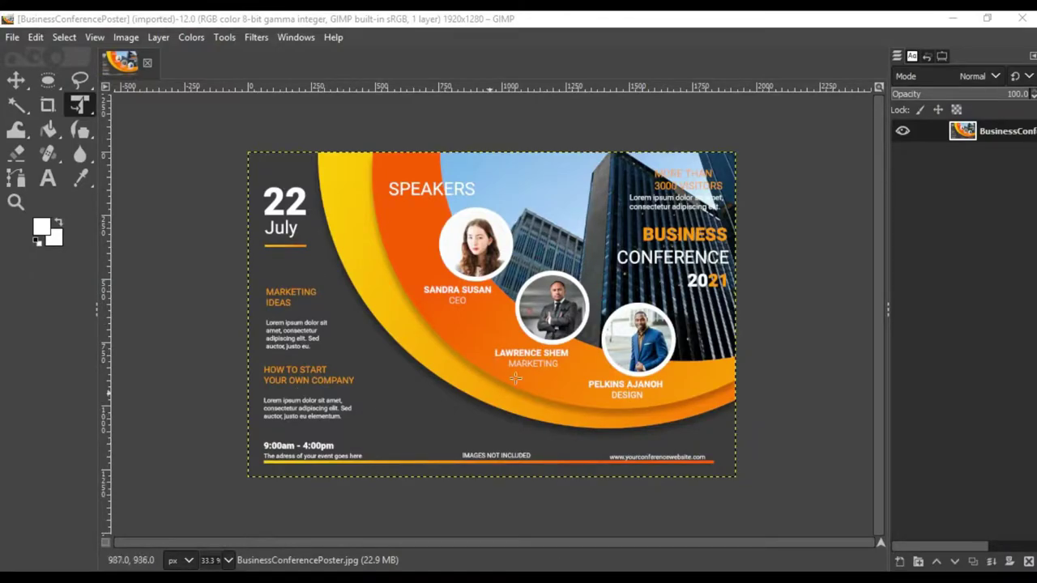
Create a new blank 1920×1280 image
{"action": "left_click", "coordinate": [11, 37]}
{"action": "left_click", "coordinate": [33, 58]}
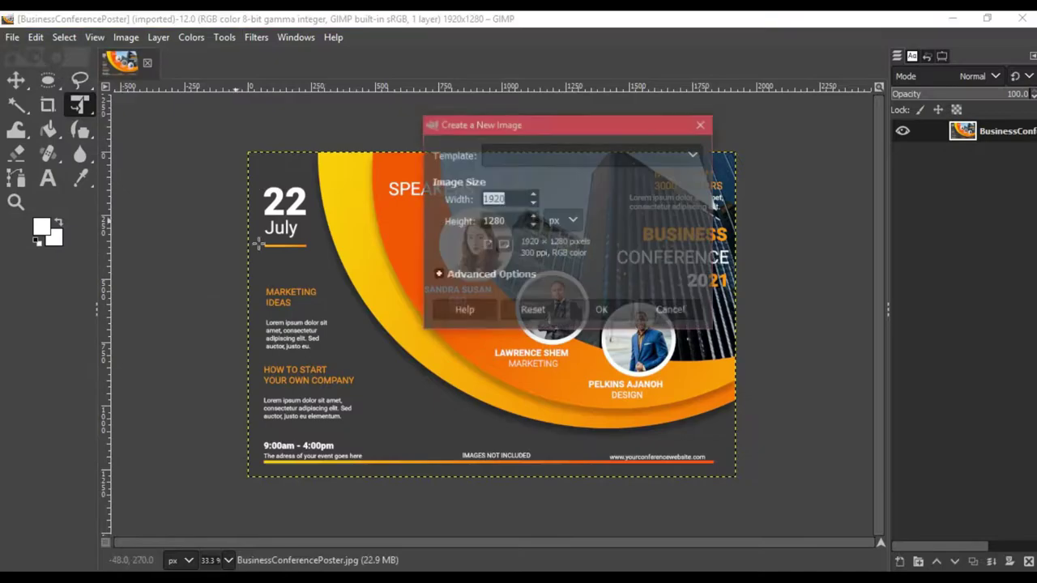
{"action": "left_click", "coordinate": [596, 315]}
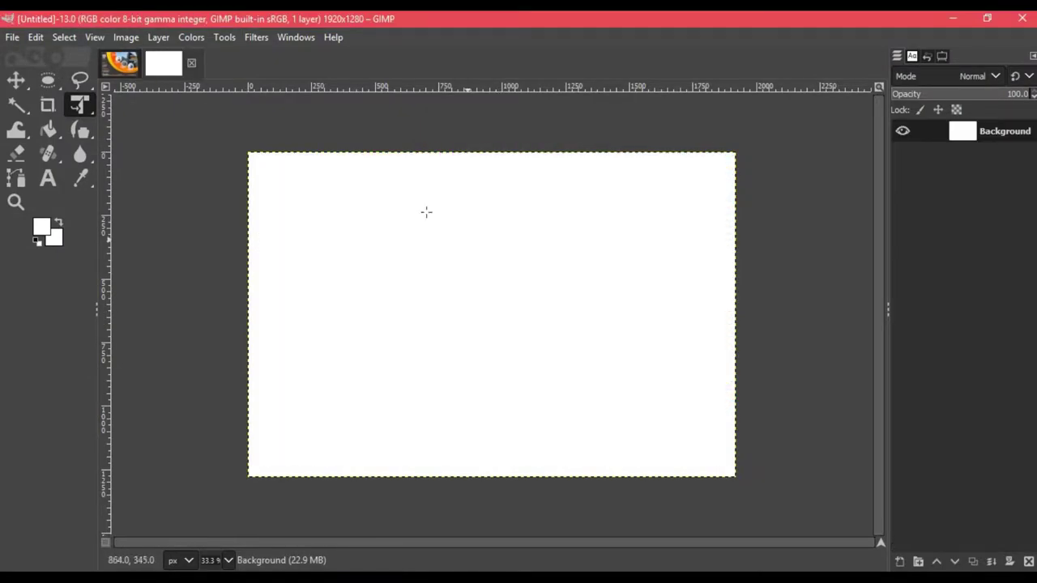
Select the whole canvas and add a new transparent layer
{"action": "left_click_drag", "start_coordinate": [43, 83], "coordinate": [134, 83]}
{"action": "left_click_drag", "start_coordinate": [225, 141], "coordinate": [748, 505]}
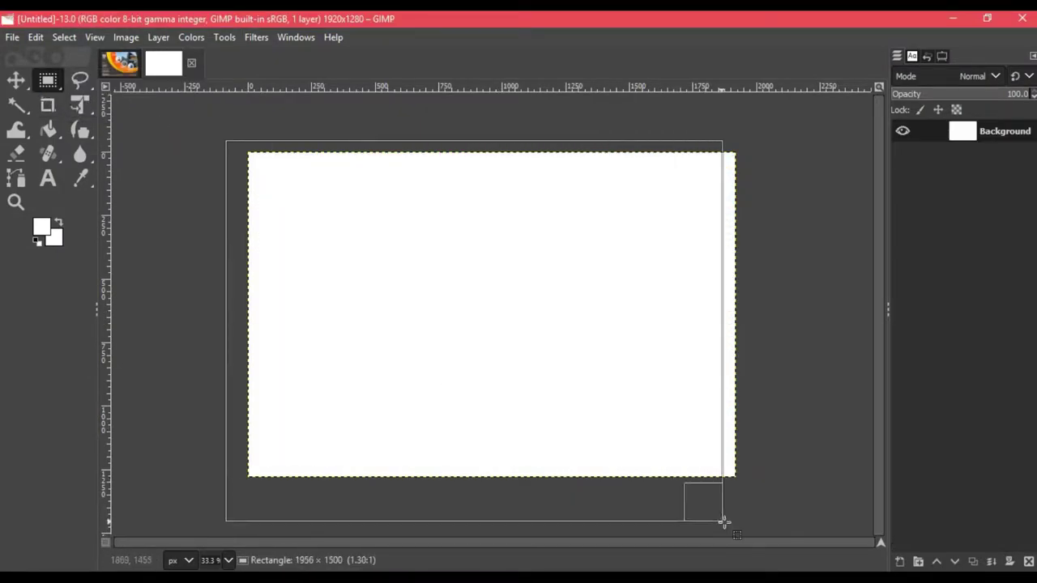
{"action": "left_click", "coordinate": [899, 561]}
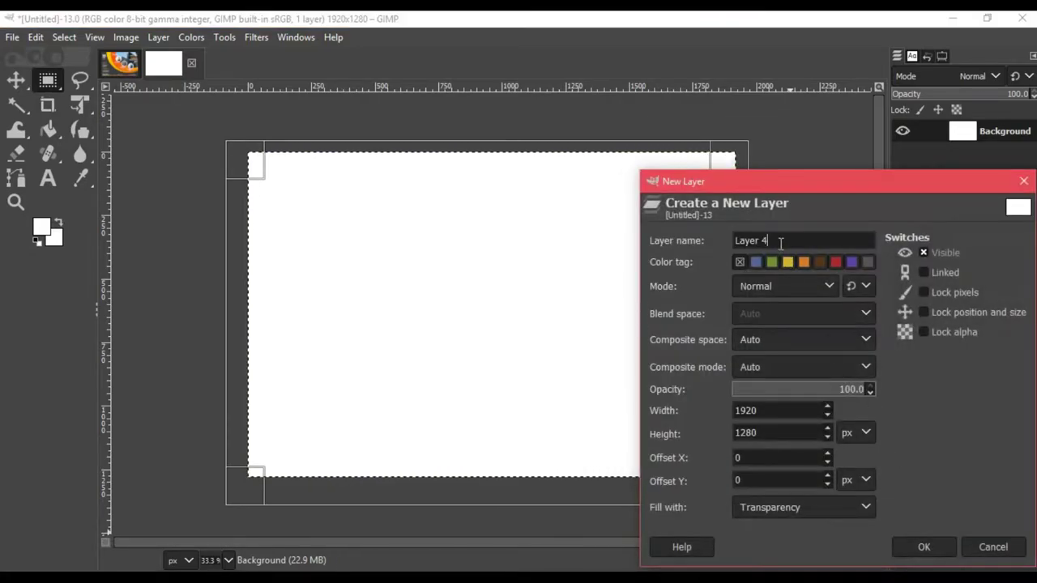
{"action": "left_click", "coordinate": [930, 547]}
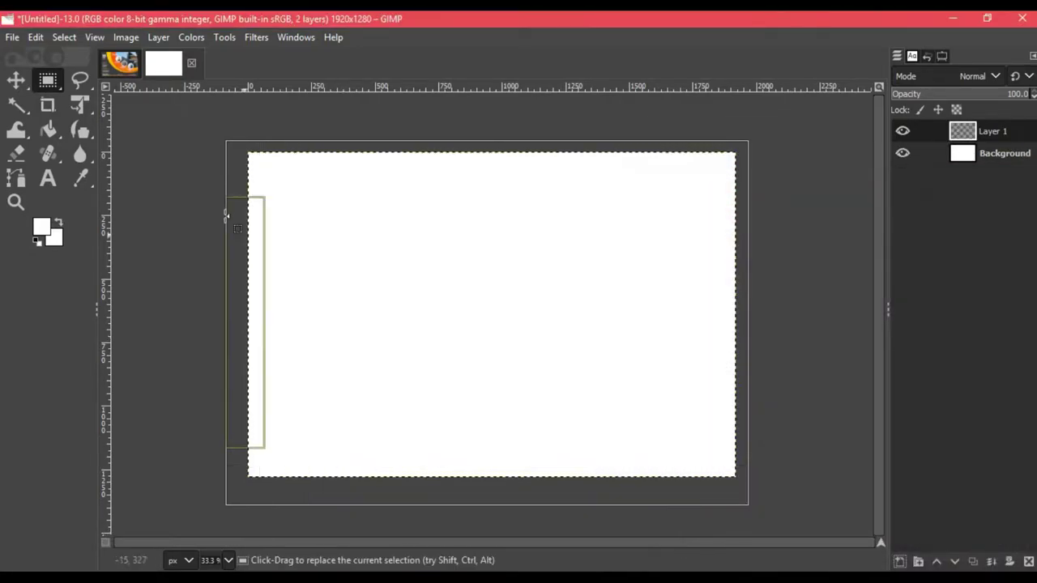
Fill the new transparent layer with dark grey
{"action": "left_click", "coordinate": [50, 233]}
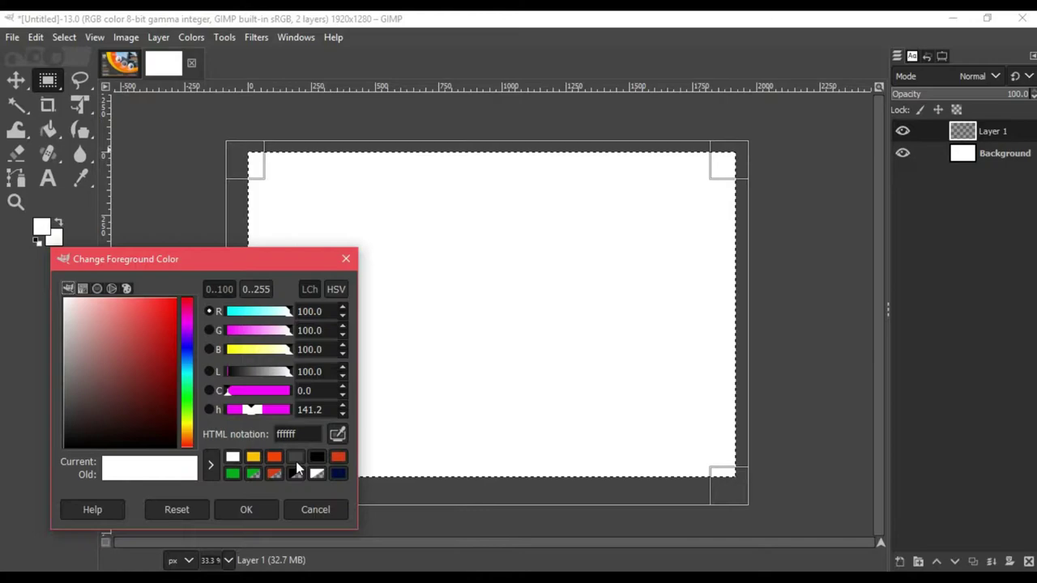
{"action": "left_click", "coordinate": [295, 461]}
{"action": "left_click", "coordinate": [254, 510]}
{"action": "left_click", "coordinate": [48, 129]}
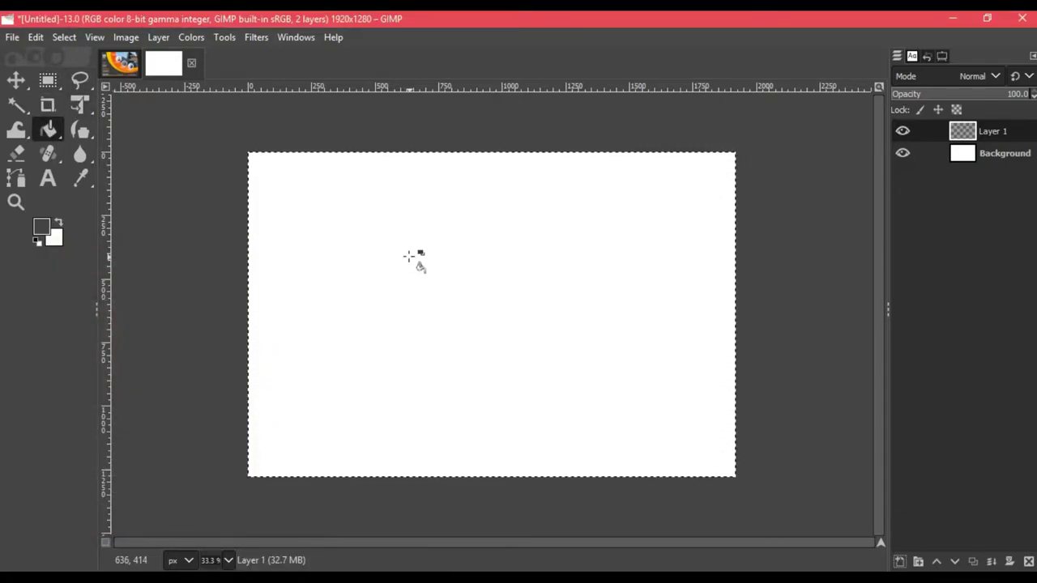
{"action": "left_click", "coordinate": [408, 254]}
Remove the selection and lower the grey layer's opacity to about 56
{"action": "right_click", "coordinate": [451, 251]}
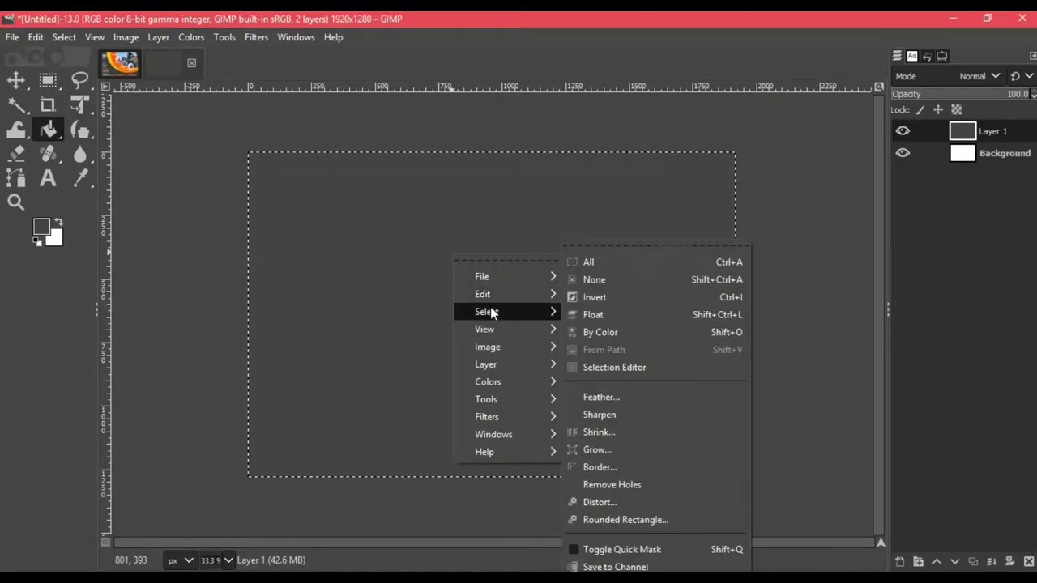
{"action": "left_click", "coordinate": [633, 285]}
{"action": "left_click_drag", "start_coordinate": [981, 98], "coordinate": [971, 97]}
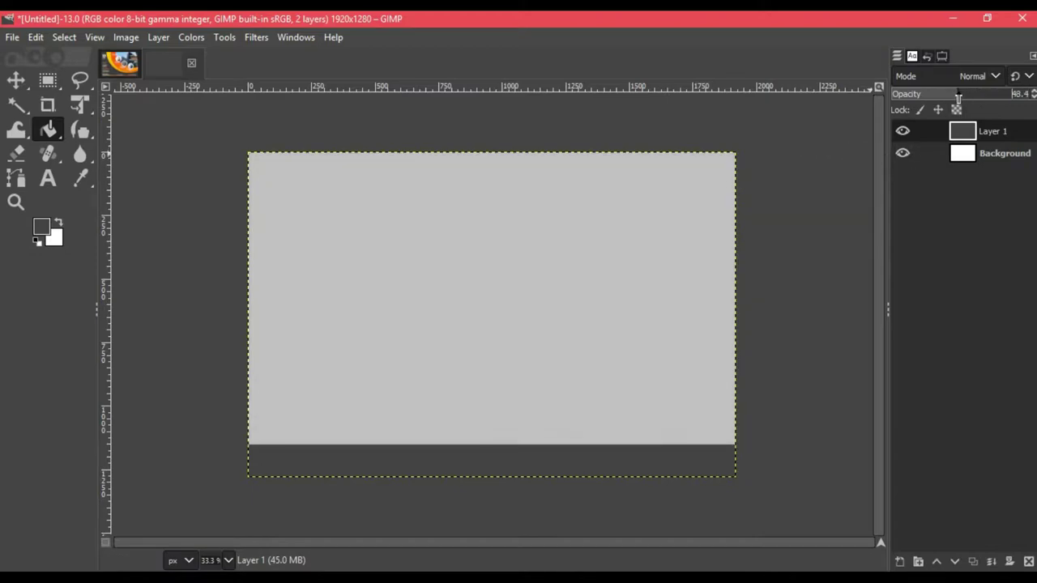
Open the 4.jpg building photo as a new layer, accepting the colour profile prompt
{"action": "left_click", "coordinate": [13, 37]}
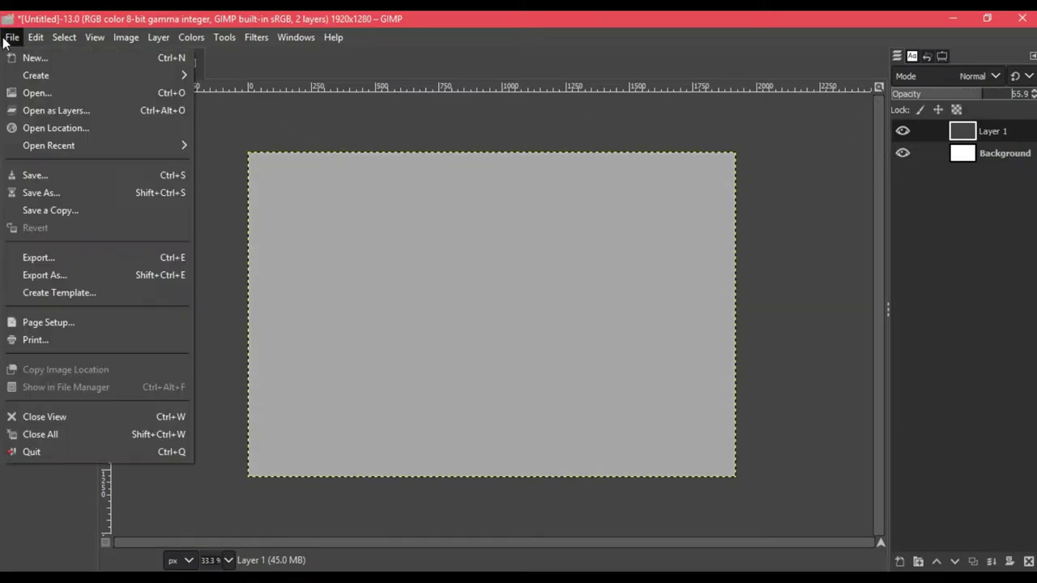
{"action": "left_click", "coordinate": [51, 106]}
{"action": "left_click", "coordinate": [275, 158]}
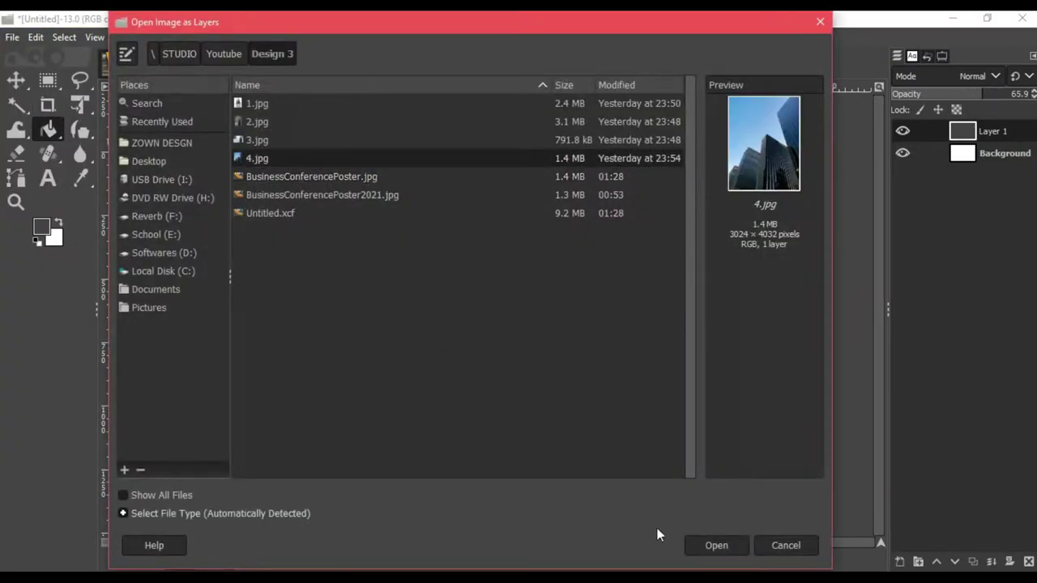
{"action": "left_click", "coordinate": [702, 548]}
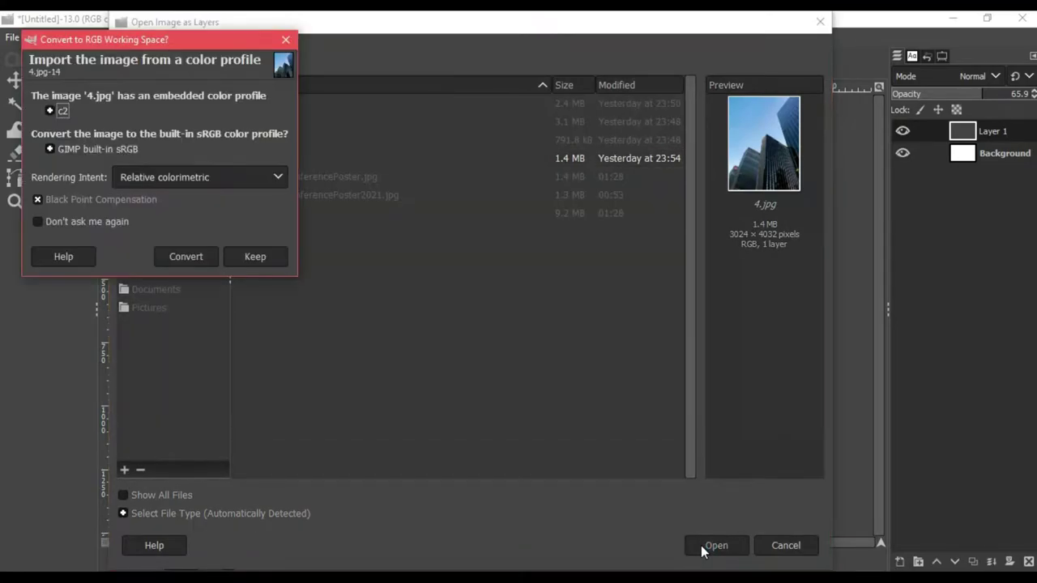
{"action": "left_click", "coordinate": [187, 256]}
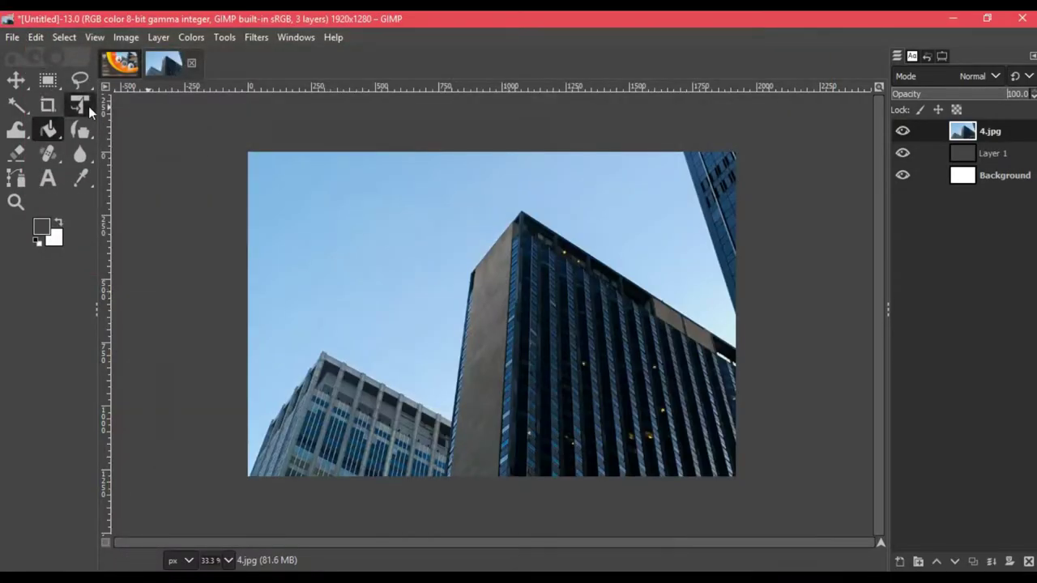
Scale the building photo down and move it onto the canvas with Unified Transform
{"action": "left_click", "coordinate": [77, 105]}
{"action": "left_click", "coordinate": [555, 232]}
{"action": "scroll", "coordinate": [555, 240], "scroll_direction": "down", "scroll_amount": 3, "text": "ctrl"}
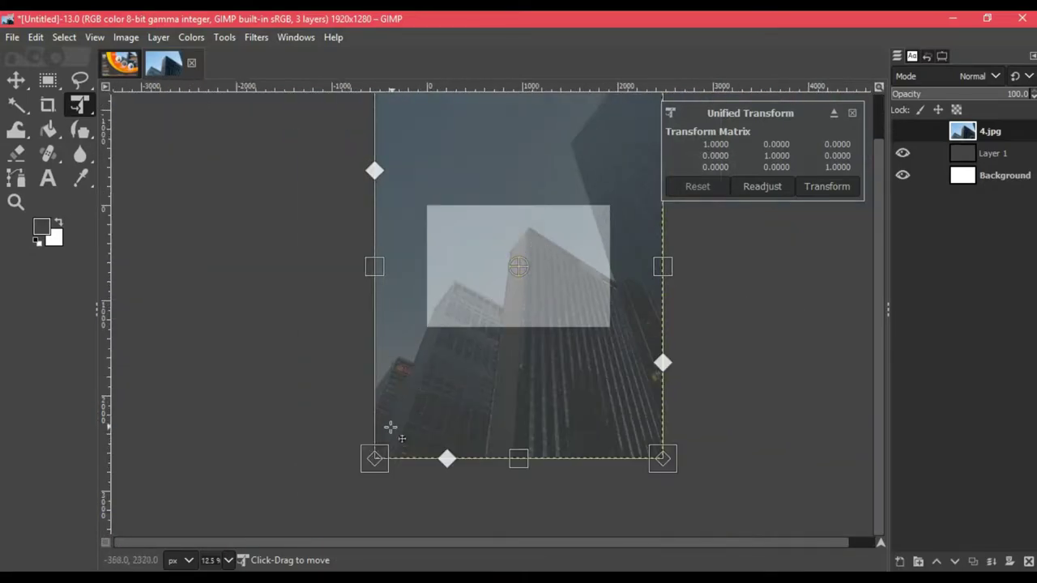
{"action": "left_click_drag", "start_coordinate": [385, 440], "coordinate": [502, 287]}
{"action": "mouse_move", "coordinate": [567, 202]}
{"action": "left_mouse_down"}
{"action": "mouse_move", "coordinate": [540, 251]}
{"action": "mouse_move", "coordinate": [542, 224]}
{"action": "left_mouse_up"}
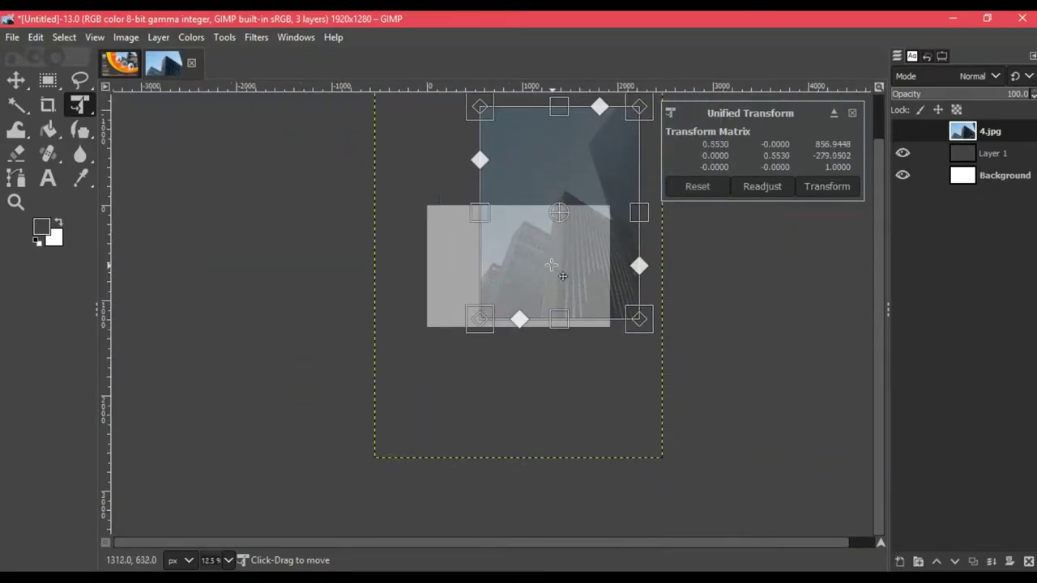
{"action": "scroll", "coordinate": [409, 366], "scroll_direction": "up", "scroll_amount": 2}
Fine-tune the photo's size and position on the right, then apply the transform
{"action": "left_click_drag", "start_coordinate": [413, 360], "coordinate": [431, 345]}
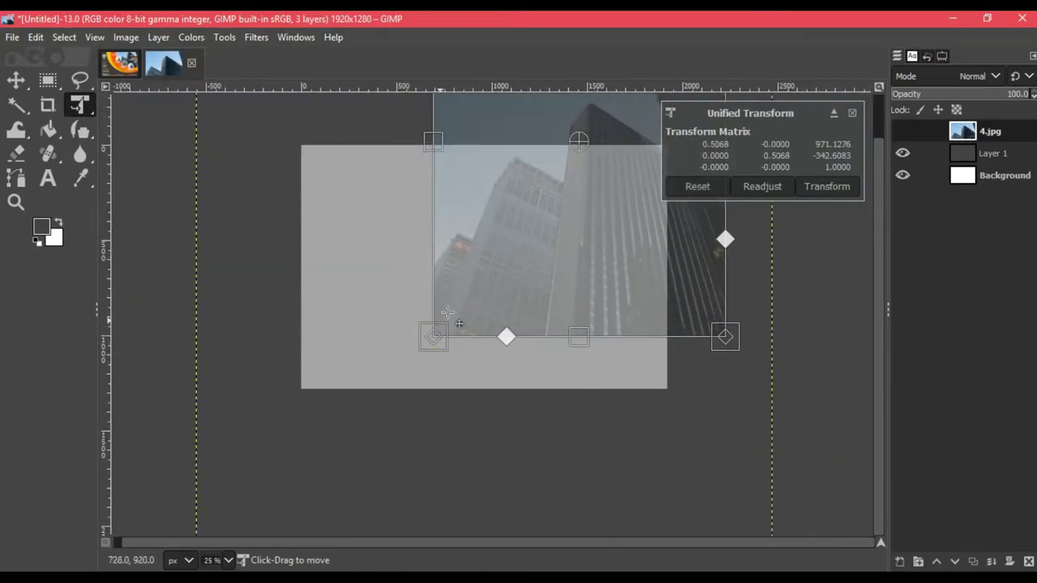
{"action": "left_click_drag", "start_coordinate": [486, 267], "coordinate": [482, 300]}
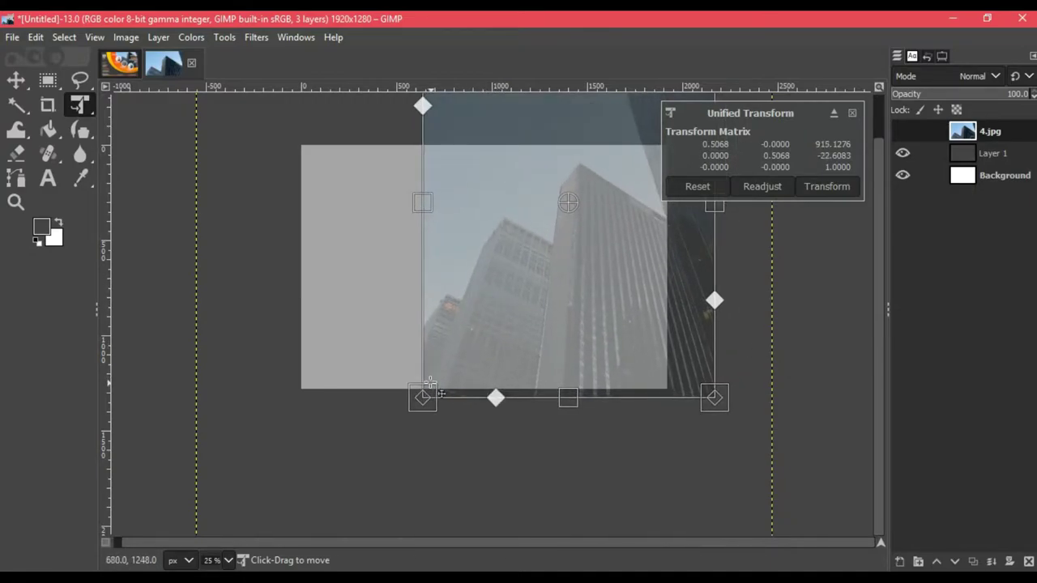
{"action": "left_click_drag", "start_coordinate": [440, 393], "coordinate": [488, 283]}
{"action": "left_click_drag", "start_coordinate": [550, 238], "coordinate": [489, 303]}
{"action": "left_click_drag", "start_coordinate": [426, 194], "coordinate": [403, 195]}
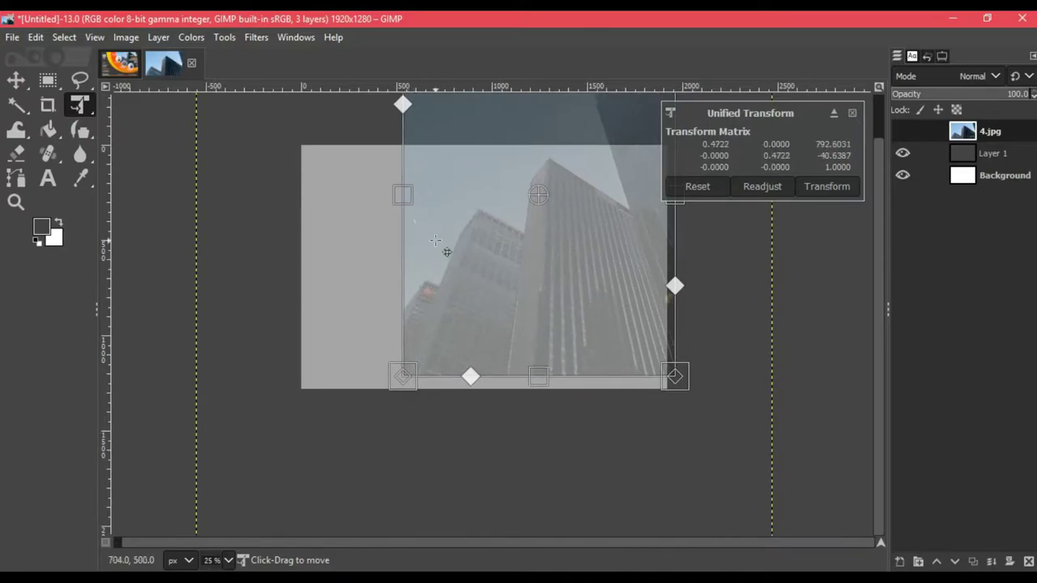
{"action": "left_click_drag", "start_coordinate": [435, 241], "coordinate": [451, 229]}
{"action": "left_click_drag", "start_coordinate": [553, 366], "coordinate": [554, 356]}
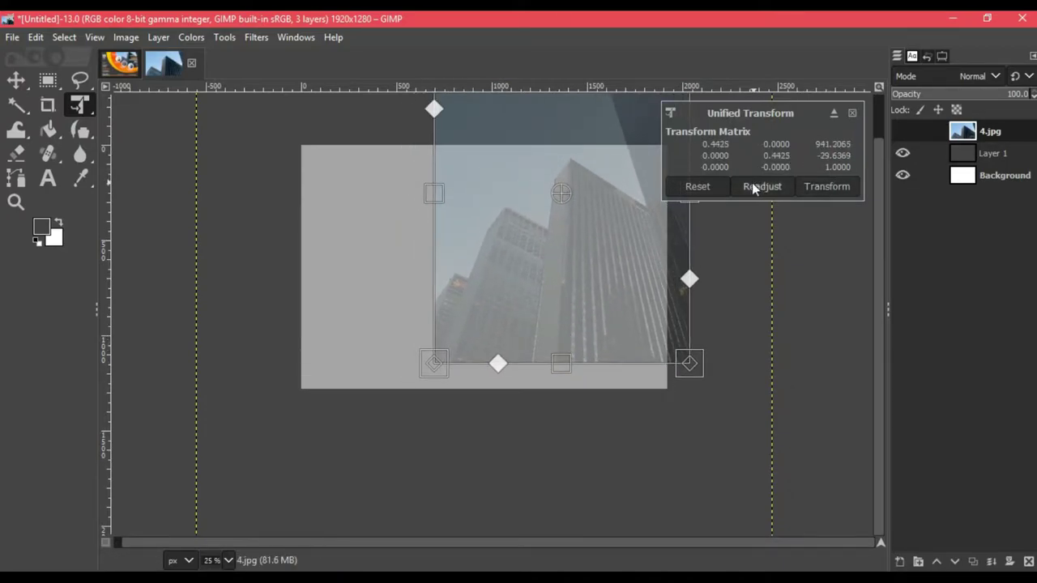
{"action": "left_click", "coordinate": [821, 194]}
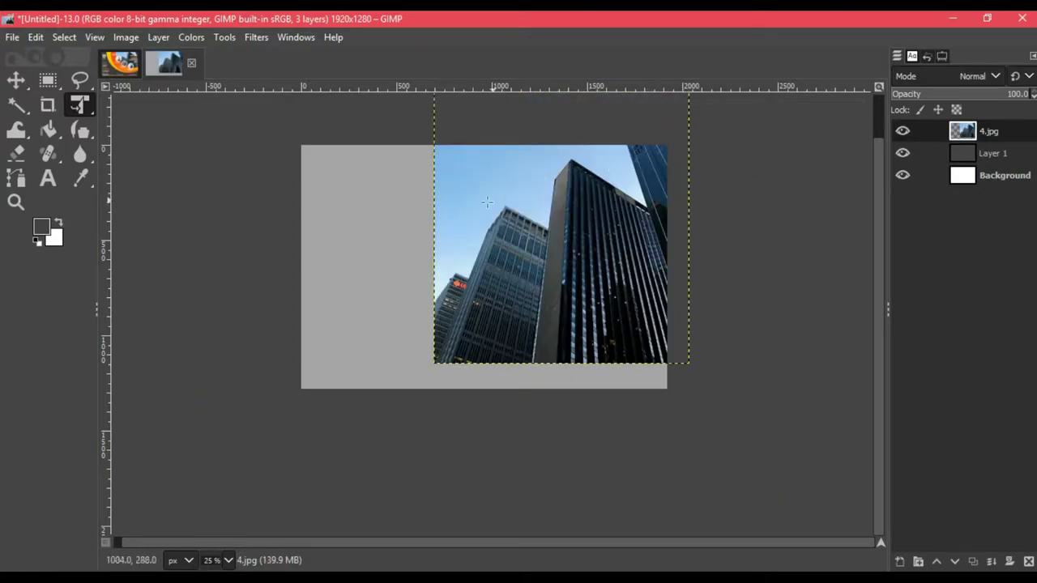
{"action": "left_click", "coordinate": [899, 561]}
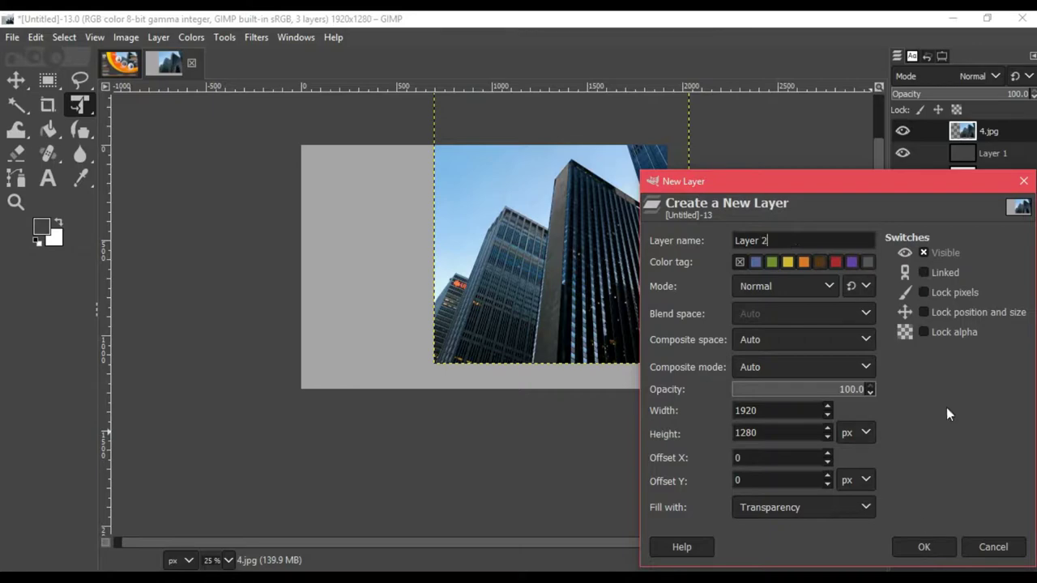
Add transparent Layer 2 and draw an ellipse selection over the photo's top
{"action": "left_click", "coordinate": [919, 551]}
{"action": "left_click", "coordinate": [111, 119]}
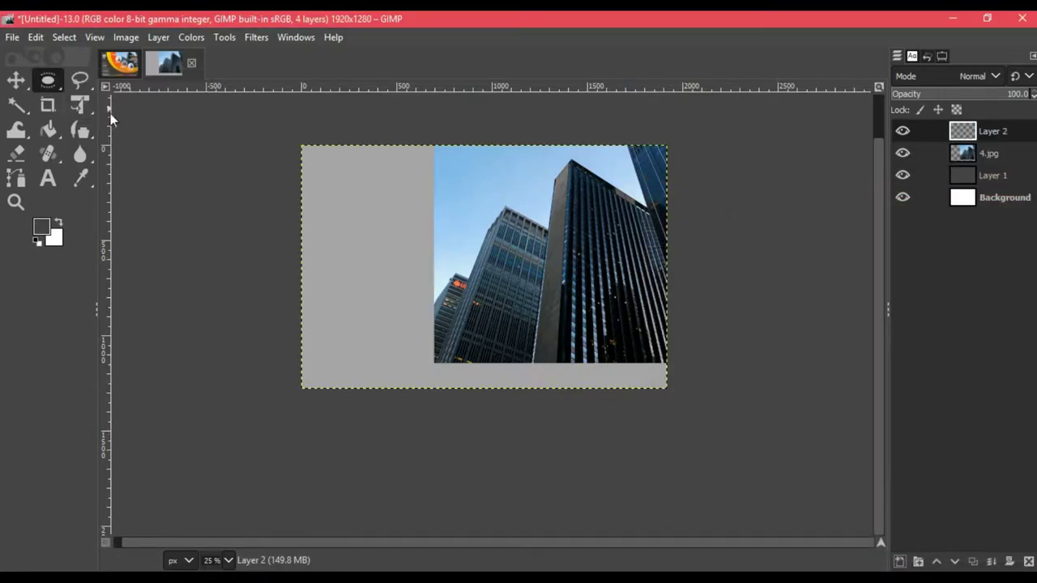
{"action": "left_click_drag", "start_coordinate": [476, 118], "coordinate": [863, 394]}
{"action": "left_click_drag", "start_coordinate": [738, 354], "coordinate": [650, 234]}
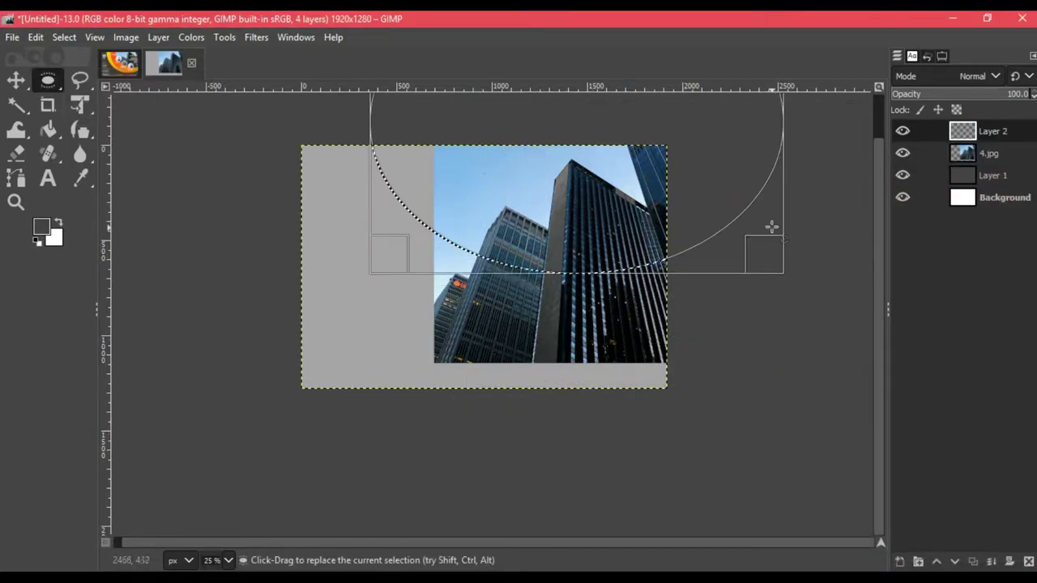
{"action": "left_click_drag", "start_coordinate": [688, 271], "coordinate": [688, 345]}
{"action": "left_click_drag", "start_coordinate": [567, 182], "coordinate": [622, 129]}
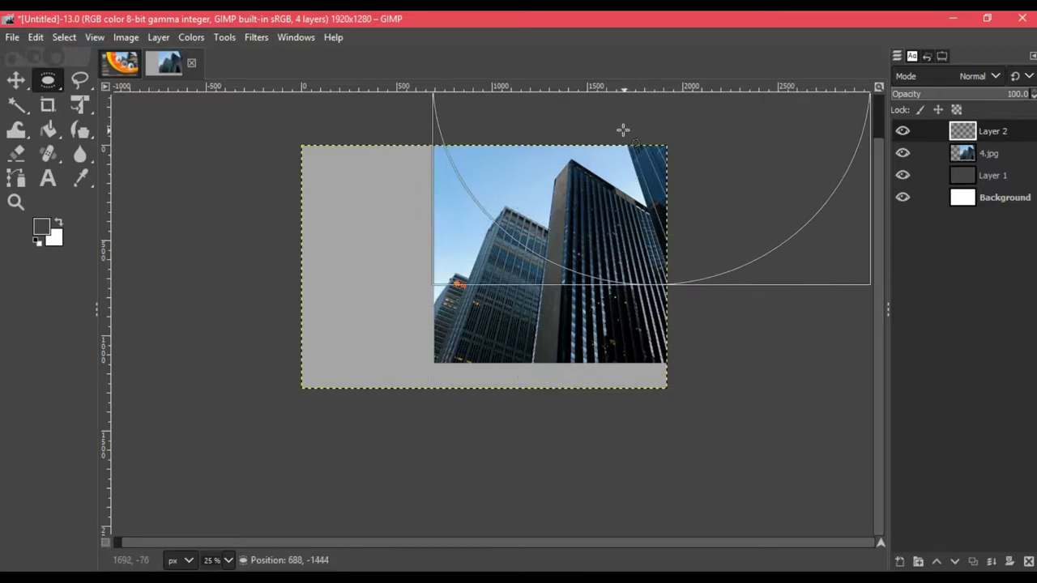
{"action": "left_click_drag", "start_coordinate": [627, 208], "coordinate": [620, 211]}
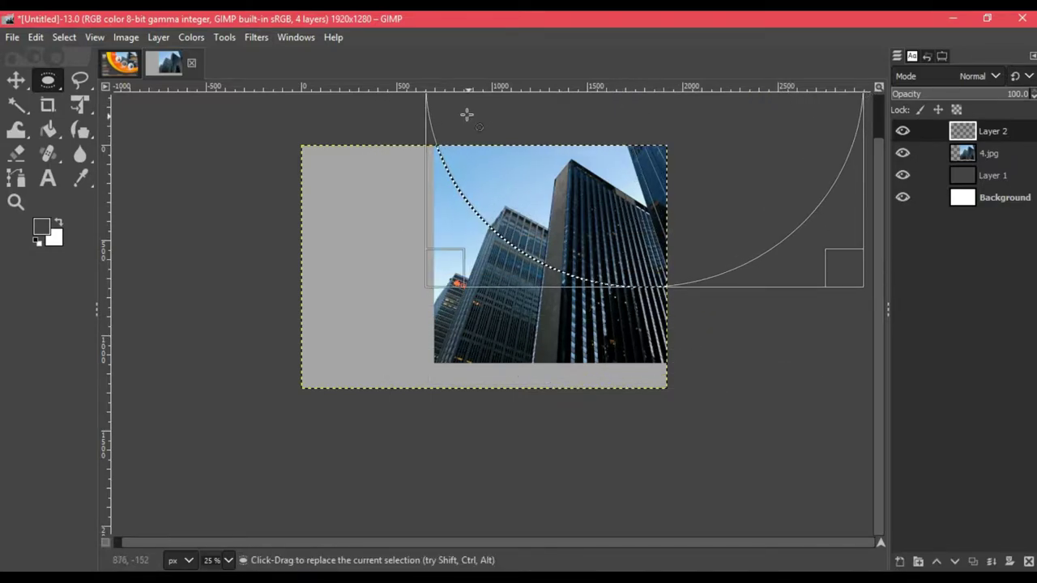
{"action": "left_click_drag", "start_coordinate": [493, 164], "coordinate": [501, 175]}
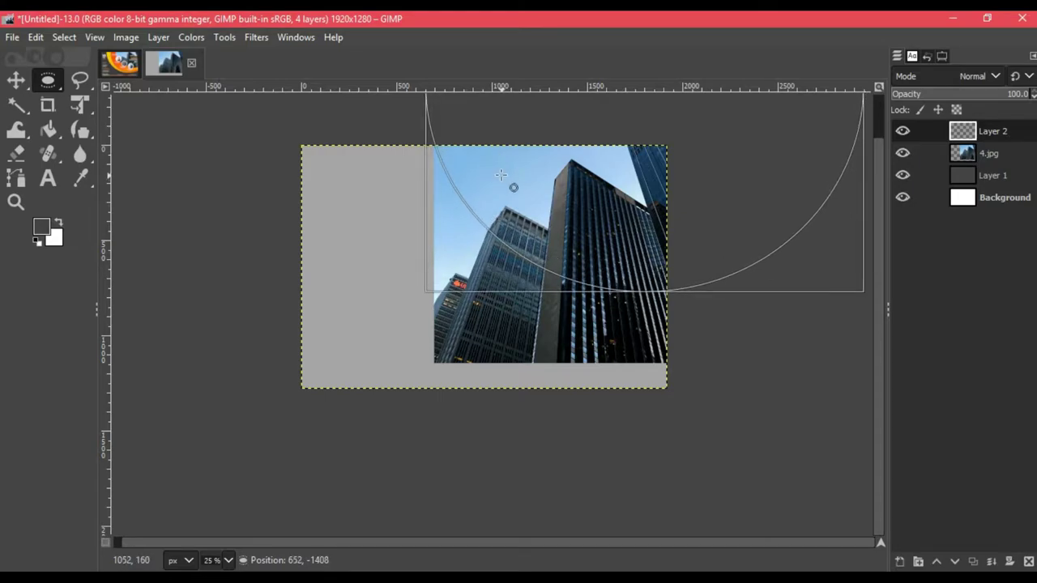
Invert the ellipse selection and fill the area outside it with orange-red ff3e00
{"action": "left_click", "coordinate": [123, 63]}
{"action": "left_click", "coordinate": [184, 65]}
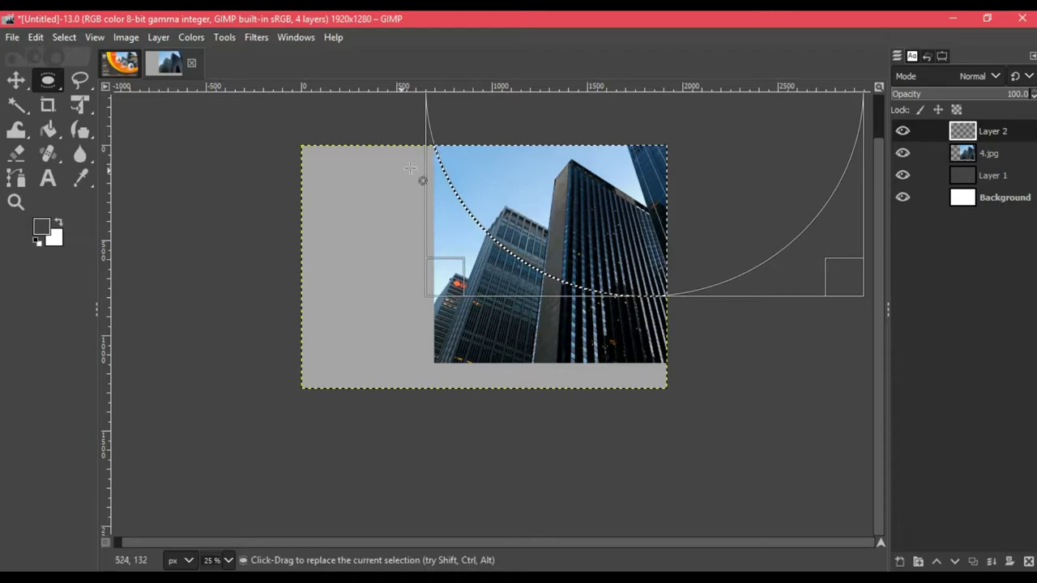
{"action": "right_click", "coordinate": [493, 175]}
{"action": "left_click", "coordinate": [663, 275]}
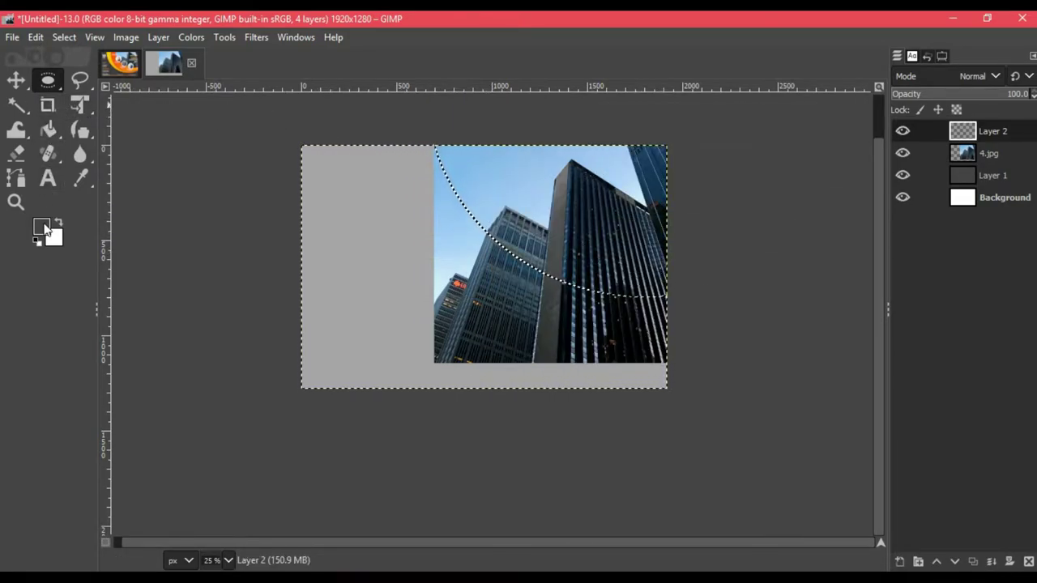
{"action": "left_click", "coordinate": [48, 229]}
{"action": "left_click", "coordinate": [296, 458]}
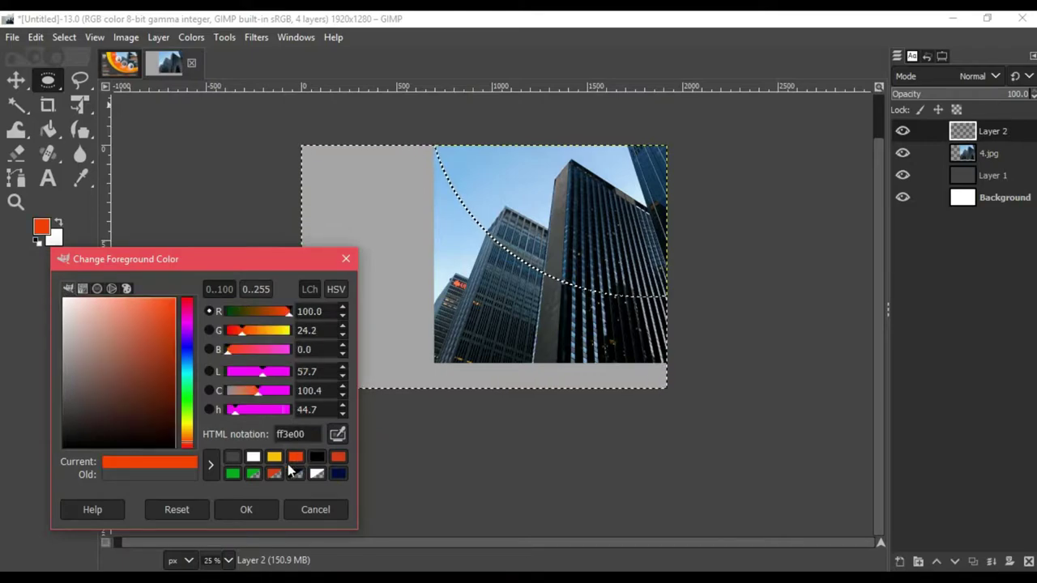
{"action": "left_click", "coordinate": [243, 515]}
{"action": "key", "text": "shift+b"}
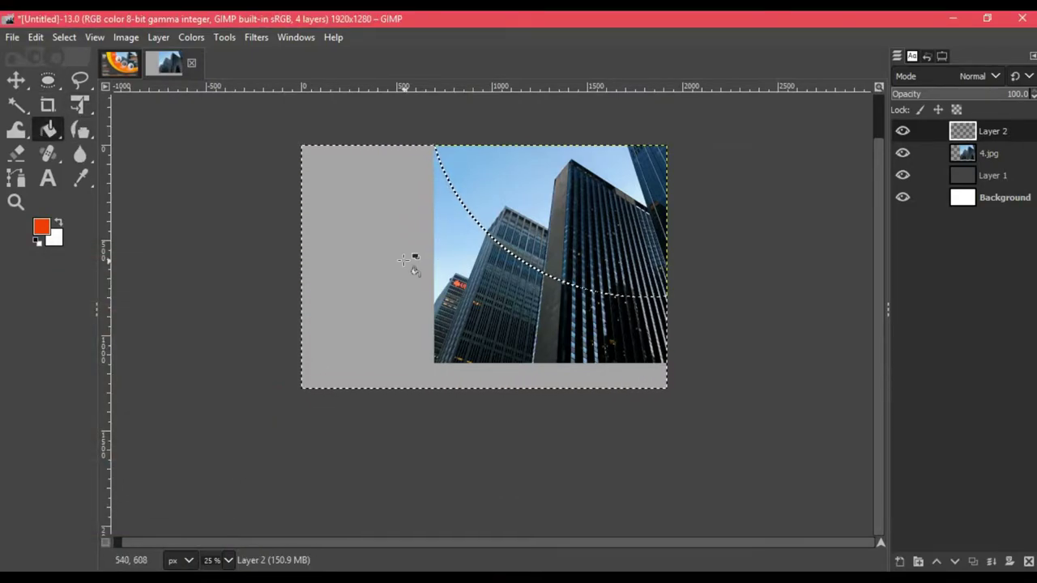
{"action": "left_click", "coordinate": [405, 261]}
Clear the selection and draw a new ellipse inside the orange curve for the arc's inner edge
{"action": "right_click", "coordinate": [405, 262]}
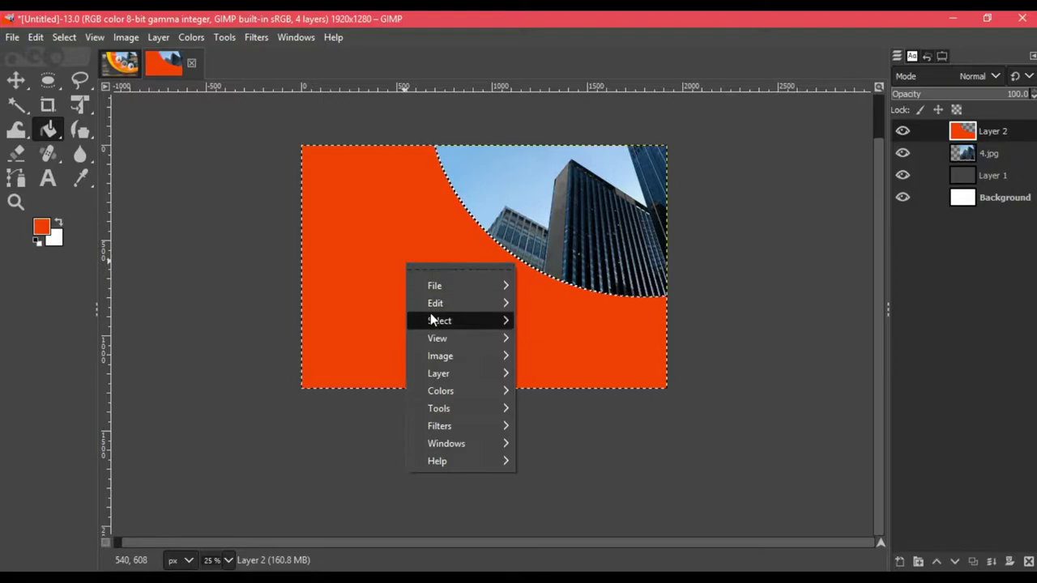
{"action": "left_click", "coordinate": [556, 280]}
{"action": "left_click", "coordinate": [58, 92]}
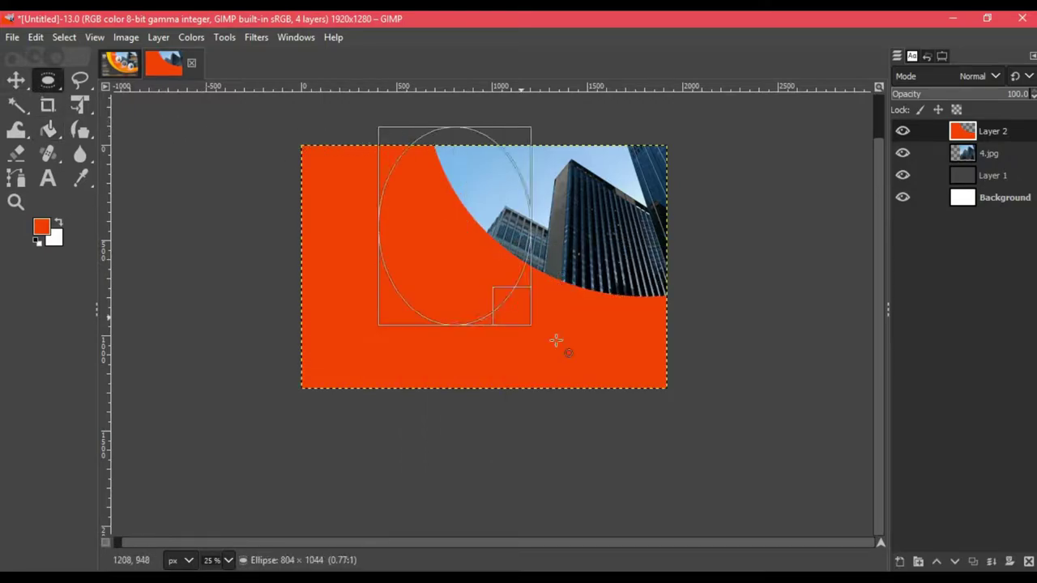
{"action": "left_click_drag", "start_coordinate": [377, 125], "coordinate": [787, 397]}
{"action": "mouse_move", "coordinate": [431, 368]}
{"action": "left_mouse_down"}
{"action": "mouse_move", "coordinate": [470, 272]}
{"action": "mouse_move", "coordinate": [343, 330]}
{"action": "left_mouse_up"}
{"action": "left_click_drag", "start_coordinate": [427, 144], "coordinate": [510, 117]}
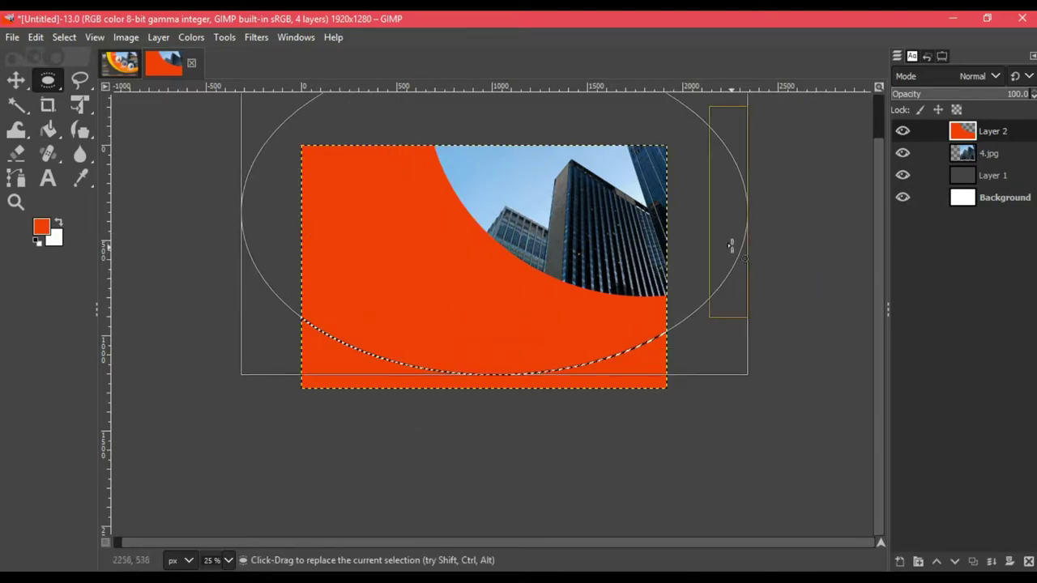
{"action": "left_click_drag", "start_coordinate": [825, 236], "coordinate": [469, 204]}
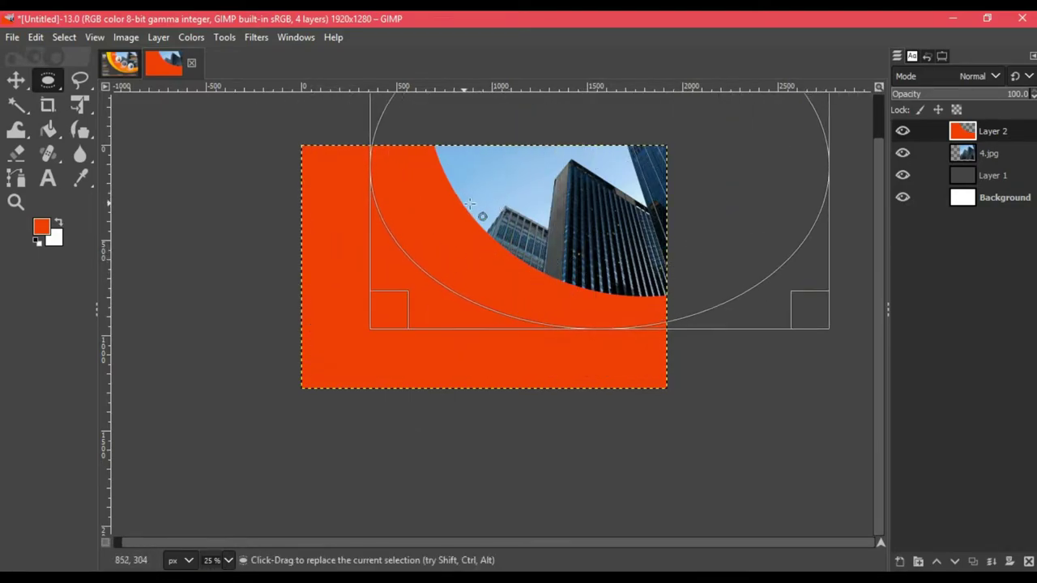
{"action": "left_click_drag", "start_coordinate": [802, 194], "coordinate": [713, 194]}
{"action": "left_click_drag", "start_coordinate": [473, 209], "coordinate": [507, 210]}
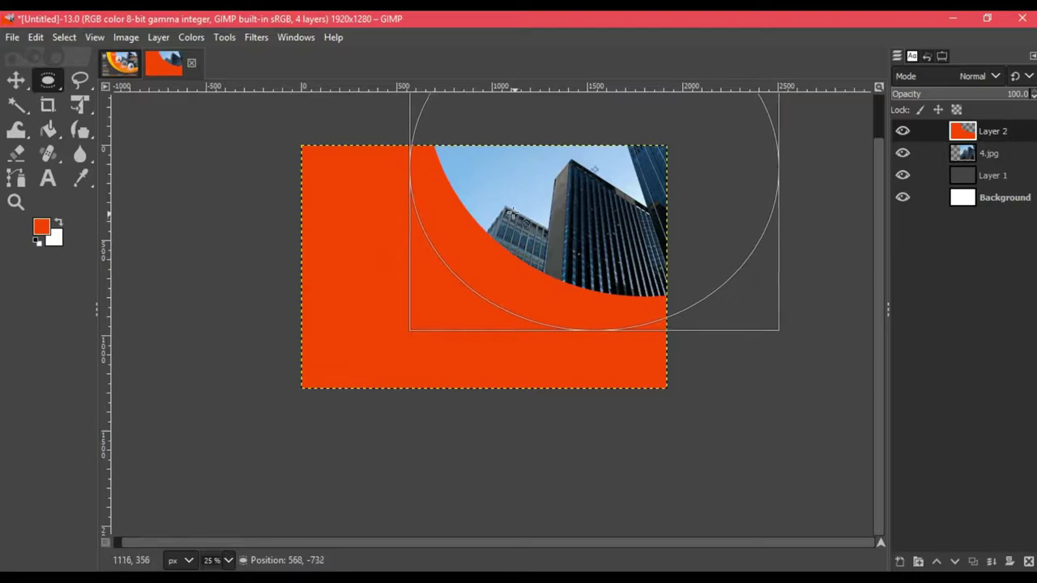
{"action": "mouse_move", "coordinate": [465, 179]}
{"action": "left_mouse_down"}
{"action": "mouse_move", "coordinate": [518, 160]}
{"action": "mouse_move", "coordinate": [500, 144]}
{"action": "mouse_move", "coordinate": [512, 144]}
{"action": "left_mouse_up"}
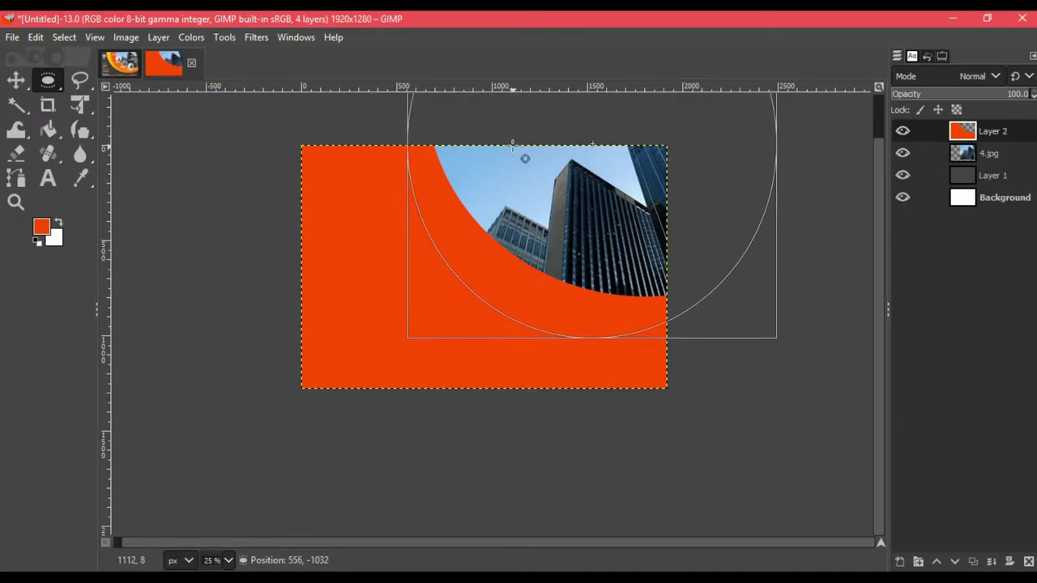
{"action": "mouse_move", "coordinate": [745, 174]}
{"action": "left_mouse_down"}
{"action": "mouse_move", "coordinate": [789, 167]}
{"action": "mouse_move", "coordinate": [688, 176]}
{"action": "mouse_move", "coordinate": [699, 187]}
{"action": "left_mouse_up"}
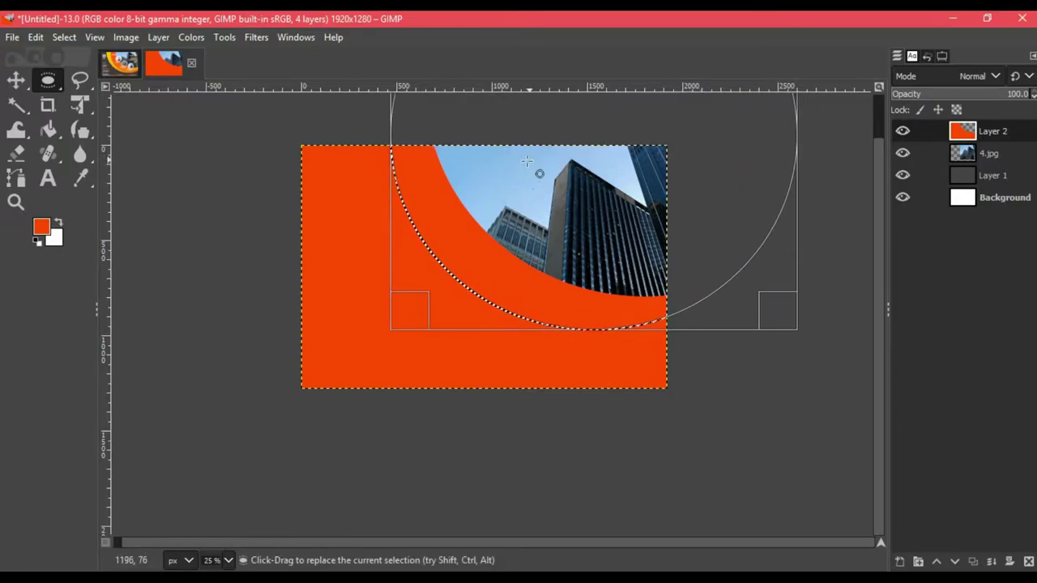
Fine-tune the ellipse, invert it, cut the orange outside, and clear the selection
{"action": "left_click", "coordinate": [120, 65]}
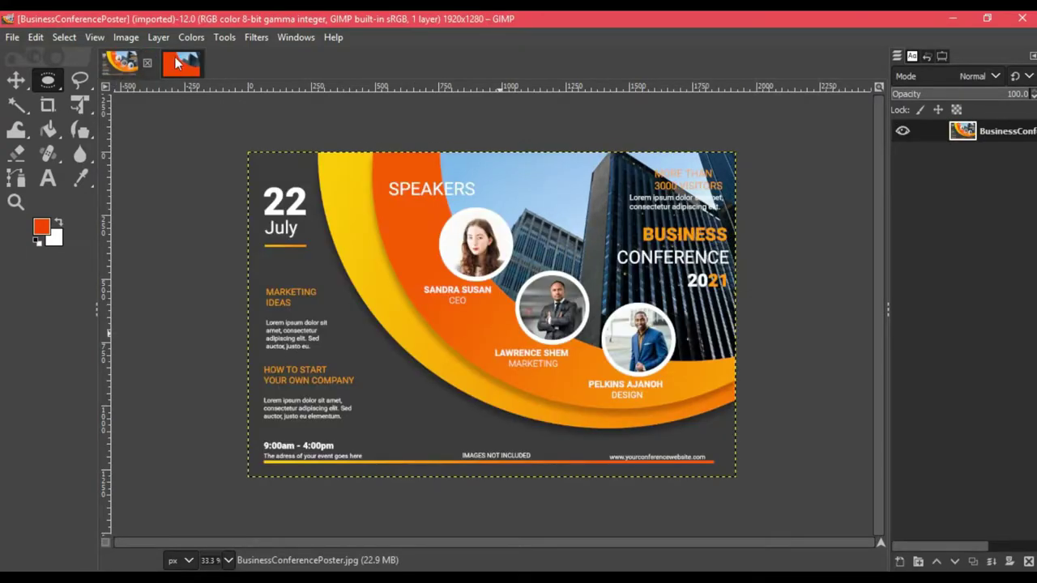
{"action": "left_click", "coordinate": [178, 64]}
{"action": "left_click_drag", "start_coordinate": [412, 174], "coordinate": [416, 175]}
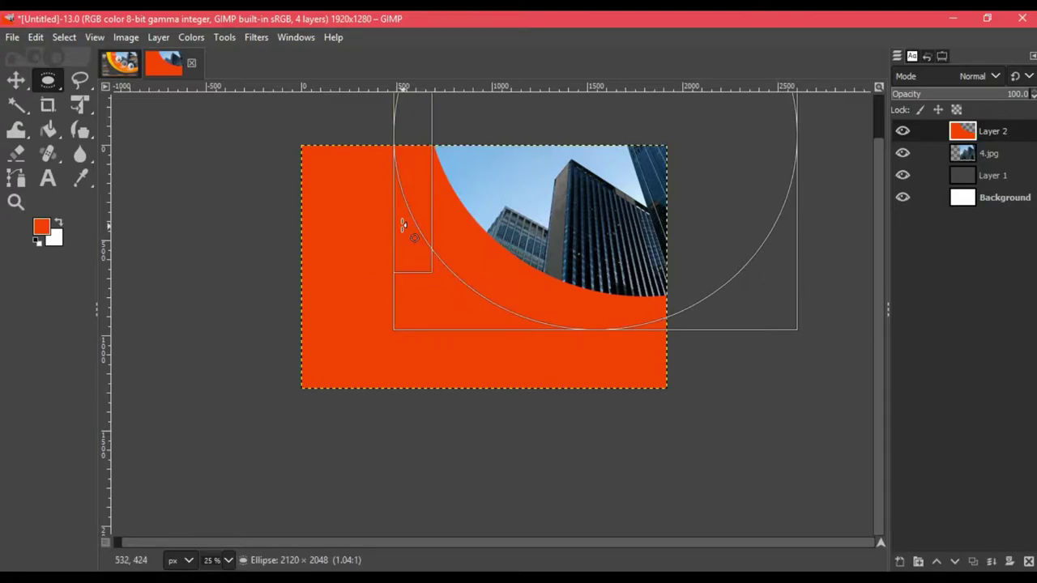
{"action": "right_click", "coordinate": [365, 237]}
{"action": "left_click", "coordinate": [509, 296]}
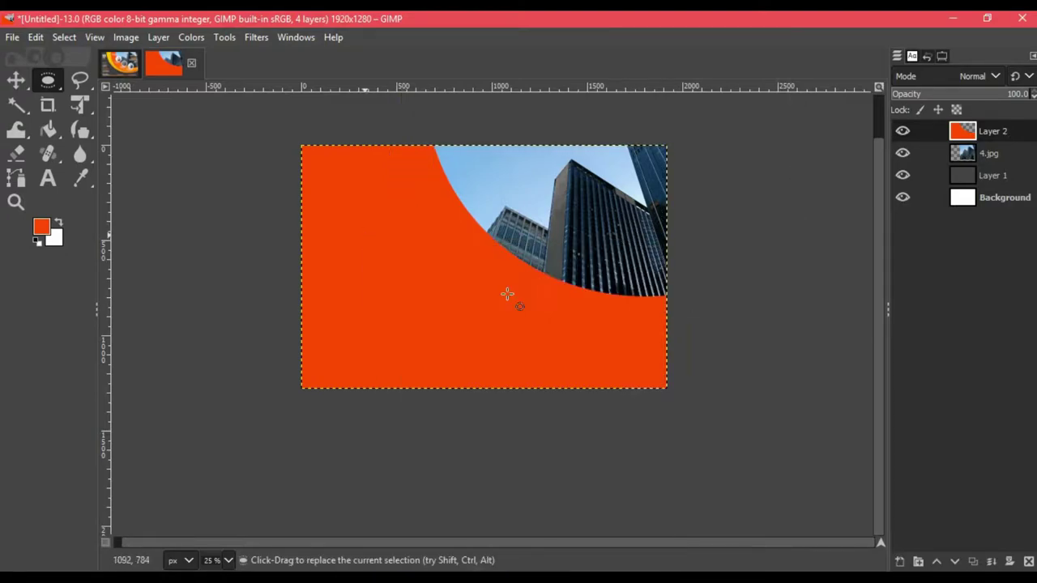
{"action": "right_click", "coordinate": [370, 289]}
{"action": "left_click", "coordinate": [521, 191]}
{"action": "key", "text": "ctrl+x"}
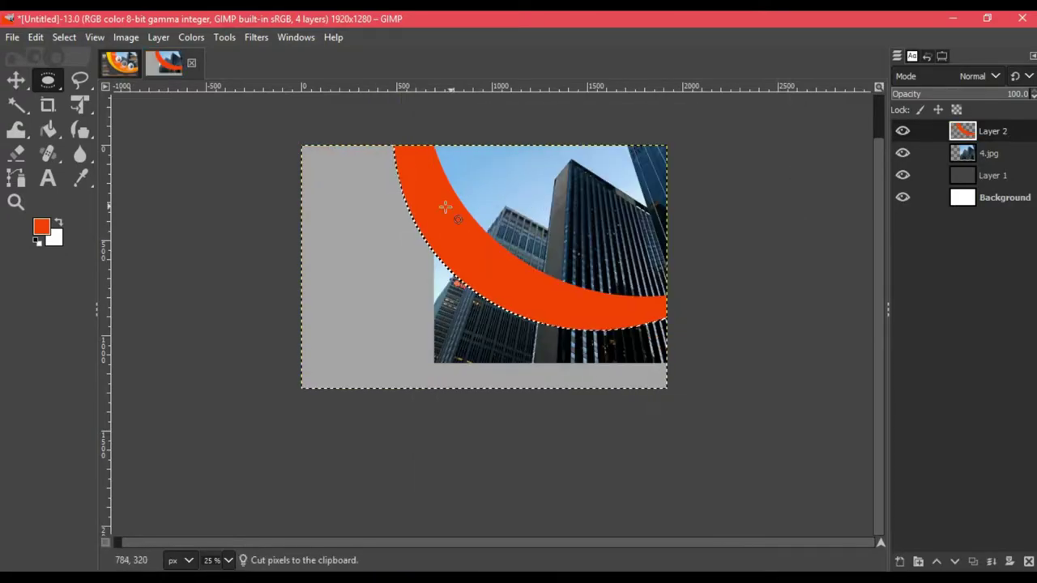
{"action": "right_click", "coordinate": [413, 233]}
{"action": "left_click", "coordinate": [544, 275]}
Check the reference poster and make the building photo layer active
{"action": "key", "text": "ctrl+Page_Up"}
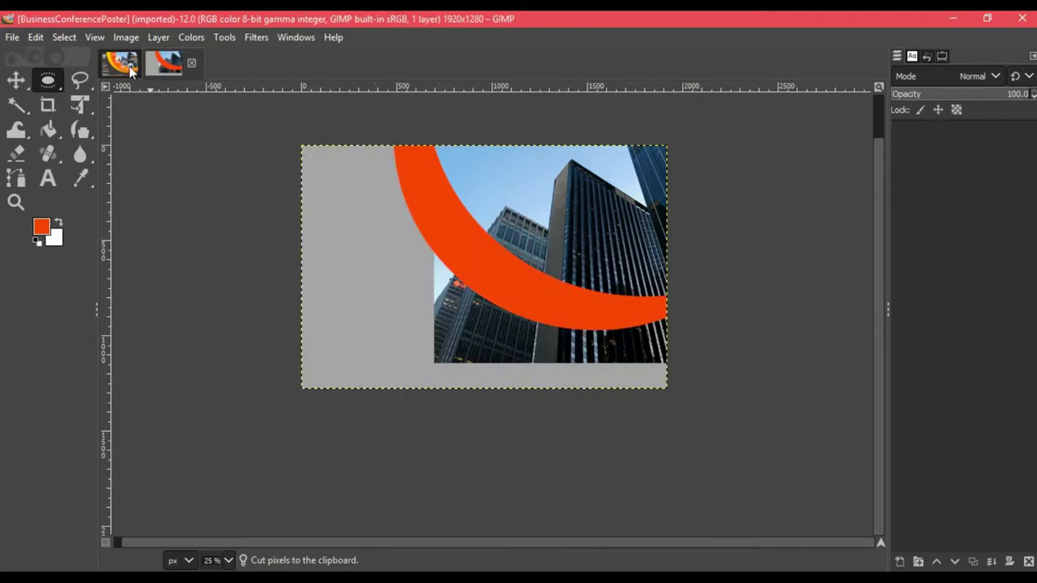
{"action": "left_click", "coordinate": [182, 61]}
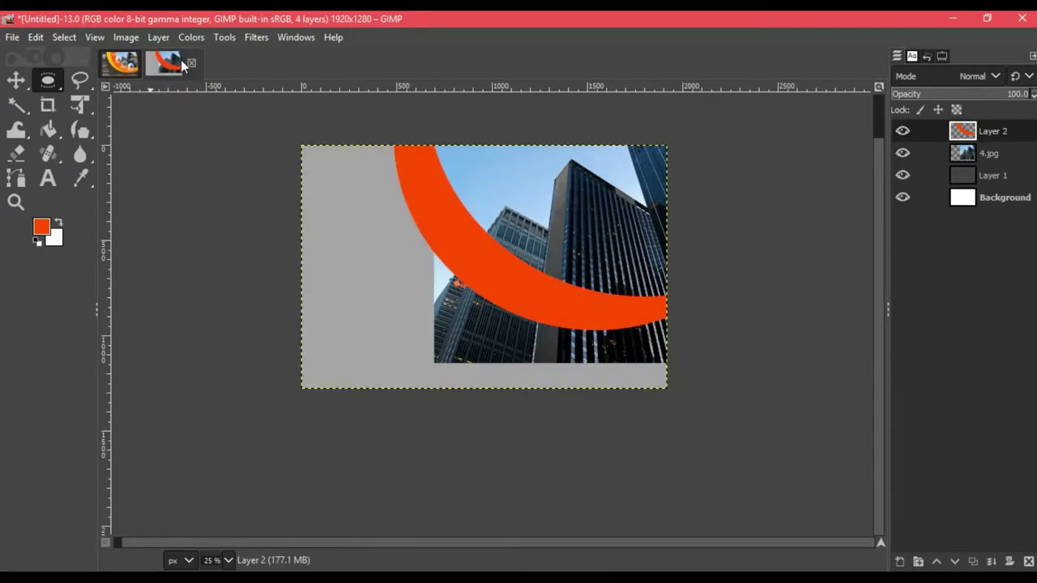
{"action": "left_click", "coordinate": [984, 154]}
{"action": "left_click", "coordinate": [12, 38]}
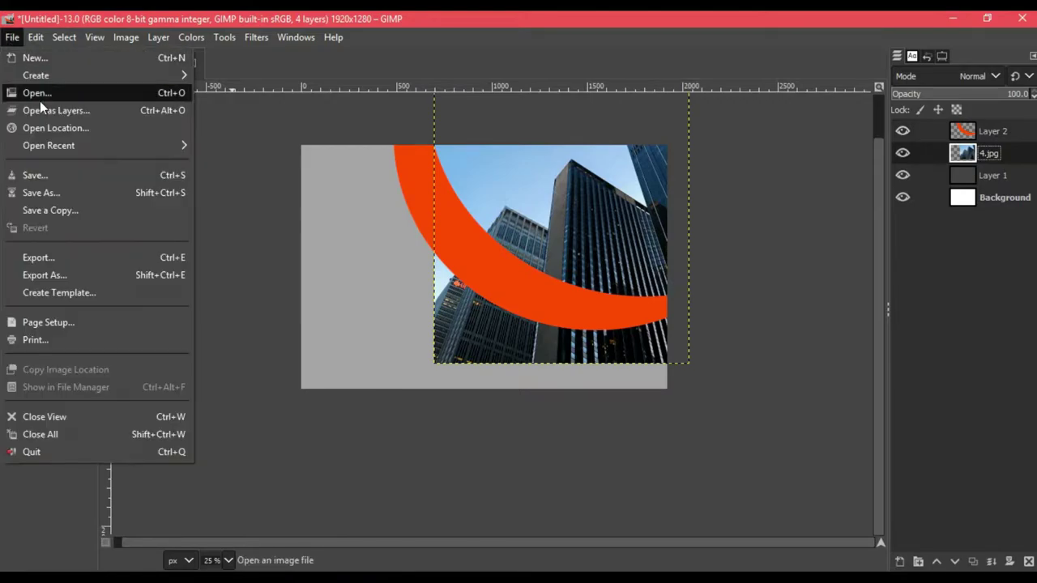
{"action": "left_click", "coordinate": [1027, 221]}
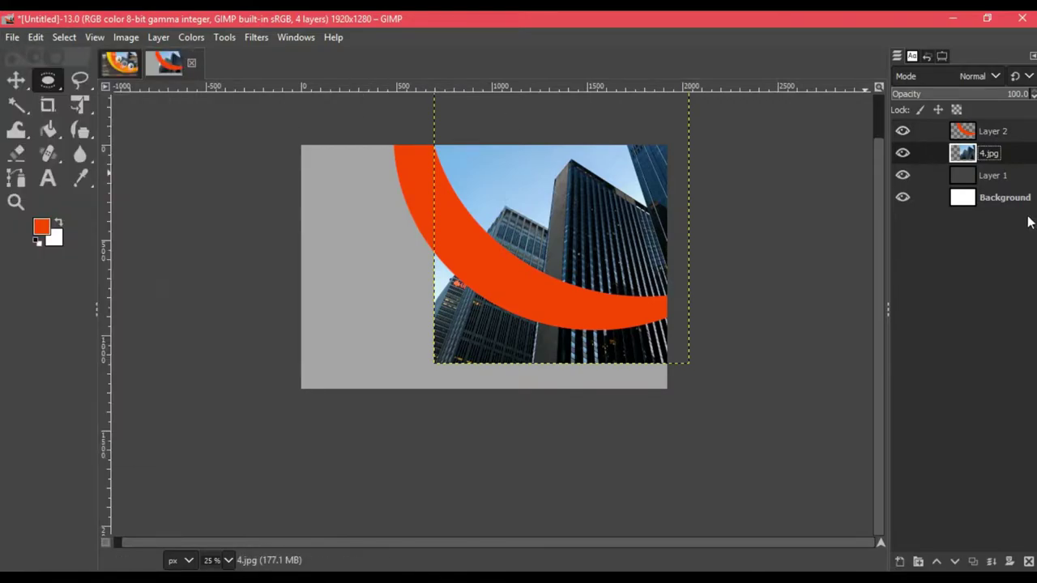
Add Layer 3 and draw a large ellipse selection extending beyond the orange arc
{"action": "left_click", "coordinate": [903, 559]}
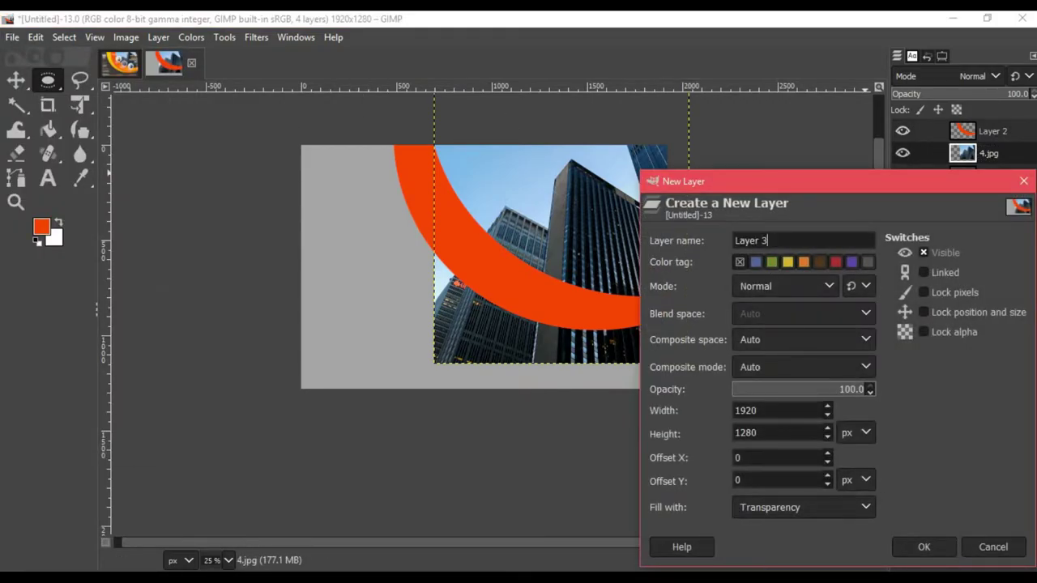
{"action": "left_click", "coordinate": [921, 548]}
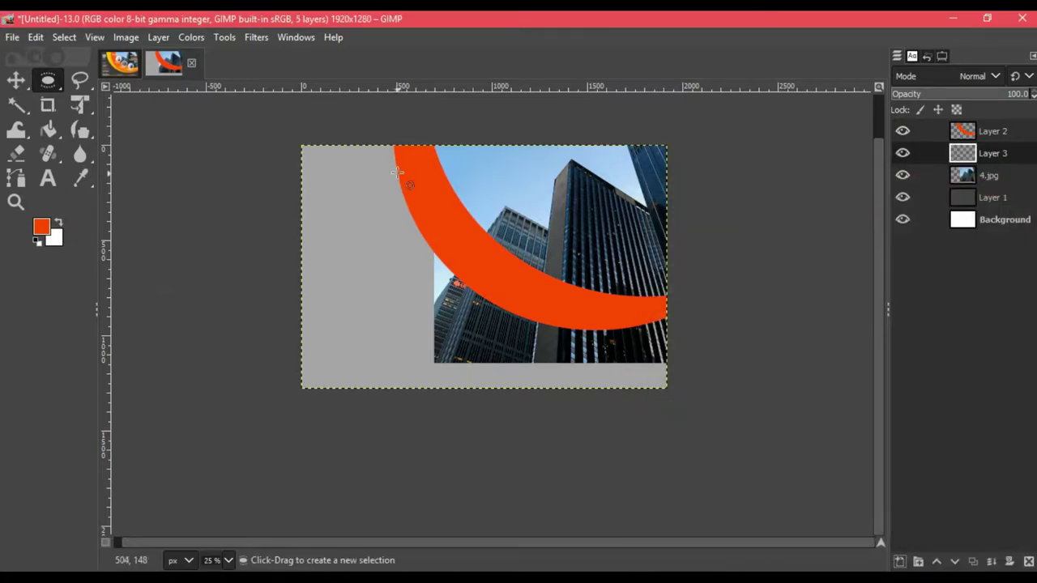
{"action": "left_click_drag", "start_coordinate": [386, 127], "coordinate": [838, 405]}
{"action": "left_click_drag", "start_coordinate": [590, 202], "coordinate": [556, 121]}
{"action": "left_click_drag", "start_coordinate": [400, 123], "coordinate": [382, 135]}
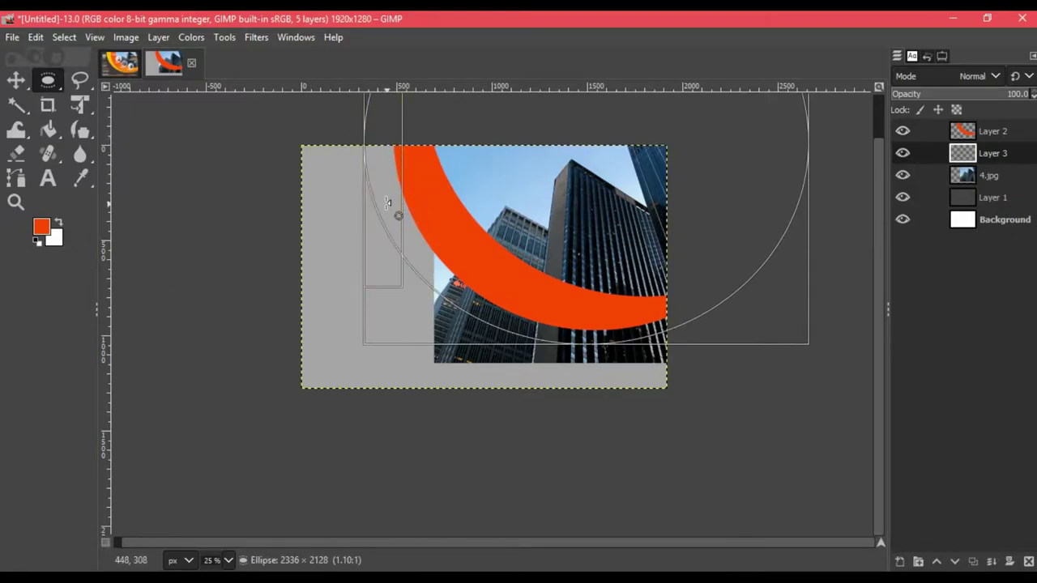
{"action": "left_click", "coordinate": [134, 64]}
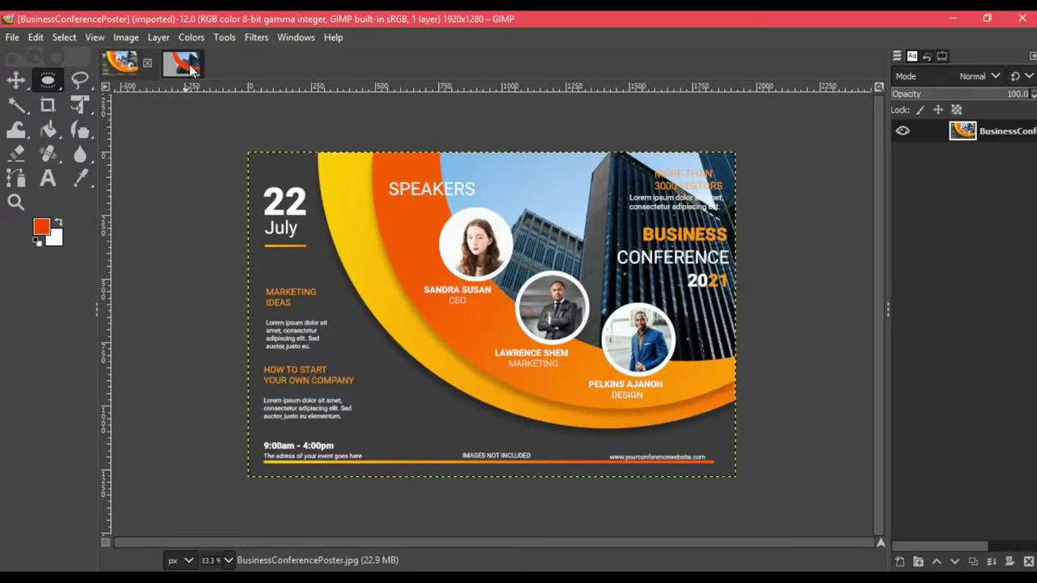
{"action": "left_click", "coordinate": [186, 65]}
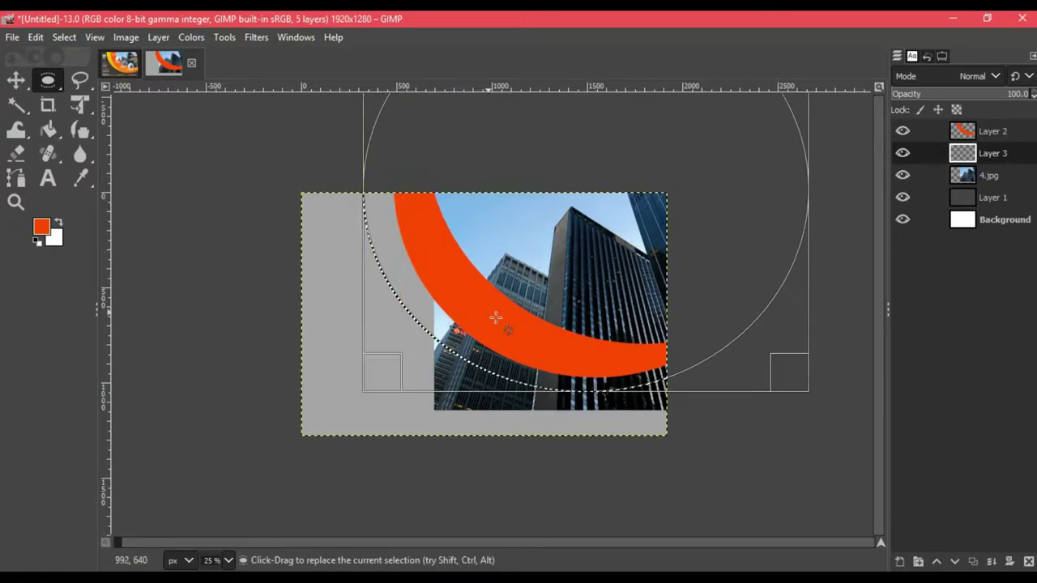
{"action": "left_click", "coordinate": [117, 63]}
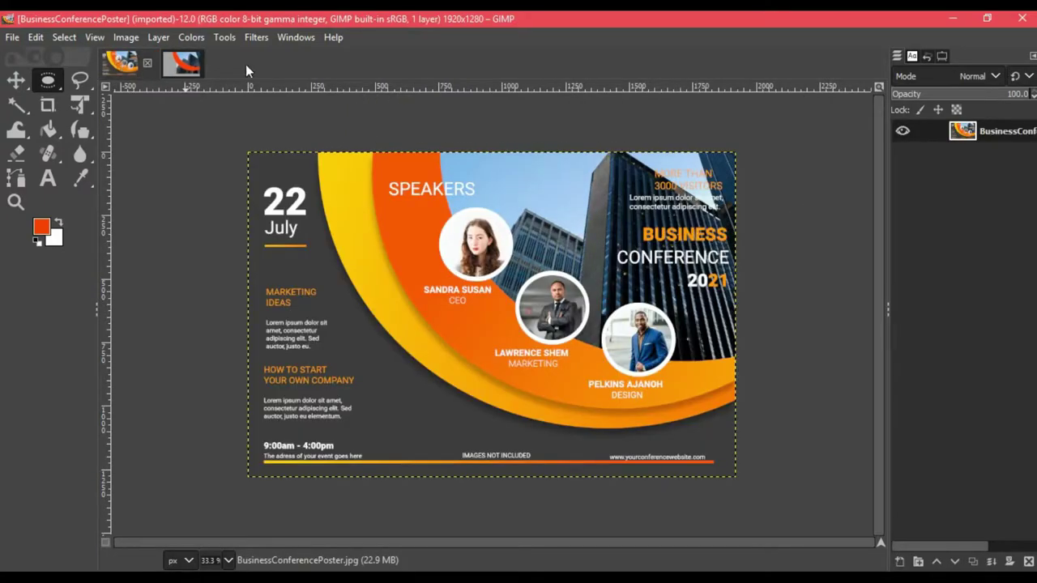
{"action": "left_click", "coordinate": [181, 63]}
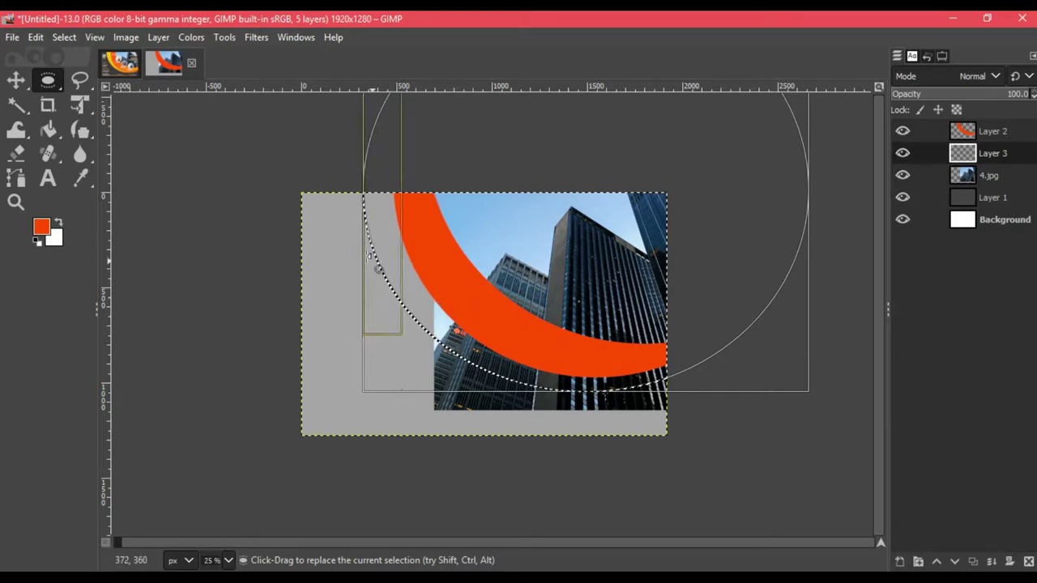
Bucket-fill the ellipse selection on Layer 3 with yellow
{"action": "left_click", "coordinate": [49, 128]}
{"action": "left_click", "coordinate": [41, 226]}
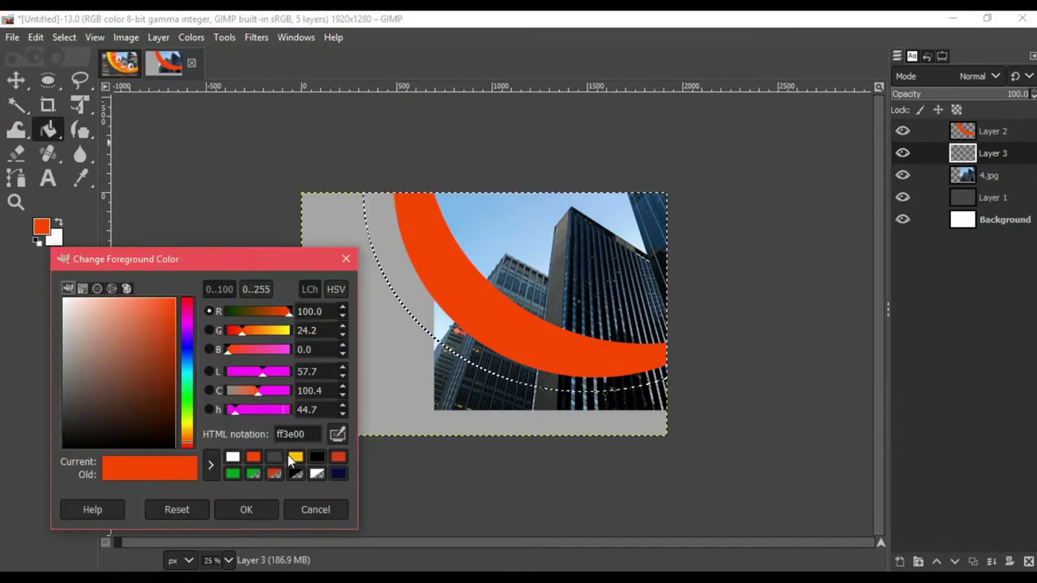
{"action": "left_click", "coordinate": [295, 457]}
{"action": "left_click", "coordinate": [247, 509]}
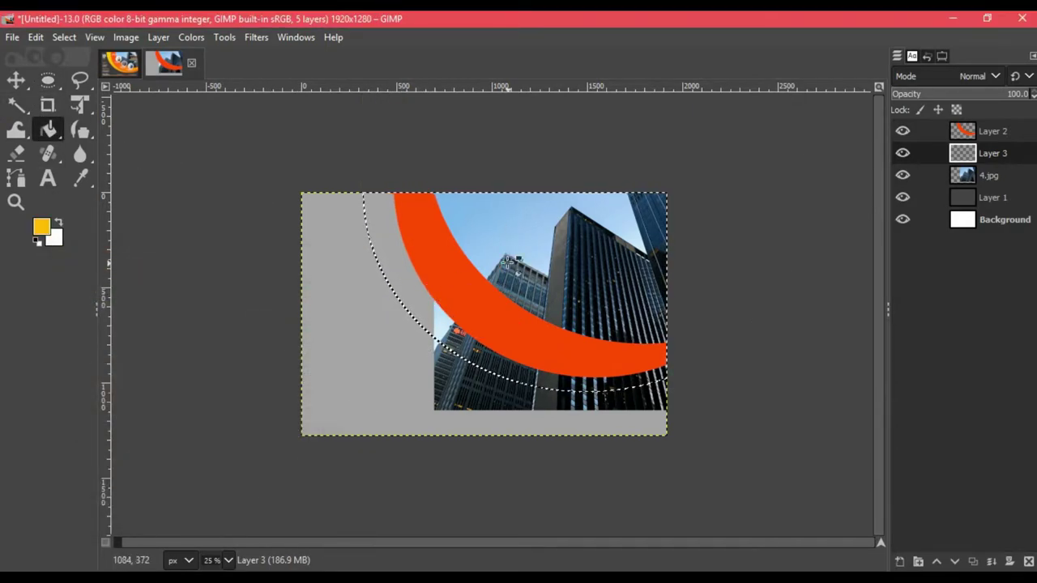
{"action": "left_click", "coordinate": [507, 261]}
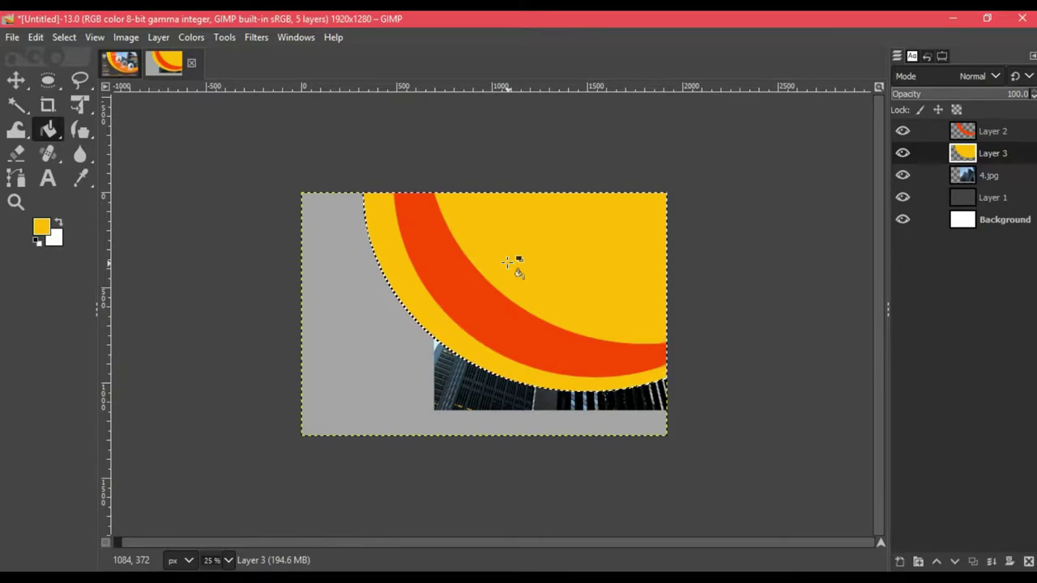
Cut the yellow inside an inner ellipse, leaving a yellow band along the orange arc
{"action": "right_click", "coordinate": [446, 265]}
{"action": "mouse_move", "coordinate": [478, 320]}
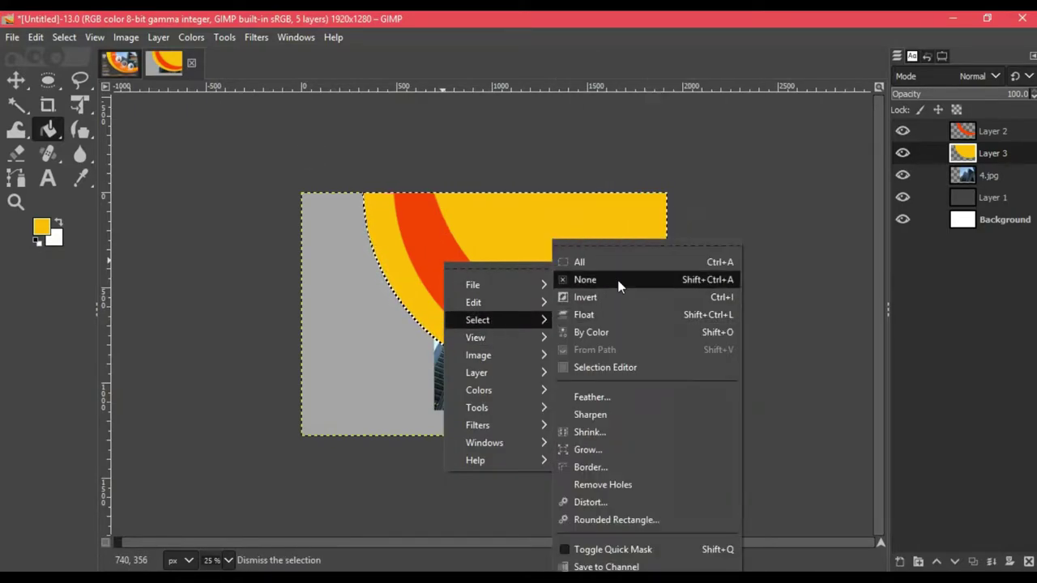
{"action": "left_click", "coordinate": [618, 279]}
{"action": "left_click_drag", "start_coordinate": [405, 143], "coordinate": [861, 445]}
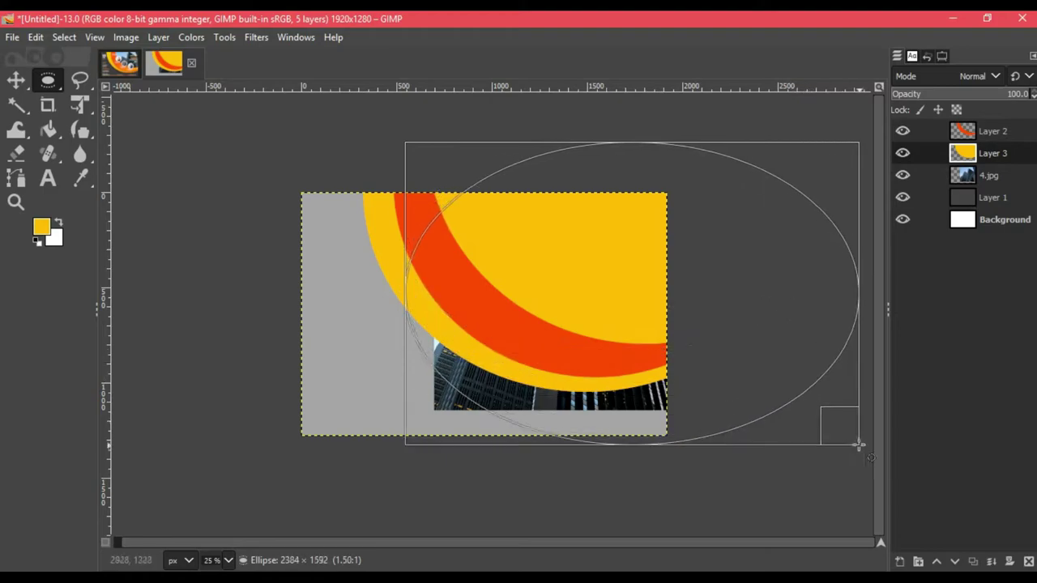
{"action": "mouse_move", "coordinate": [648, 175]}
{"action": "left_mouse_down"}
{"action": "mouse_move", "coordinate": [578, 213]}
{"action": "mouse_move", "coordinate": [599, 211]}
{"action": "left_mouse_up"}
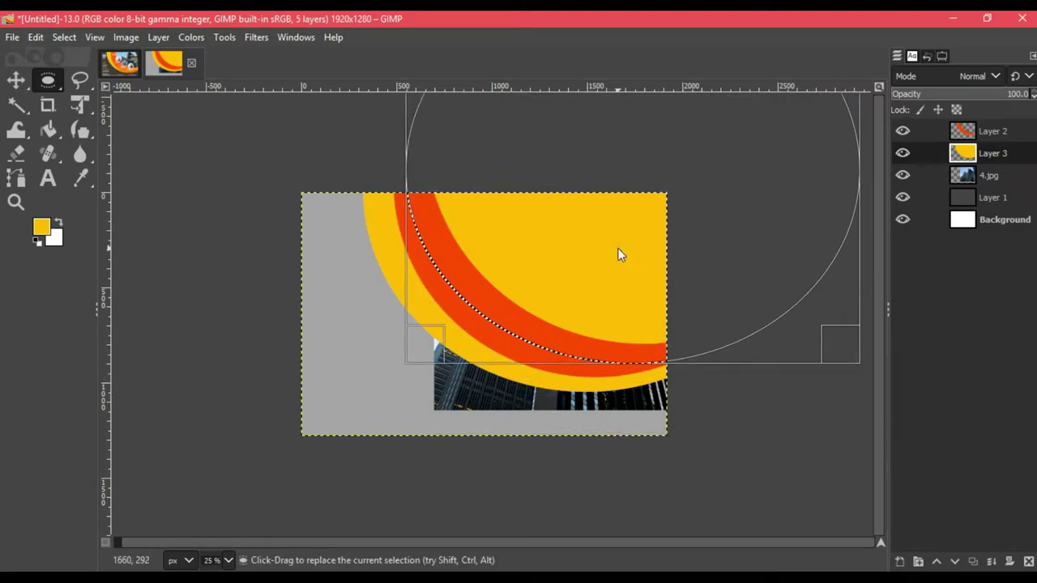
{"action": "right_click", "coordinate": [621, 254]}
{"action": "mouse_move", "coordinate": [493, 301]}
{"action": "left_click", "coordinate": [784, 200]}
{"action": "right_click", "coordinate": [481, 292]}
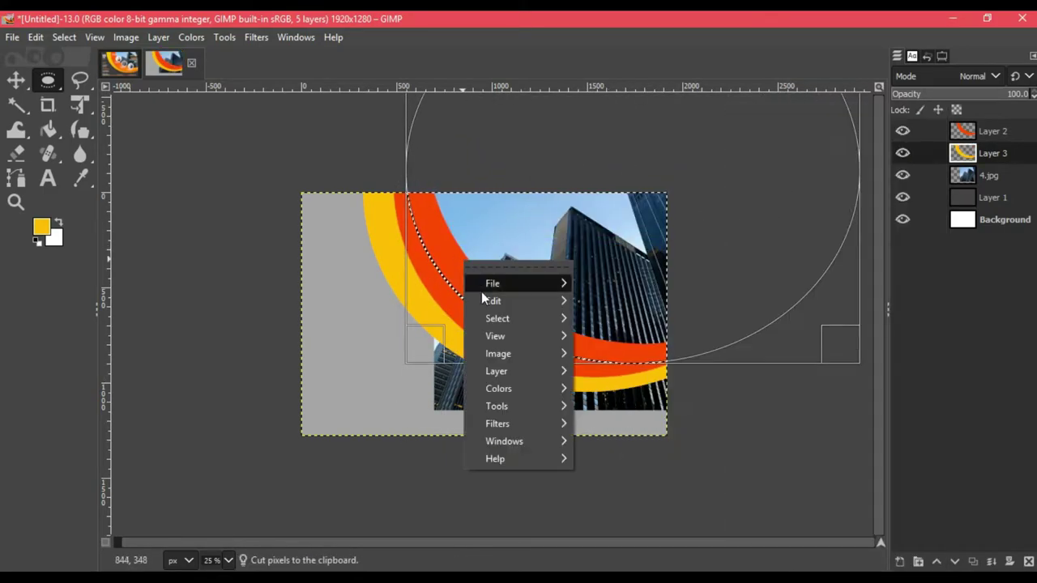
{"action": "left_click", "coordinate": [606, 280]}
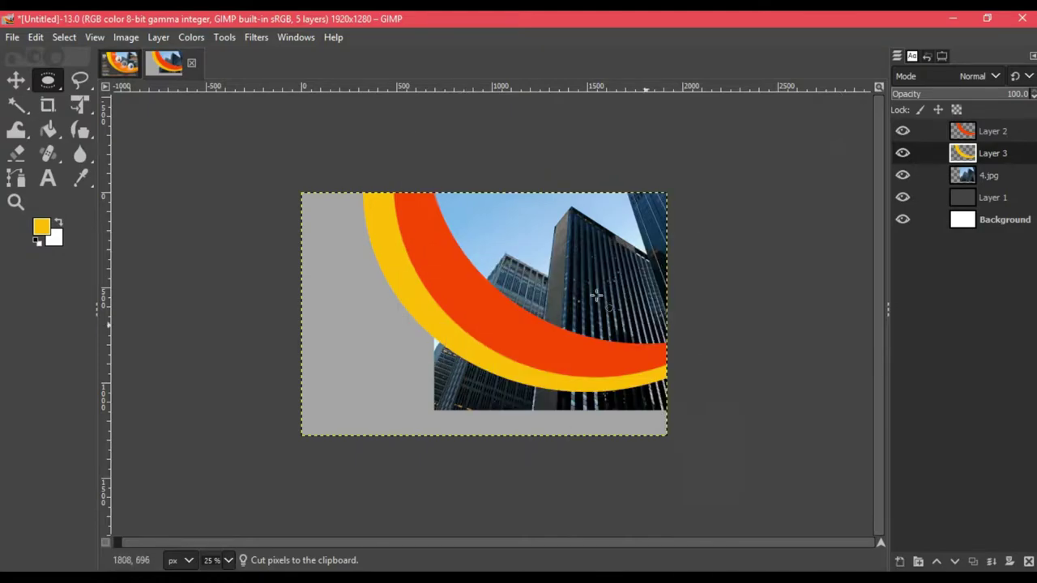
On the 4.jpg layer, cut away the photo outside a circle along the arc's inner curve
{"action": "left_click", "coordinate": [917, 179]}
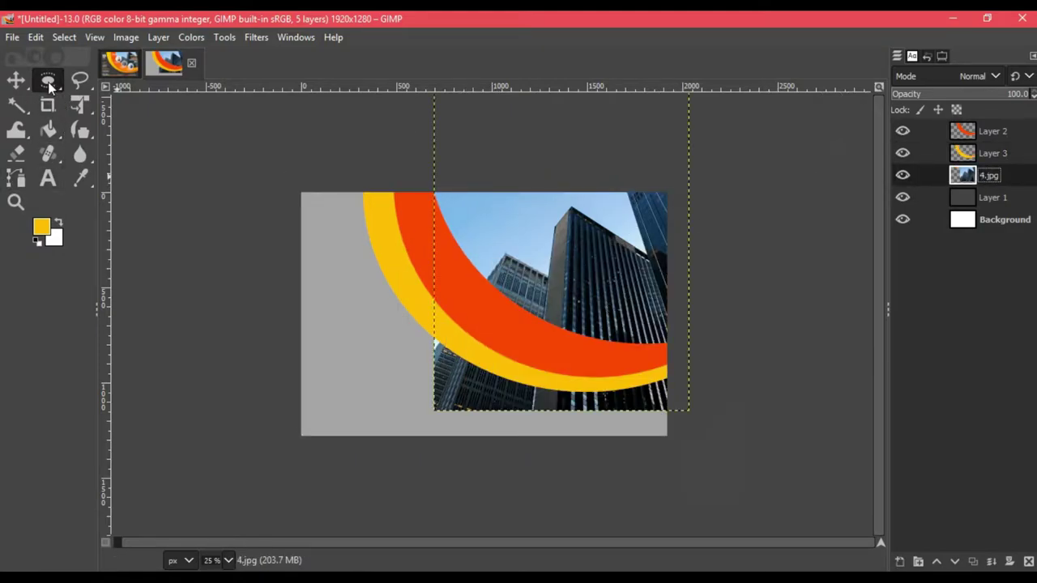
{"action": "left_click_drag", "start_coordinate": [351, 145], "coordinate": [456, 237]}
{"action": "right_click", "coordinate": [463, 295]}
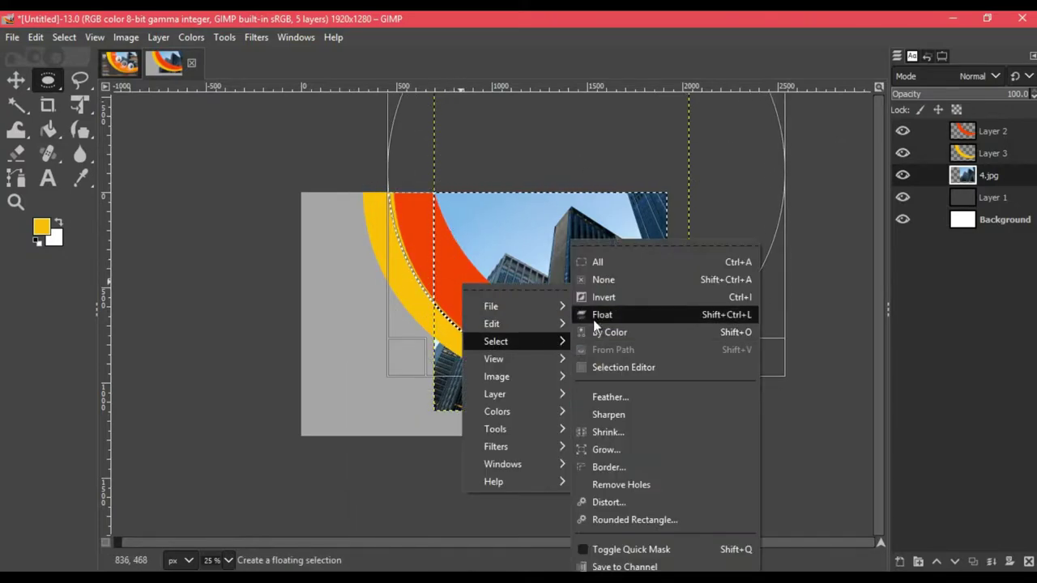
{"action": "left_click", "coordinate": [593, 297]}
{"action": "right_click", "coordinate": [486, 314]}
{"action": "left_click", "coordinate": [608, 192]}
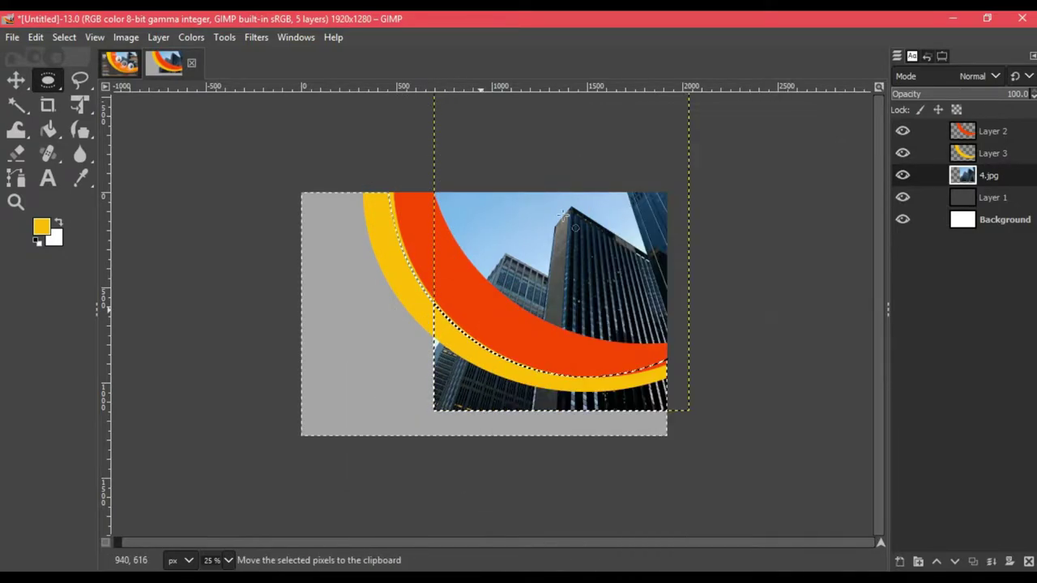
{"action": "right_click", "coordinate": [505, 238]}
{"action": "left_click", "coordinate": [648, 278]}
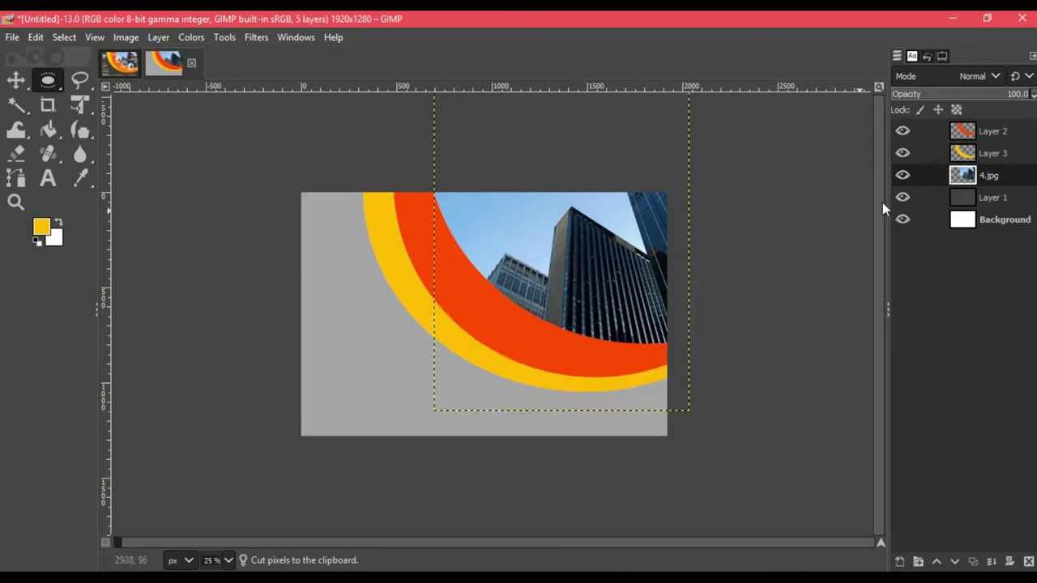
Give the orange arc layer a drop shadow with an adjusted horizontal offset
{"action": "left_click", "coordinate": [992, 136]}
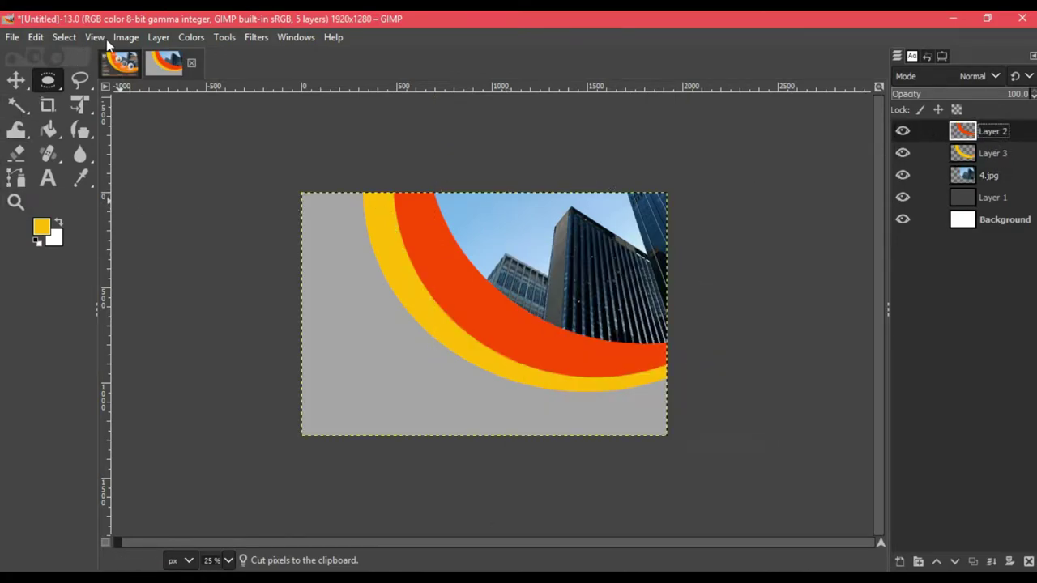
{"action": "left_click", "coordinate": [35, 41]}
{"action": "left_click", "coordinate": [256, 38]}
{"action": "mouse_move", "coordinate": [298, 193]}
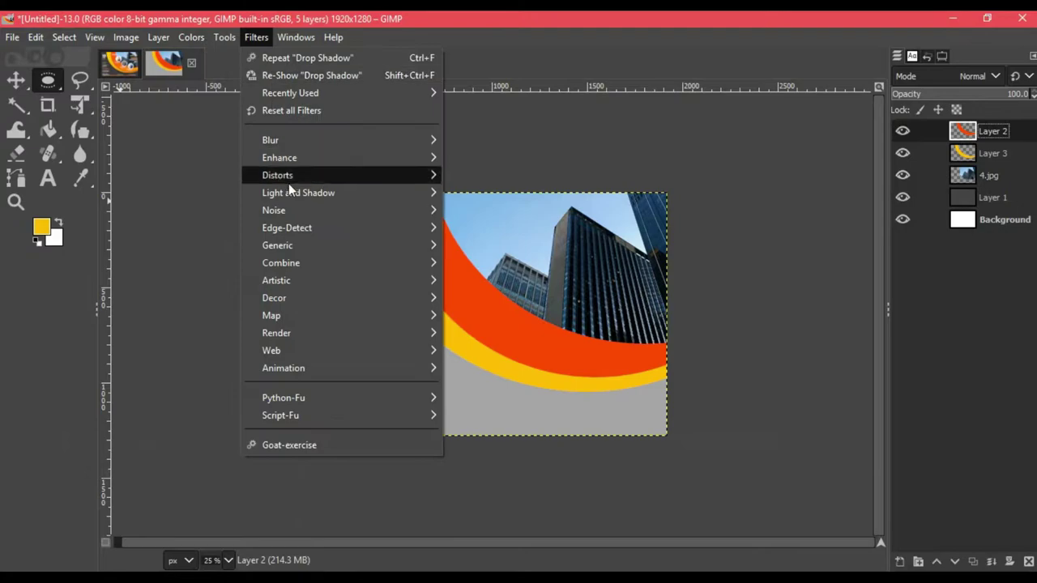
{"action": "left_click", "coordinate": [532, 296]}
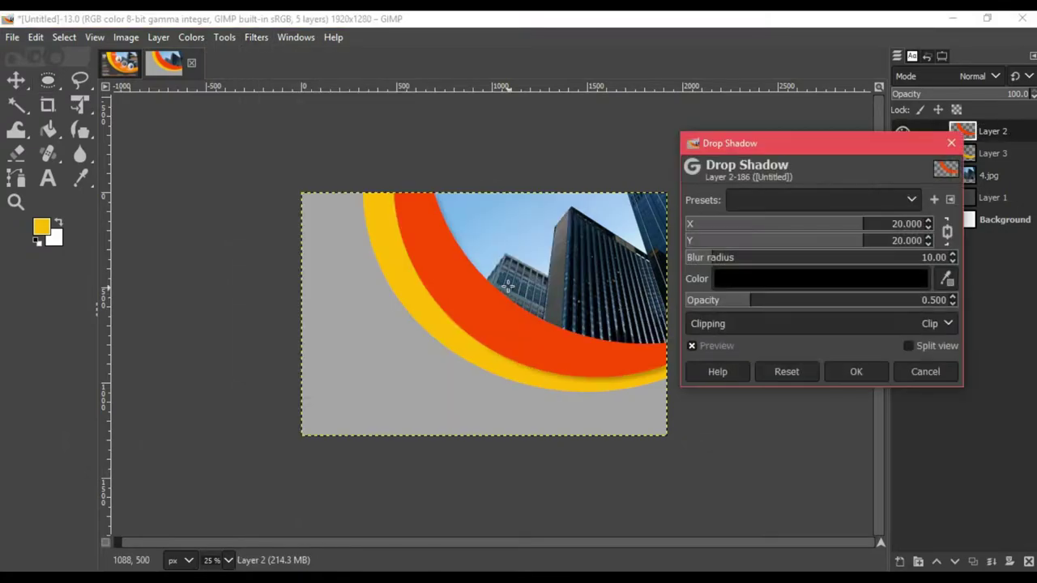
{"action": "left_click", "coordinate": [947, 232]}
{"action": "left_click_drag", "start_coordinate": [858, 226], "coordinate": [848, 226]}
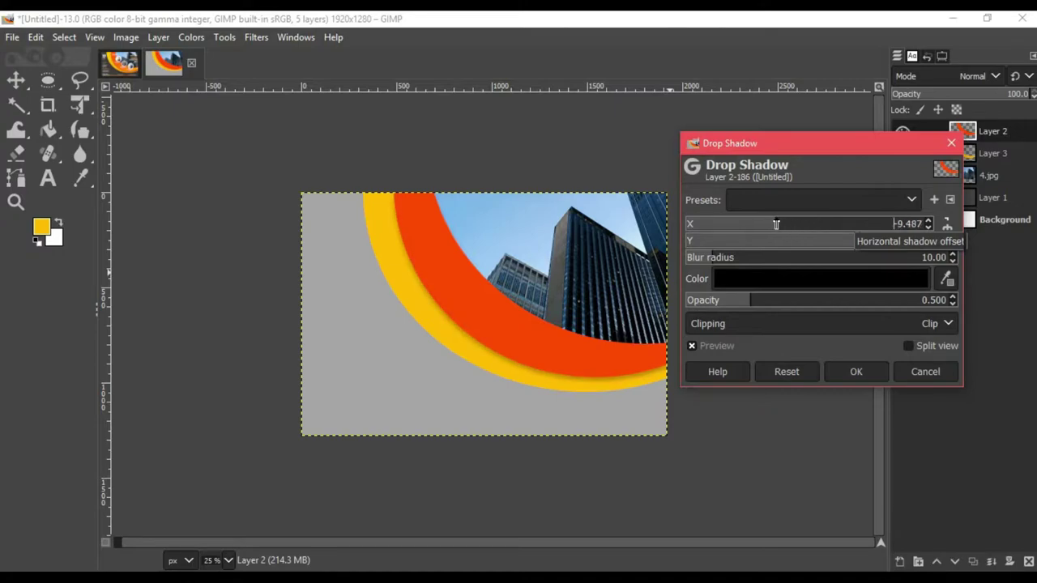
{"action": "left_click", "coordinate": [856, 371]}
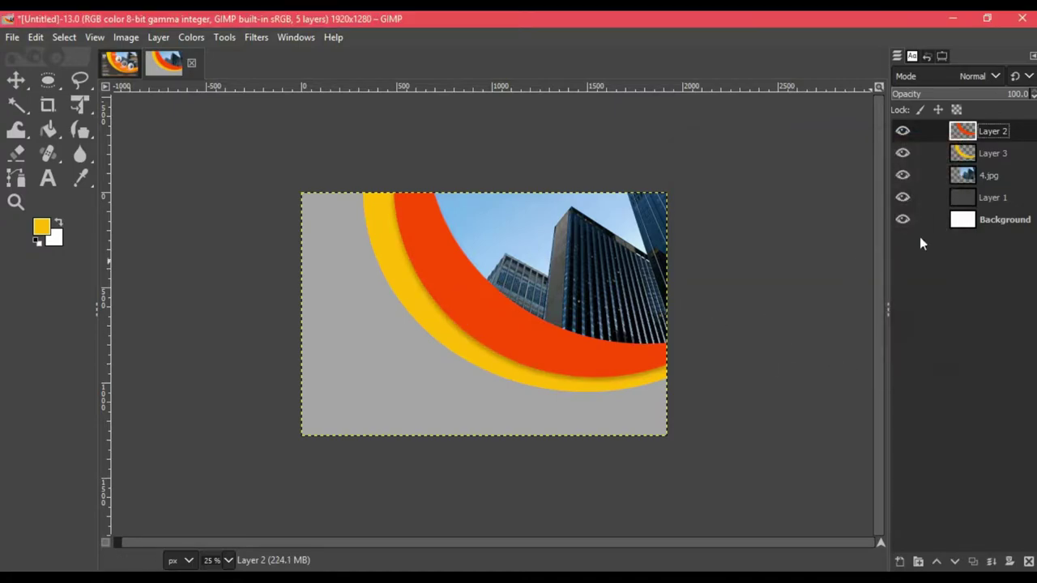
Give the yellow arc layer a drop shadow
{"action": "left_click", "coordinate": [995, 156]}
{"action": "left_click", "coordinate": [256, 38]}
{"action": "mouse_move", "coordinate": [298, 192]}
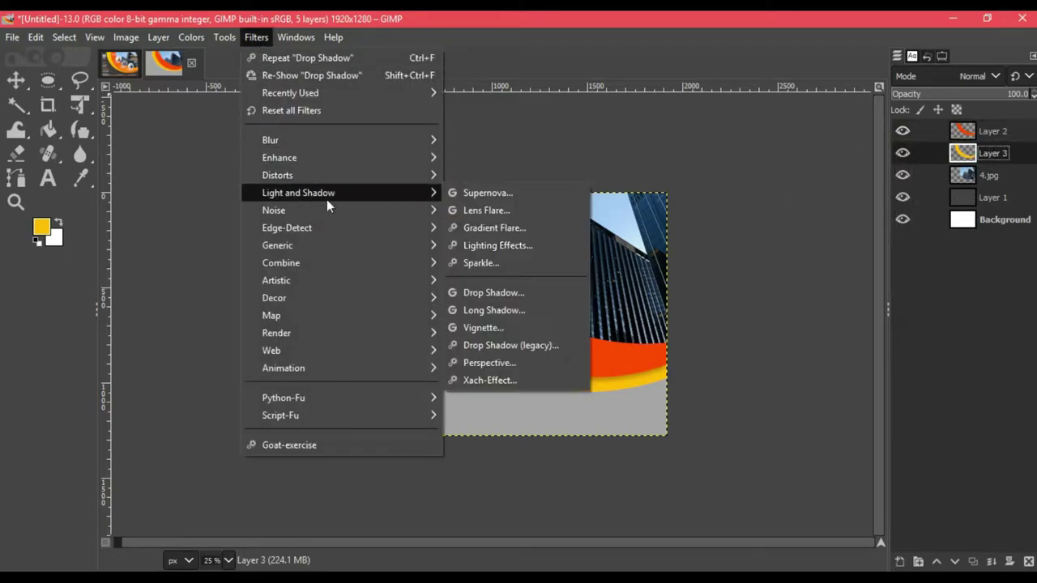
{"action": "left_click", "coordinate": [498, 292]}
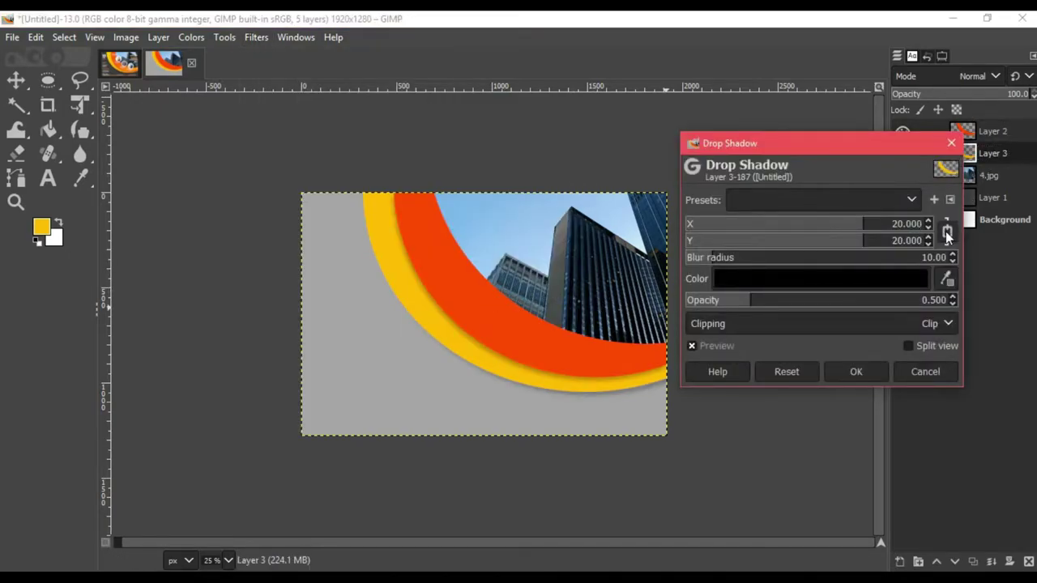
{"action": "left_click", "coordinate": [842, 369]}
Raise Layer 1's opacity to 100 for a fully dark grey backdrop
{"action": "left_click", "coordinate": [992, 197]}
{"action": "left_click", "coordinate": [981, 77]}
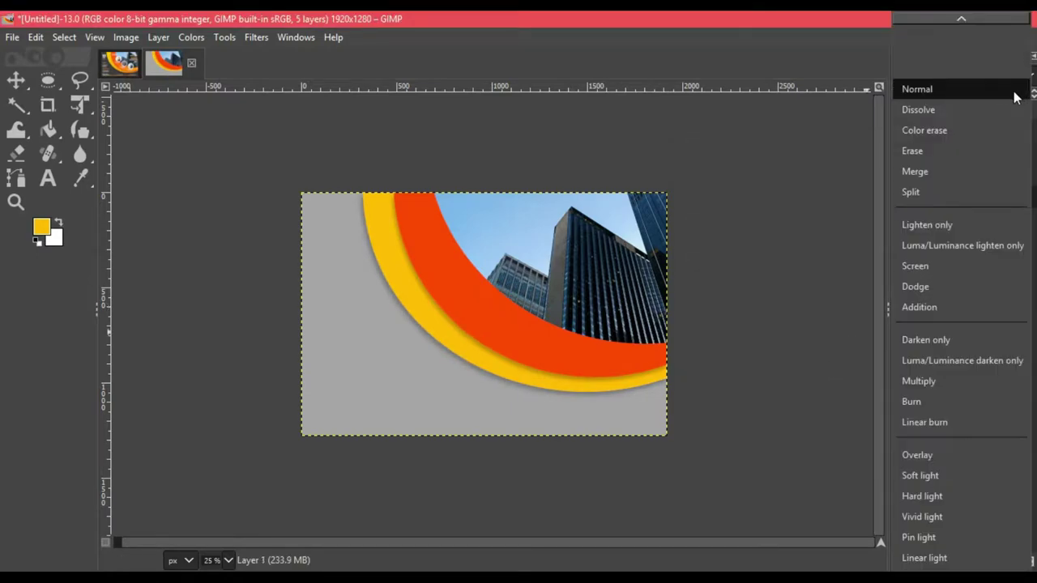
{"action": "left_click", "coordinate": [756, 140]}
{"action": "left_click_drag", "start_coordinate": [1004, 97], "coordinate": [1031, 94]}
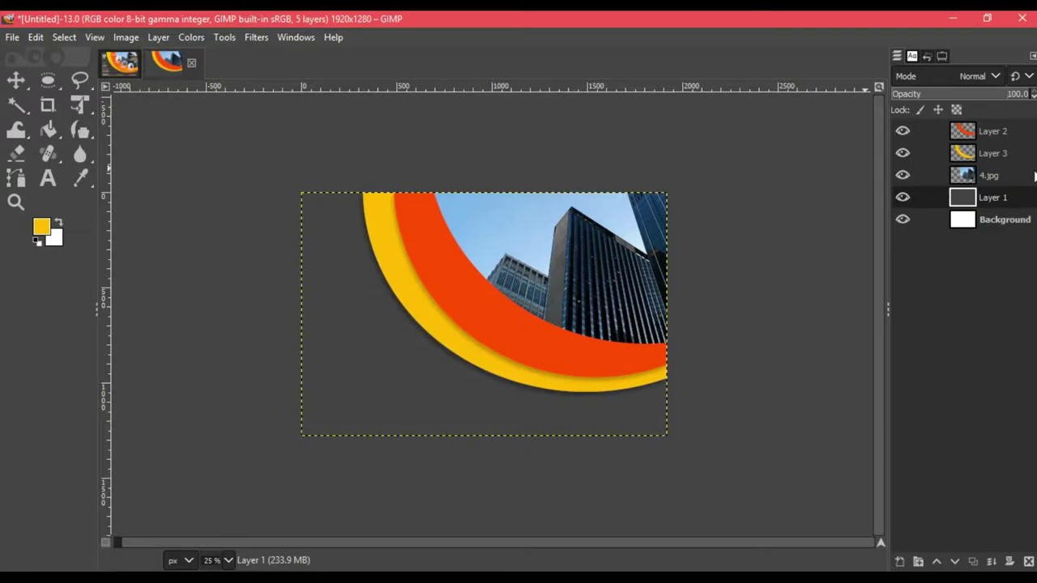
{"action": "scroll", "coordinate": [532, 314], "scroll_direction": "up", "scroll_amount": 1}
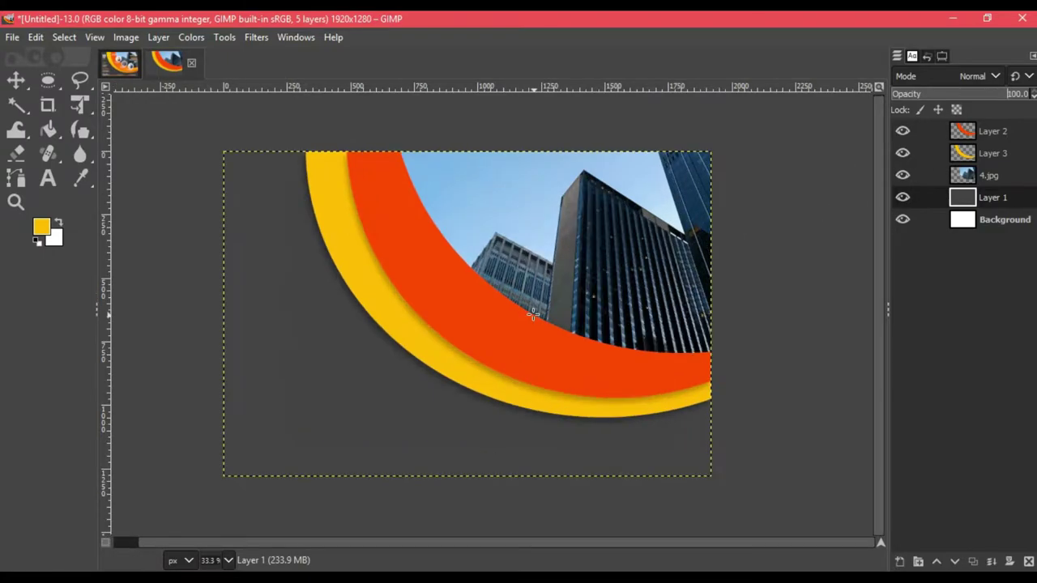
Add transparent Layer 4 above Layer 2 with a white-filled circle over the arc's inner edge
{"action": "left_click", "coordinate": [995, 132]}
{"action": "left_click", "coordinate": [900, 560]}
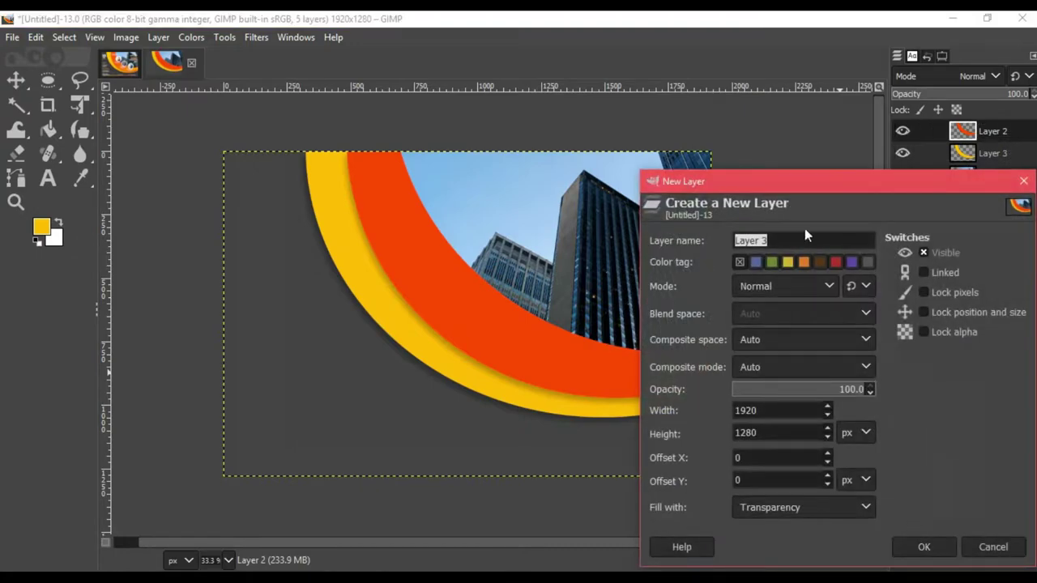
{"action": "left_click", "coordinate": [924, 547]}
{"action": "left_click", "coordinate": [47, 79]}
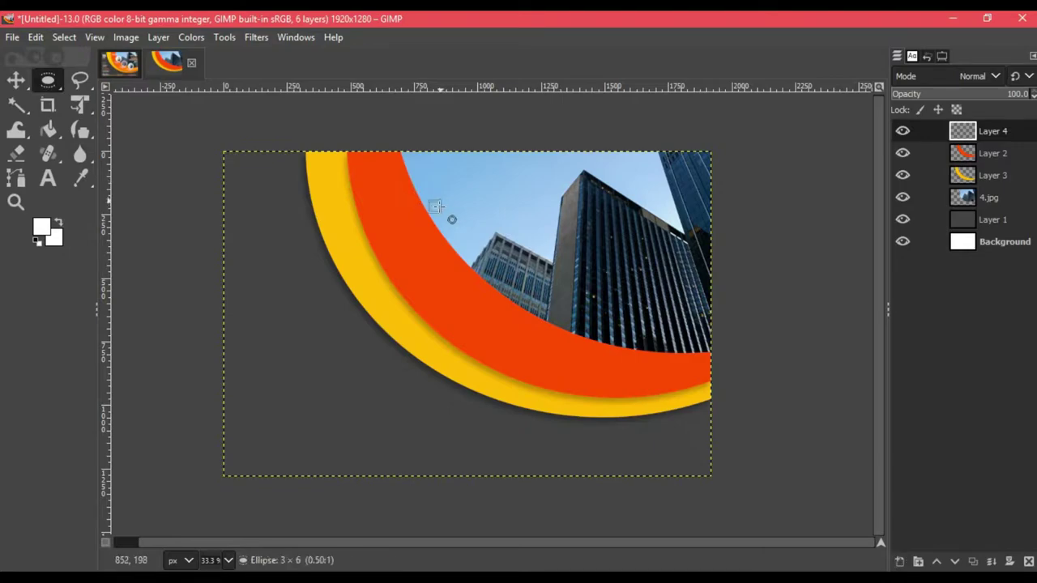
{"action": "mouse_move", "coordinate": [423, 244]}
{"action": "left_mouse_down"}
{"action": "mouse_move", "coordinate": [390, 276]}
{"action": "mouse_move", "coordinate": [450, 235]}
{"action": "left_mouse_up"}
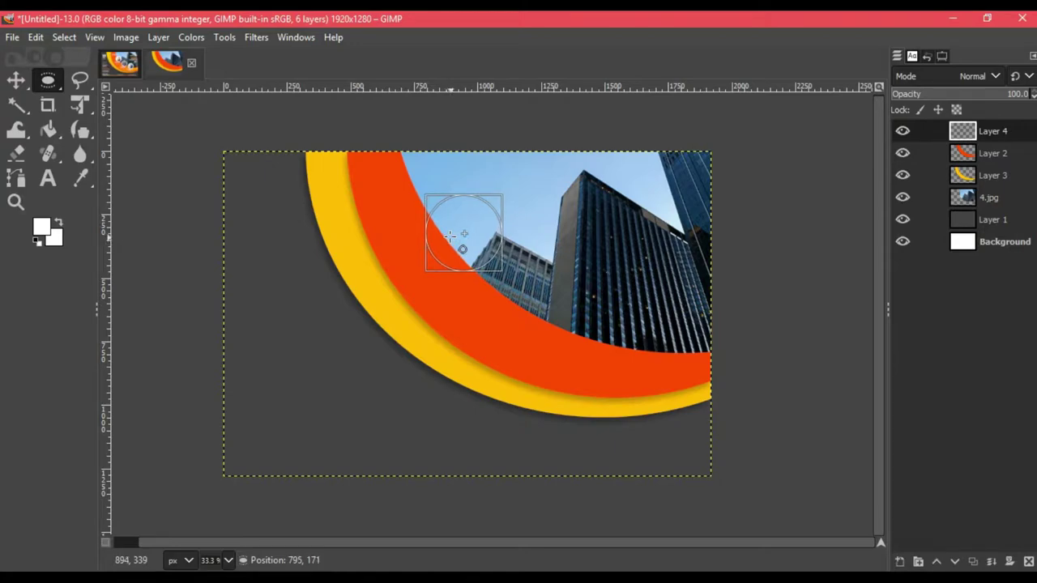
{"action": "left_click", "coordinate": [47, 134]}
{"action": "left_click", "coordinate": [456, 232]}
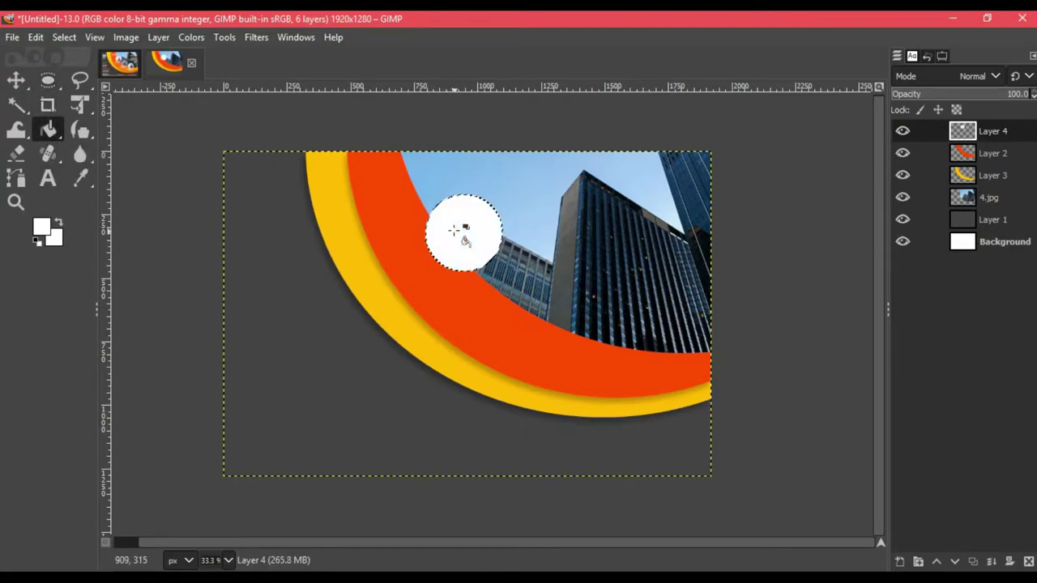
{"action": "right_click", "coordinate": [463, 235]}
{"action": "left_click", "coordinate": [599, 279]}
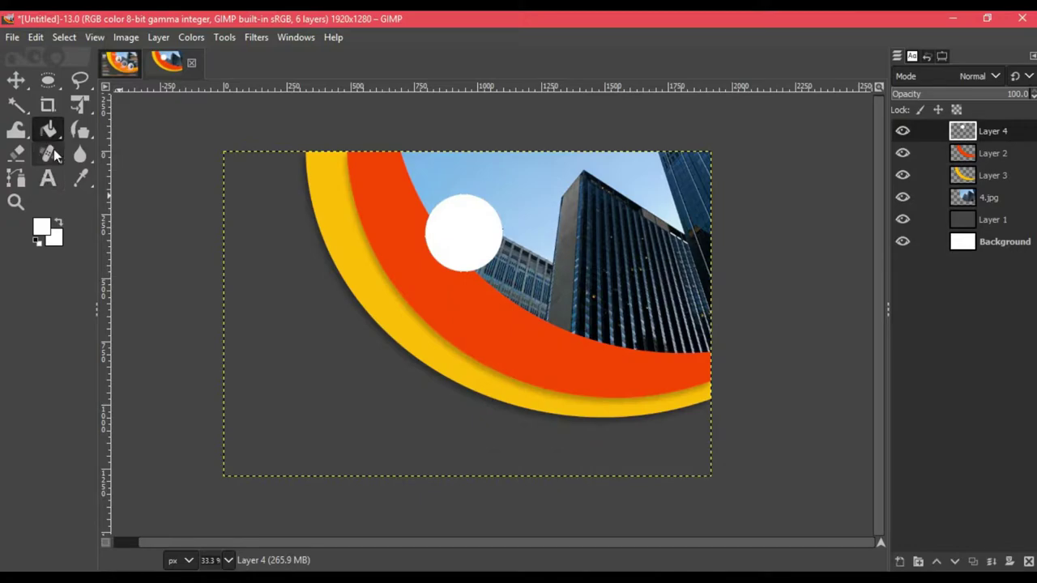
Cut a smaller centred circle out of the white disc, leaving a white ring
{"action": "left_click", "coordinate": [48, 79]}
{"action": "mouse_move", "coordinate": [465, 213]}
{"action": "left_mouse_down"}
{"action": "mouse_move", "coordinate": [417, 277]}
{"action": "mouse_move", "coordinate": [452, 242]}
{"action": "left_mouse_up"}
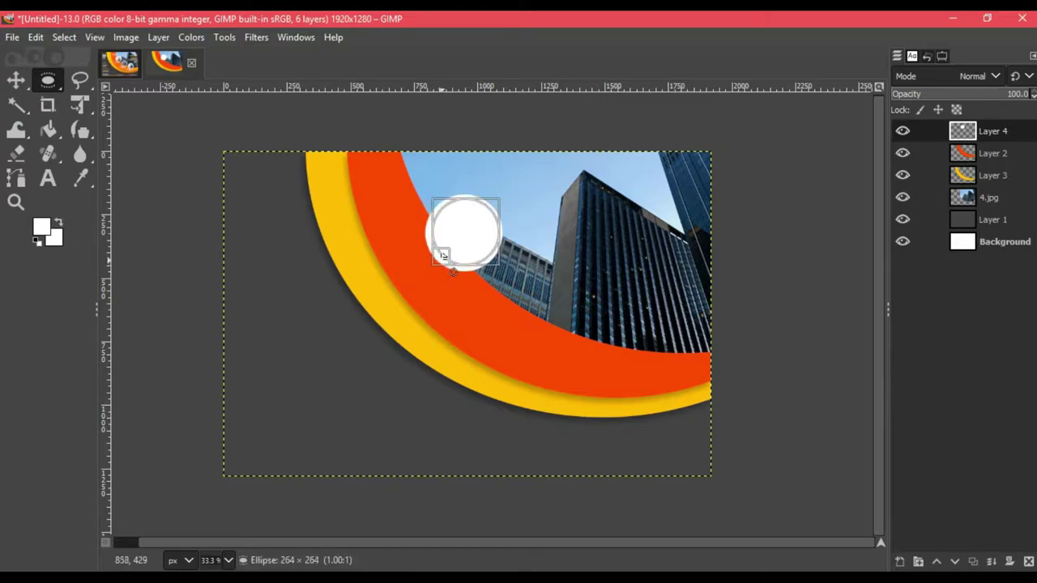
{"action": "left_click_drag", "start_coordinate": [442, 256], "coordinate": [458, 246]}
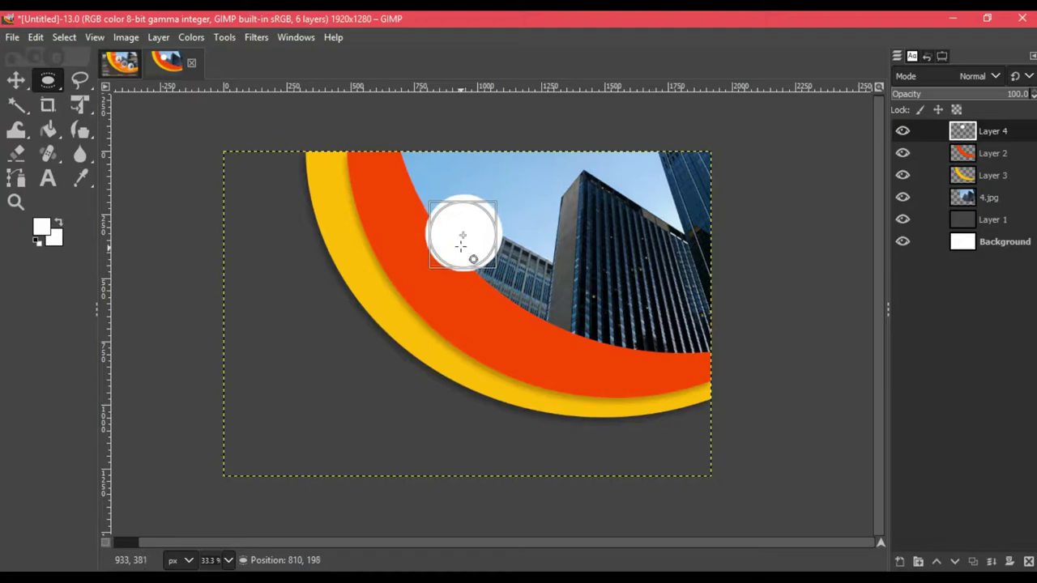
{"action": "left_click_drag", "start_coordinate": [461, 245], "coordinate": [462, 243]}
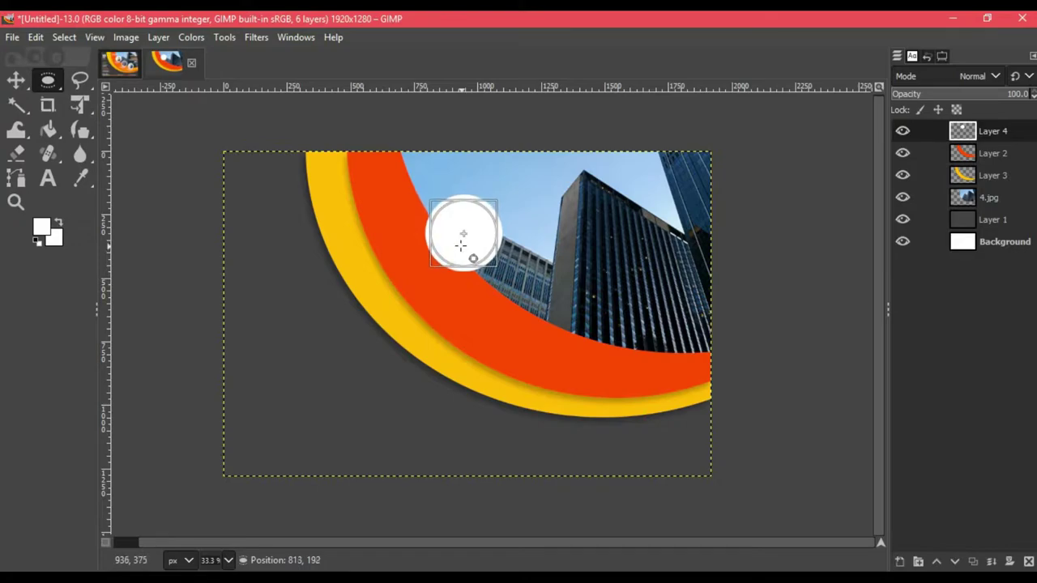
{"action": "right_click", "coordinate": [461, 245]}
{"action": "left_click", "coordinate": [592, 188]}
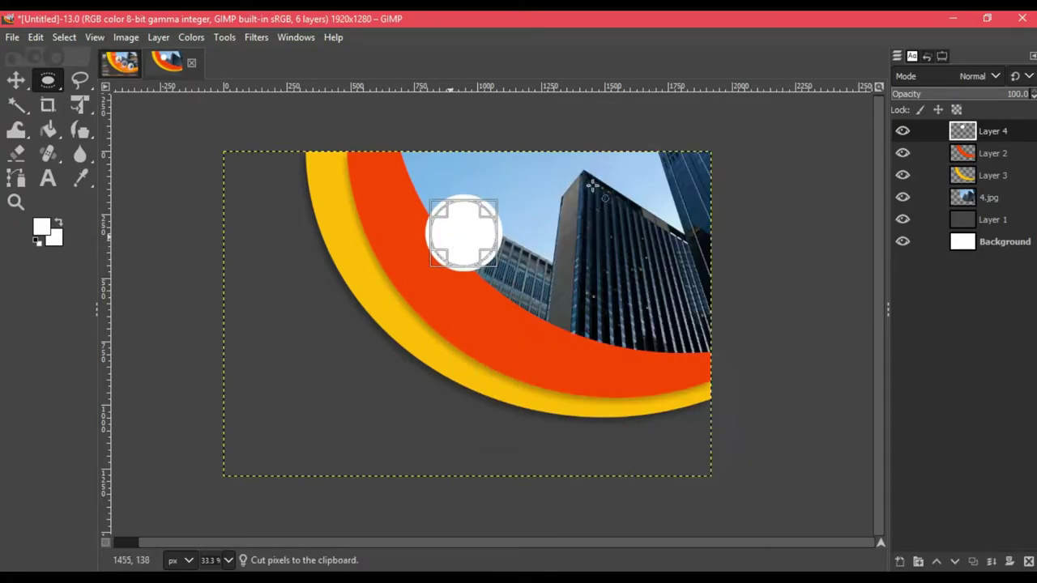
{"action": "right_click", "coordinate": [446, 248]}
{"action": "left_click", "coordinate": [581, 274]}
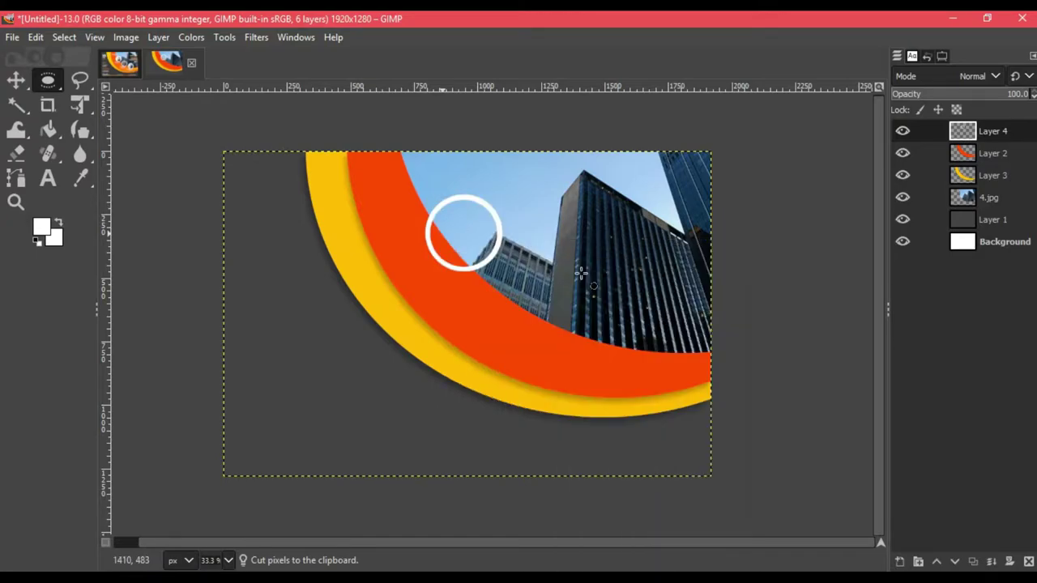
Duplicate Layer 4 twice, naming the original Circle1, the middle copy Circle2 and the top copy Circle3
{"action": "right_click", "coordinate": [993, 133]}
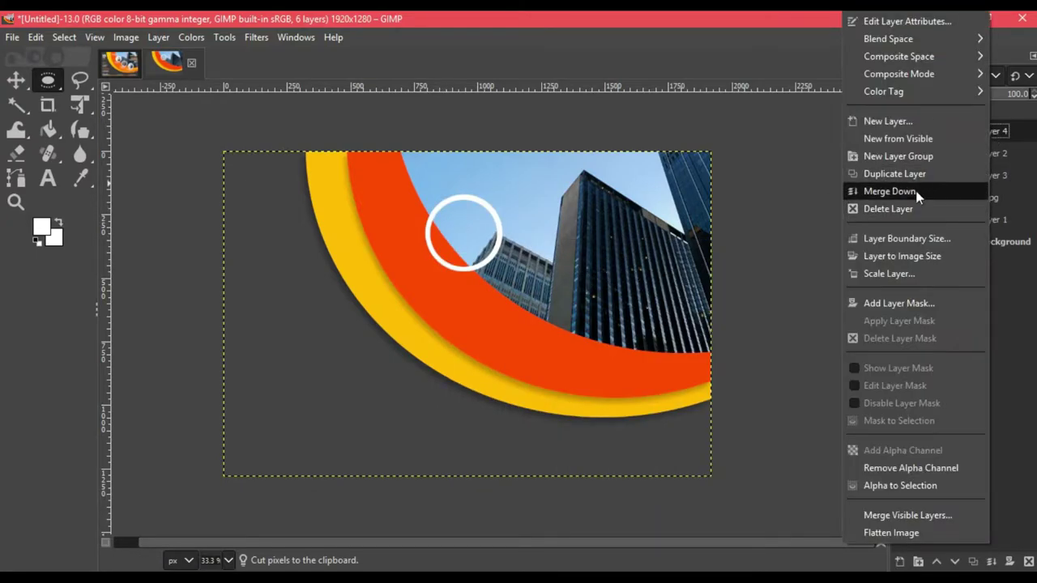
{"action": "left_click", "coordinate": [878, 173]}
{"action": "double_click", "coordinate": [1001, 154]}
{"action": "right_click", "coordinate": [1001, 154]}
{"action": "left_click", "coordinate": [891, 172]}
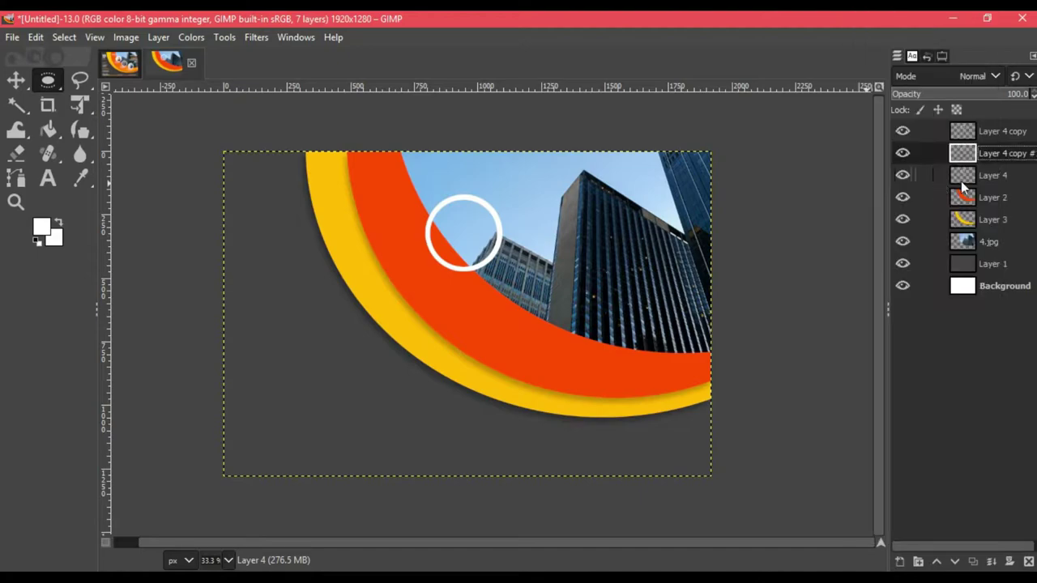
{"action": "double_click", "coordinate": [1009, 176]}
{"action": "type", "text": "Circle1"}
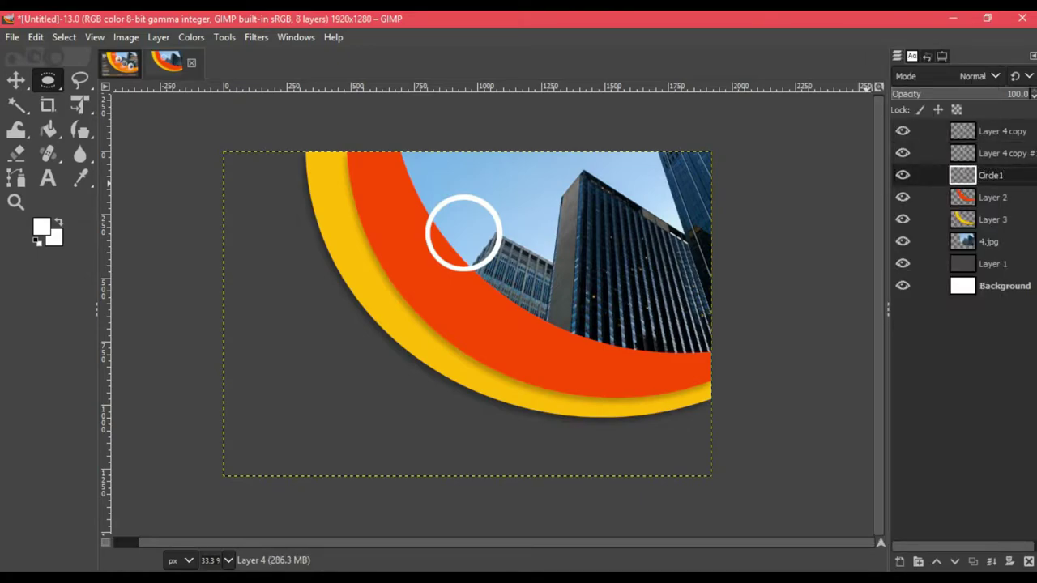
{"action": "double_click", "coordinate": [1011, 153]}
{"action": "type", "text": "Circle2"}
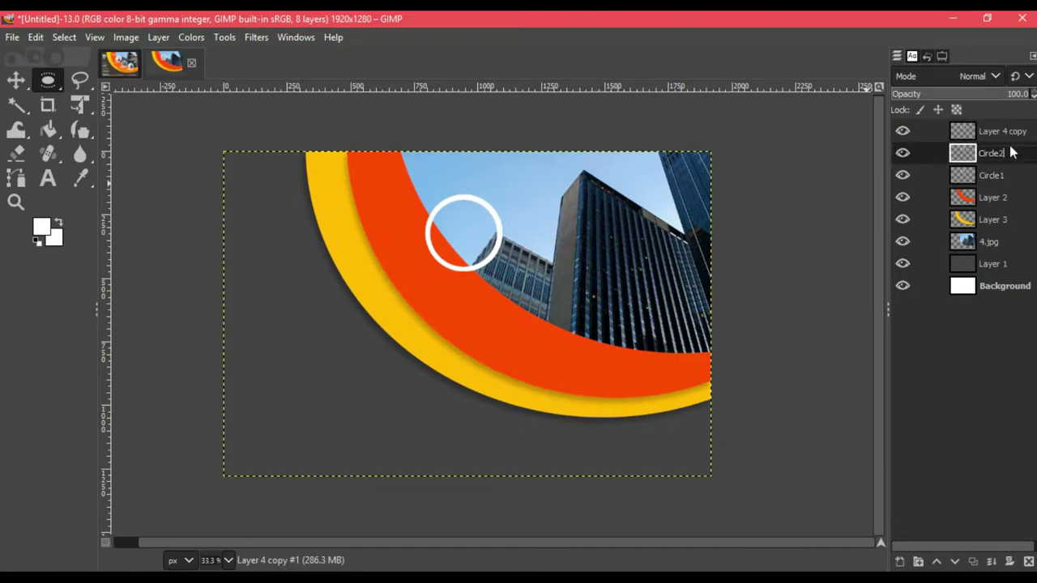
{"action": "key", "text": "Return"}
{"action": "double_click", "coordinate": [1010, 133]}
{"action": "type", "text": "Circle3"}
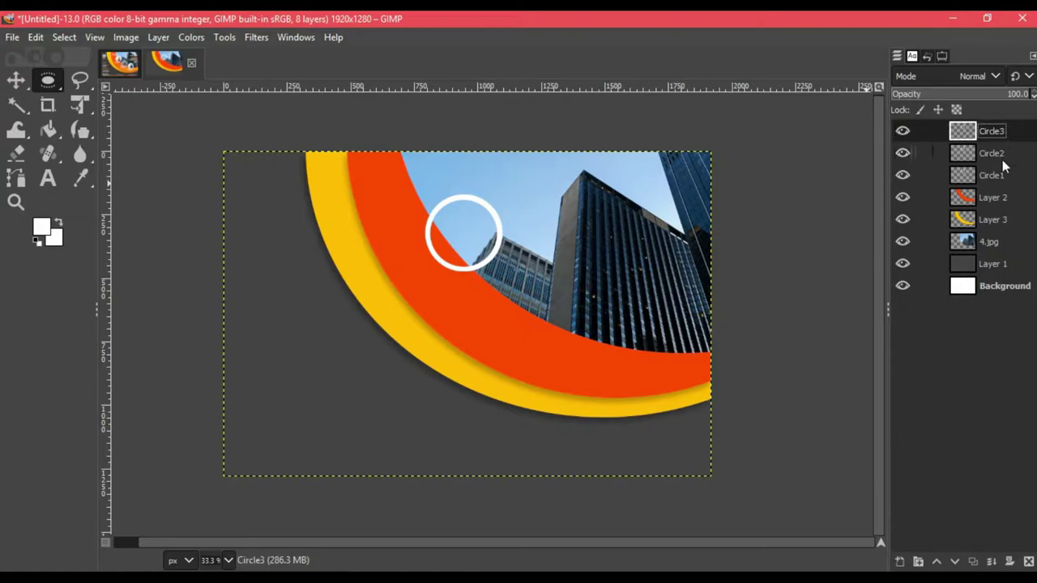
Move the Circle3 ring down-right along the arc with Unified Transform
{"action": "key", "text": "shift+t"}
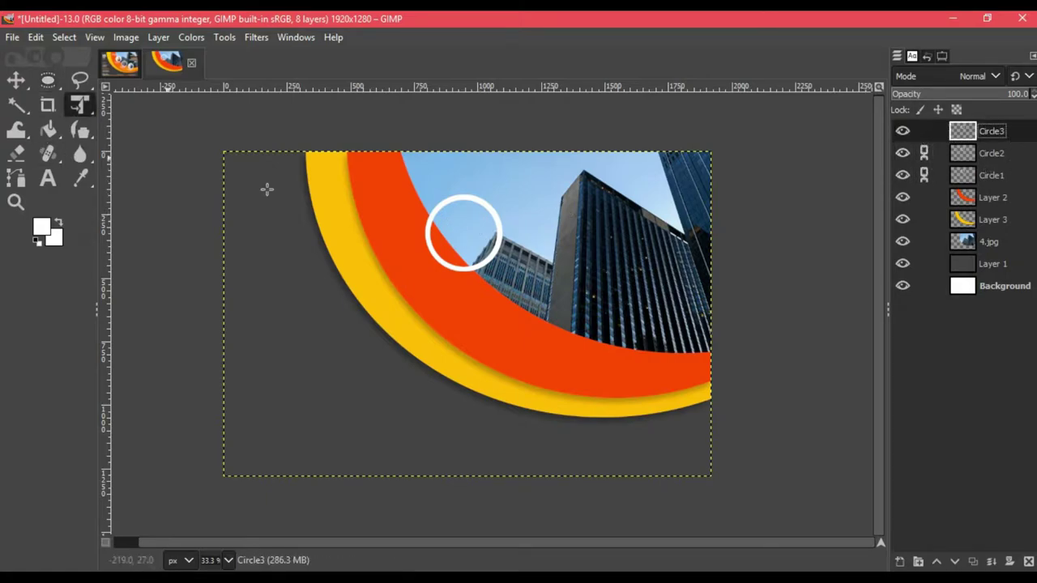
{"action": "left_click", "coordinate": [267, 189]}
{"action": "left_click_drag", "start_coordinate": [430, 231], "coordinate": [487, 282]}
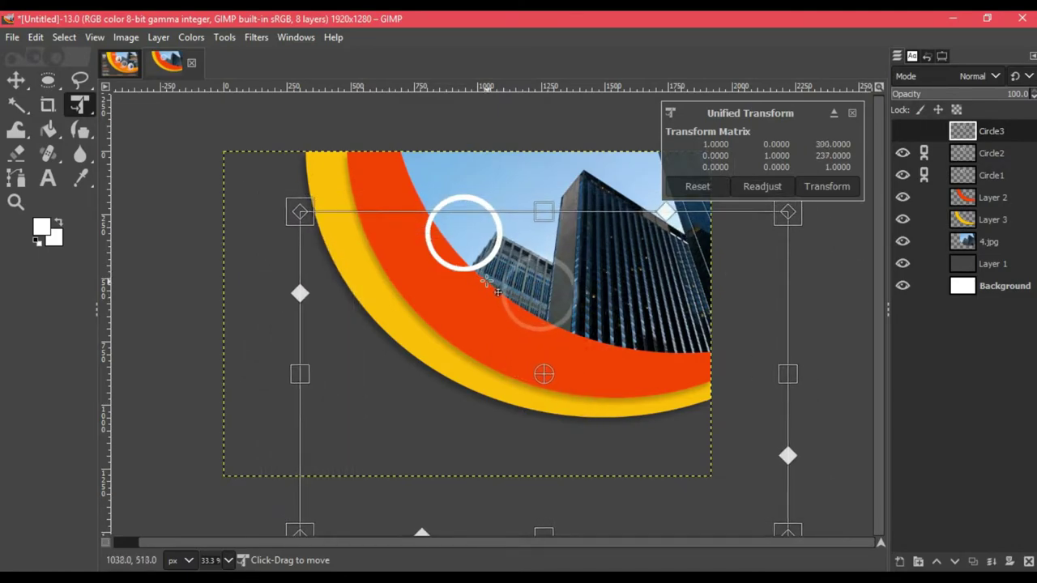
{"action": "left_click", "coordinate": [826, 186]}
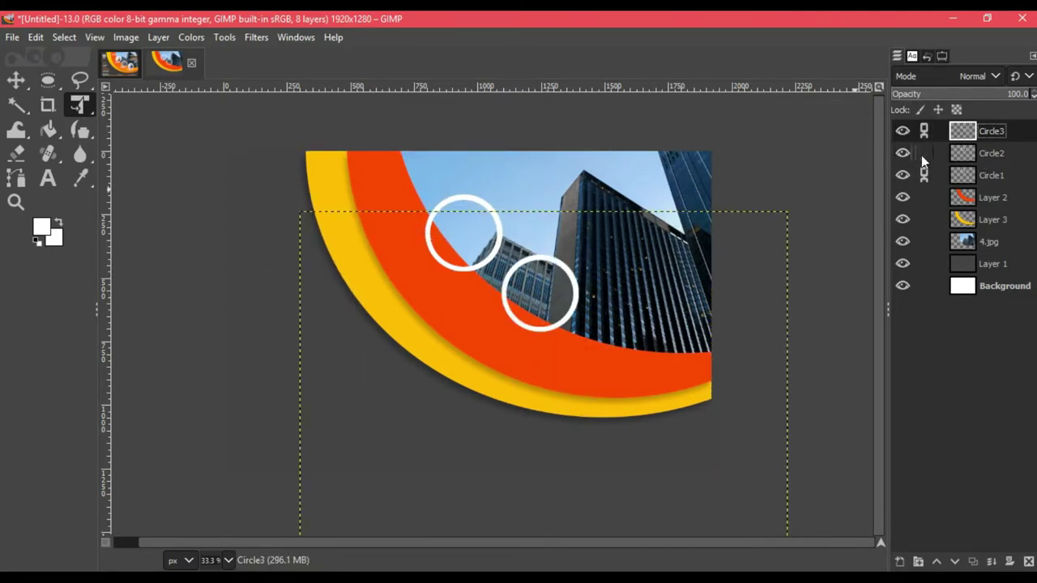
Move the Circle2 ring further down-right along the arc, beyond Circle3
{"action": "left_click", "coordinate": [979, 153]}
{"action": "left_click", "coordinate": [437, 236]}
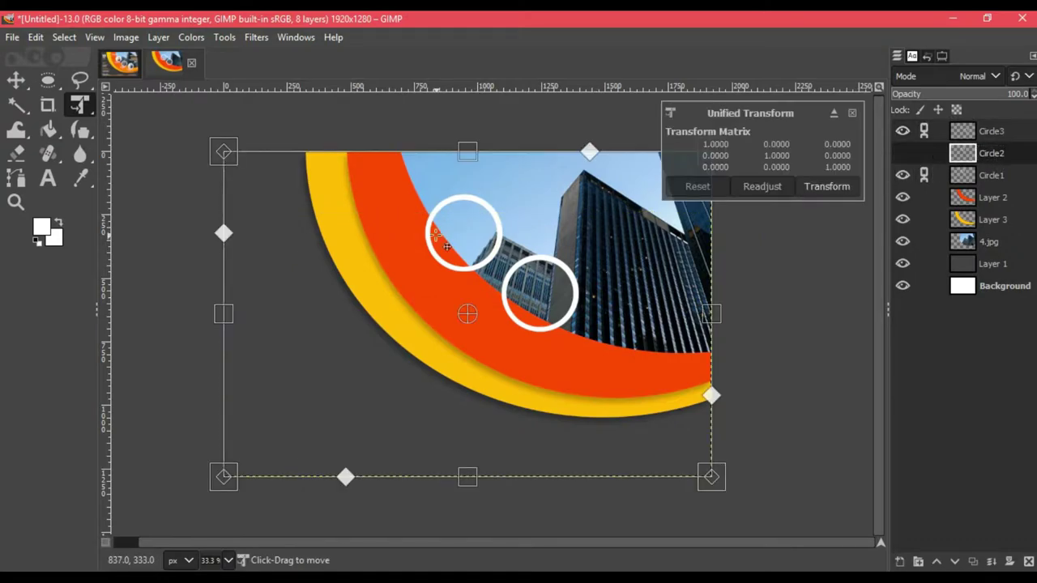
{"action": "mouse_move", "coordinate": [437, 236]}
{"action": "left_mouse_down"}
{"action": "mouse_move", "coordinate": [541, 336]}
{"action": "mouse_move", "coordinate": [602, 344]}
{"action": "mouse_move", "coordinate": [598, 333]}
{"action": "left_mouse_up"}
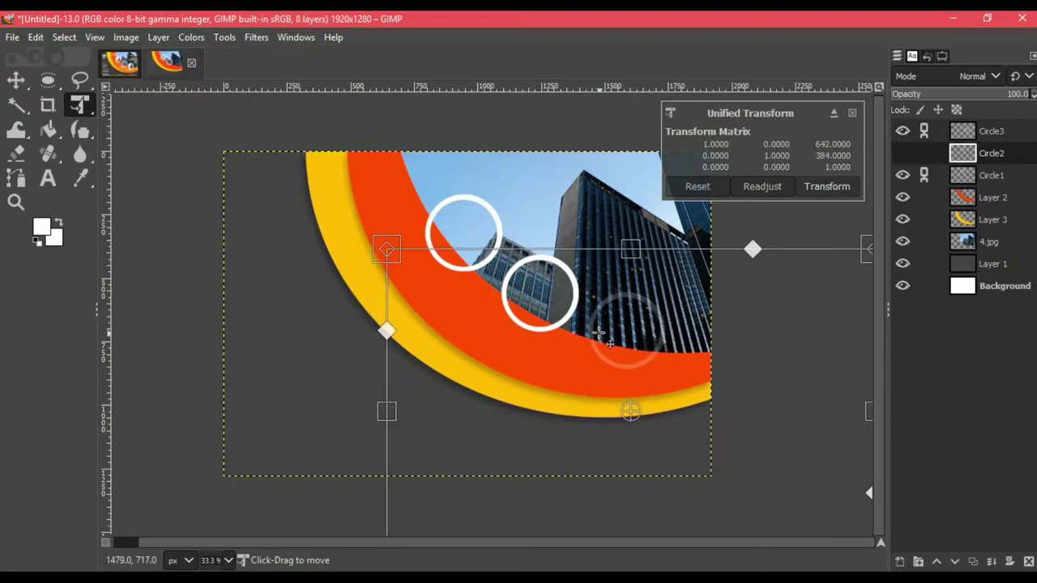
{"action": "left_click", "coordinate": [826, 187]}
{"action": "left_click", "coordinate": [1011, 176]}
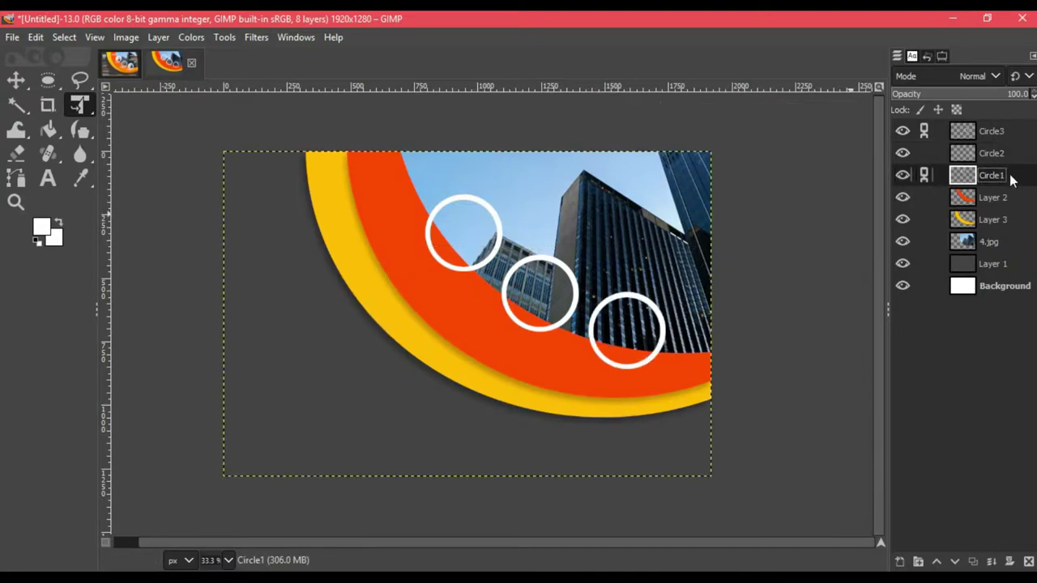
{"action": "left_click", "coordinate": [1007, 277]}
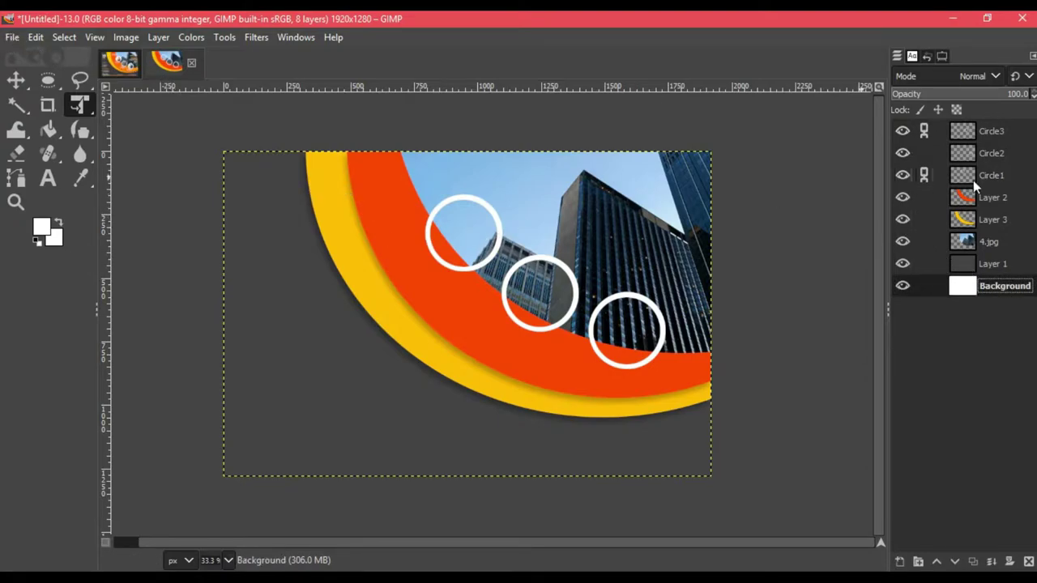
{"action": "left_click", "coordinate": [992, 198]}
{"action": "scroll", "coordinate": [360, 444], "scroll_direction": "right", "scroll_amount": 3}
Open 1.jpg as a layer, converting it to the built-in sRGB profile
{"action": "left_click_drag", "start_coordinate": [453, 546], "coordinate": [374, 517]}
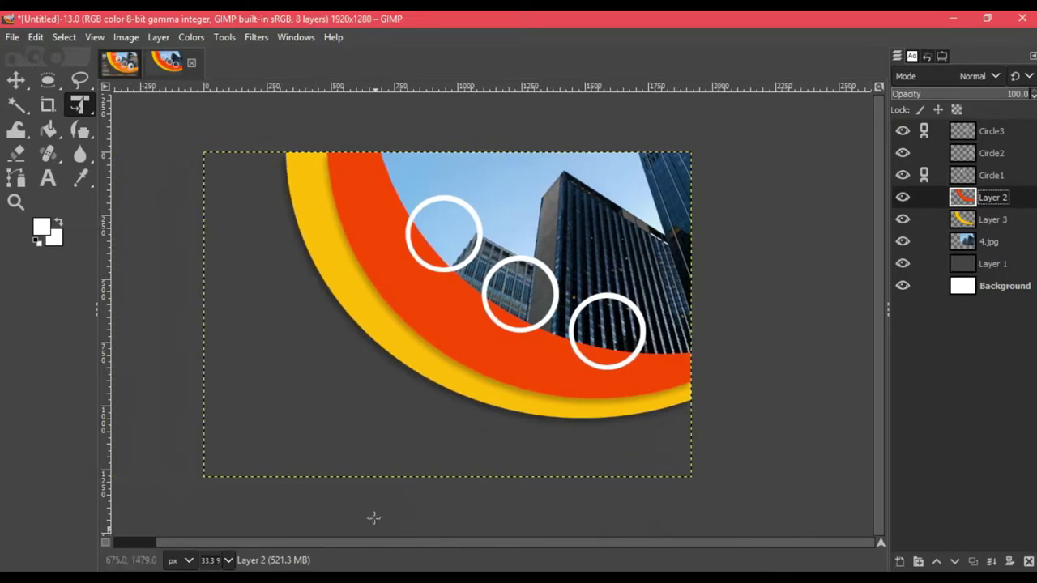
{"action": "left_click", "coordinate": [13, 37]}
{"action": "left_click", "coordinate": [32, 108]}
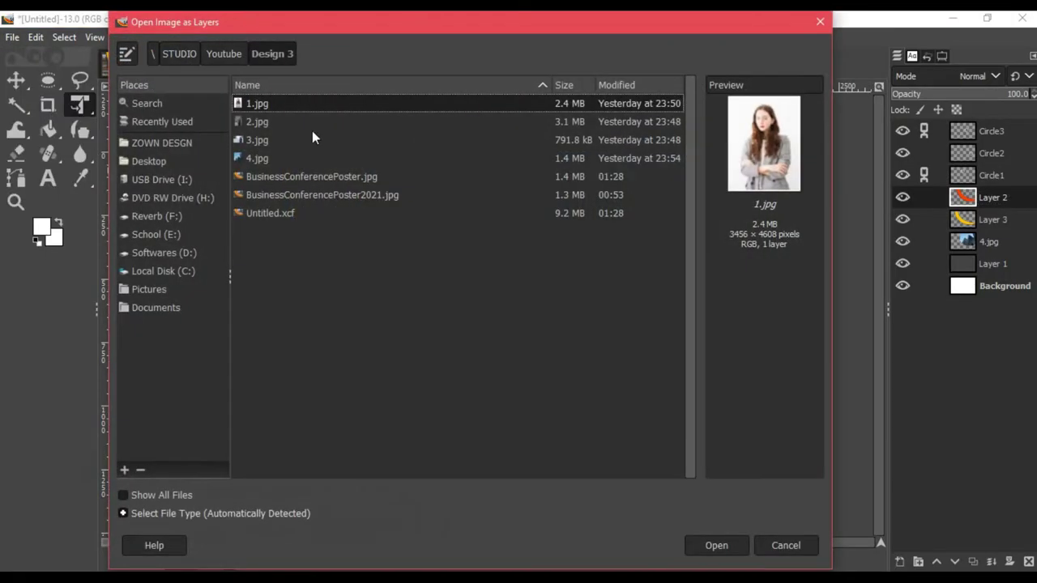
{"action": "left_click", "coordinate": [717, 547]}
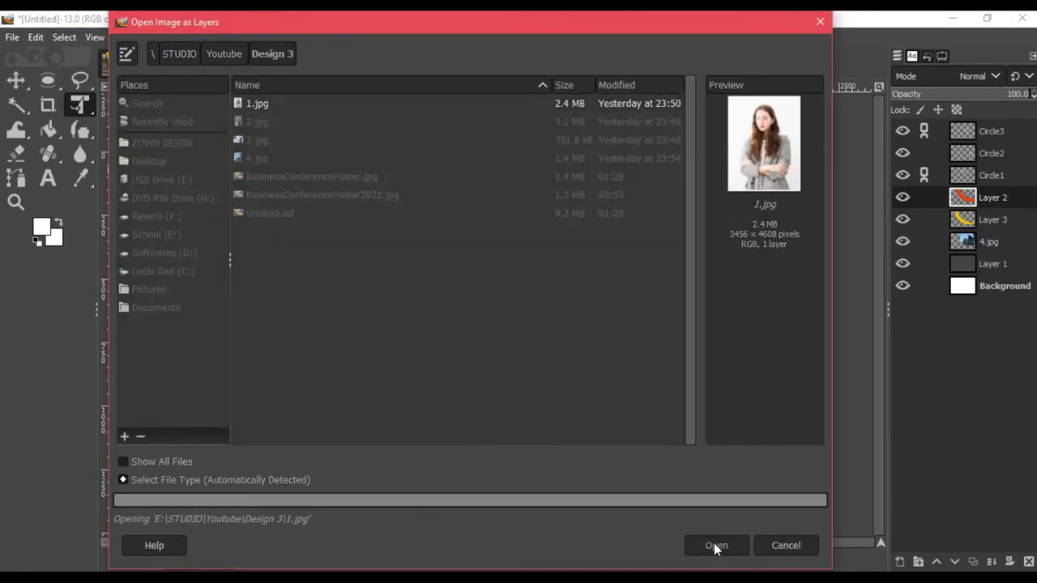
{"action": "left_click", "coordinate": [255, 310]}
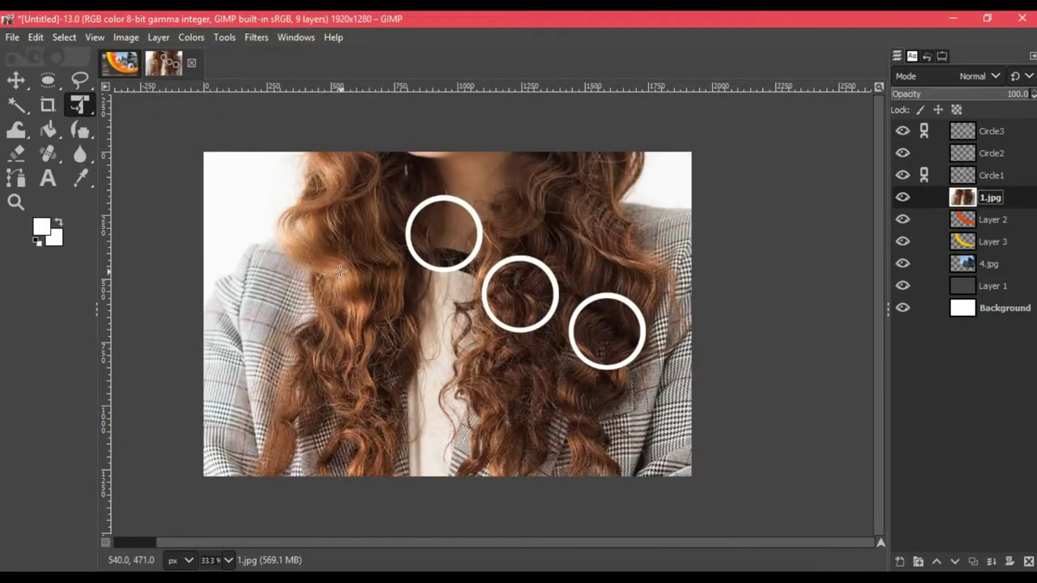
Scale the 1.jpg portrait down and position it over the first white ring
{"action": "scroll", "coordinate": [289, 258], "scroll_direction": "down", "scroll_amount": 3}
{"action": "left_click", "coordinate": [289, 257]}
{"action": "scroll", "coordinate": [240, 374], "scroll_direction": "down", "scroll_amount": 2}
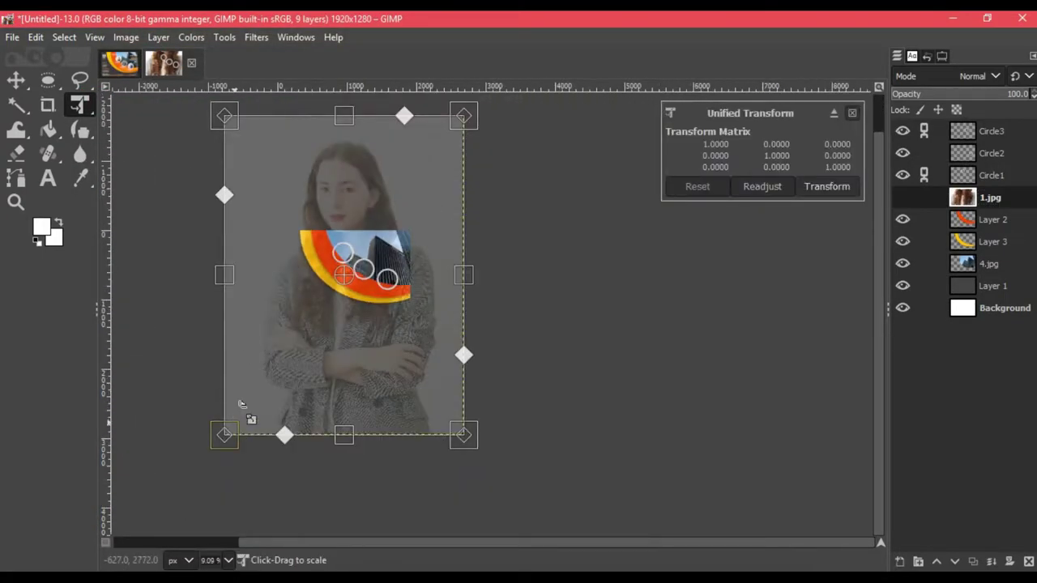
{"action": "left_click_drag", "start_coordinate": [240, 404], "coordinate": [348, 256]}
{"action": "left_click_drag", "start_coordinate": [396, 187], "coordinate": [340, 283]}
{"action": "scroll", "coordinate": [294, 169], "scroll_direction": "up", "scroll_amount": 3}
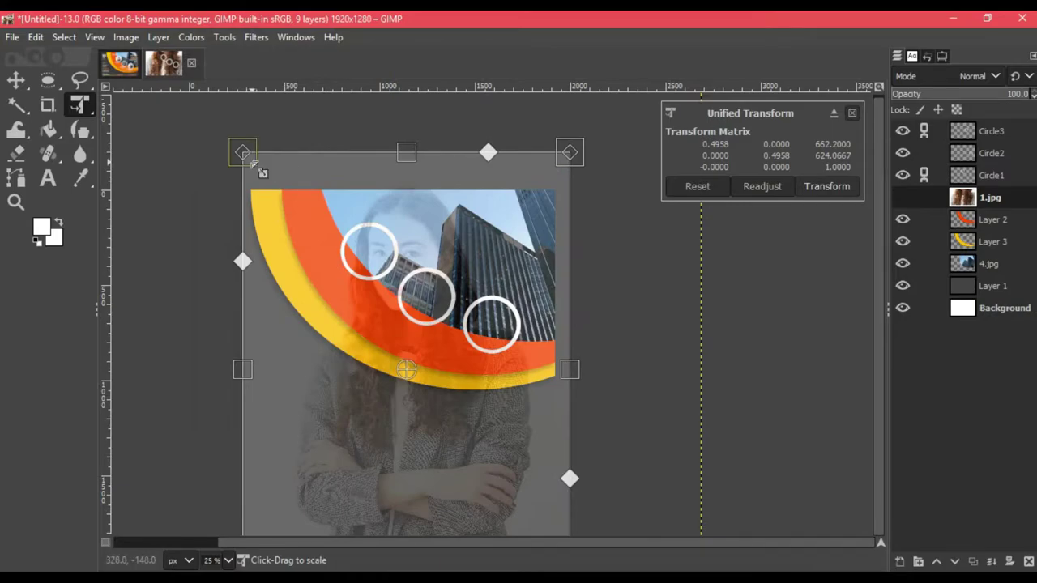
{"action": "left_click_drag", "start_coordinate": [253, 165], "coordinate": [356, 300]}
{"action": "mouse_move", "coordinate": [378, 334]}
{"action": "left_mouse_down"}
{"action": "mouse_move", "coordinate": [308, 203]}
{"action": "mouse_move", "coordinate": [307, 144]}
{"action": "left_mouse_up"}
{"action": "scroll", "coordinate": [308, 202], "scroll_direction": "up", "scroll_amount": 2}
{"action": "left_click_drag", "start_coordinate": [235, 449], "coordinate": [289, 370]}
{"action": "mouse_move", "coordinate": [370, 278]}
{"action": "left_mouse_down"}
{"action": "mouse_move", "coordinate": [326, 318]}
{"action": "mouse_move", "coordinate": [320, 413]}
{"action": "left_mouse_up"}
{"action": "mouse_move", "coordinate": [260, 486]}
{"action": "left_mouse_down"}
{"action": "mouse_move", "coordinate": [381, 323]}
{"action": "mouse_move", "coordinate": [369, 268]}
{"action": "left_mouse_up"}
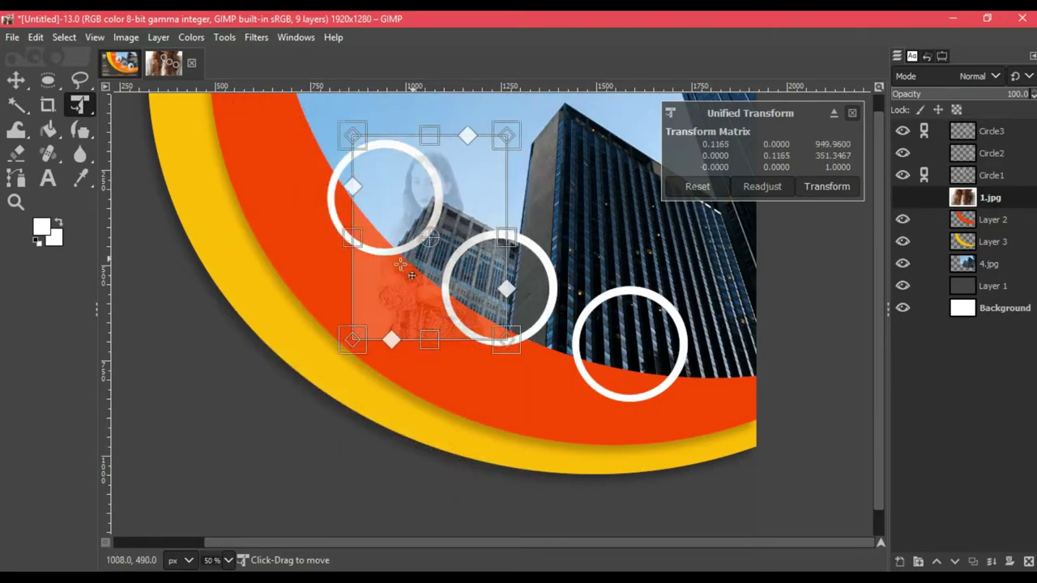
{"action": "left_click_drag", "start_coordinate": [325, 336], "coordinate": [345, 309]}
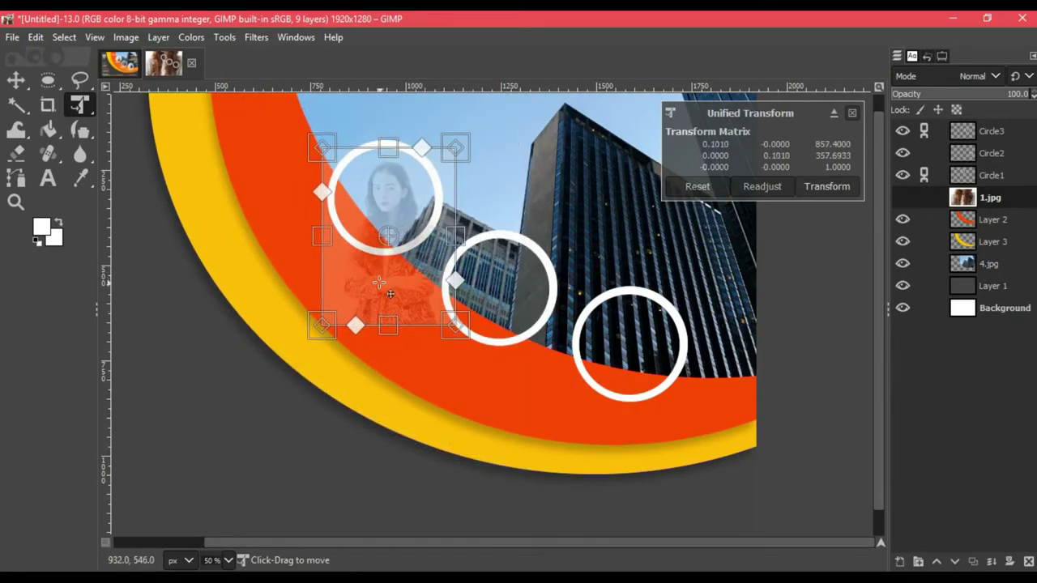
{"action": "left_click_drag", "start_coordinate": [400, 289], "coordinate": [389, 291]}
{"action": "mouse_move", "coordinate": [333, 310]}
{"action": "left_mouse_down"}
{"action": "mouse_move", "coordinate": [356, 306]}
{"action": "mouse_move", "coordinate": [341, 286]}
{"action": "left_mouse_up"}
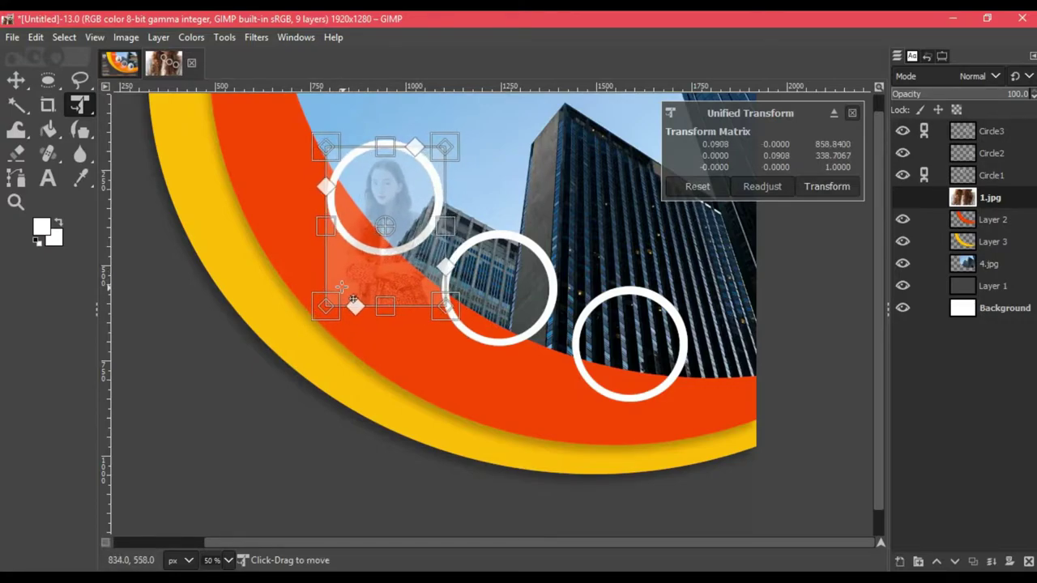
{"action": "left_click", "coordinate": [843, 192]}
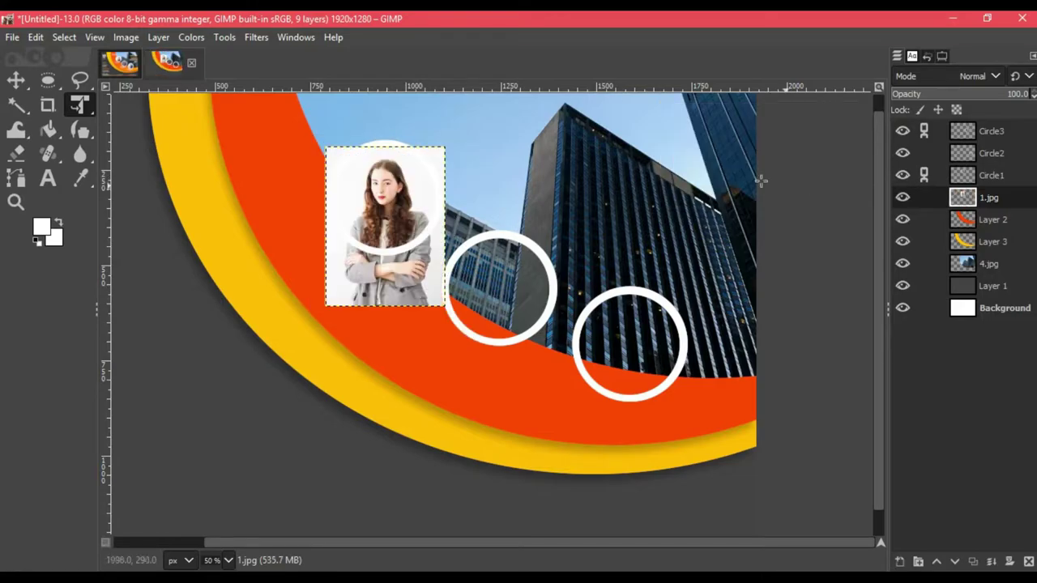
Lower the portrait's opacity and draw a circular selection fitted inside the first ring
{"action": "scroll", "coordinate": [366, 150], "scroll_direction": "up", "scroll_amount": 1}
{"action": "left_click_drag", "start_coordinate": [980, 97], "coordinate": [941, 94]}
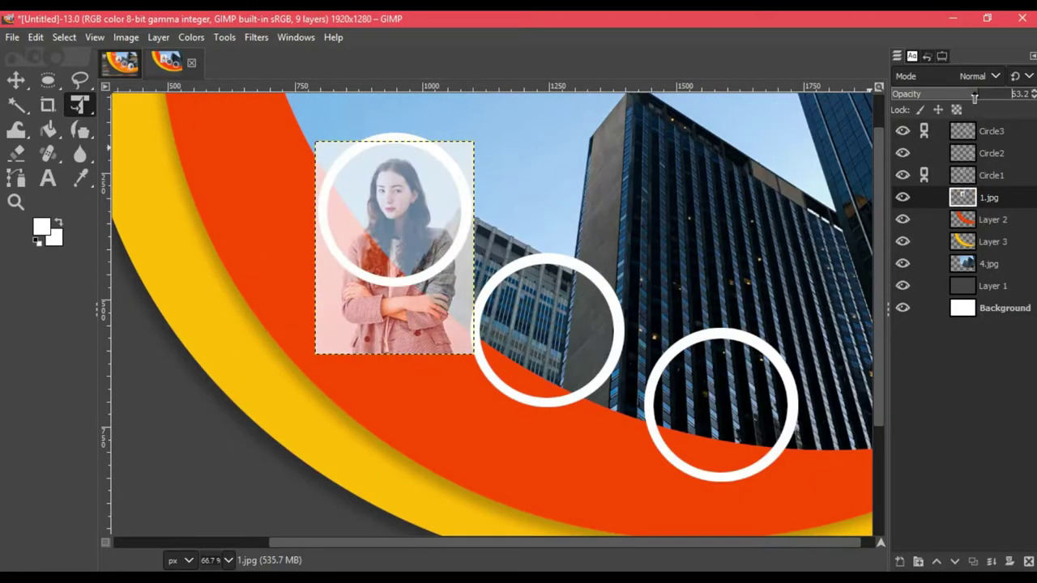
{"action": "left_click", "coordinate": [48, 79]}
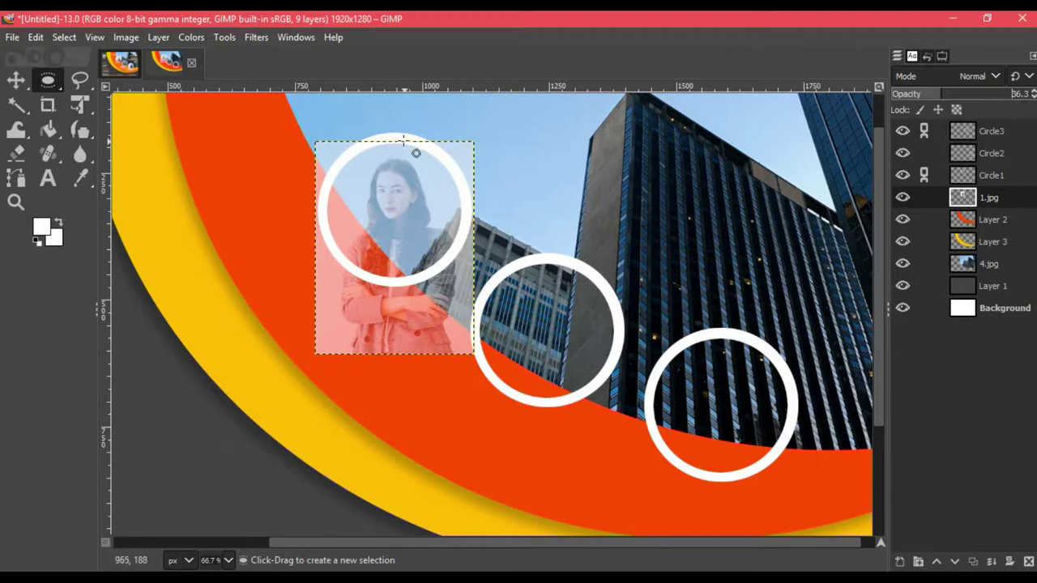
{"action": "left_click_drag", "start_coordinate": [404, 142], "coordinate": [258, 274]}
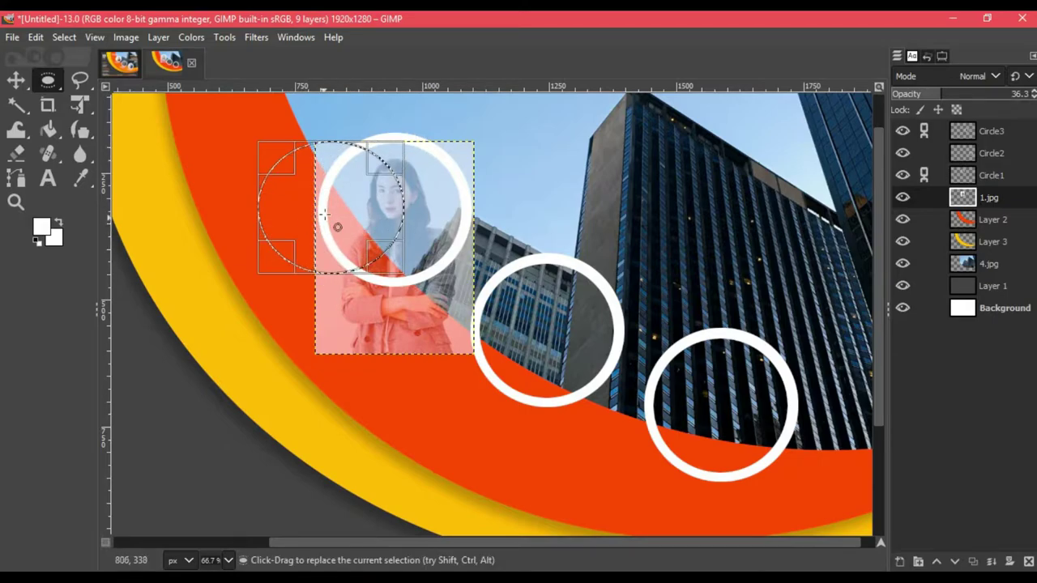
{"action": "left_click_drag", "start_coordinate": [324, 215], "coordinate": [387, 215]}
{"action": "left_click_drag", "start_coordinate": [387, 275], "coordinate": [385, 267]}
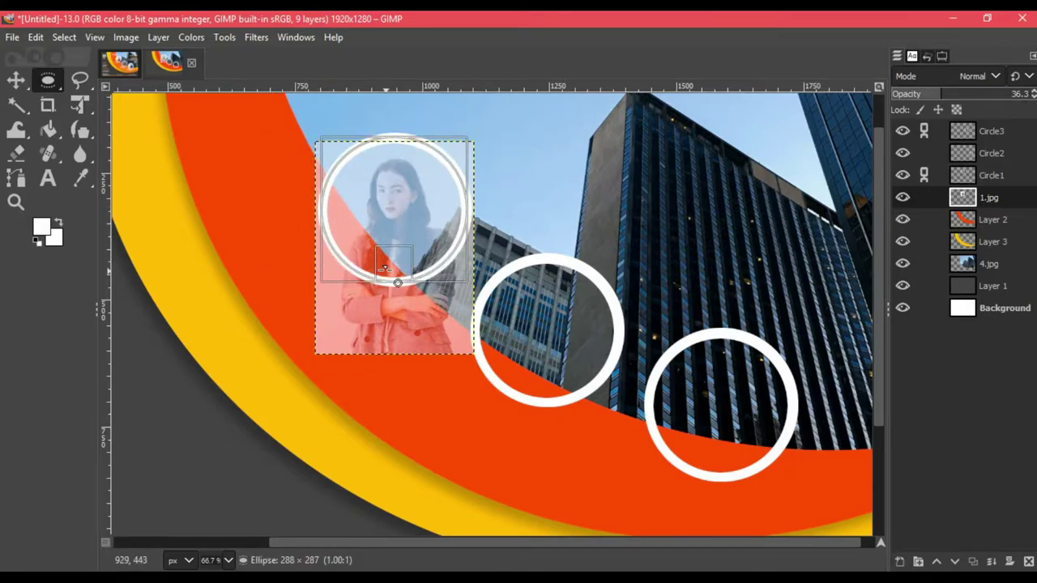
{"action": "left_click_drag", "start_coordinate": [341, 209], "coordinate": [338, 209]}
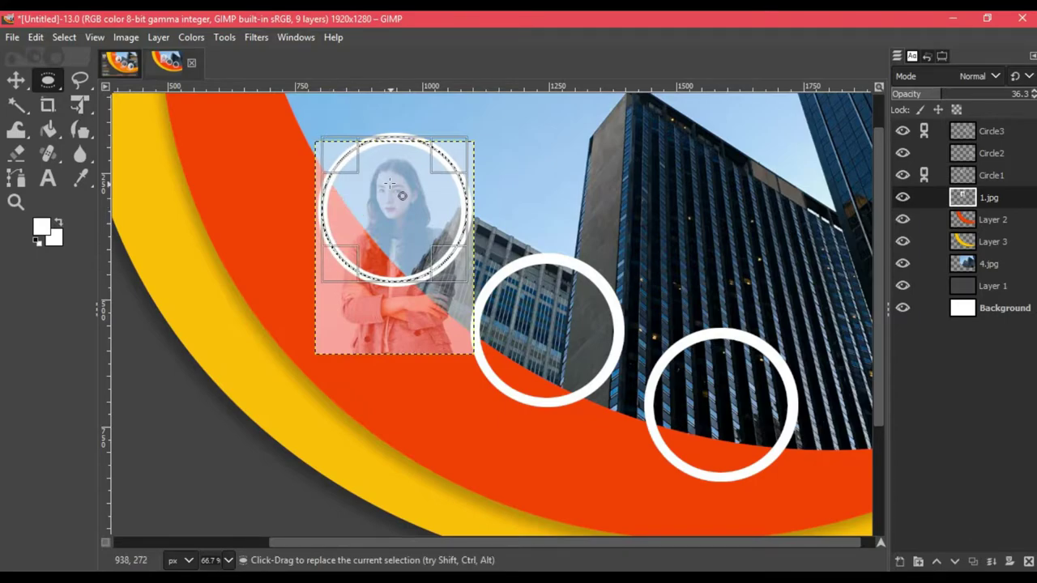
Invert the selection, cut away the portrait outside the circle, and restore full opacity
{"action": "right_click", "coordinate": [440, 196]}
{"action": "left_click", "coordinate": [538, 293]}
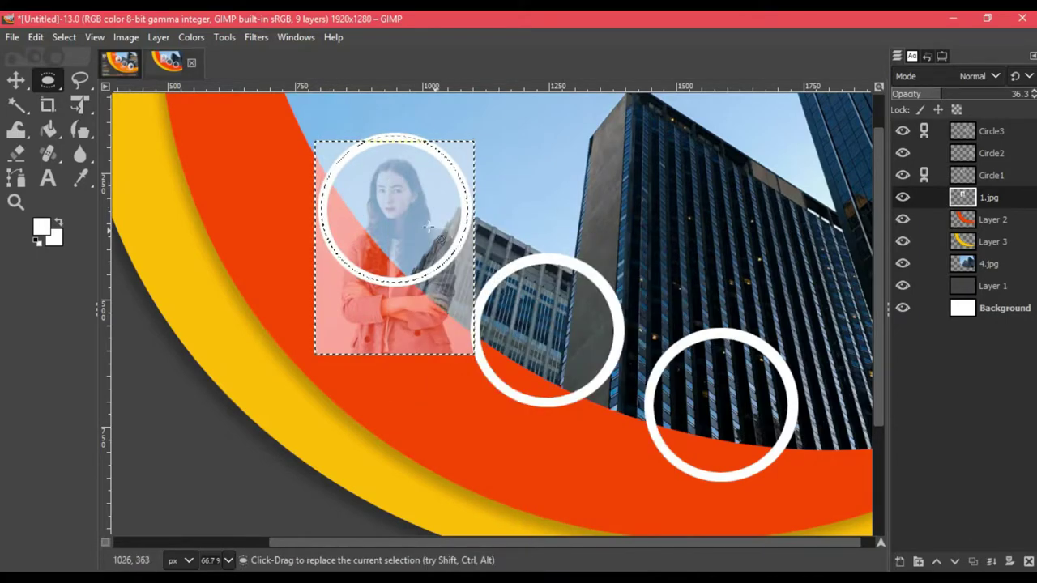
{"action": "right_click", "coordinate": [422, 234]}
{"action": "left_click", "coordinate": [559, 192]}
{"action": "right_click", "coordinate": [393, 200]}
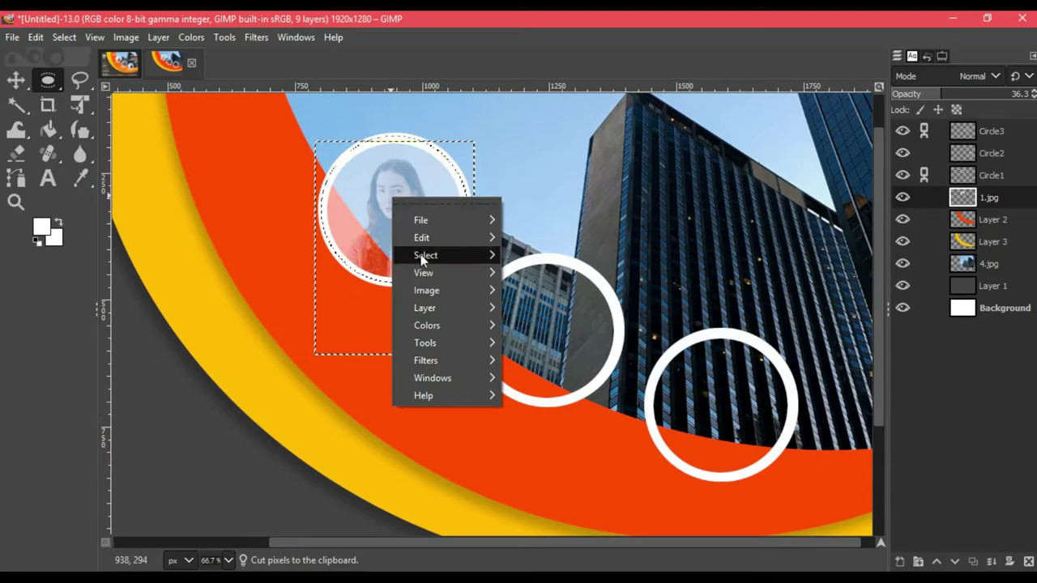
{"action": "left_click", "coordinate": [536, 282]}
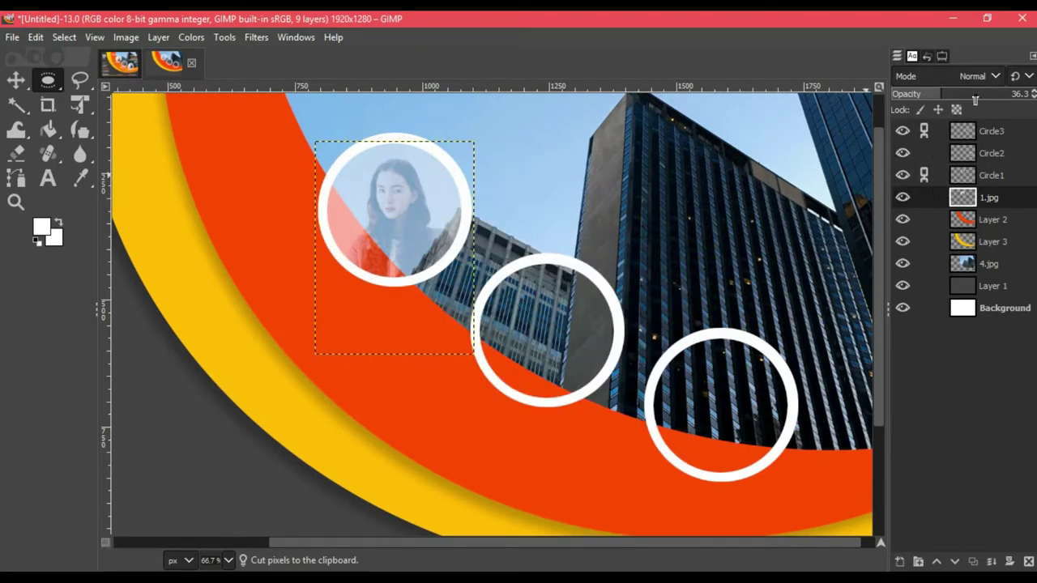
{"action": "left_click_drag", "start_coordinate": [975, 96], "coordinate": [1034, 94]}
Bring up the Open Image as Layers dialog
{"action": "scroll", "coordinate": [664, 247], "scroll_direction": "down", "scroll_amount": 3}
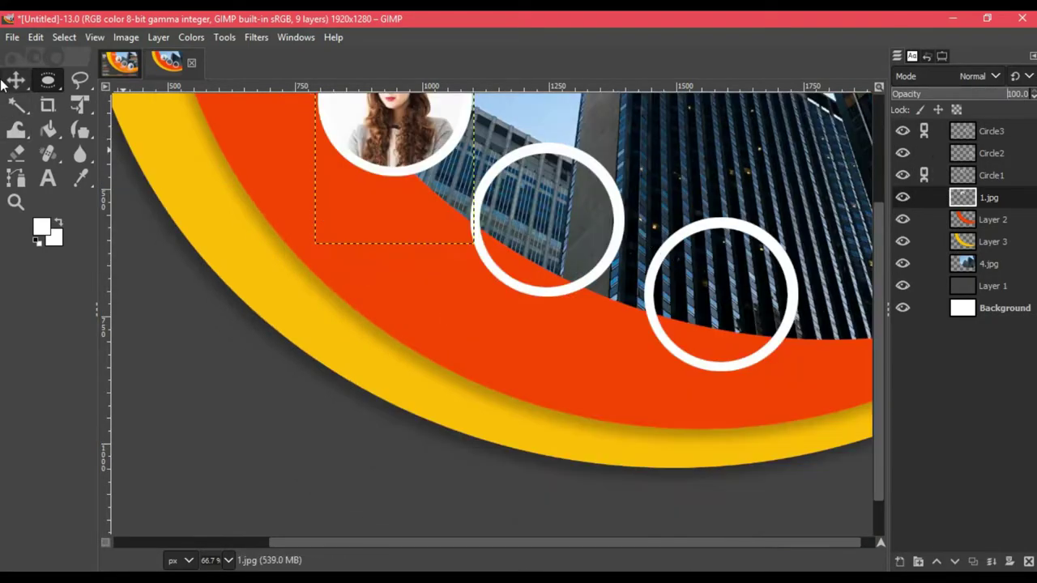
{"action": "left_click", "coordinate": [12, 37]}
{"action": "left_click", "coordinate": [40, 106]}
Check the reference poster, then open 2.jpg as a new layer with colour conversion
{"action": "key", "text": "Escape"}
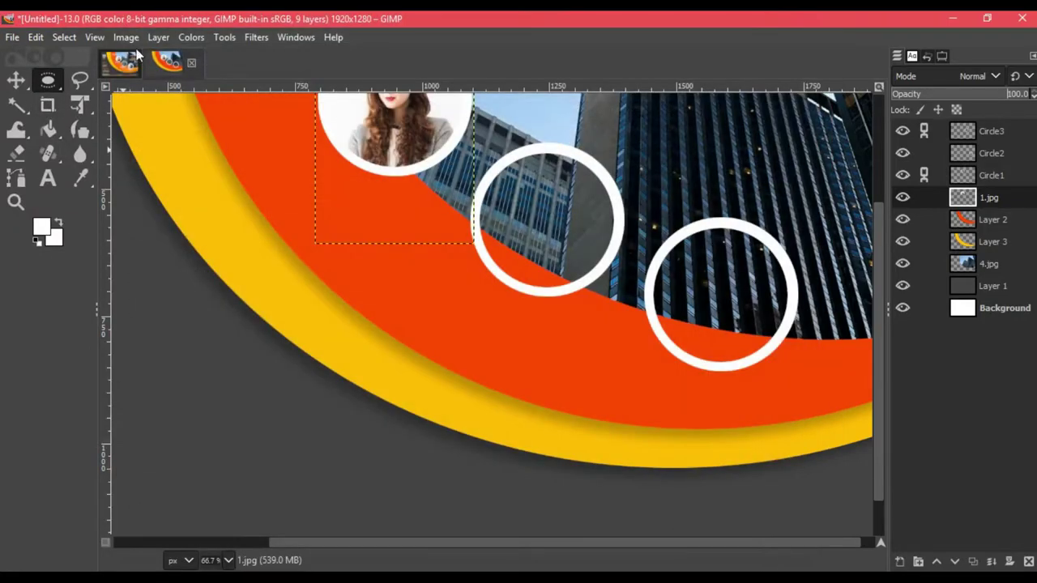
{"action": "left_click", "coordinate": [183, 63]}
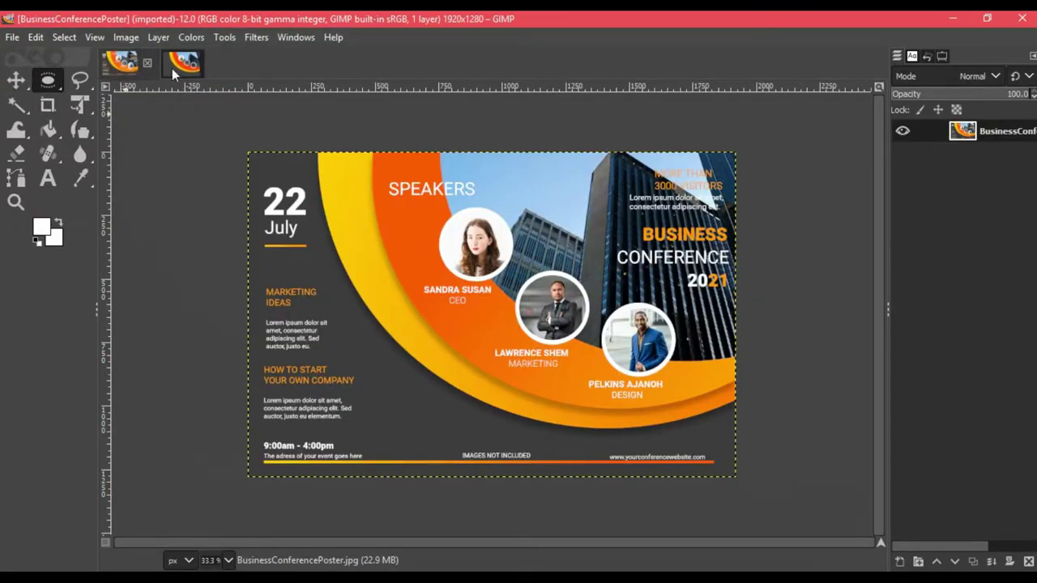
{"action": "left_click", "coordinate": [120, 62]}
{"action": "left_click", "coordinate": [12, 37]}
{"action": "left_click", "coordinate": [38, 108]}
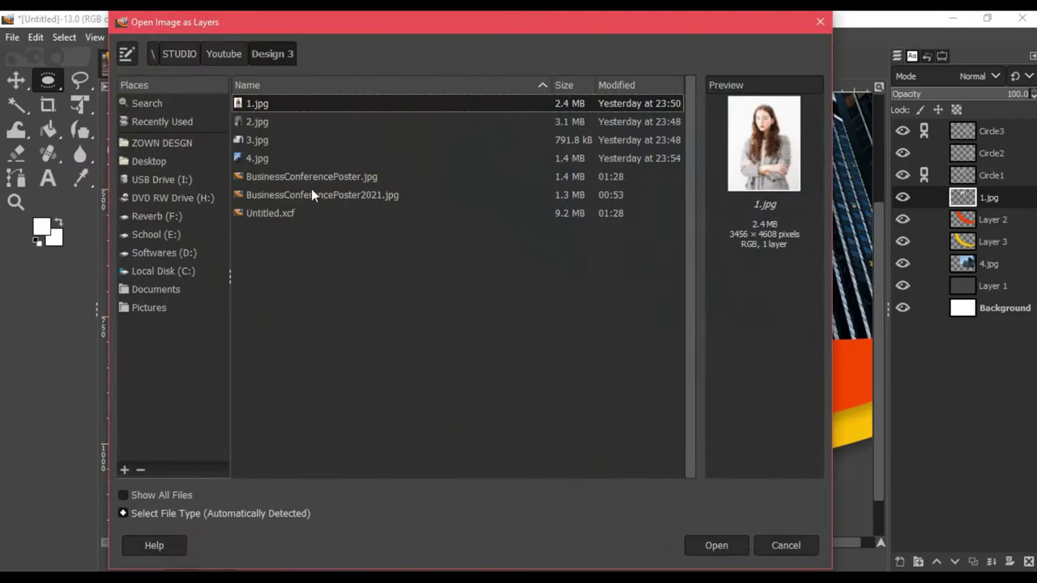
{"action": "key", "text": "Down"}
{"action": "left_click", "coordinate": [716, 545]}
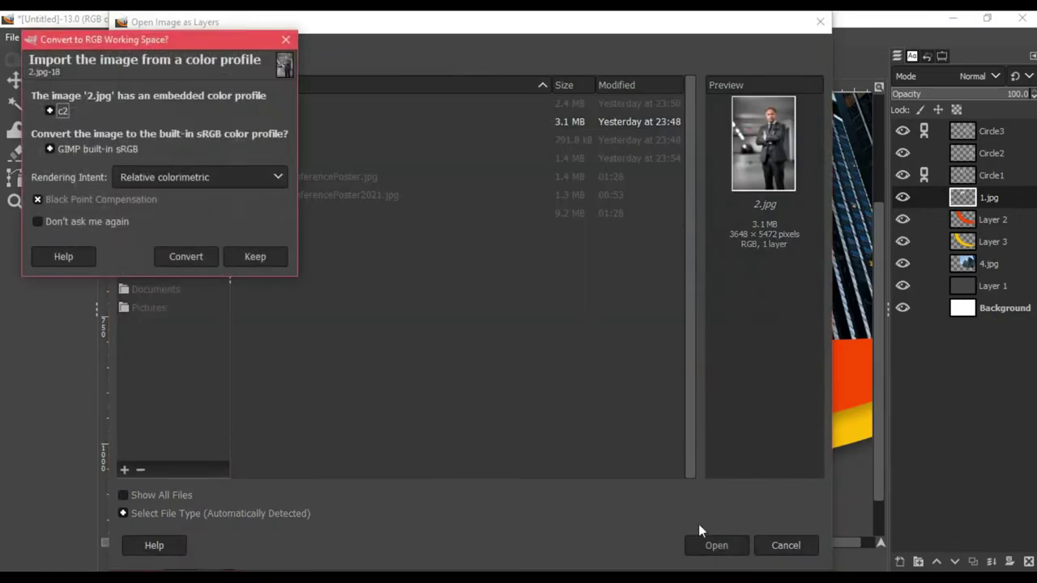
{"action": "left_click", "coordinate": [195, 261]}
Scale the 2.jpg photo down and position it behind the middle white ring
{"action": "scroll", "coordinate": [278, 236], "scroll_direction": "down", "scroll_amount": 2}
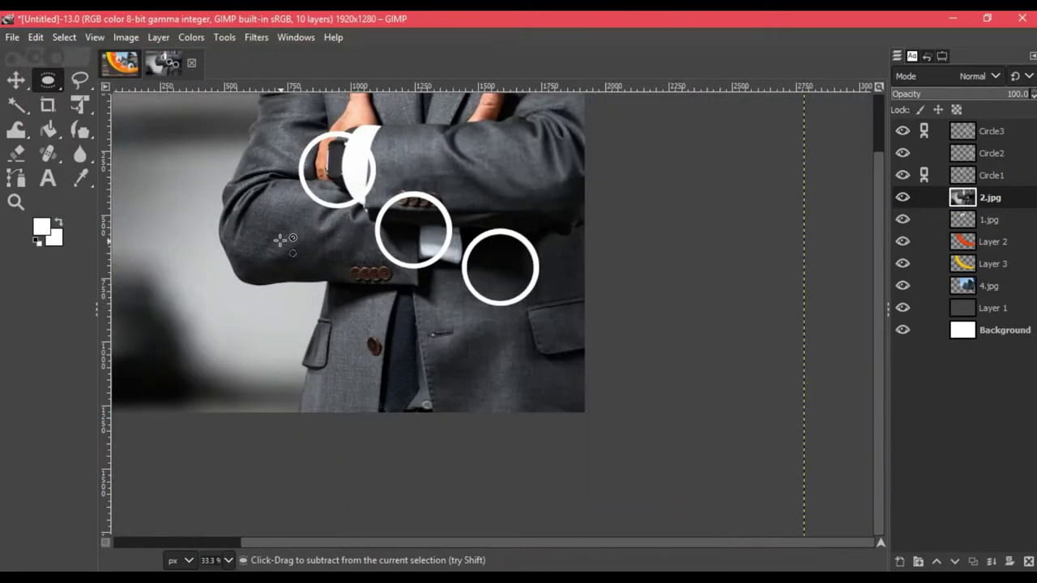
{"action": "scroll", "coordinate": [277, 239], "scroll_direction": "down", "scroll_amount": 1}
{"action": "key", "text": "shift+t"}
{"action": "left_click", "coordinate": [185, 285]}
{"action": "scroll", "coordinate": [184, 289], "scroll_direction": "down", "scroll_amount": 2}
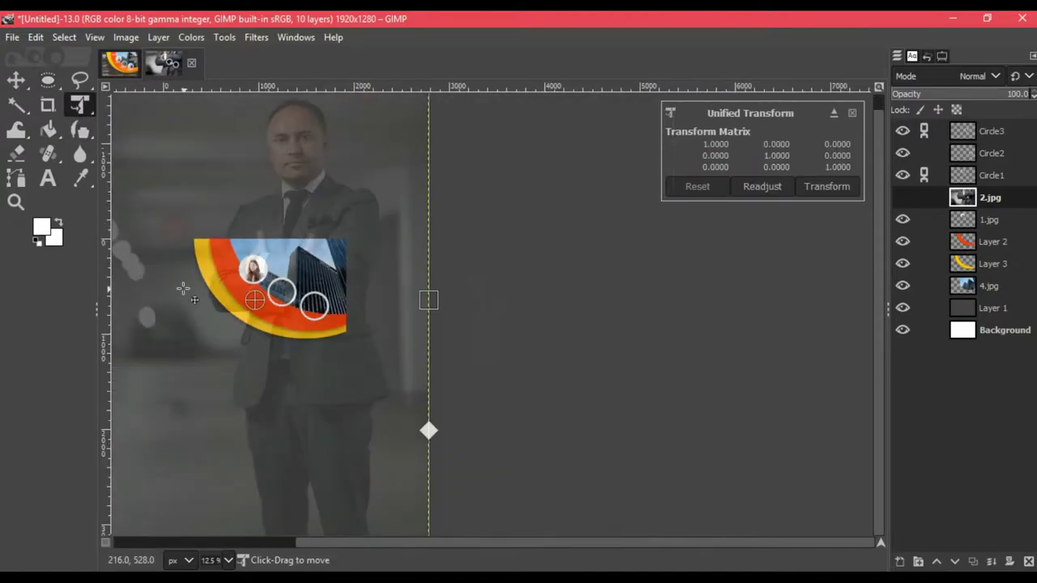
{"action": "mouse_move", "coordinate": [381, 544]}
{"action": "left_mouse_down"}
{"action": "mouse_move", "coordinate": [265, 527]}
{"action": "mouse_move", "coordinate": [349, 246]}
{"action": "left_mouse_up"}
{"action": "scroll", "coordinate": [265, 527], "scroll_direction": "down", "scroll_amount": 1}
{"action": "scroll", "coordinate": [291, 440], "scroll_direction": "down", "scroll_amount": 1}
{"action": "mouse_move", "coordinate": [412, 285]}
{"action": "left_mouse_down"}
{"action": "mouse_move", "coordinate": [375, 390]}
{"action": "mouse_move", "coordinate": [392, 346]}
{"action": "left_mouse_up"}
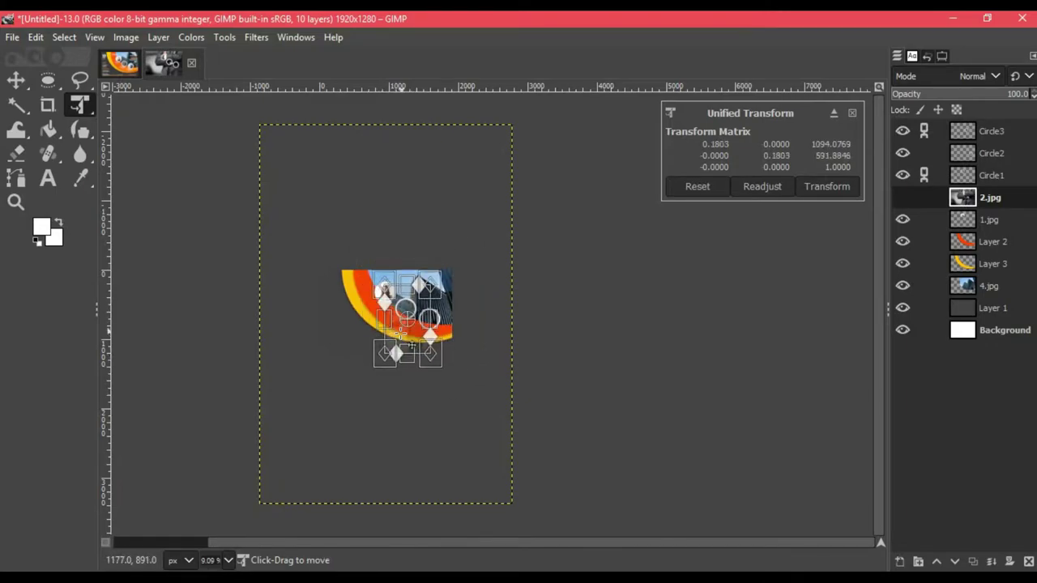
{"action": "scroll", "coordinate": [412, 345], "scroll_direction": "up", "scroll_amount": 3}
{"action": "scroll", "coordinate": [477, 348], "scroll_direction": "up", "scroll_amount": 2}
{"action": "scroll", "coordinate": [416, 413], "scroll_direction": "down", "scroll_amount": 1}
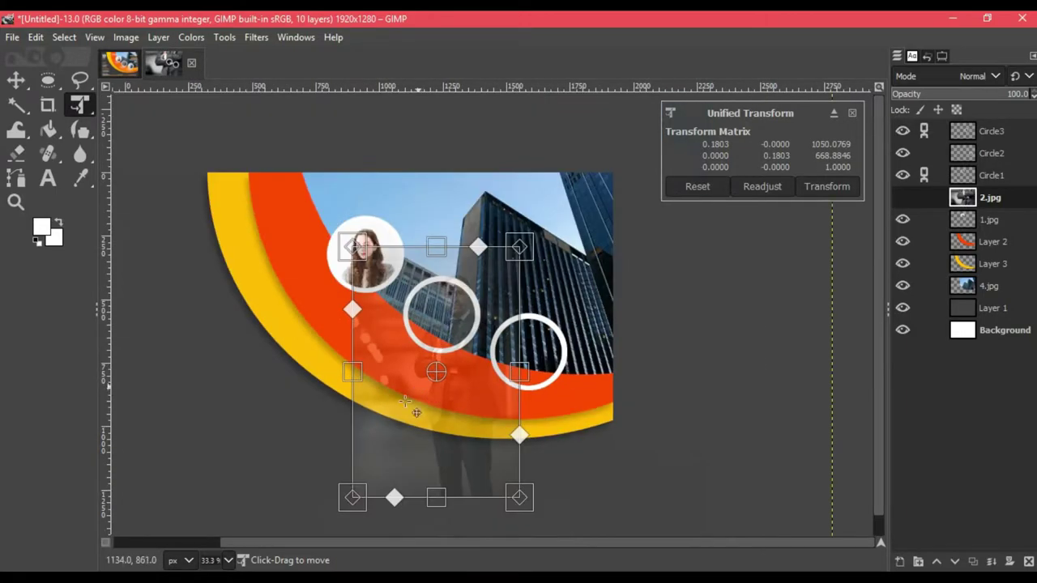
{"action": "left_click_drag", "start_coordinate": [353, 497], "coordinate": [372, 453]}
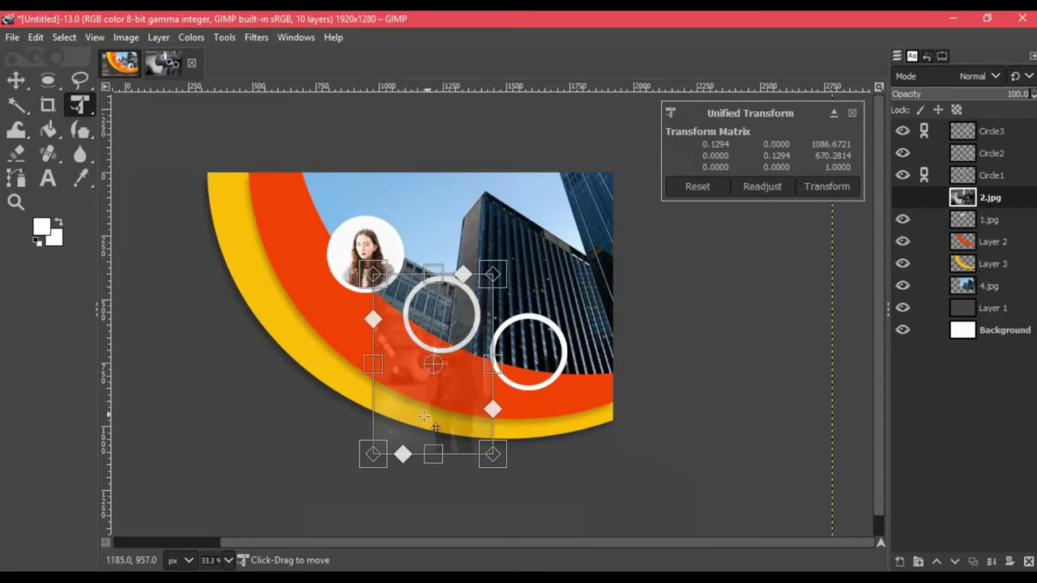
{"action": "left_click_drag", "start_coordinate": [424, 416], "coordinate": [419, 386]}
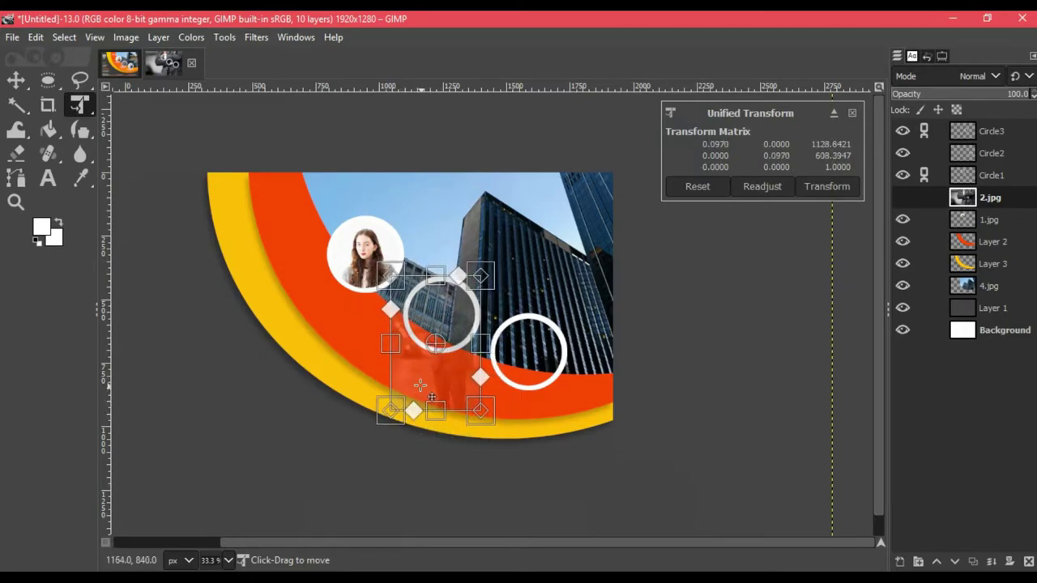
{"action": "key", "text": "Return"}
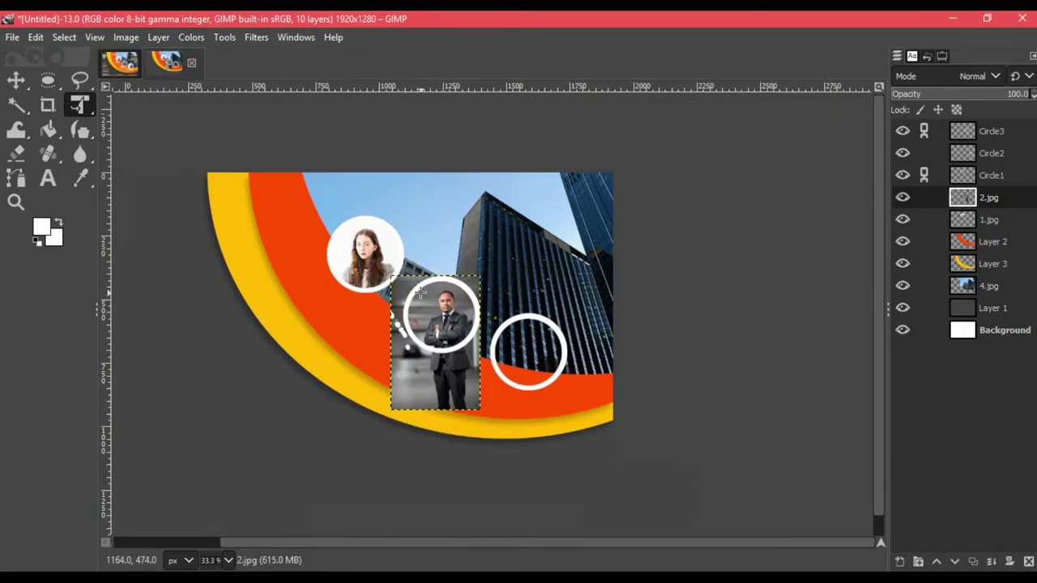
Draw a circular selection filling the middle ring over the man's photo
{"action": "scroll", "coordinate": [494, 332], "scroll_direction": "up", "scroll_amount": 3}
{"action": "left_click", "coordinate": [48, 80]}
{"action": "left_click_drag", "start_coordinate": [499, 144], "coordinate": [313, 333]}
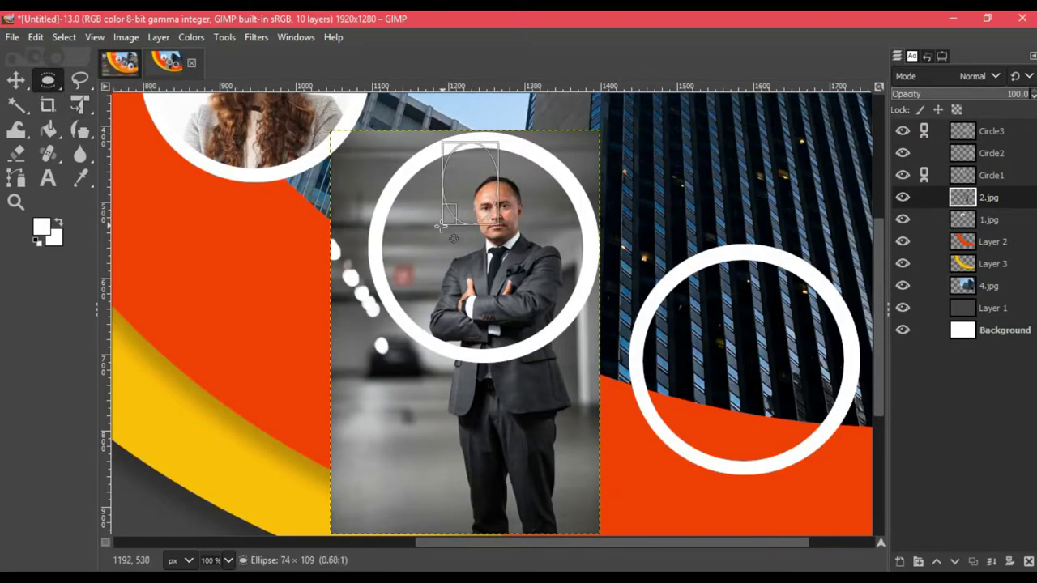
{"action": "left_click_drag", "start_coordinate": [359, 239], "coordinate": [441, 243]}
{"action": "left_click_drag", "start_coordinate": [396, 149], "coordinate": [380, 144]}
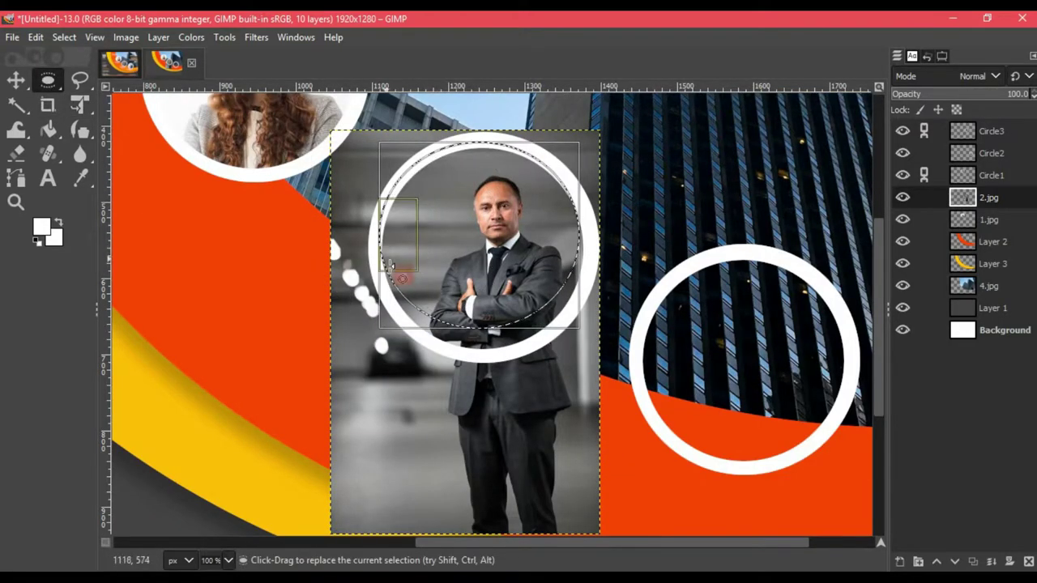
{"action": "left_click_drag", "start_coordinate": [468, 330], "coordinate": [468, 356]}
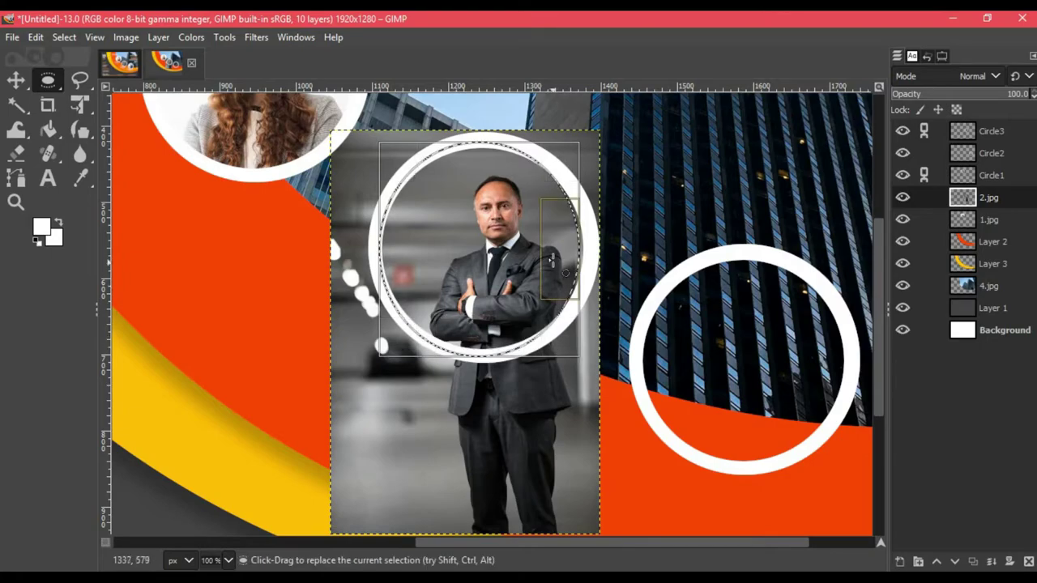
{"action": "left_click_drag", "start_coordinate": [578, 246], "coordinate": [590, 246]}
{"action": "left_click_drag", "start_coordinate": [379, 243], "coordinate": [372, 243]}
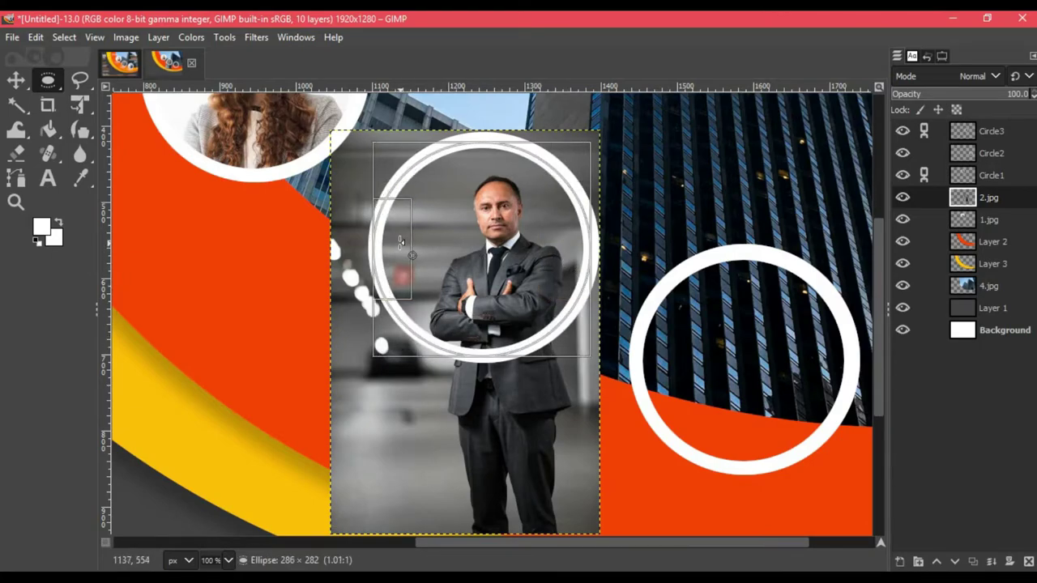
Invert the selection, cut away the photo outside the circle, and clear the selection
{"action": "right_click", "coordinate": [472, 248]}
{"action": "left_click", "coordinate": [615, 297]}
{"action": "right_click", "coordinate": [421, 243]}
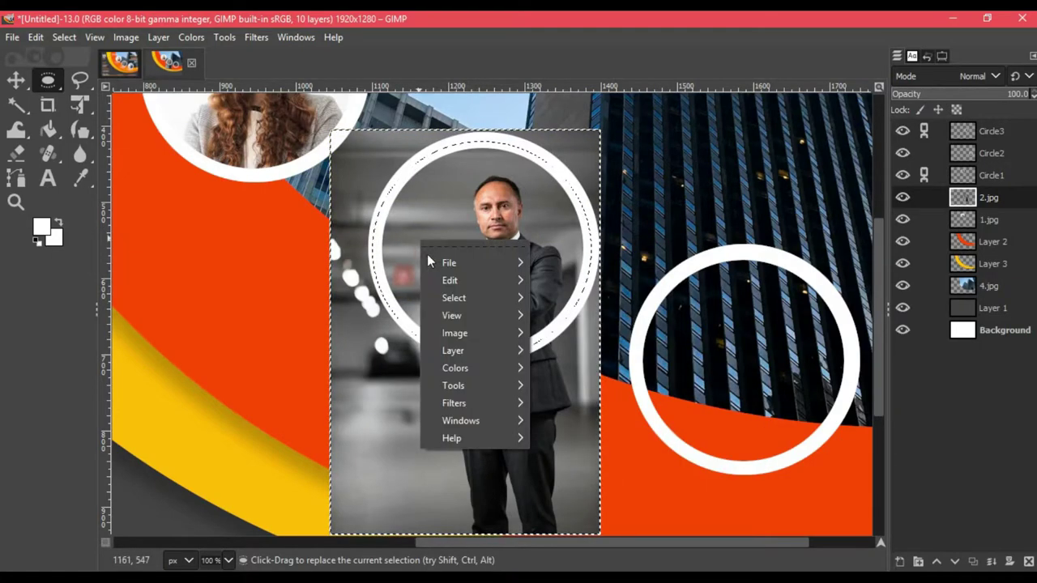
{"action": "left_click", "coordinate": [595, 192]}
{"action": "right_click", "coordinate": [493, 243]}
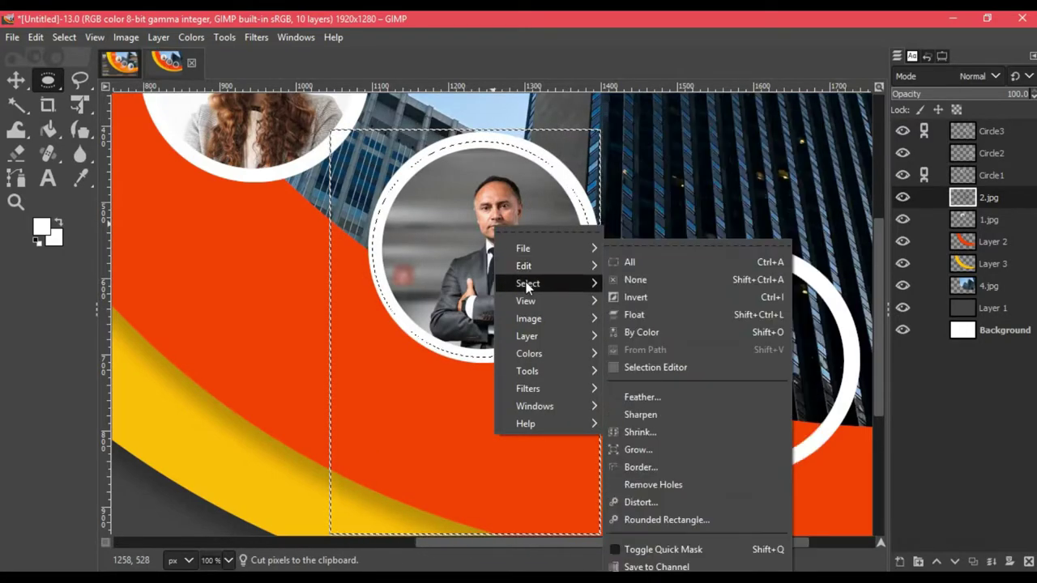
{"action": "left_click", "coordinate": [688, 280]}
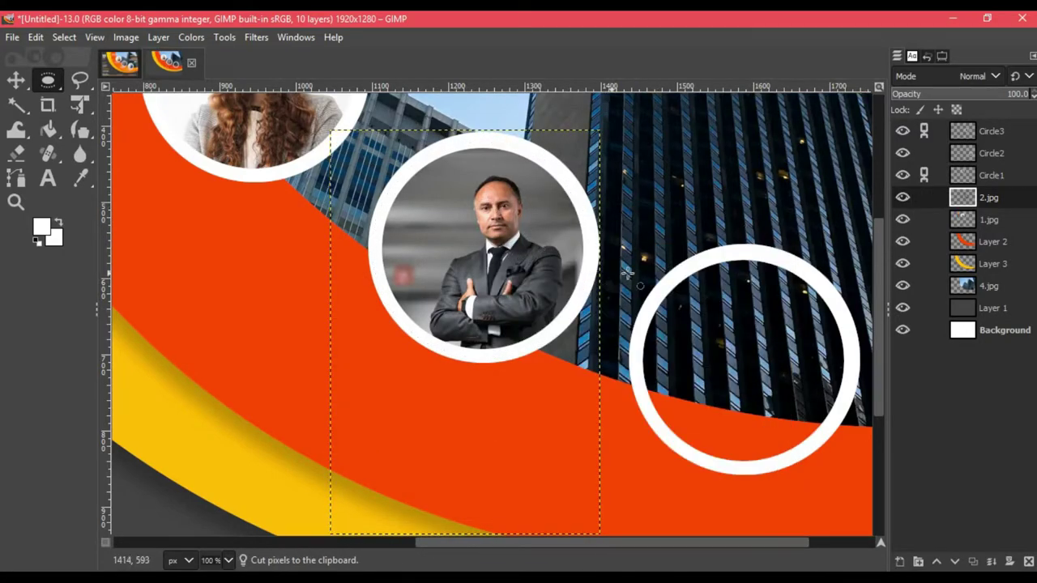
Choose 3.jpg in the Open Image as Layers dialog
{"action": "scroll", "coordinate": [690, 545], "scroll_direction": "right", "scroll_amount": 3}
{"action": "left_click", "coordinate": [12, 38]}
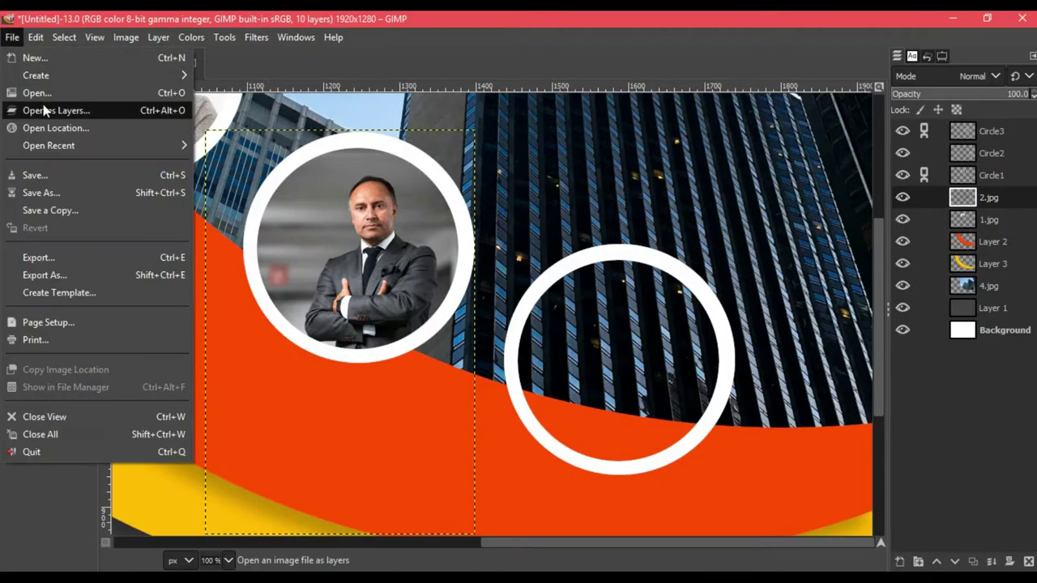
{"action": "left_click", "coordinate": [70, 108]}
{"action": "left_click", "coordinate": [256, 140]}
Load 3.jpg as a layer and scale it down behind the right-hand white ring
{"action": "left_click", "coordinate": [718, 543]}
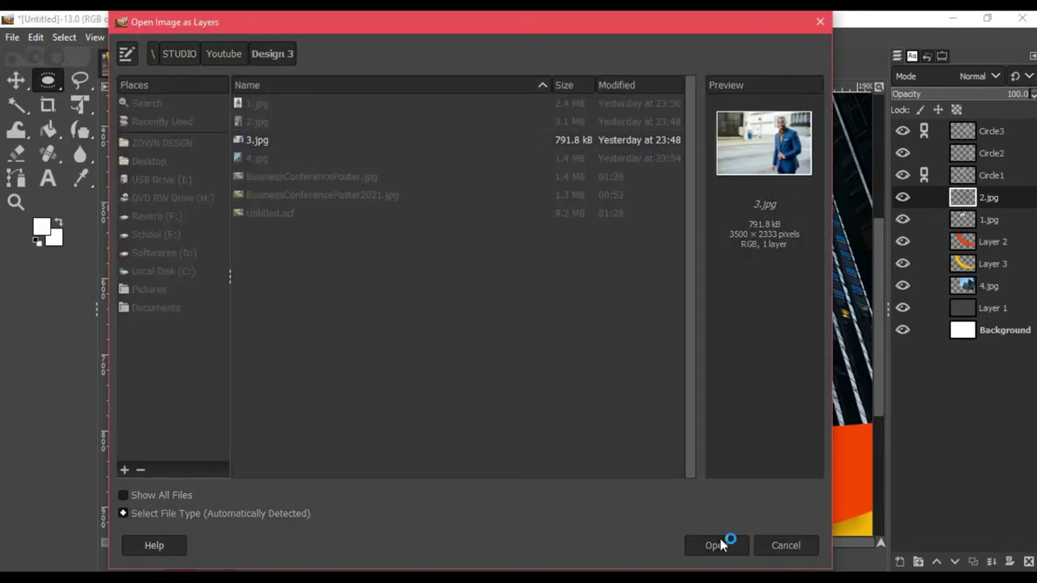
{"action": "left_click", "coordinate": [231, 276]}
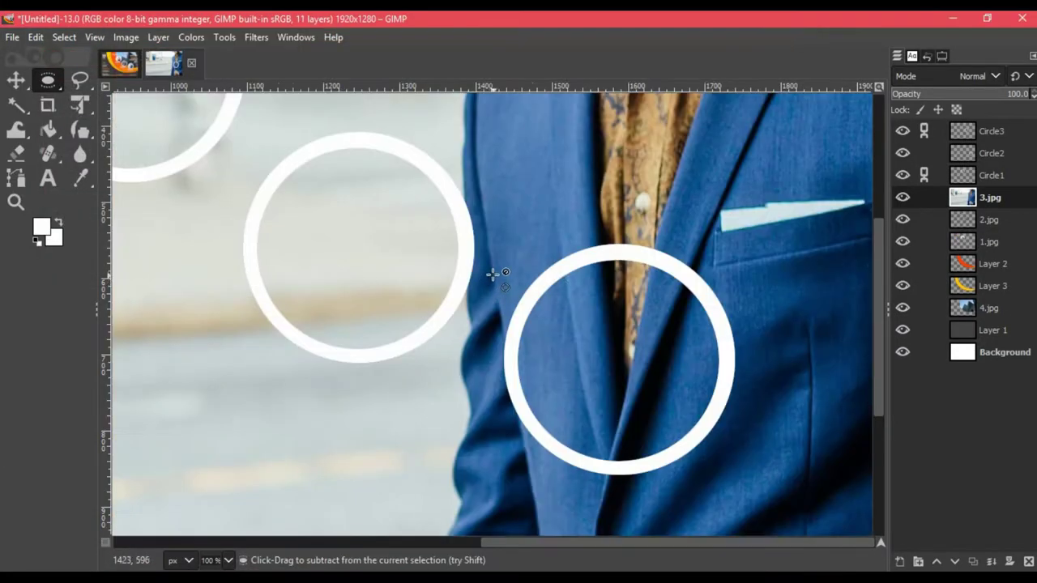
{"action": "key", "text": "shift+ctrl+j"}
{"action": "key", "text": "shift+t"}
{"action": "left_click", "coordinate": [288, 296]}
{"action": "key", "text": "minus"}
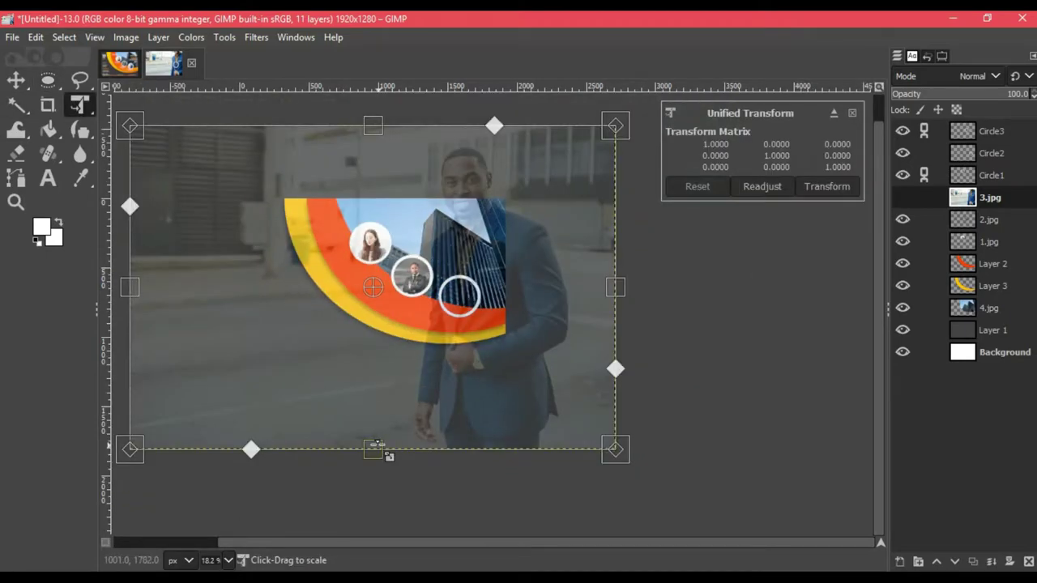
{"action": "left_click_drag", "start_coordinate": [615, 462], "coordinate": [454, 208]}
{"action": "left_click_drag", "start_coordinate": [371, 174], "coordinate": [418, 283]}
{"action": "scroll", "coordinate": [417, 283], "scroll_direction": "up", "scroll_amount": 3}
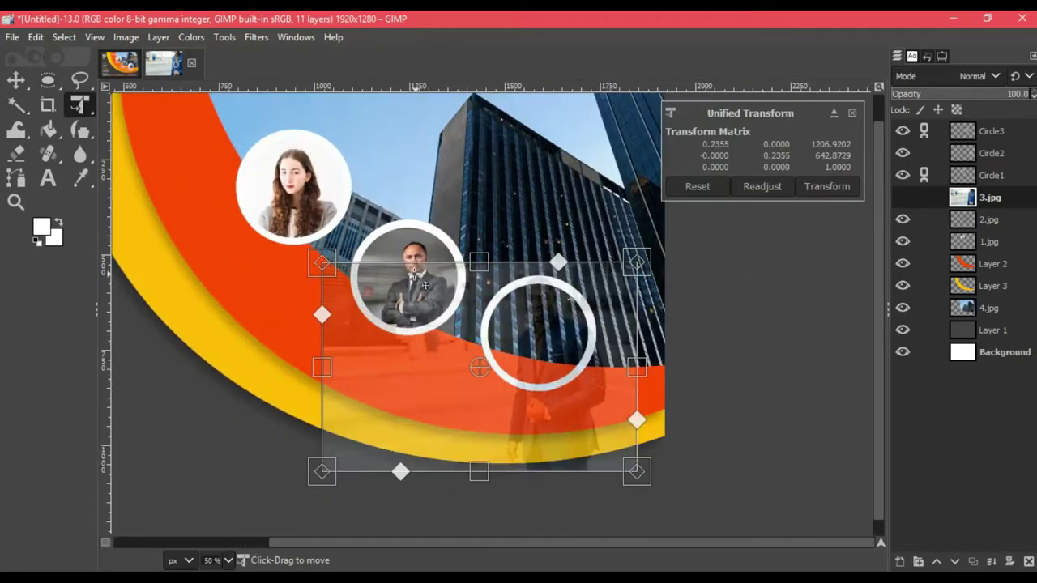
{"action": "mouse_move", "coordinate": [479, 471]}
{"action": "left_mouse_down"}
{"action": "mouse_move", "coordinate": [477, 427]}
{"action": "mouse_move", "coordinate": [497, 418]}
{"action": "left_mouse_up"}
{"action": "left_click_drag", "start_coordinate": [505, 370], "coordinate": [515, 369]}
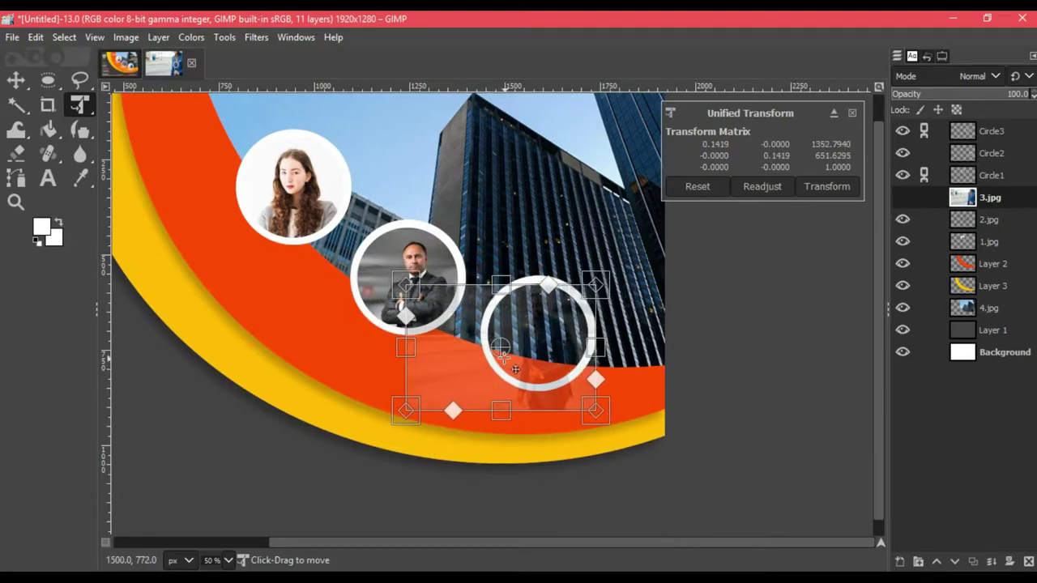
{"action": "left_click", "coordinate": [818, 186]}
Enlarge the 3.jpg photo slightly so it fills the right ring
{"action": "scroll", "coordinate": [559, 307], "scroll_direction": "up", "scroll_amount": 2}
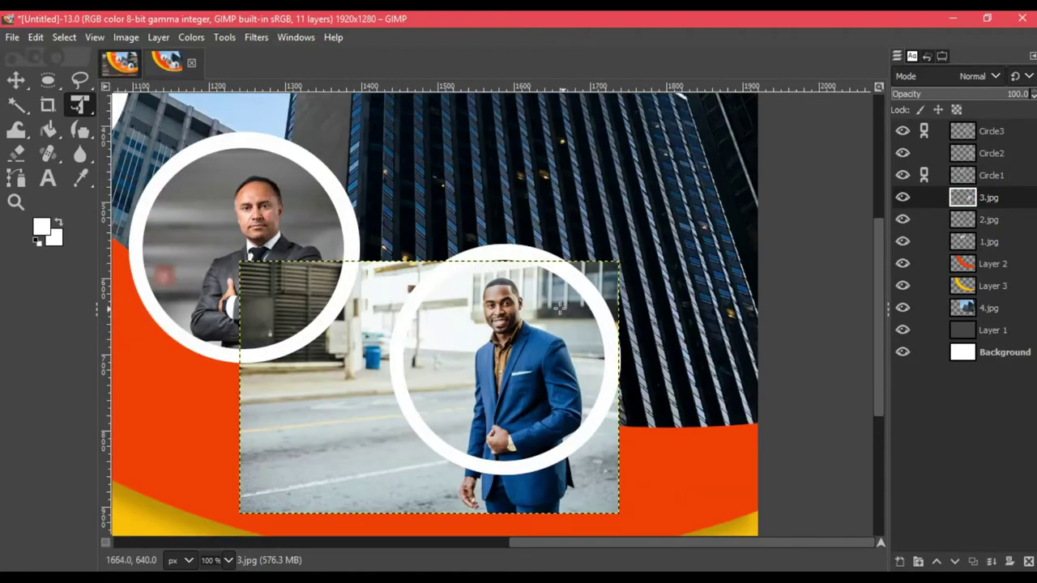
{"action": "left_click", "coordinate": [525, 398]}
{"action": "left_click_drag", "start_coordinate": [430, 261], "coordinate": [433, 246]}
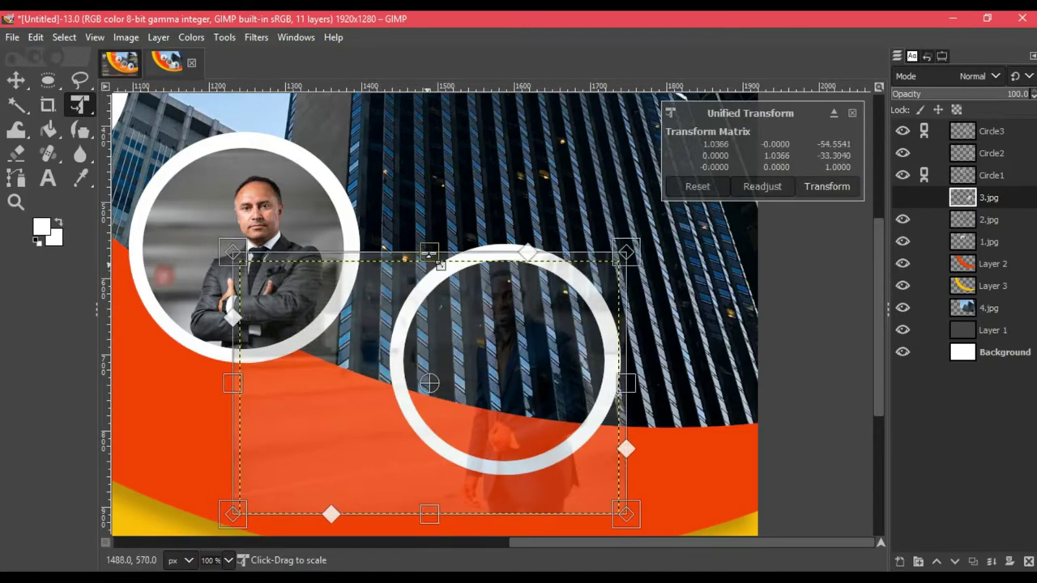
{"action": "left_click", "coordinate": [826, 187]}
{"action": "left_click", "coordinate": [48, 79]}
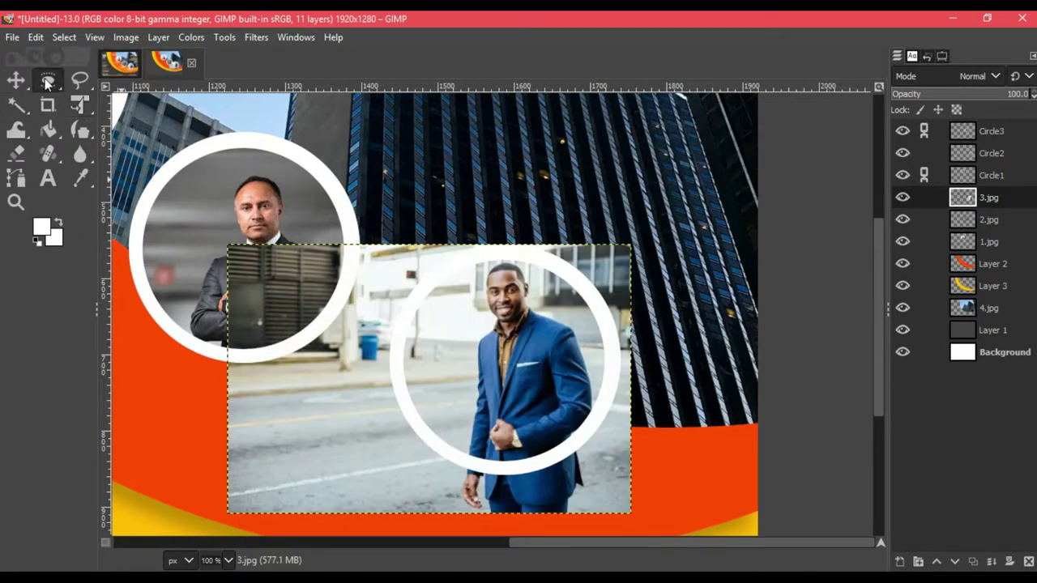
Draw an elliptical selection fitted to the inside of the right ring over the man's photo
{"action": "left_click_drag", "start_coordinate": [500, 257], "coordinate": [435, 407]}
{"action": "left_click_drag", "start_coordinate": [421, 340], "coordinate": [474, 335]}
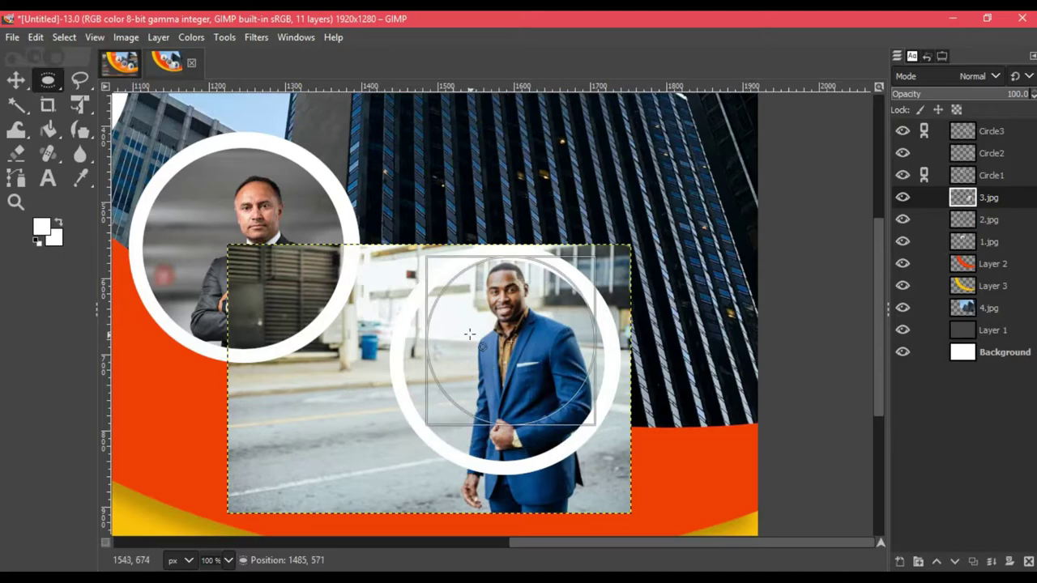
{"action": "left_click_drag", "start_coordinate": [486, 388], "coordinate": [494, 446]}
{"action": "left_click_drag", "start_coordinate": [423, 364], "coordinate": [409, 366]}
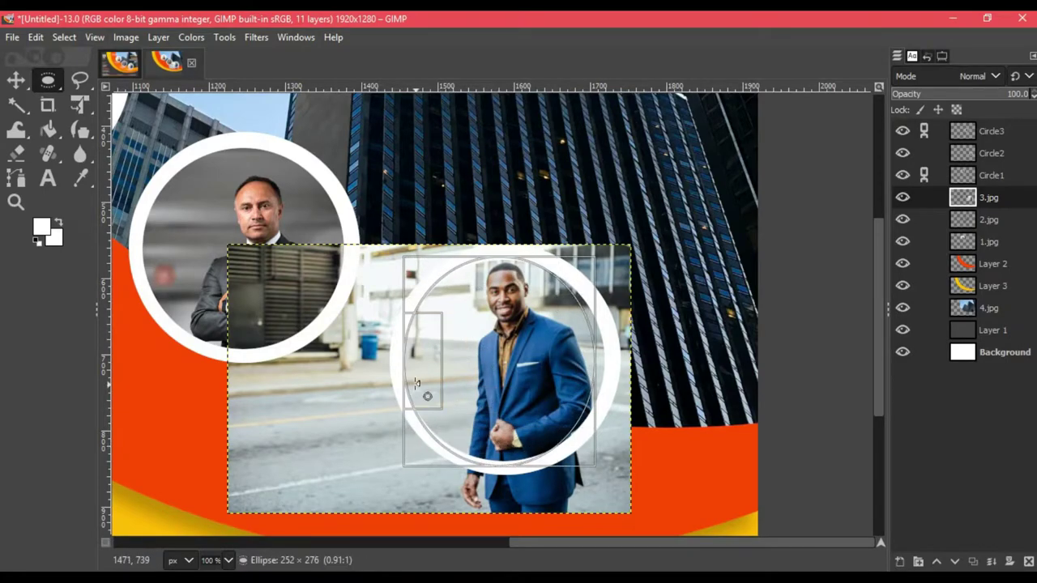
{"action": "left_click_drag", "start_coordinate": [587, 369], "coordinate": [597, 370]}
{"action": "left_click_drag", "start_coordinate": [486, 259], "coordinate": [486, 255]}
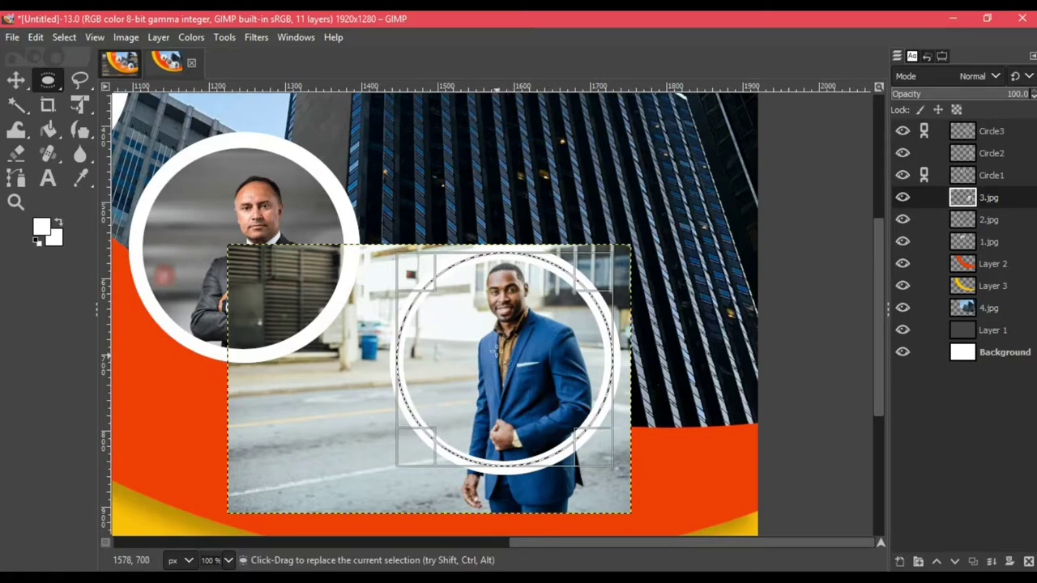
Invert the selection, cut away the photo outside the circle, and clear the selection
{"action": "right_click", "coordinate": [500, 362]}
{"action": "left_click", "coordinate": [640, 301]}
{"action": "right_click", "coordinate": [518, 312]}
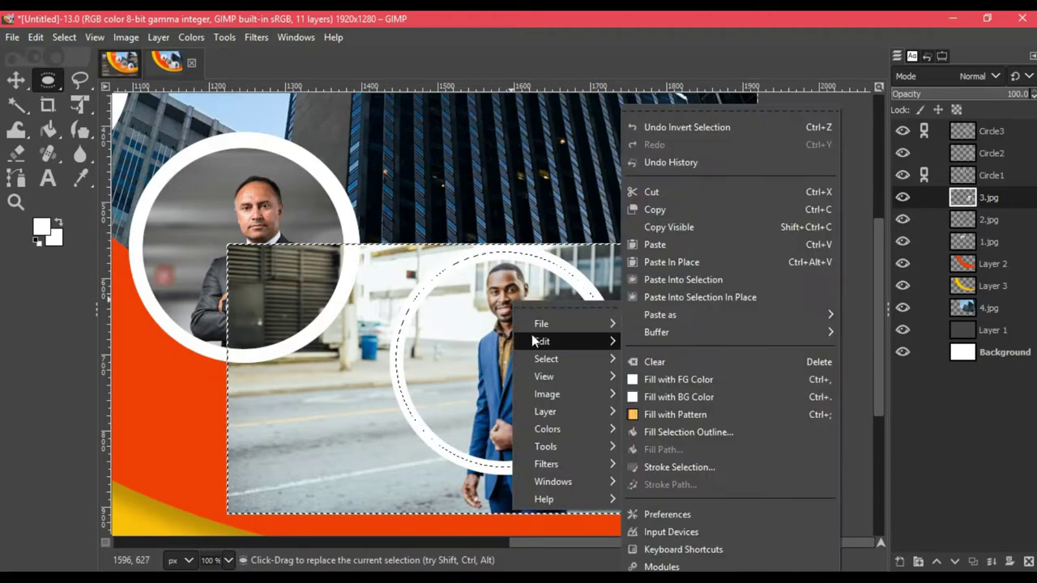
{"action": "left_click", "coordinate": [673, 190]}
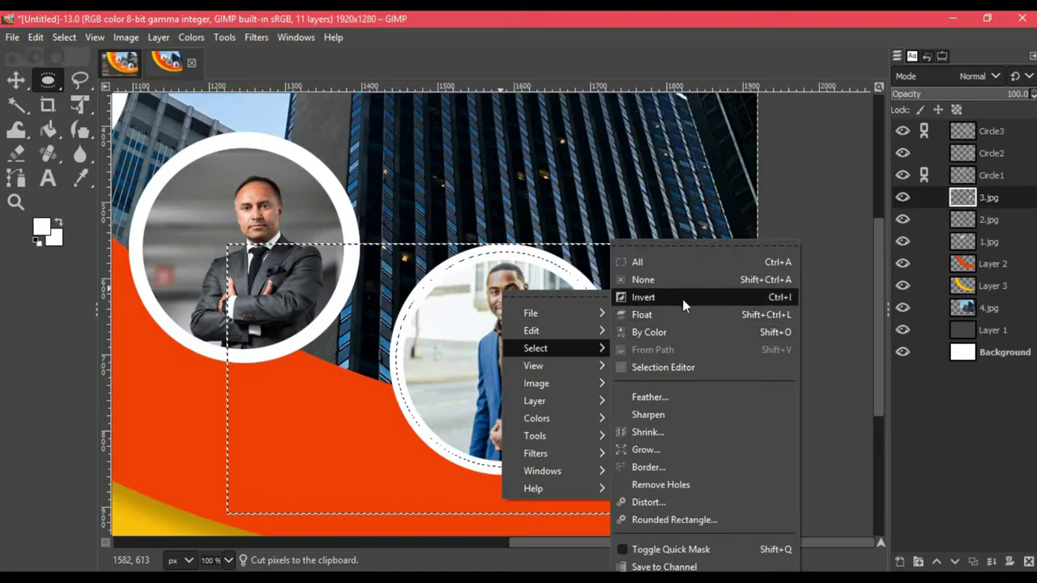
{"action": "left_click", "coordinate": [647, 280]}
Make the Background layer active and select the entire canvas
{"action": "scroll", "coordinate": [460, 259], "scroll_direction": "down", "scroll_amount": 2}
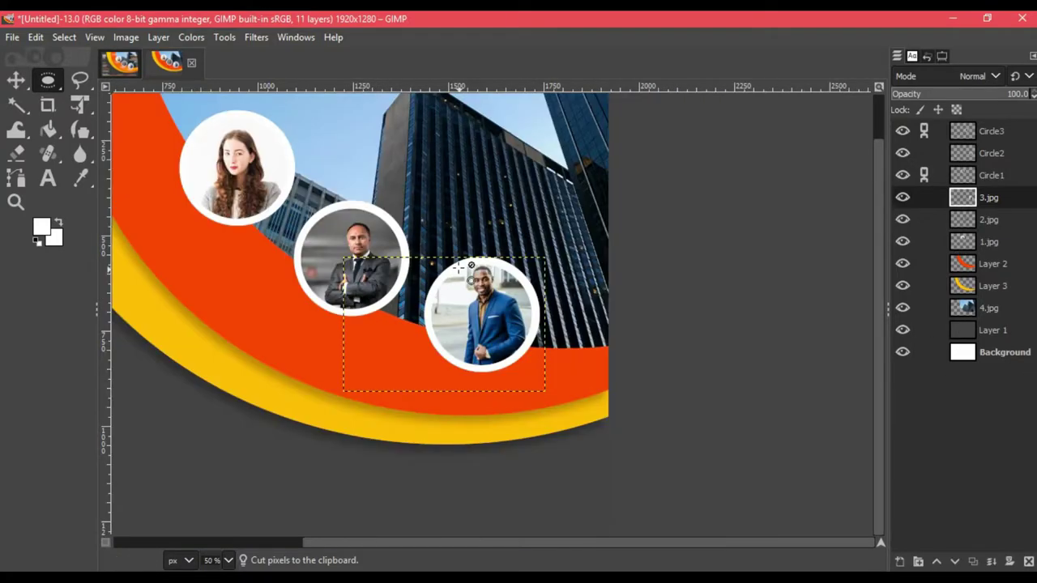
{"action": "scroll", "coordinate": [388, 275], "scroll_direction": "down", "scroll_amount": 1}
{"action": "scroll", "coordinate": [320, 292], "scroll_direction": "down", "scroll_amount": 1}
{"action": "scroll", "coordinate": [486, 491], "scroll_direction": "up", "scroll_amount": 1}
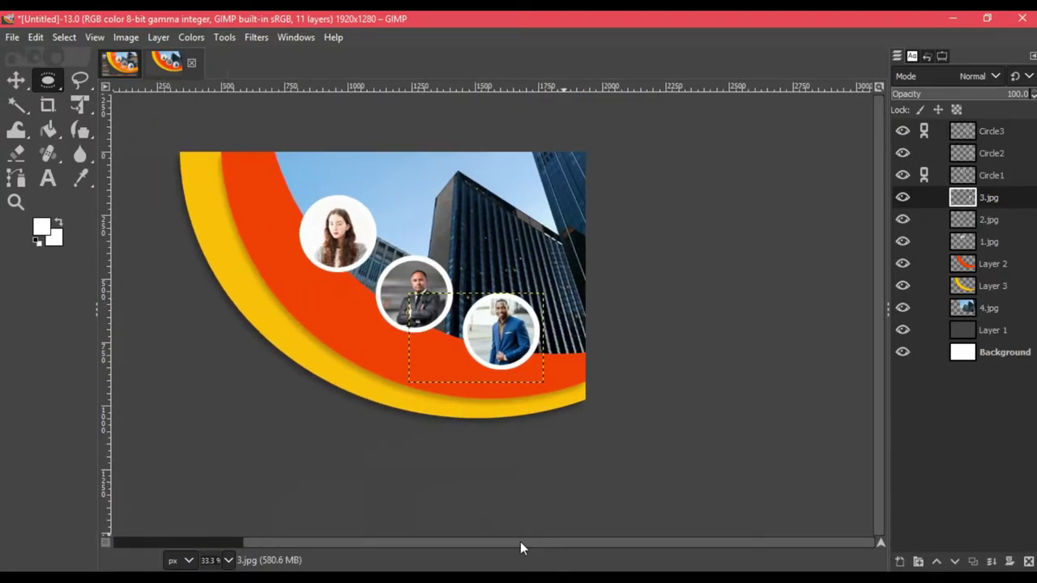
{"action": "left_click_drag", "start_coordinate": [537, 541], "coordinate": [375, 542]}
{"action": "left_click", "coordinate": [1004, 352]}
{"action": "key", "text": "ctrl+a"}
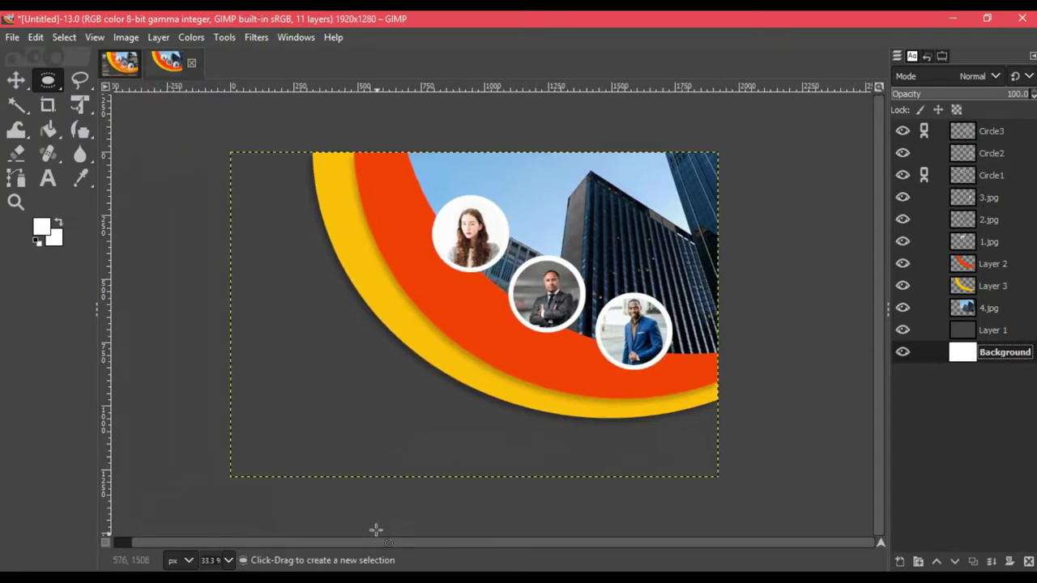
Check the reference poster, then activate the Text tool on the poster being built
{"action": "key", "text": "ctrl+Page_Down"}
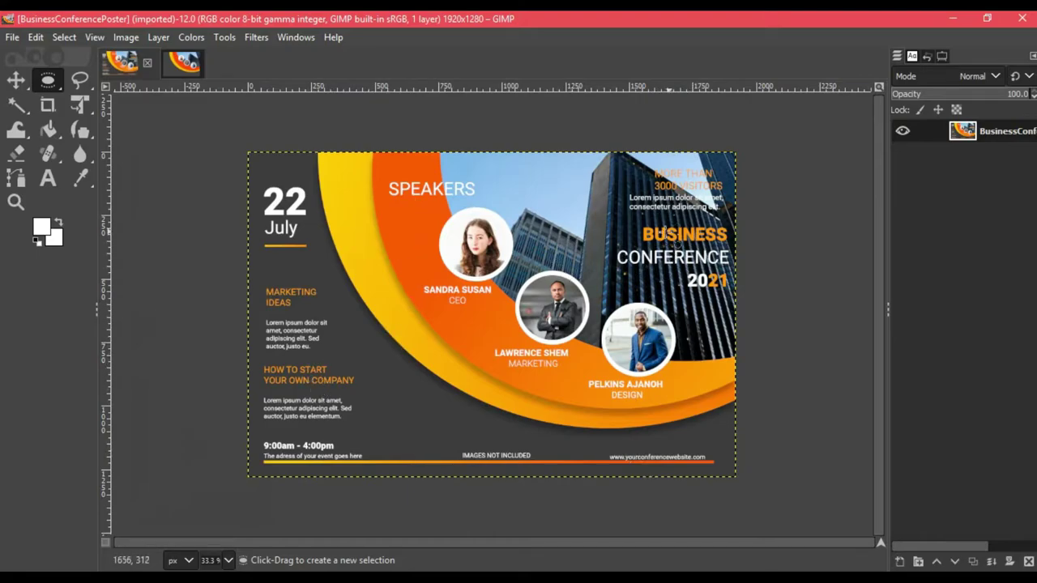
{"action": "left_click", "coordinate": [120, 63]}
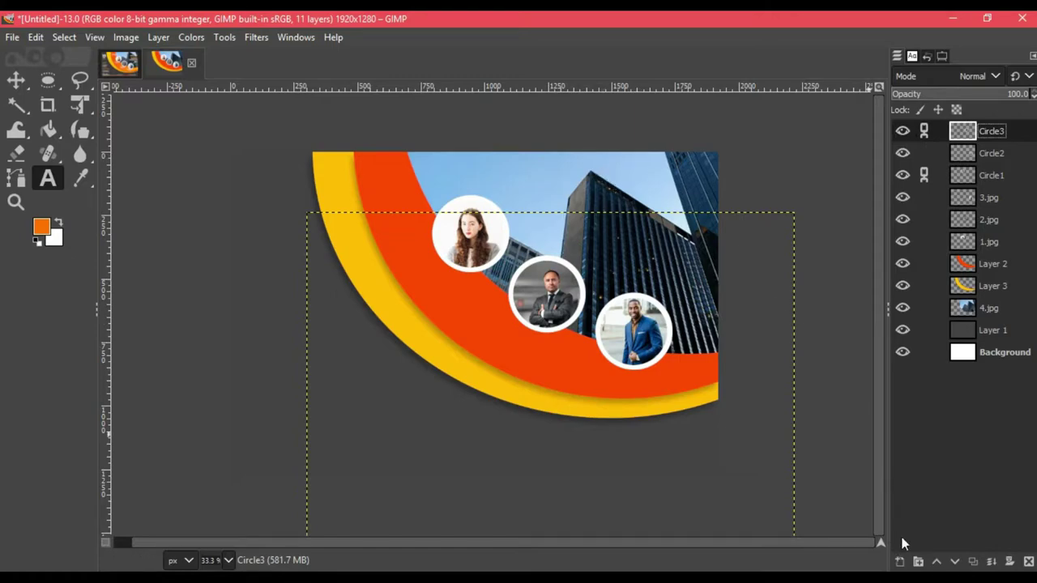
{"action": "double_click", "coordinate": [48, 178]}
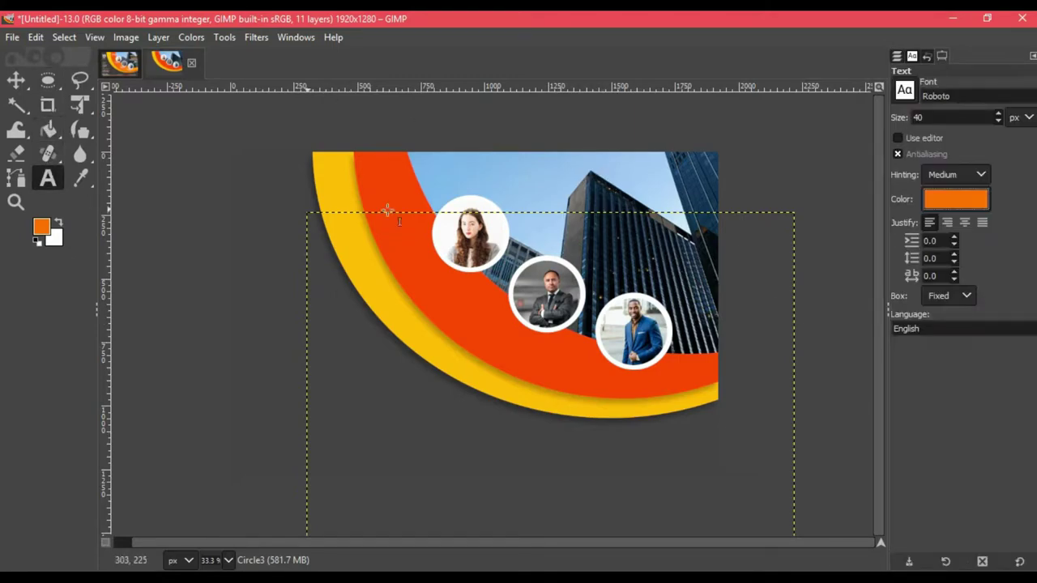
{"action": "left_click", "coordinate": [581, 174]}
{"action": "key", "text": "ctrl+l"}
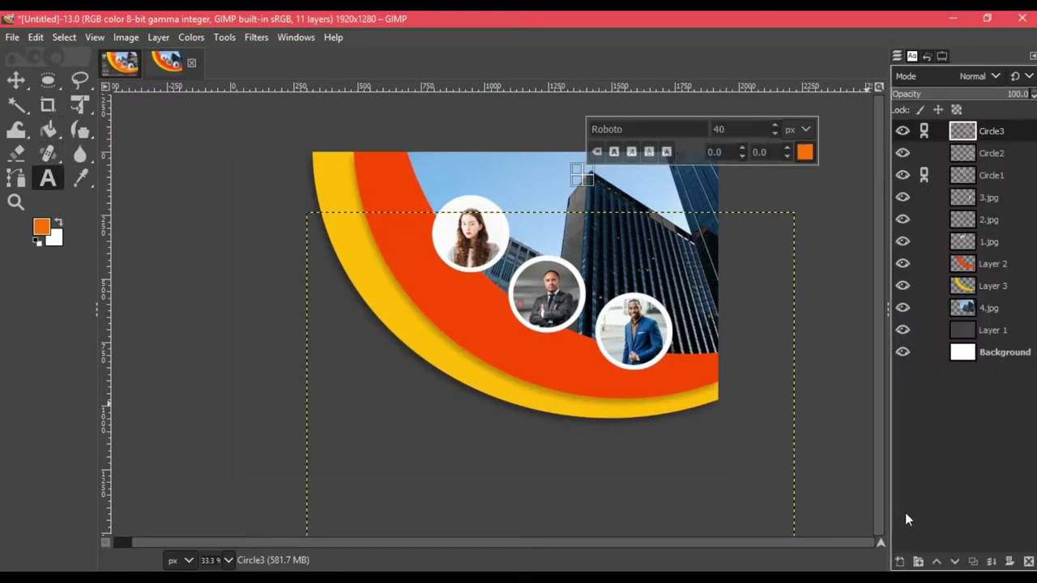
Paste MORE THAN 3000 VISITORS into a top-right text box and adjust its width
{"action": "left_click_drag", "start_coordinate": [583, 166], "coordinate": [735, 259]}
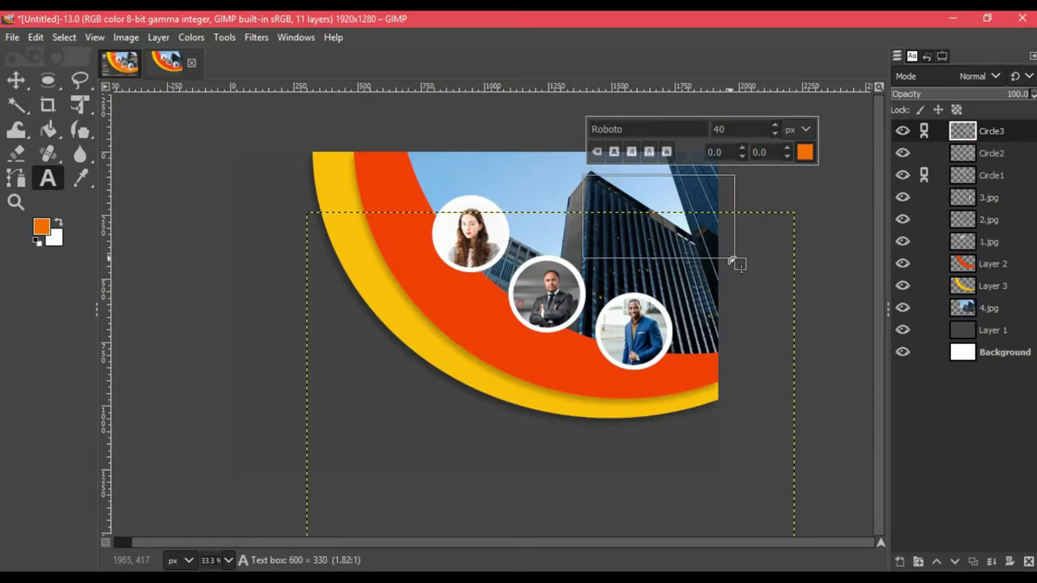
{"action": "right_click", "coordinate": [596, 191]}
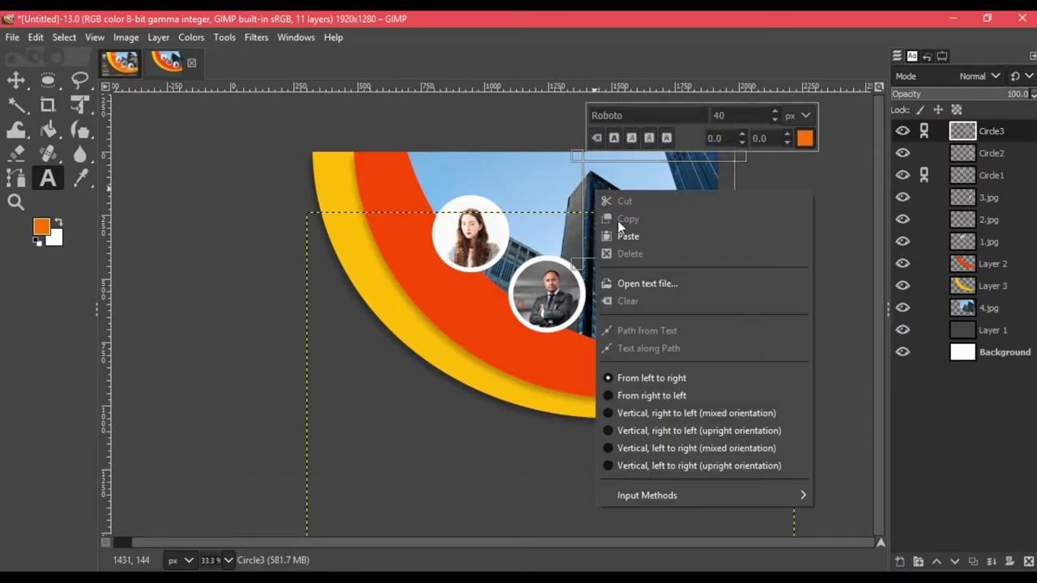
{"action": "left_click", "coordinate": [627, 233]}
{"action": "left_click_drag", "start_coordinate": [583, 203], "coordinate": [640, 194]}
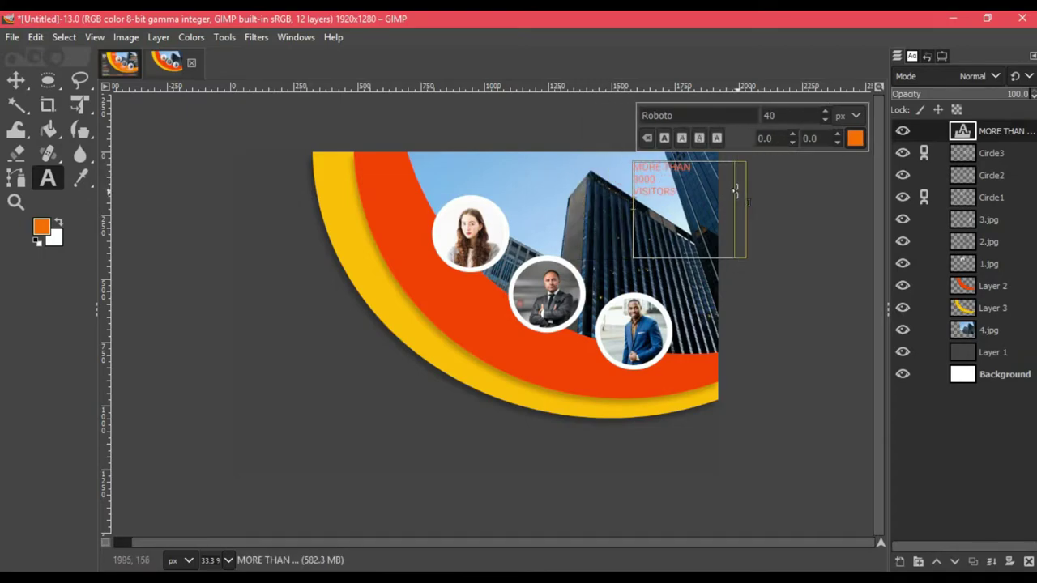
{"action": "left_click_drag", "start_coordinate": [734, 194], "coordinate": [777, 195]}
{"action": "left_click", "coordinate": [120, 64]}
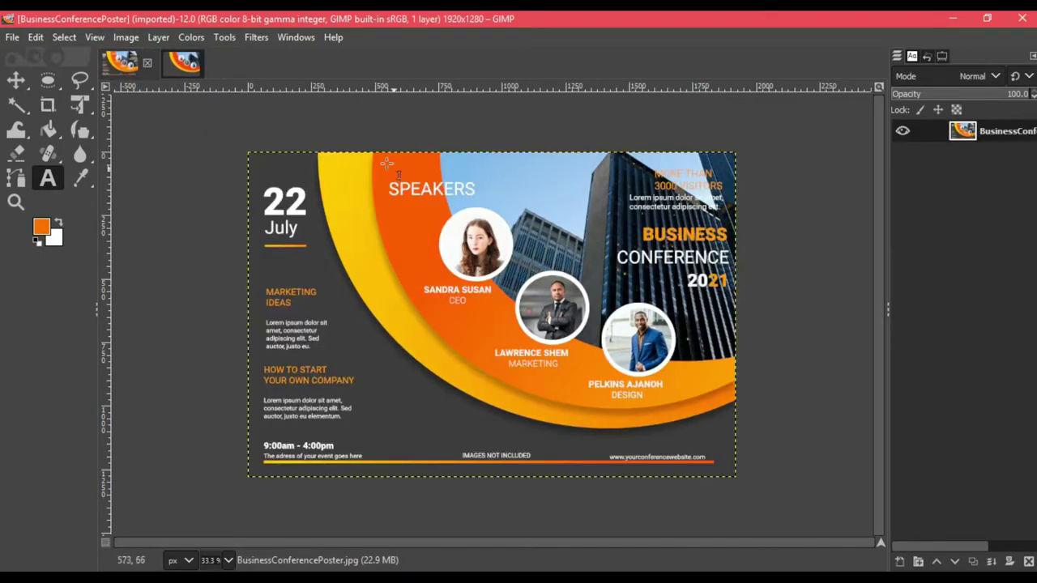
{"action": "left_click", "coordinate": [179, 64]}
Recolour the whole visitors headline to yellow-orange ffa200
{"action": "key", "text": "ctrl+a"}
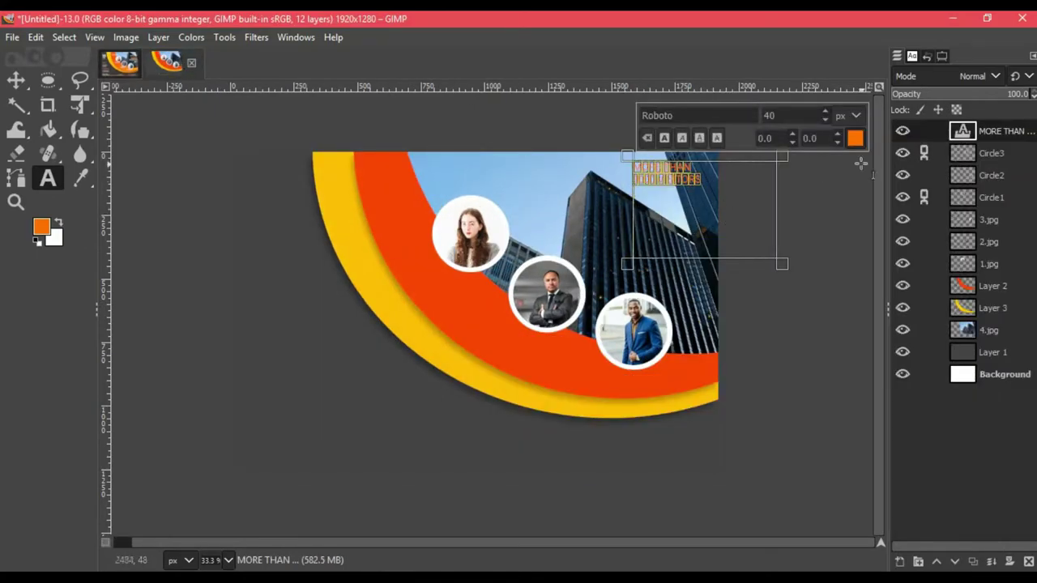
{"action": "left_click", "coordinate": [855, 139]}
{"action": "left_click_drag", "start_coordinate": [846, 206], "coordinate": [845, 197]}
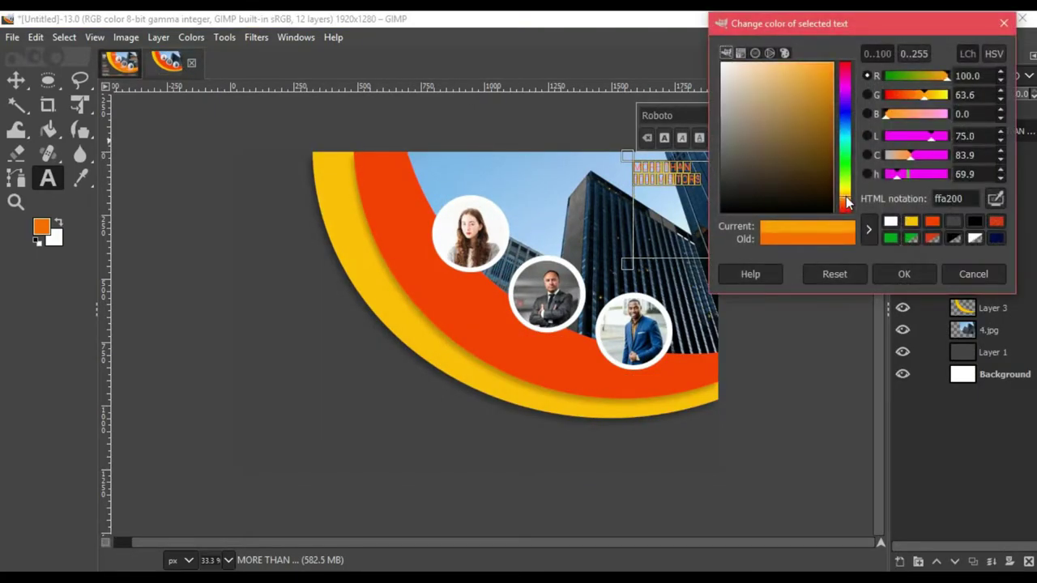
{"action": "left_click", "coordinate": [885, 274]}
{"action": "left_click", "coordinate": [691, 198]}
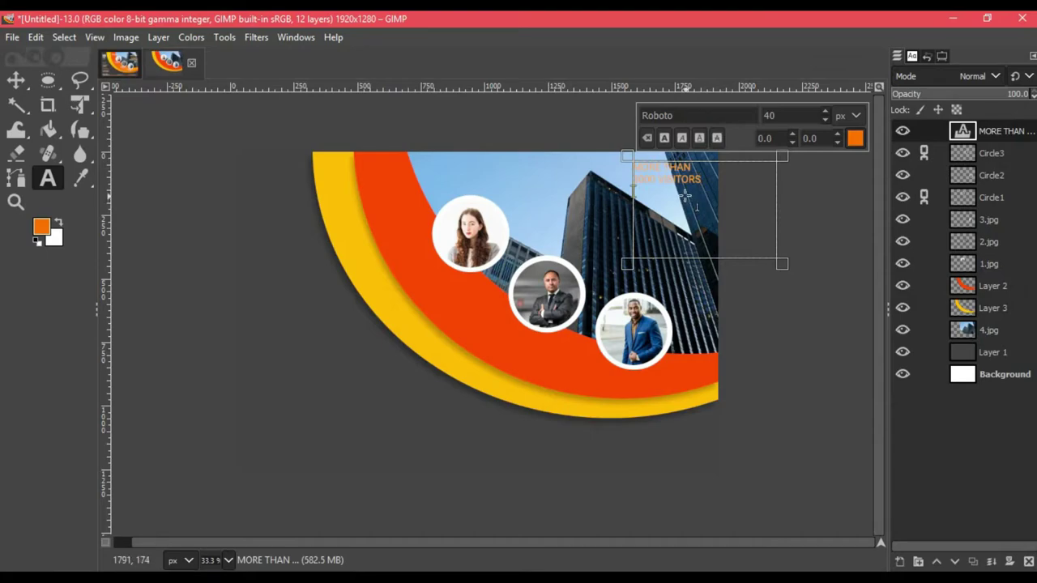
Shrink the headline's text box so it fits the two lines
{"action": "left_click", "coordinate": [110, 71]}
{"action": "left_click", "coordinate": [122, 64]}
{"action": "left_click", "coordinate": [632, 188]}
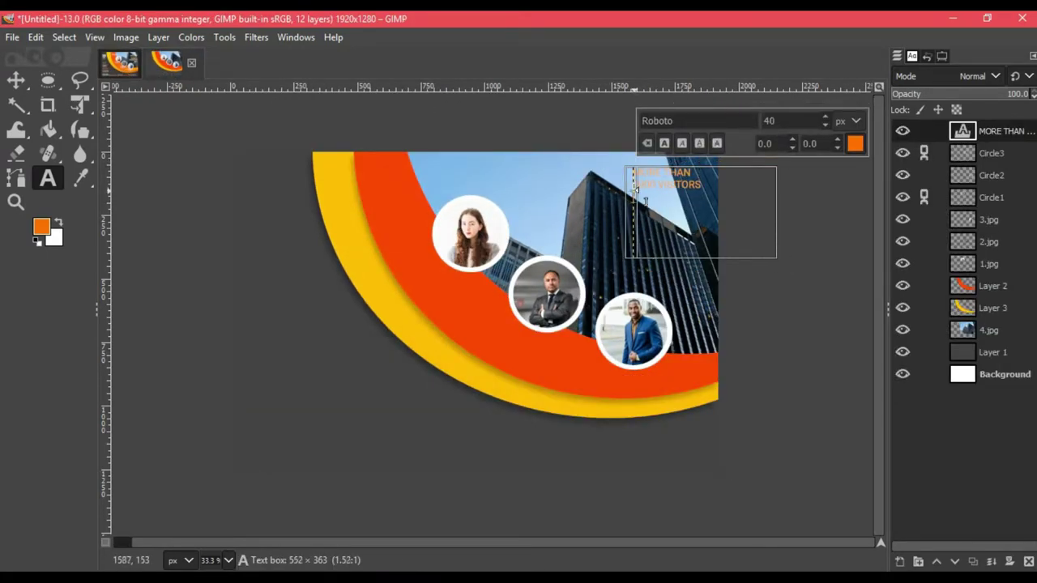
{"action": "left_click", "coordinate": [126, 71]}
{"action": "left_click", "coordinate": [125, 69]}
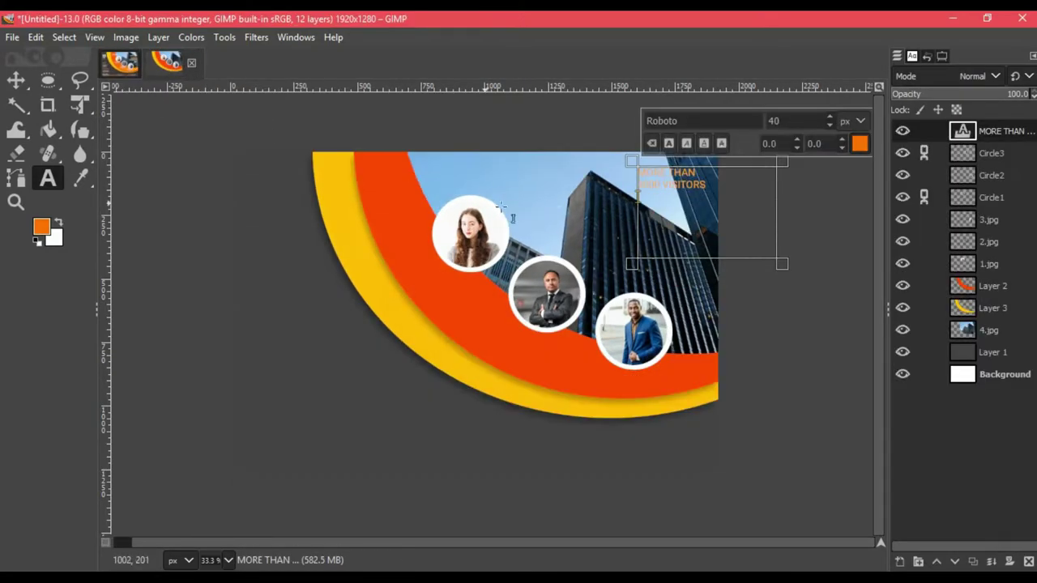
{"action": "mouse_move", "coordinate": [782, 263]}
{"action": "left_mouse_down"}
{"action": "mouse_move", "coordinate": [779, 188]}
{"action": "mouse_move", "coordinate": [760, 189]}
{"action": "left_mouse_up"}
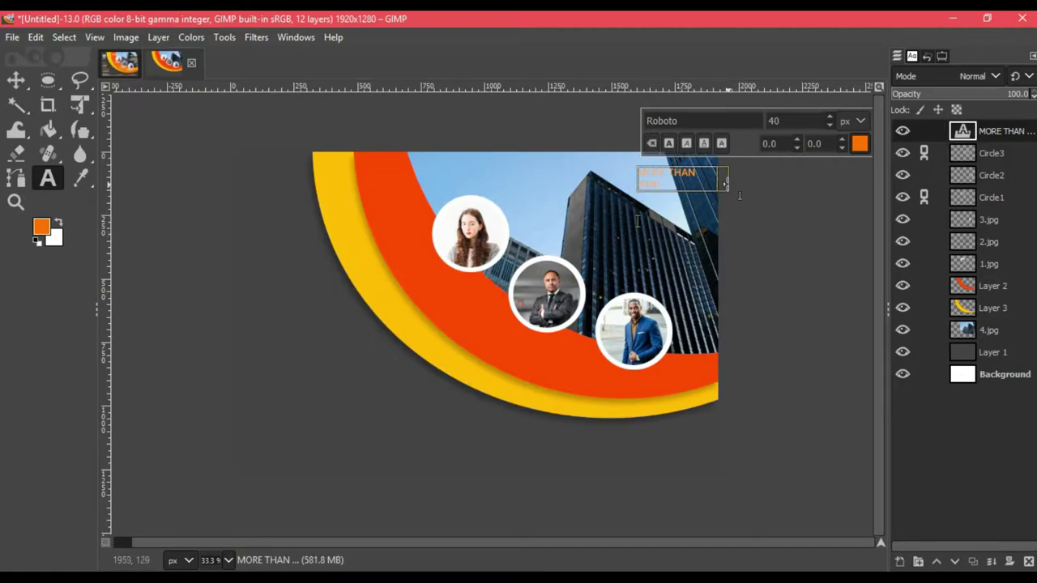
Draw a new text box below the headline and copy the Lorem ipsum line
{"action": "left_click", "coordinate": [122, 65]}
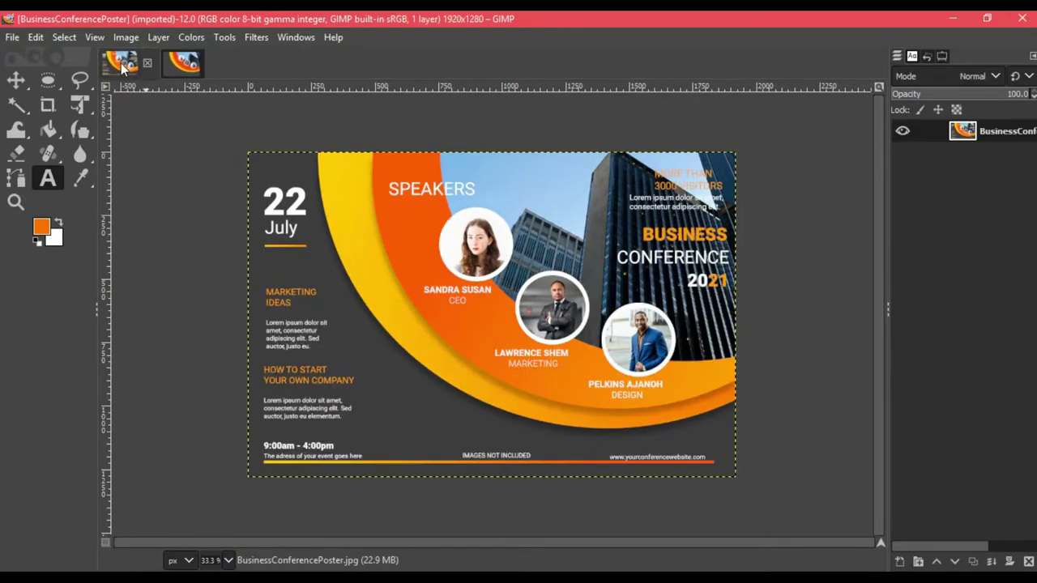
{"action": "left_click", "coordinate": [183, 64]}
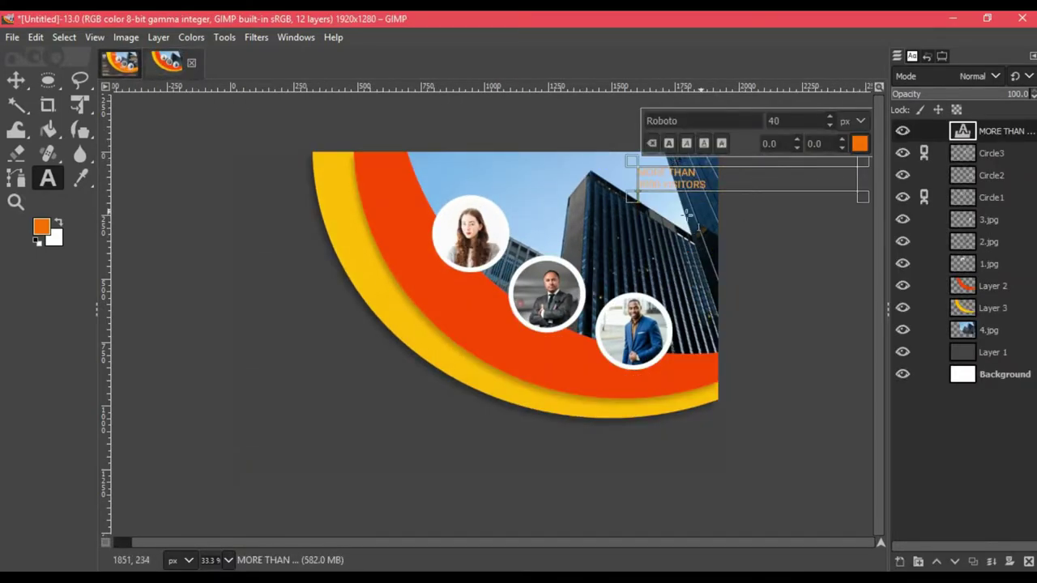
{"action": "left_click_drag", "start_coordinate": [598, 198], "coordinate": [784, 260]}
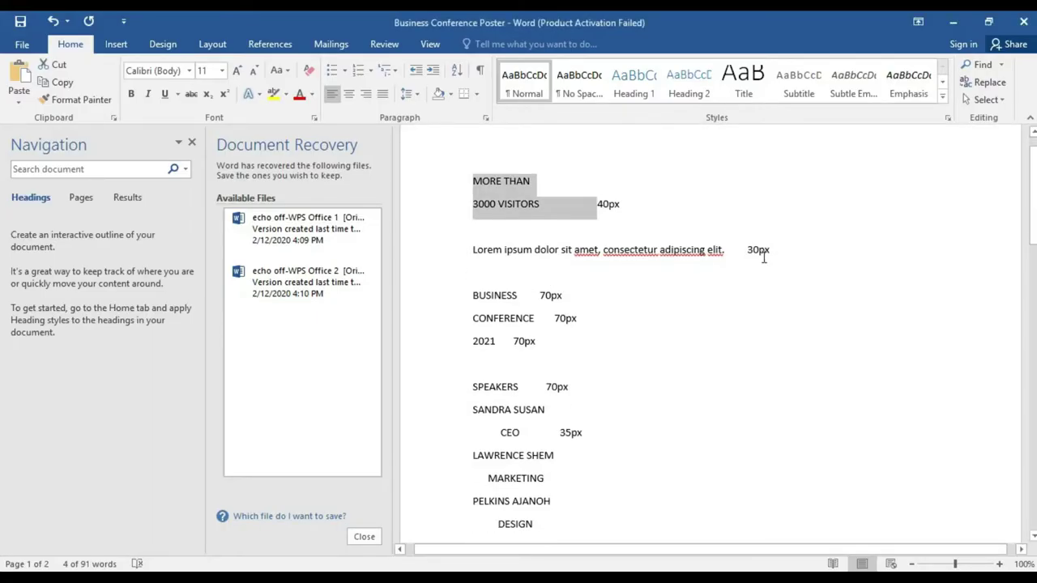
{"action": "left_click_drag", "start_coordinate": [747, 252], "coordinate": [492, 258]}
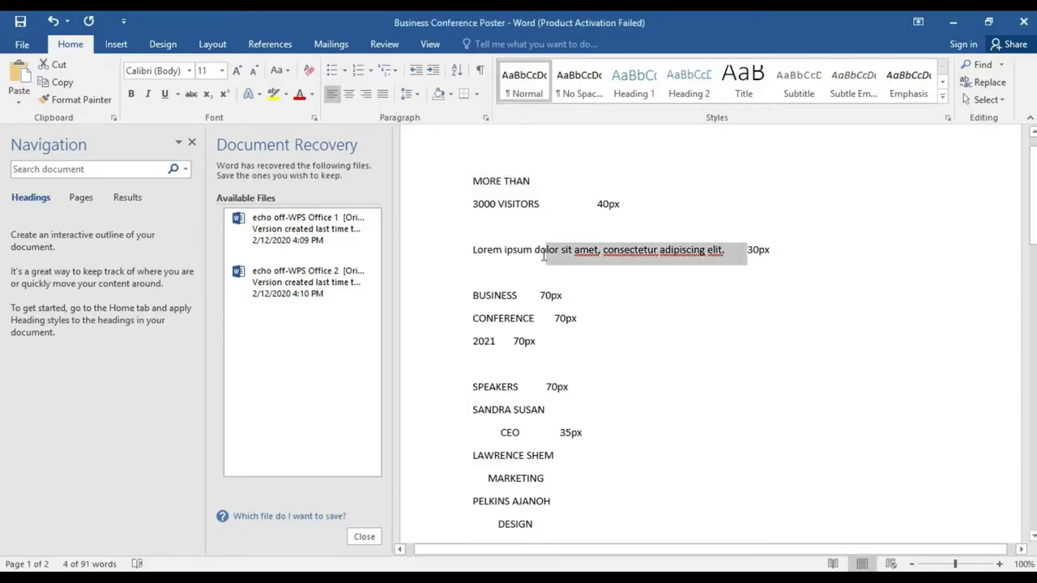
{"action": "right_click", "coordinate": [491, 258]}
{"action": "left_click", "coordinate": [510, 282]}
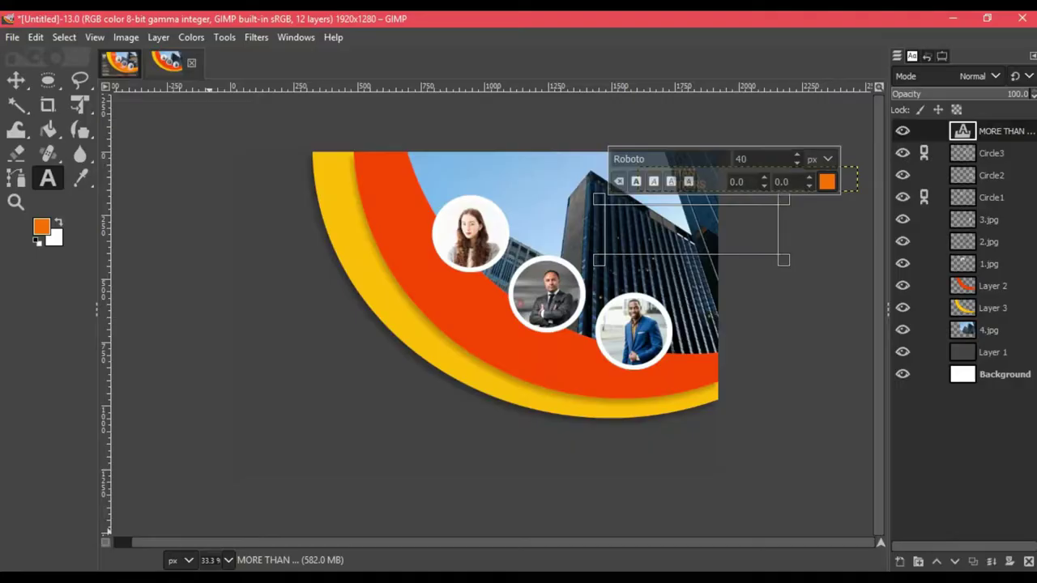
Set the text colour to white and paste the Lorem ipsum line into the box
{"action": "double_click", "coordinate": [47, 178]}
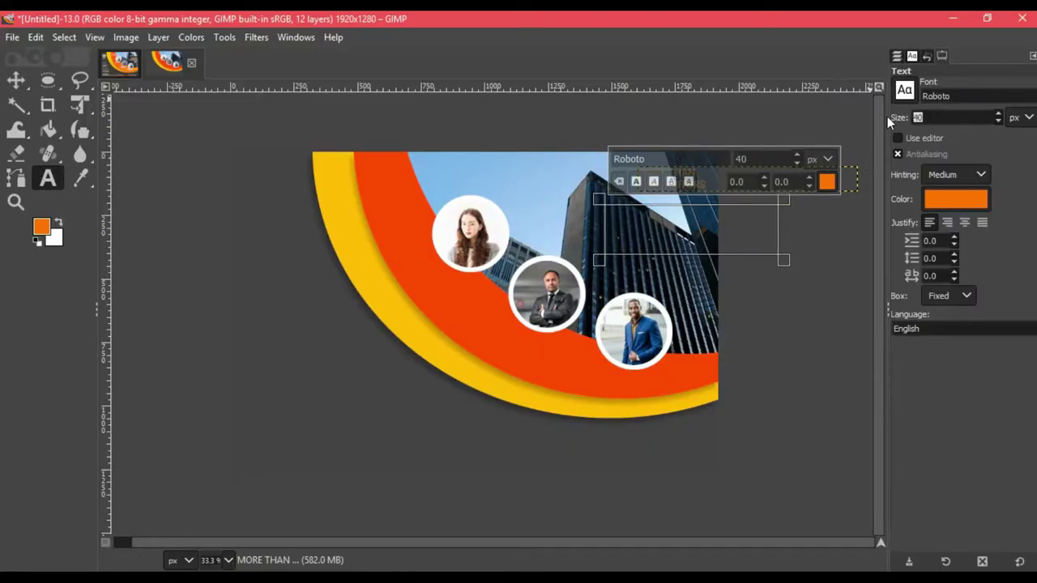
{"action": "left_click", "coordinate": [972, 199]}
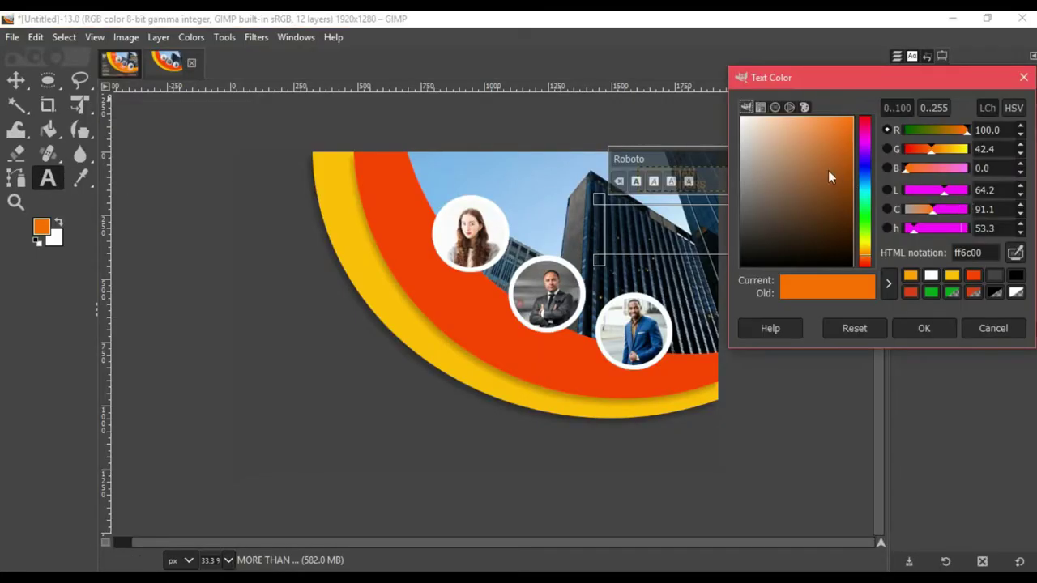
{"action": "left_click", "coordinate": [931, 275]}
{"action": "left_click", "coordinate": [923, 328]}
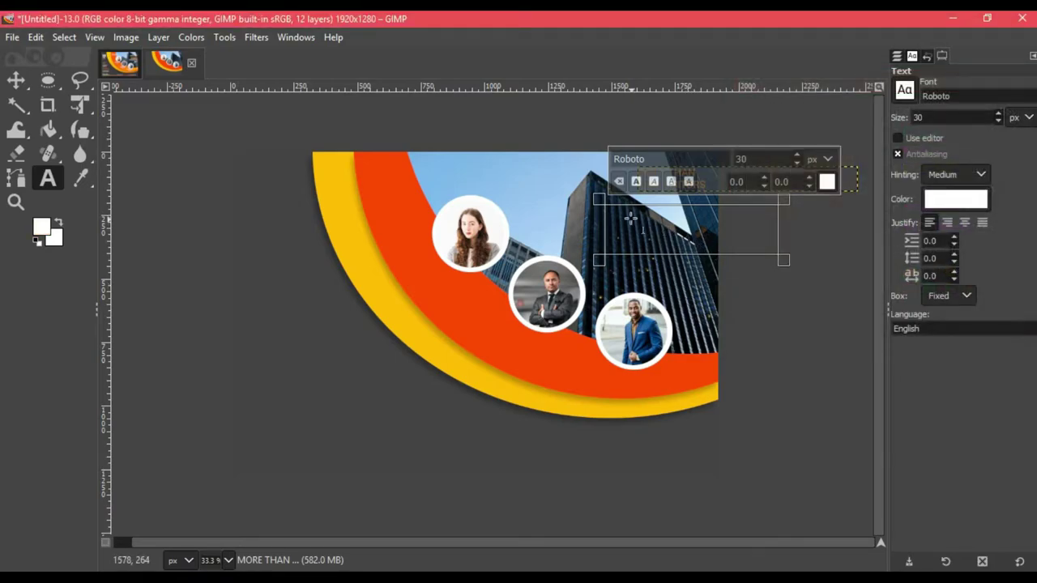
{"action": "key", "text": "ctrl+v"}
Resize the Lorem text box so the line wraps onto two lines beneath the headline
{"action": "left_click", "coordinate": [601, 221]}
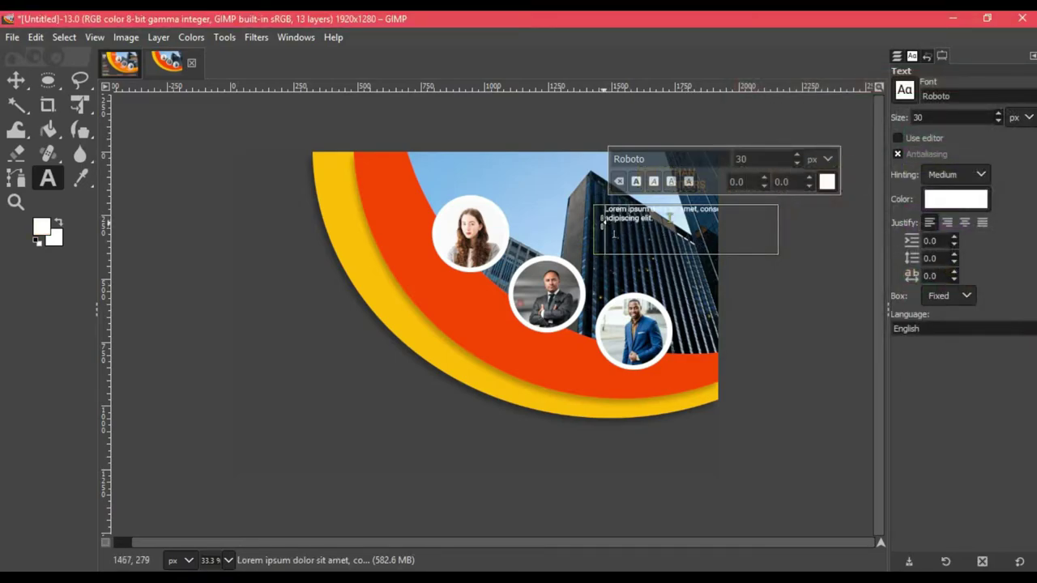
{"action": "left_click_drag", "start_coordinate": [779, 225], "coordinate": [723, 225]}
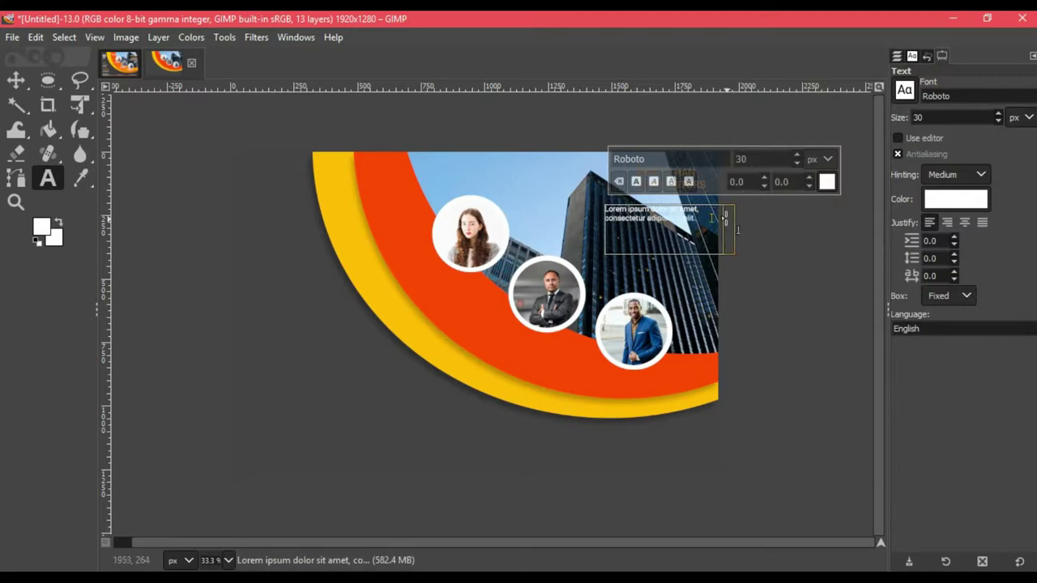
{"action": "left_click_drag", "start_coordinate": [594, 205], "coordinate": [613, 194]}
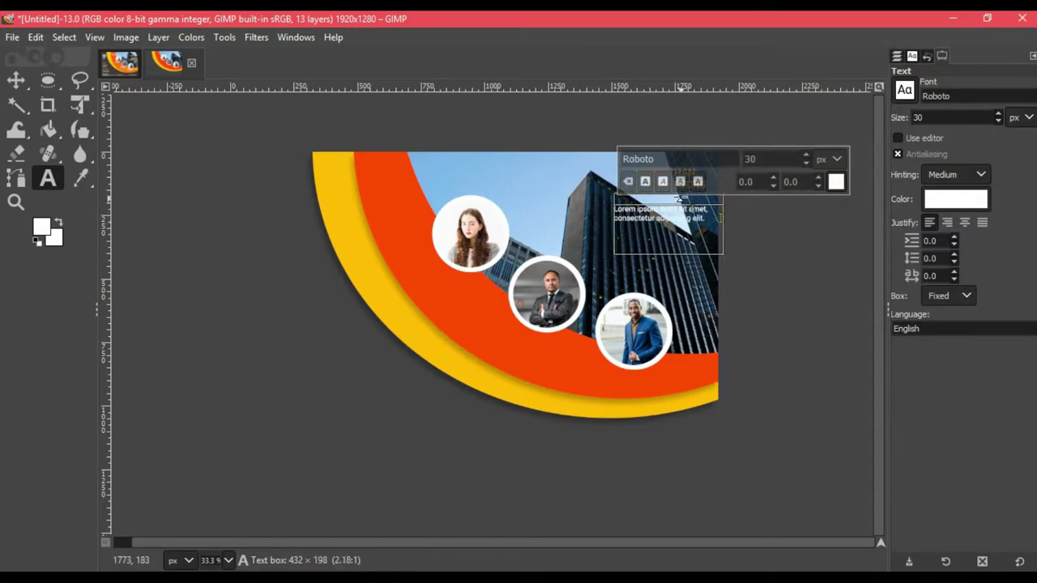
{"action": "mouse_move", "coordinate": [722, 224]}
{"action": "left_mouse_down"}
{"action": "mouse_move", "coordinate": [797, 212]}
{"action": "mouse_move", "coordinate": [722, 217]}
{"action": "mouse_move", "coordinate": [725, 209]}
{"action": "left_mouse_up"}
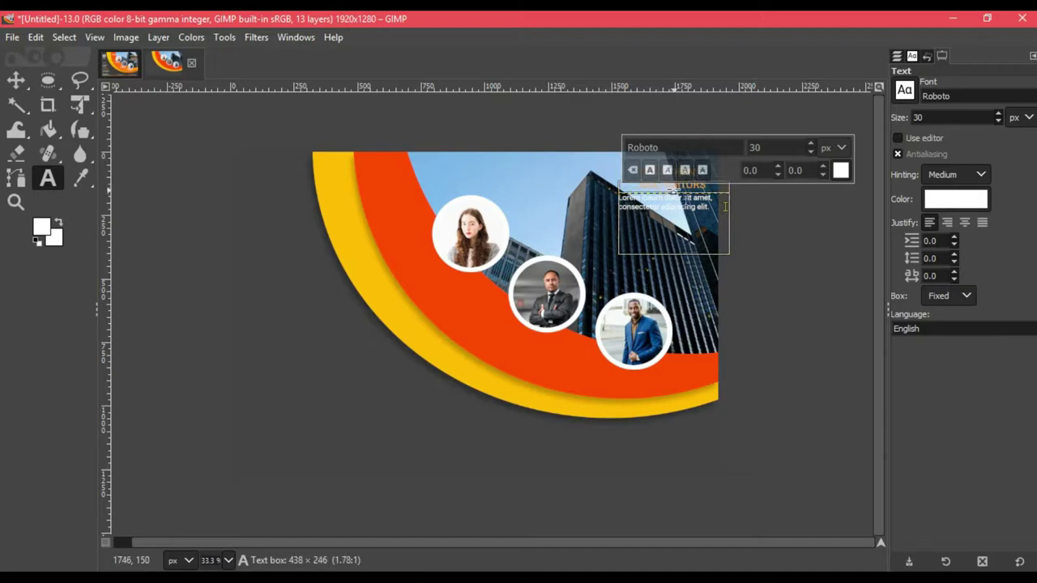
{"action": "left_click", "coordinate": [123, 65]}
{"action": "left_click", "coordinate": [177, 66]}
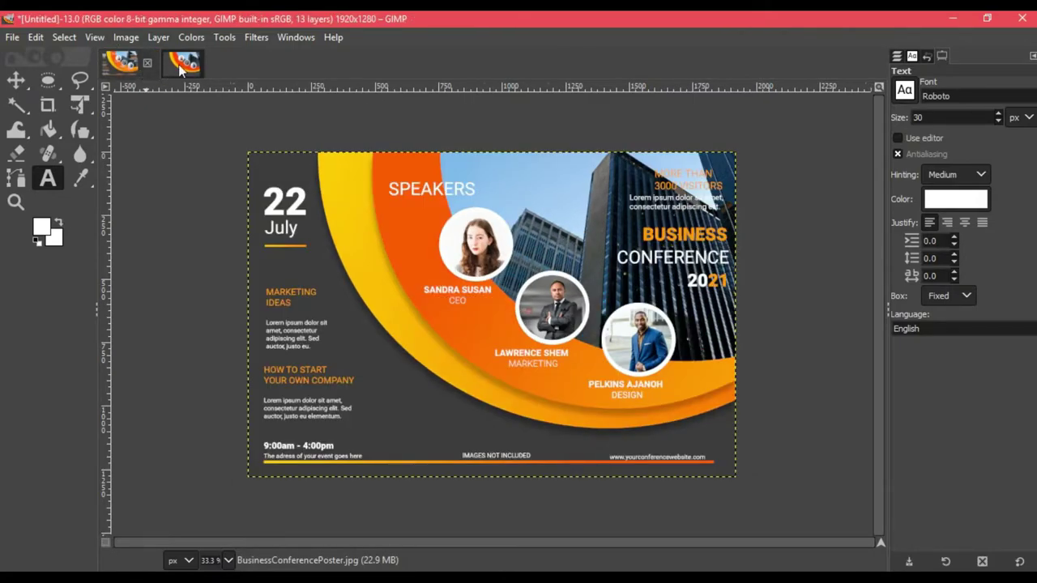
{"action": "left_click", "coordinate": [766, 219]}
{"action": "left_click", "coordinate": [672, 211]}
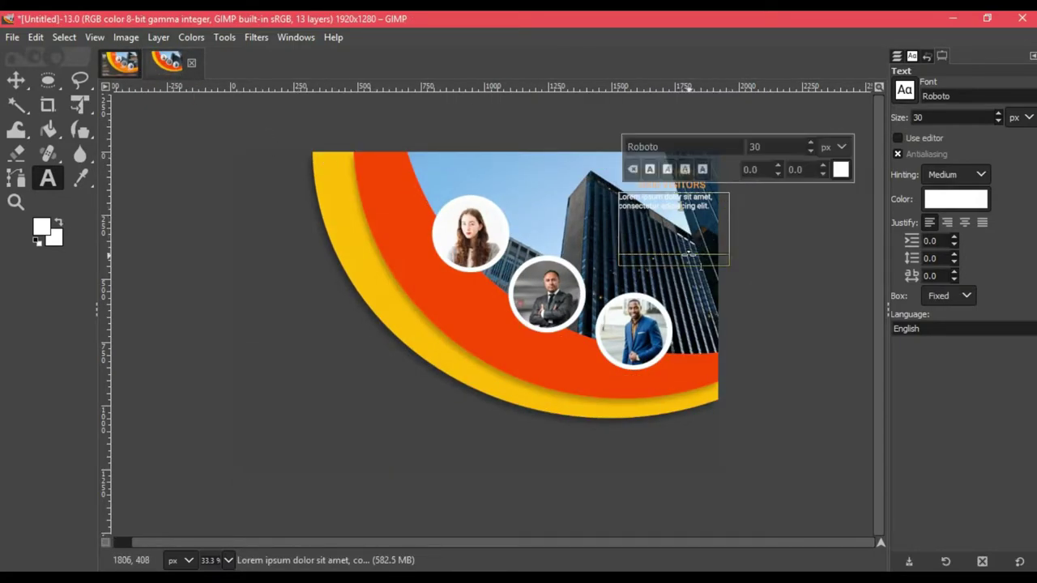
{"action": "left_click_drag", "start_coordinate": [701, 253], "coordinate": [701, 227]}
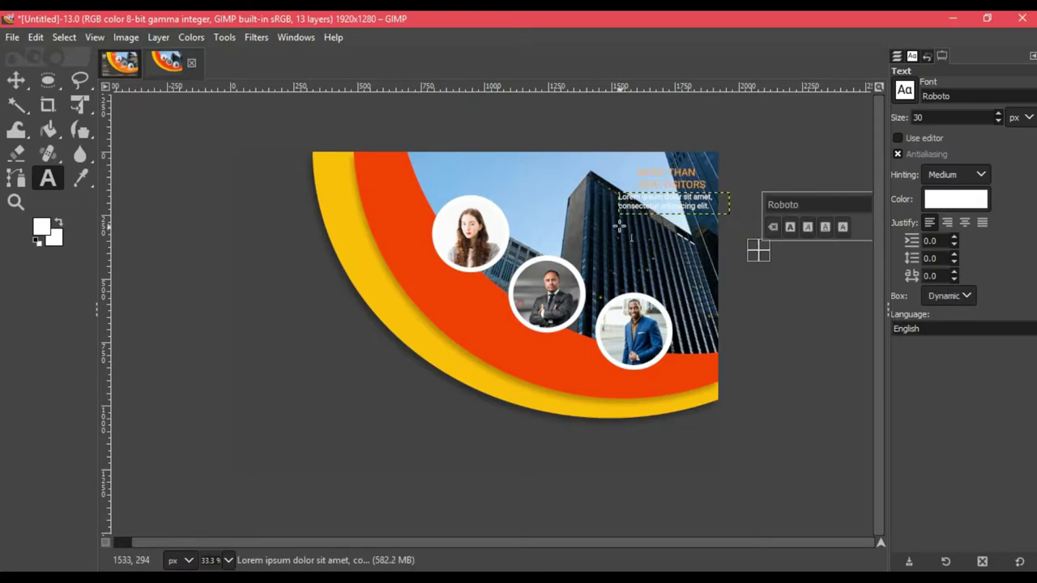
{"action": "left_click_drag", "start_coordinate": [614, 221], "coordinate": [745, 285]}
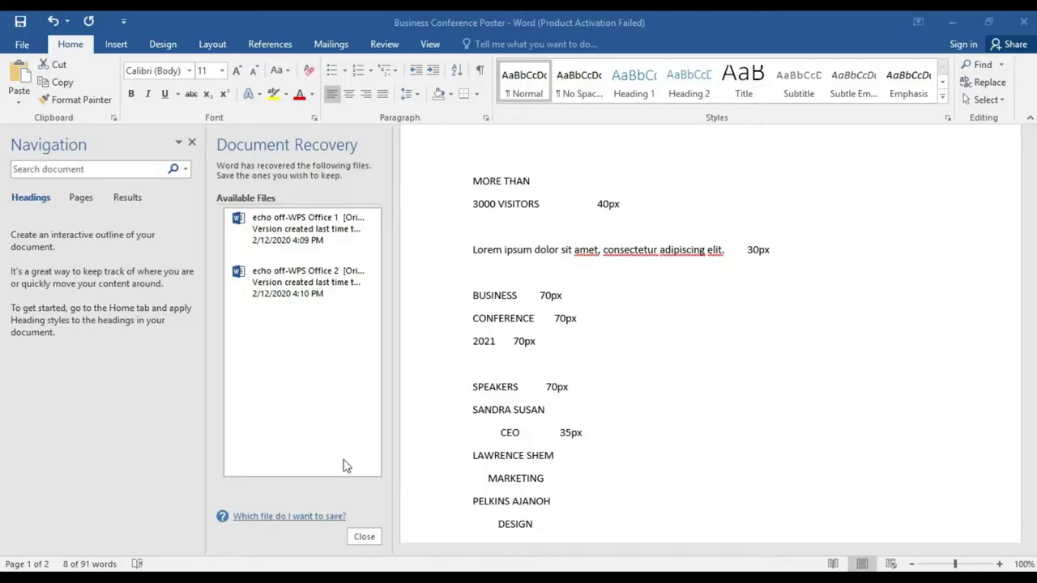
Copy BUSINESS from the Word notes and paste it into the GIMP text box
{"action": "left_click_drag", "start_coordinate": [524, 297], "coordinate": [474, 298]}
{"action": "right_click", "coordinate": [480, 303]}
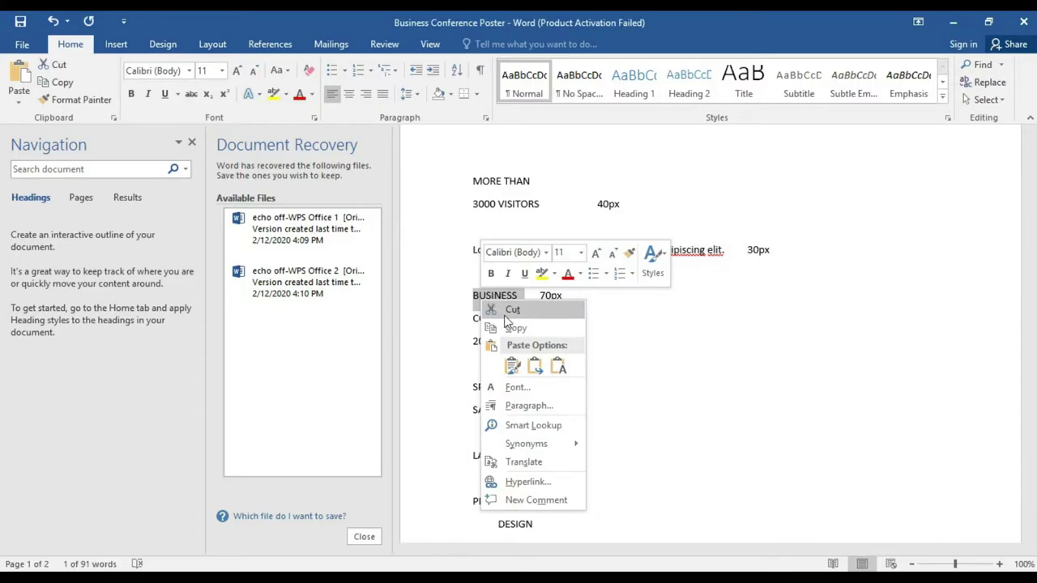
{"action": "left_click", "coordinate": [502, 326]}
{"action": "key", "text": "alt+Tab"}
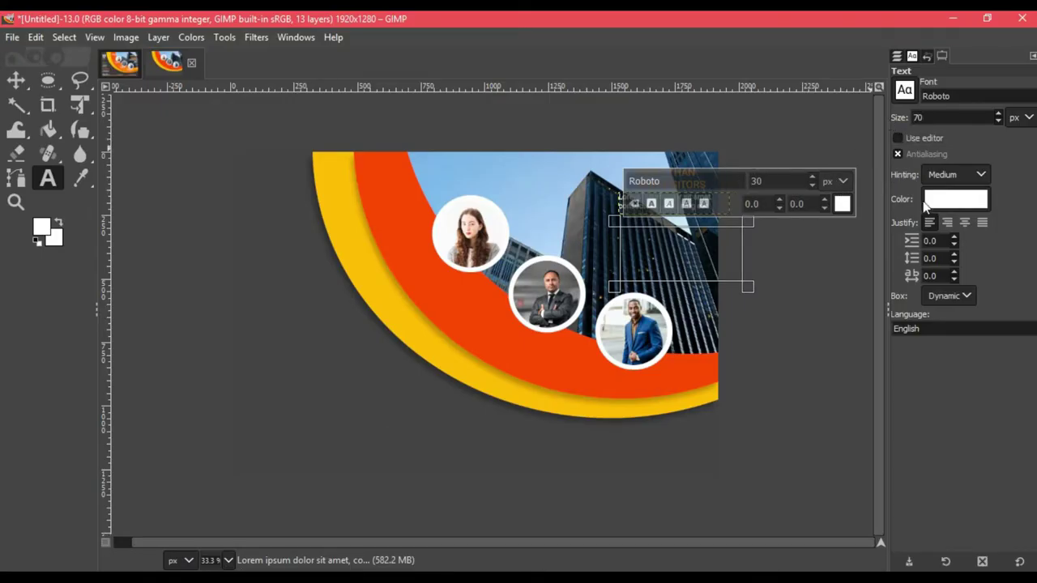
{"action": "right_click", "coordinate": [638, 239]}
{"action": "left_click", "coordinate": [665, 286]}
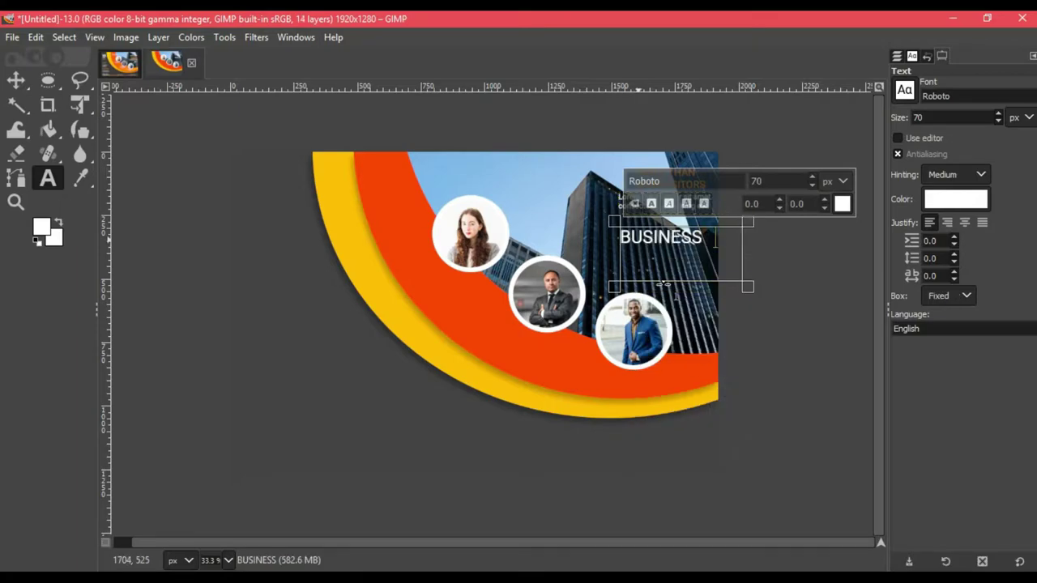
Set the BUSINESS text to the Roboto Heavy font
{"action": "double_click", "coordinate": [710, 240]}
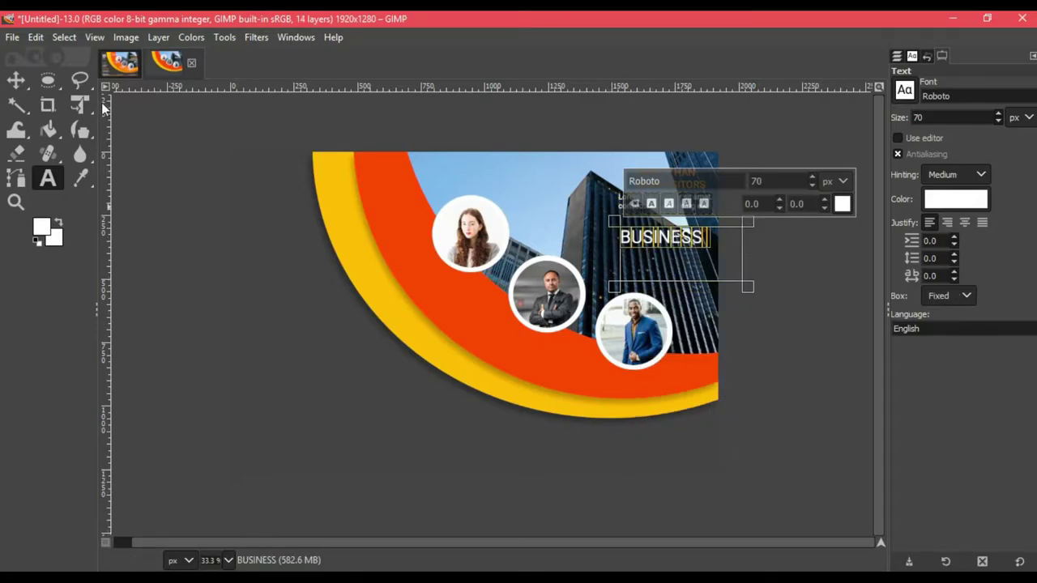
{"action": "left_click", "coordinate": [122, 65]}
{"action": "left_click", "coordinate": [122, 62]}
{"action": "left_click", "coordinate": [687, 229]}
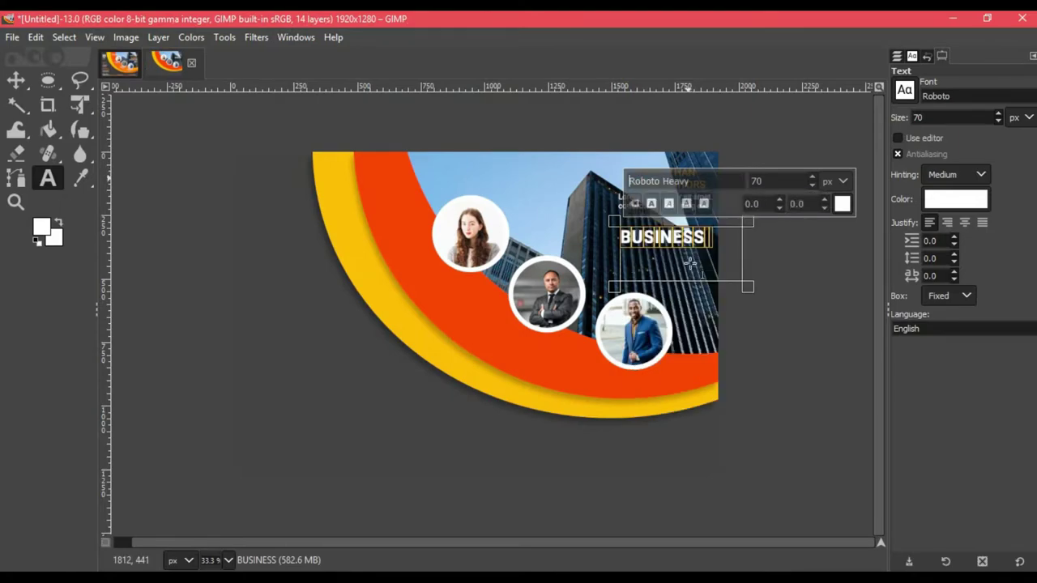
{"action": "left_click", "coordinate": [122, 64]}
{"action": "left_click", "coordinate": [168, 63]}
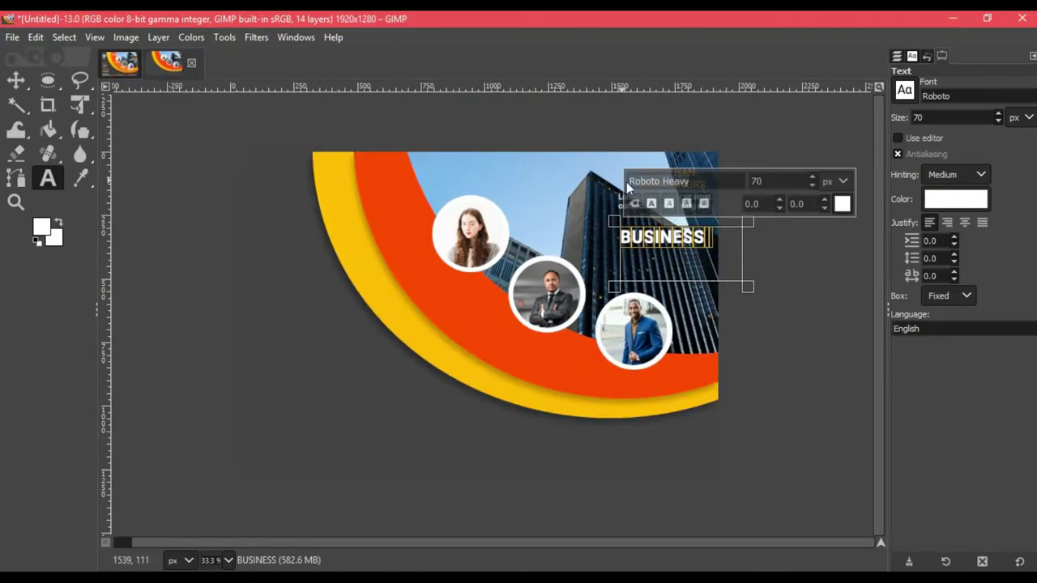
Colour BUSINESS orange ffa200 and shrink its text box to fit
{"action": "left_click", "coordinate": [842, 205]}
{"action": "left_click", "coordinate": [881, 299]}
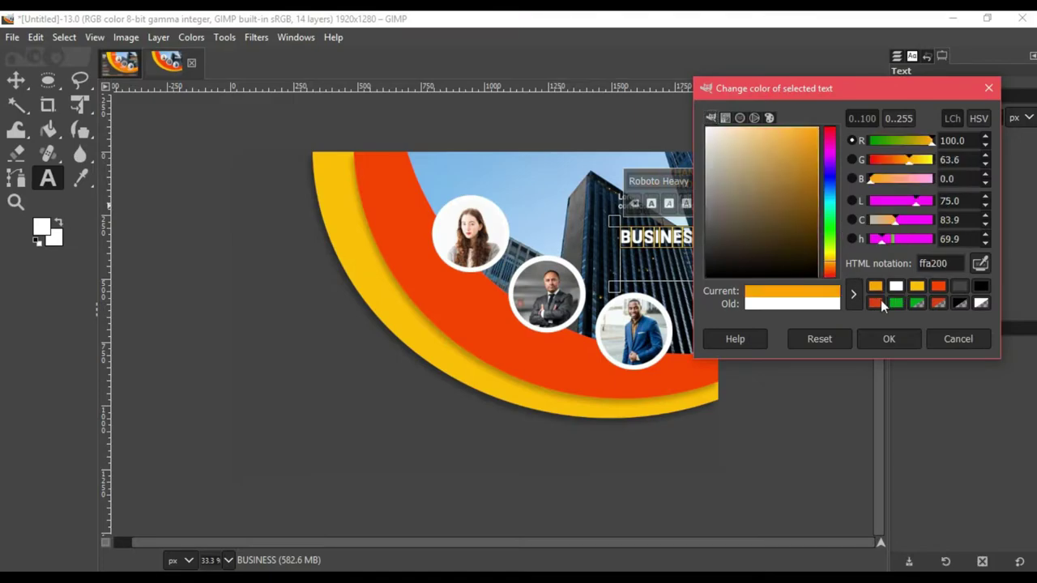
{"action": "left_click", "coordinate": [891, 336]}
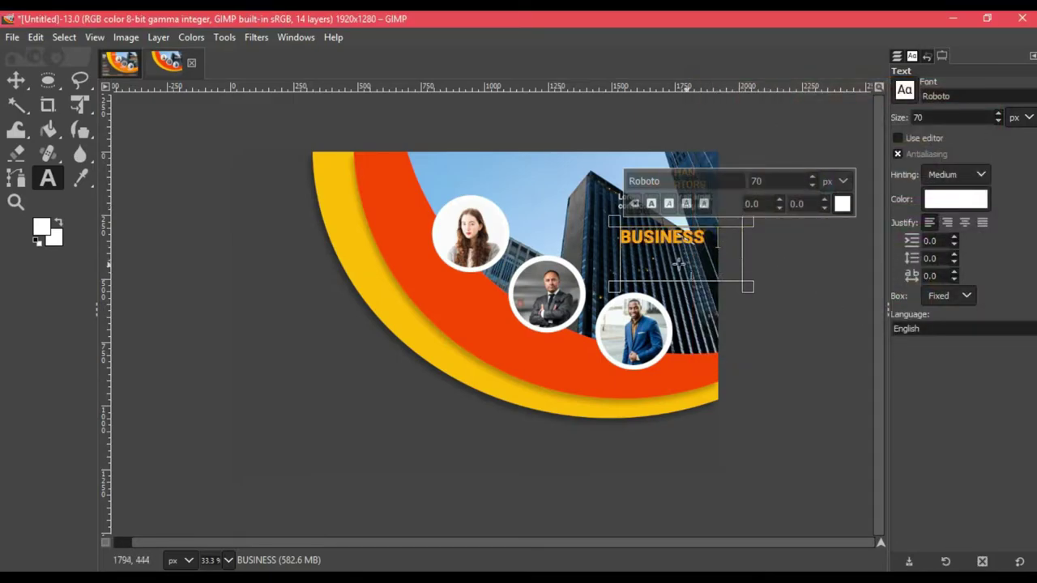
{"action": "left_click", "coordinate": [125, 64]}
{"action": "left_click", "coordinate": [178, 65]}
{"action": "left_click_drag", "start_coordinate": [743, 294], "coordinate": [720, 249]}
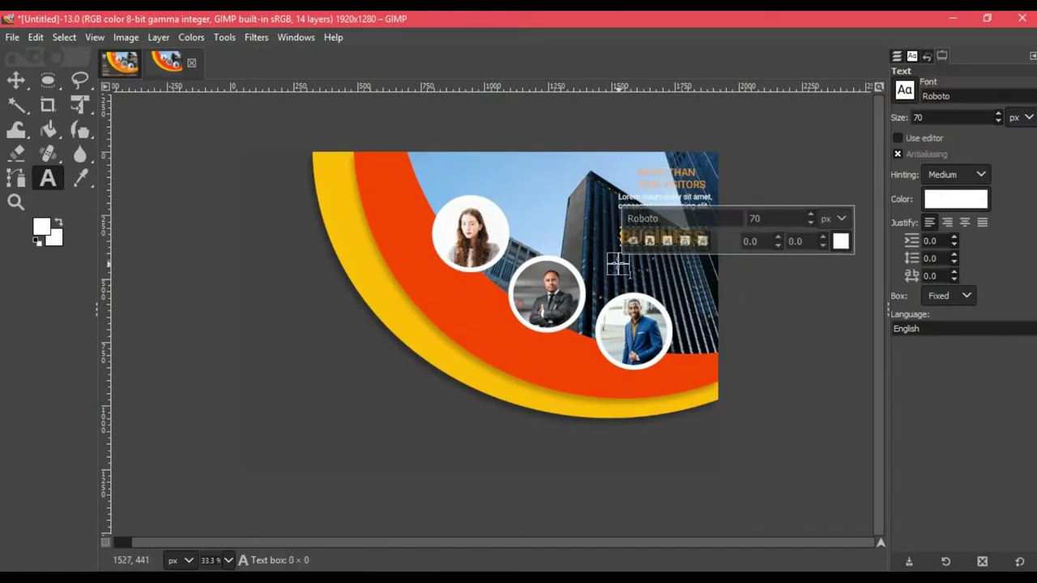
Draw a text box below BUSINESS and copy CONFERENCE from the Word notes
{"action": "left_click_drag", "start_coordinate": [608, 257], "coordinate": [755, 303]}
{"action": "key", "text": "alt+Tab"}
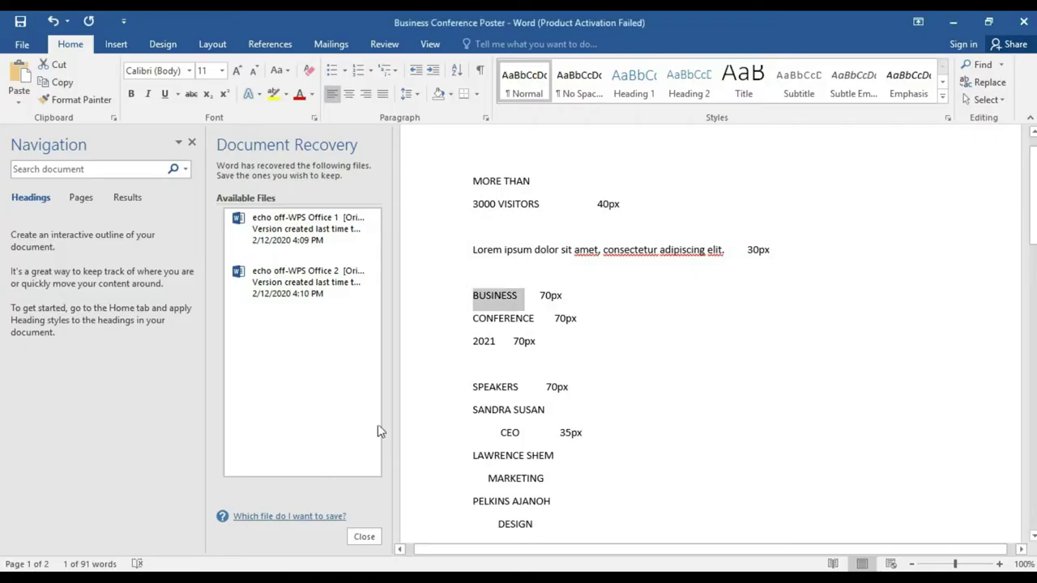
{"action": "left_click_drag", "start_coordinate": [533, 322], "coordinate": [476, 323]}
{"action": "right_click", "coordinate": [476, 322]}
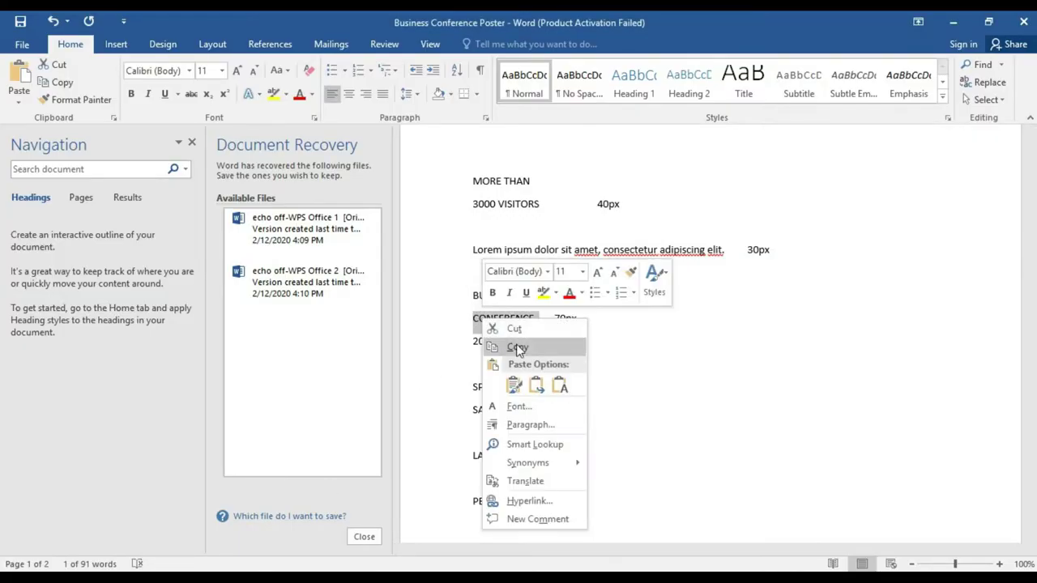
{"action": "left_click", "coordinate": [519, 347]}
{"action": "key", "text": "alt+Tab"}
Paste CONFERENCE into the empty text box
{"action": "right_click", "coordinate": [653, 274]}
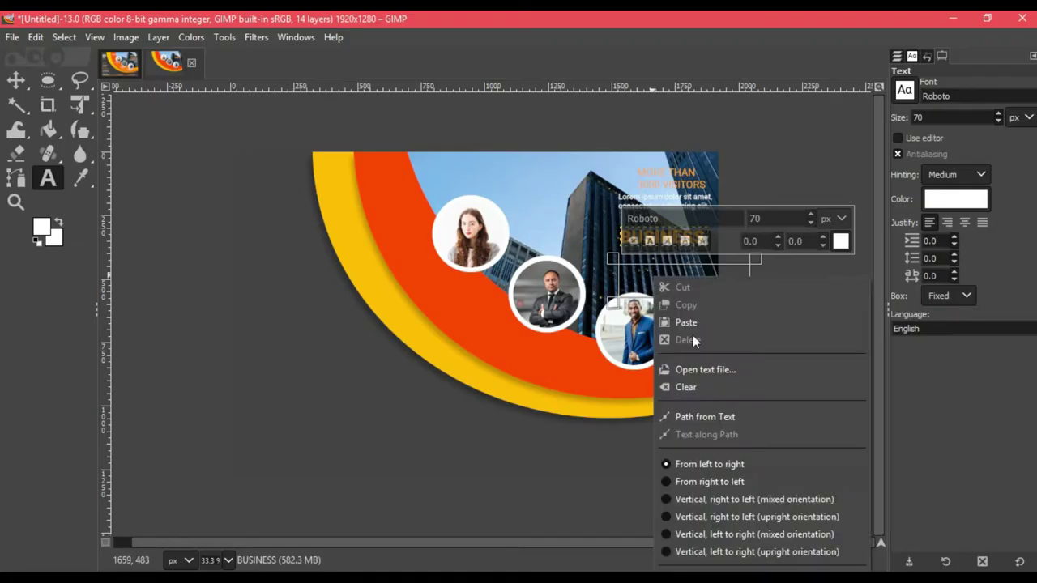
{"action": "left_click", "coordinate": [279, 467]}
{"action": "key", "text": "alt+Tab"}
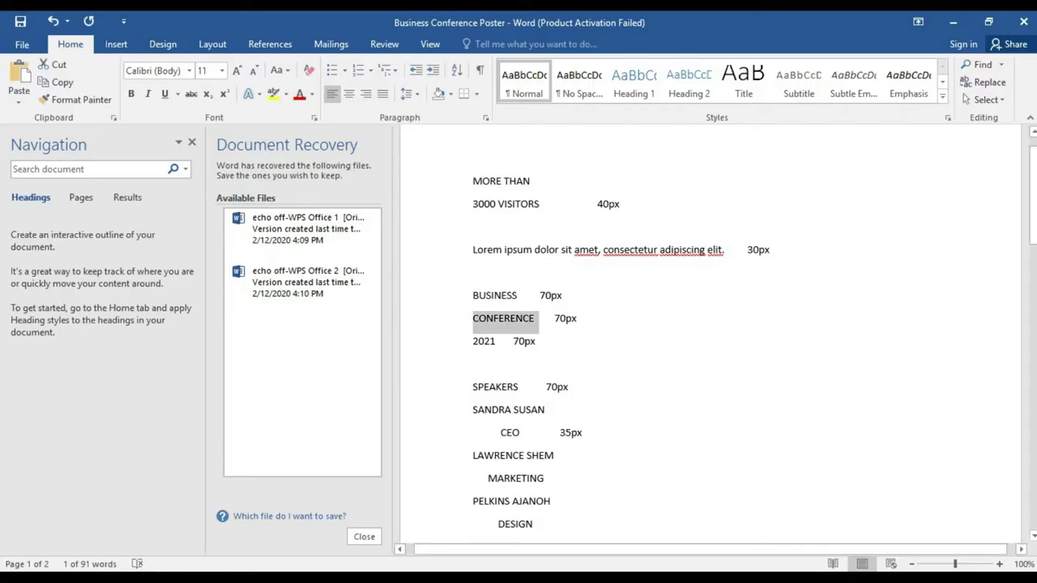
{"action": "key", "text": "alt+Tab"}
{"action": "left_click", "coordinate": [644, 277]}
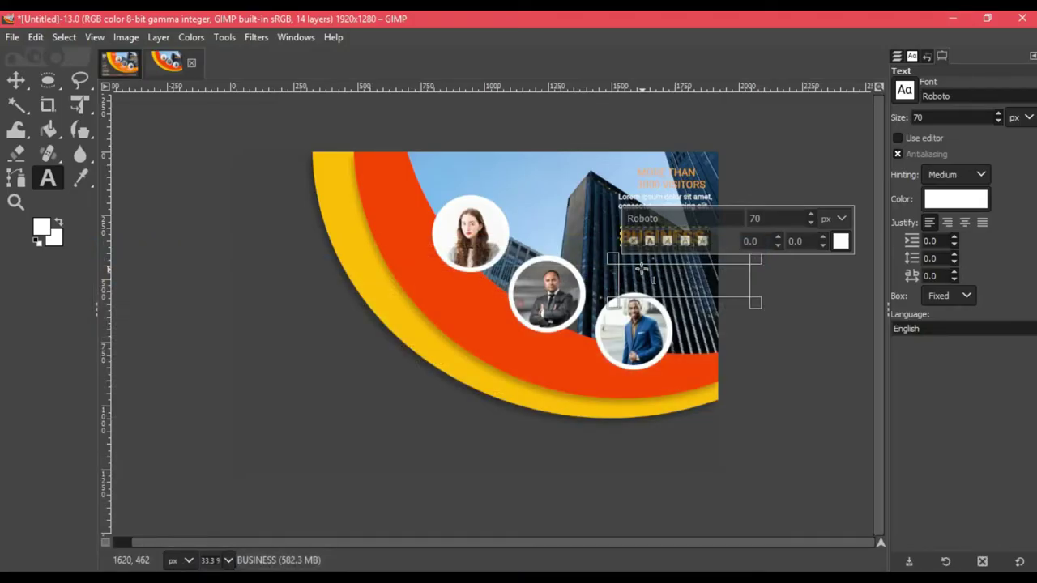
{"action": "right_click", "coordinate": [643, 277]}
{"action": "left_click", "coordinate": [672, 315]}
Resize and nudge the CONFERENCE box so the word fits on one line
{"action": "mouse_move", "coordinate": [652, 277]}
{"action": "left_mouse_down"}
{"action": "mouse_move", "coordinate": [598, 282]}
{"action": "mouse_move", "coordinate": [641, 242]}
{"action": "left_mouse_up"}
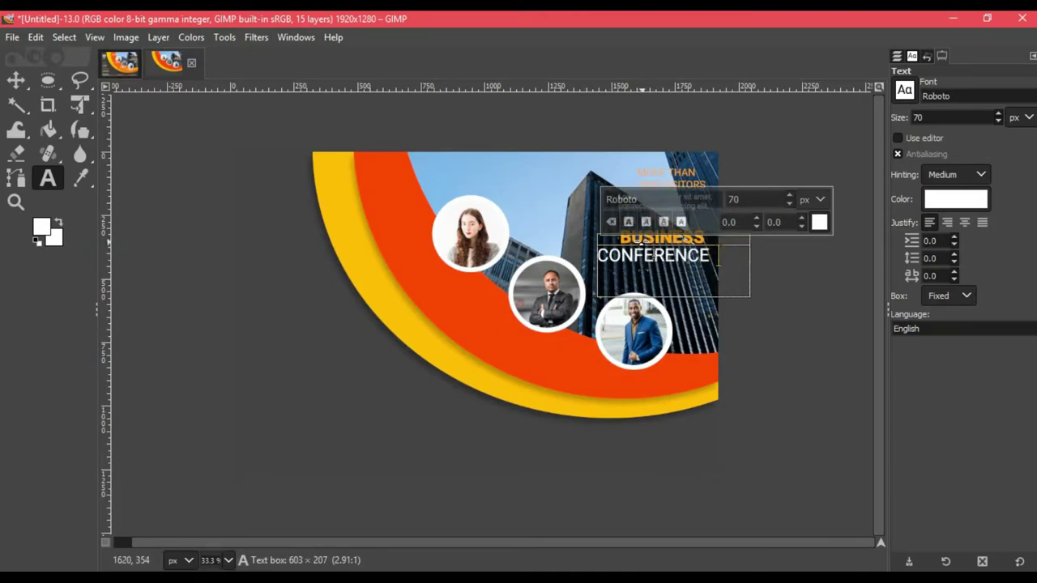
{"action": "left_click", "coordinate": [806, 261]}
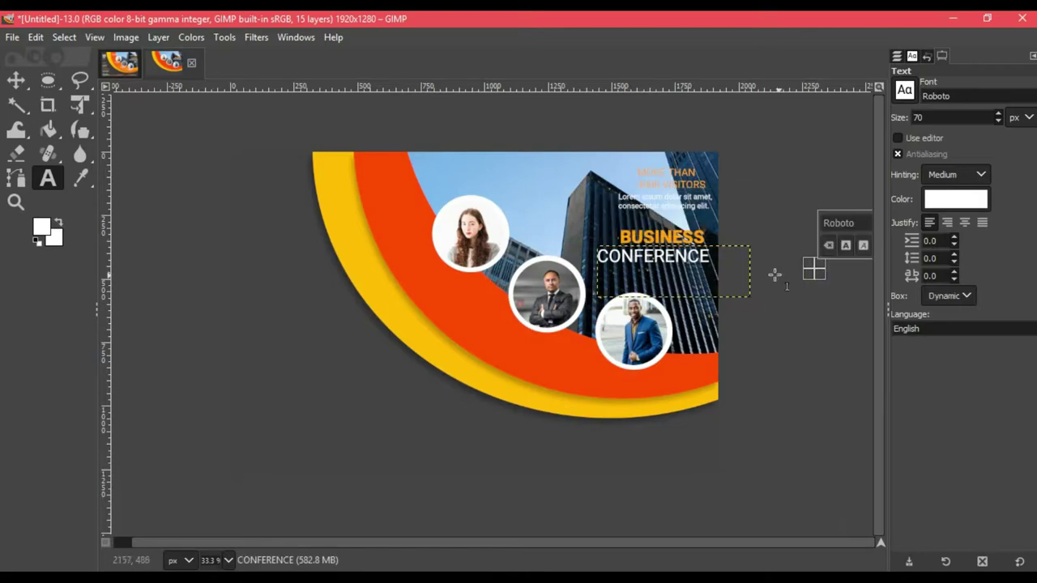
{"action": "left_click", "coordinate": [599, 267]}
{"action": "left_click_drag", "start_coordinate": [600, 270], "coordinate": [599, 270]}
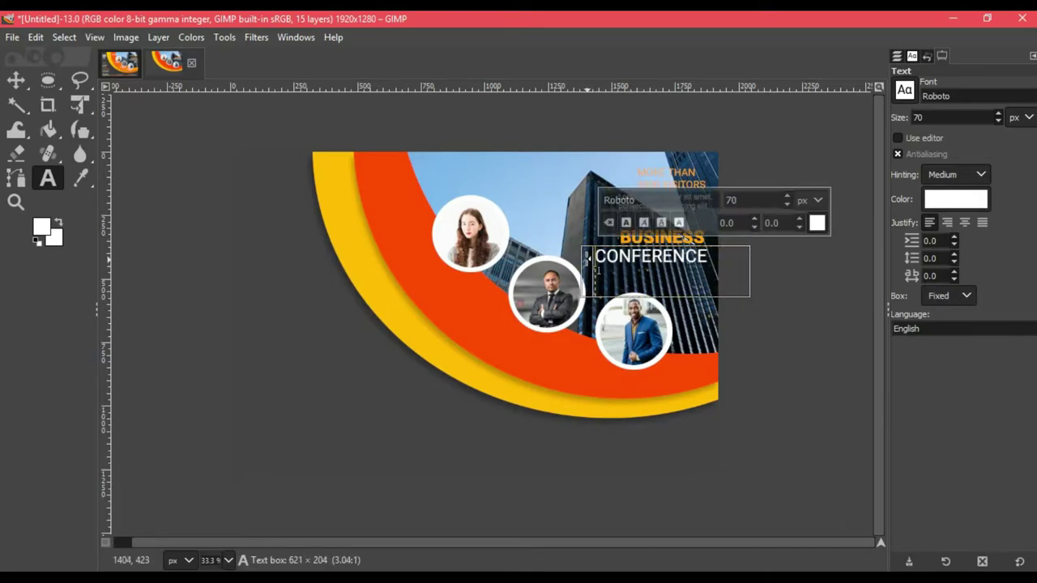
{"action": "left_click", "coordinate": [790, 263]}
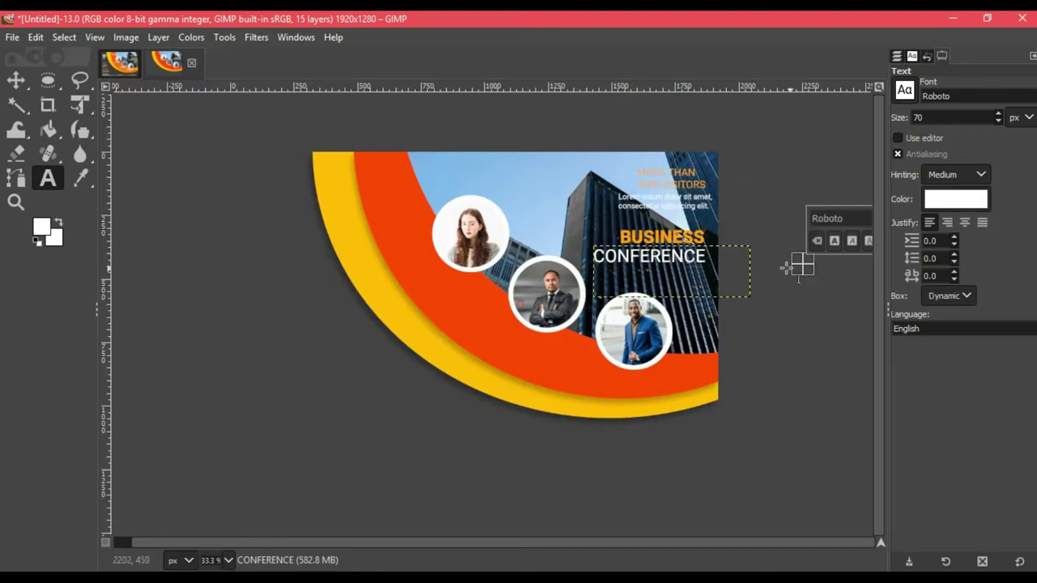
{"action": "left_click_drag", "start_coordinate": [750, 297], "coordinate": [754, 268]}
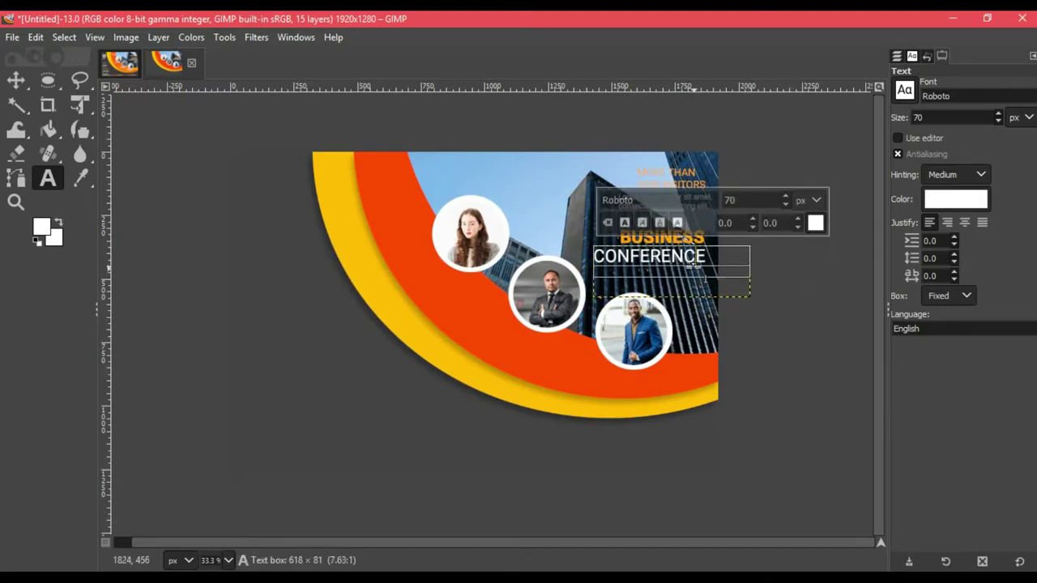
{"action": "left_click", "coordinate": [825, 270]}
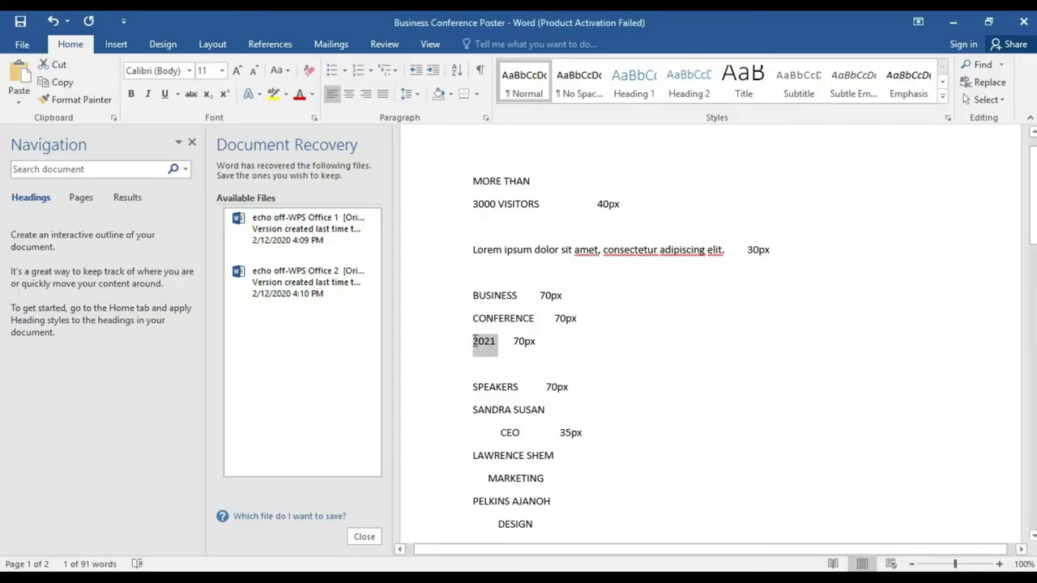
Copy 2021 and paste it into a new text box below CONFERENCE
{"action": "right_click", "coordinate": [478, 346]}
{"action": "left_click", "coordinate": [509, 366]}
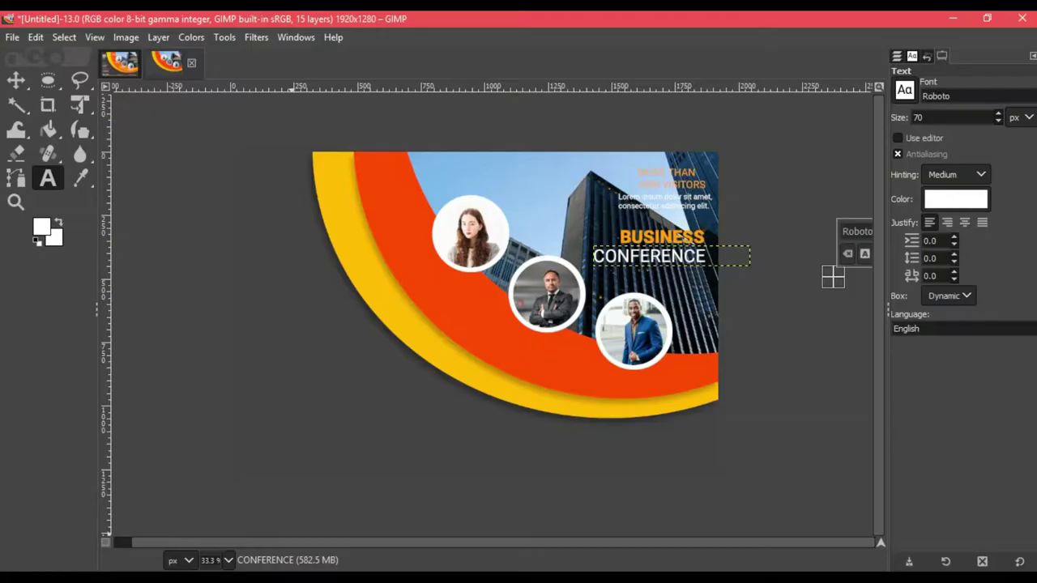
{"action": "left_click", "coordinate": [119, 64]}
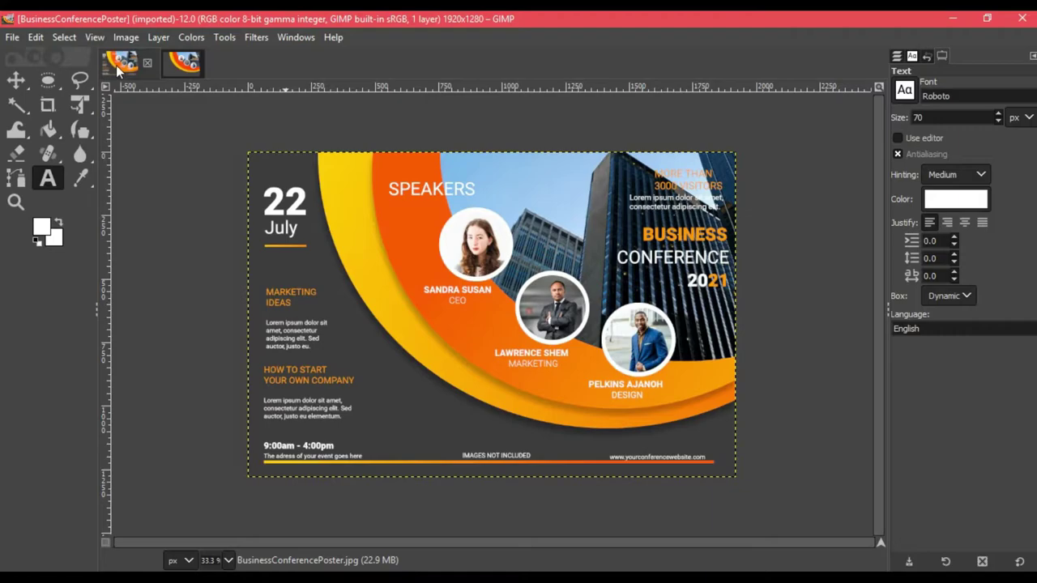
{"action": "left_click", "coordinate": [182, 67]}
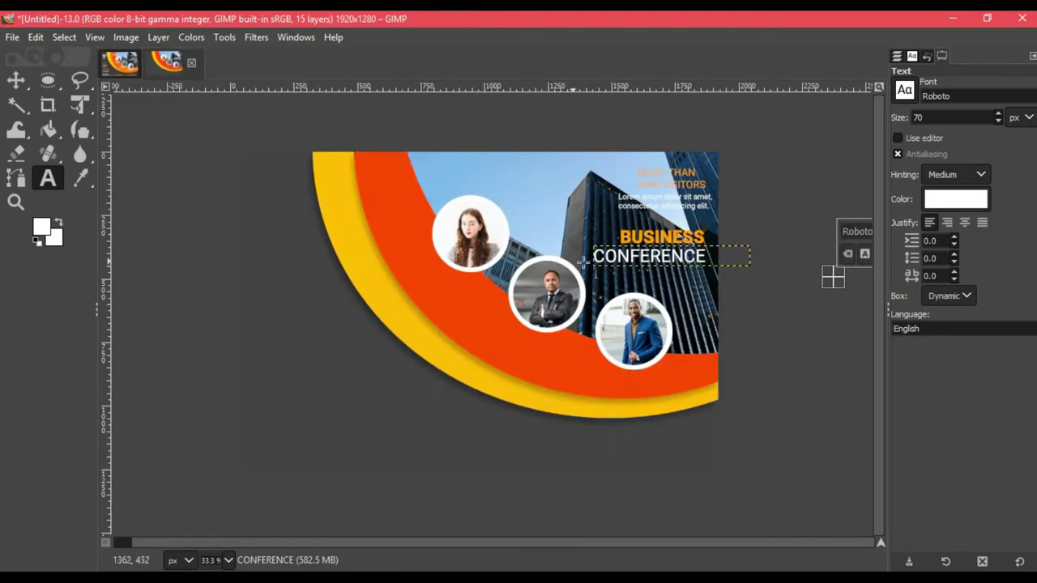
{"action": "left_click", "coordinate": [652, 283]}
{"action": "right_click", "coordinate": [668, 299]}
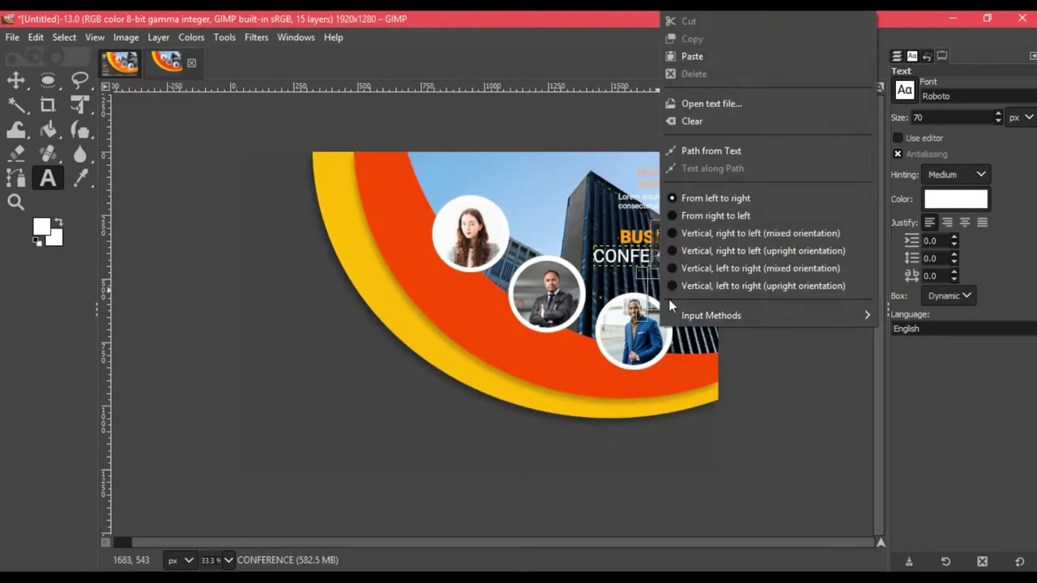
{"action": "left_click", "coordinate": [684, 58]}
Set 2021 to Roboto Heavy and colour its last two digits orange
{"action": "left_click", "coordinate": [134, 63]}
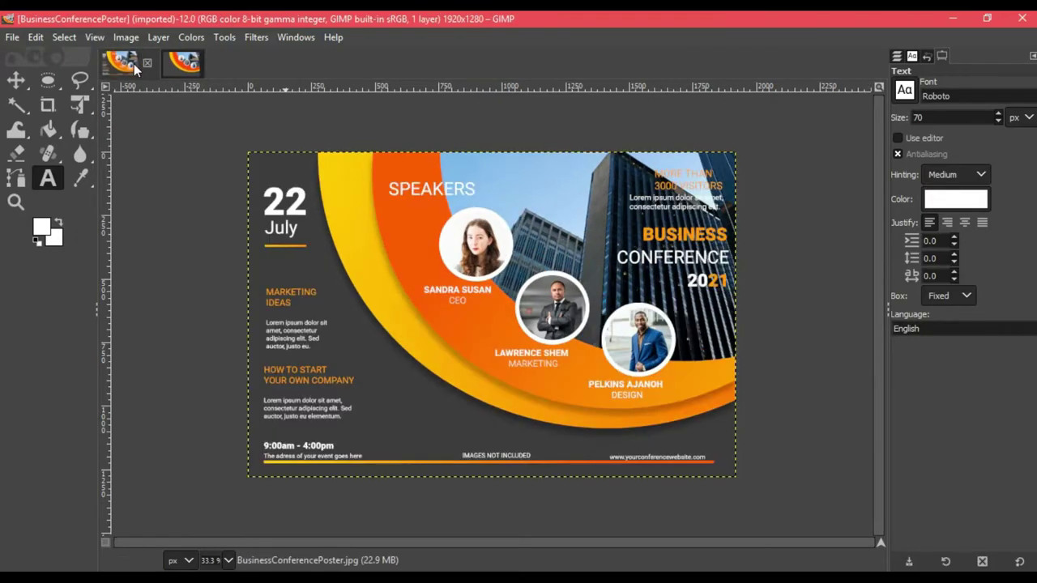
{"action": "left_click", "coordinate": [166, 63]}
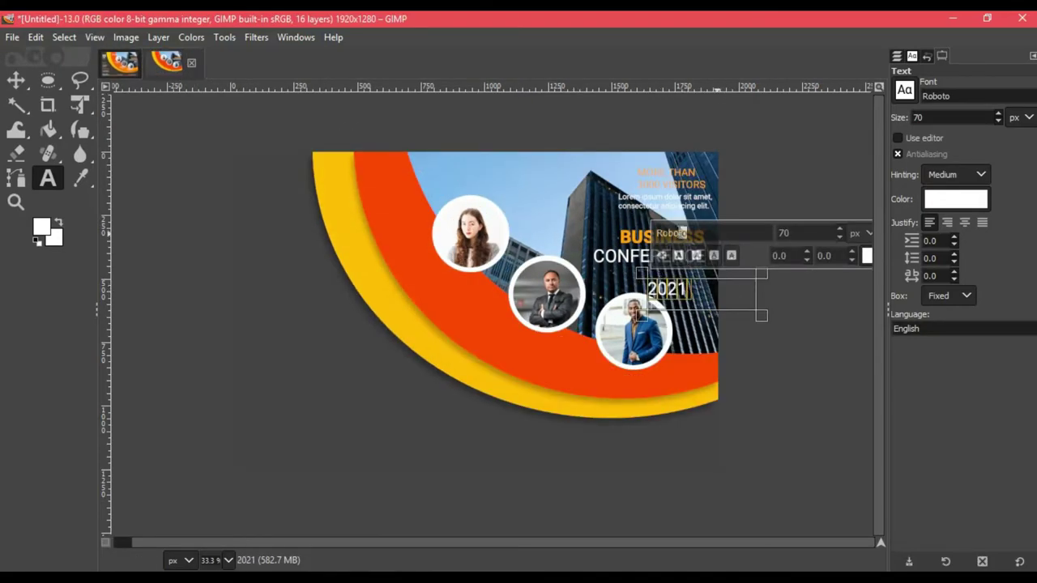
{"action": "left_click", "coordinate": [677, 231]}
{"action": "left_click", "coordinate": [728, 317]}
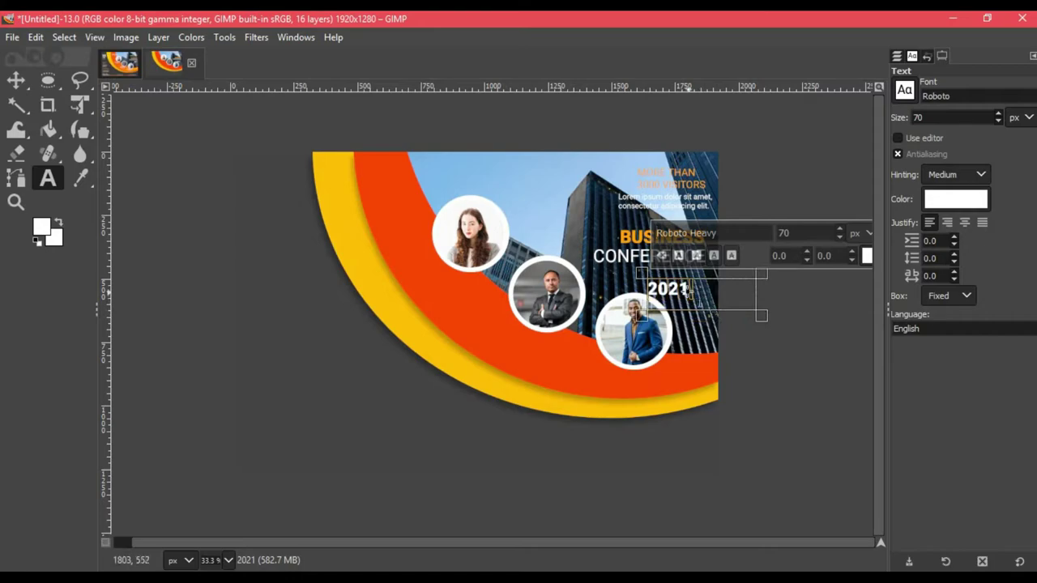
{"action": "left_click", "coordinate": [867, 256]}
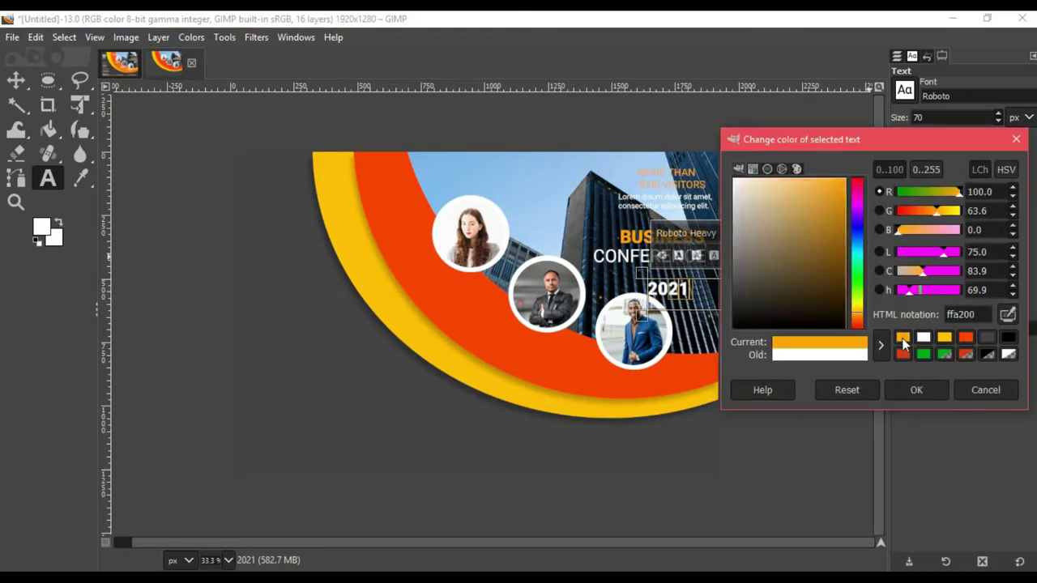
{"action": "left_click", "coordinate": [919, 389]}
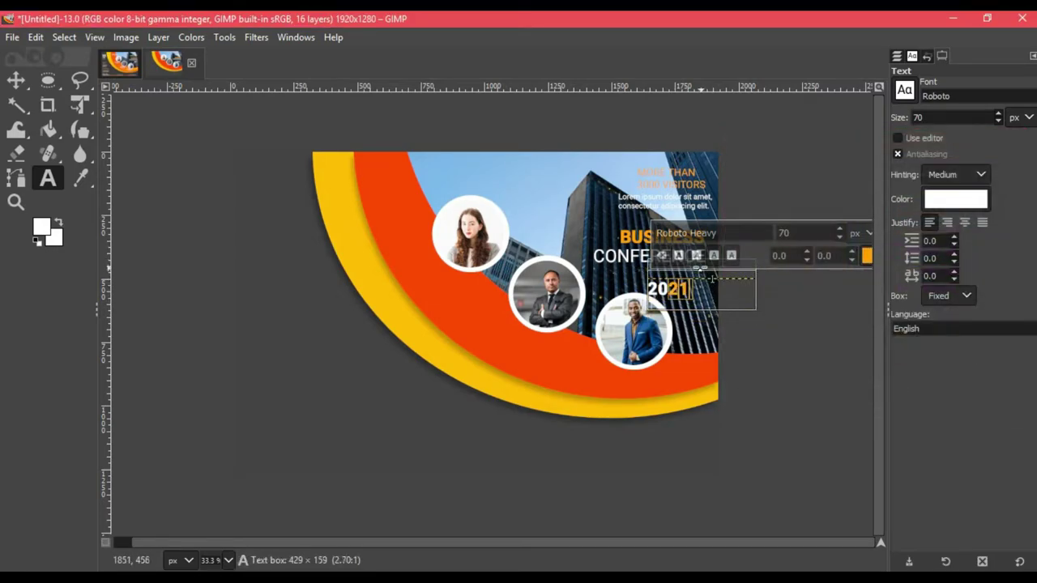
Move 2021 up just beneath CONFERENCE and finish editing it
{"action": "mouse_move", "coordinate": [640, 296]}
{"action": "left_mouse_down"}
{"action": "mouse_move", "coordinate": [639, 285]}
{"action": "mouse_move", "coordinate": [658, 289]}
{"action": "left_mouse_up"}
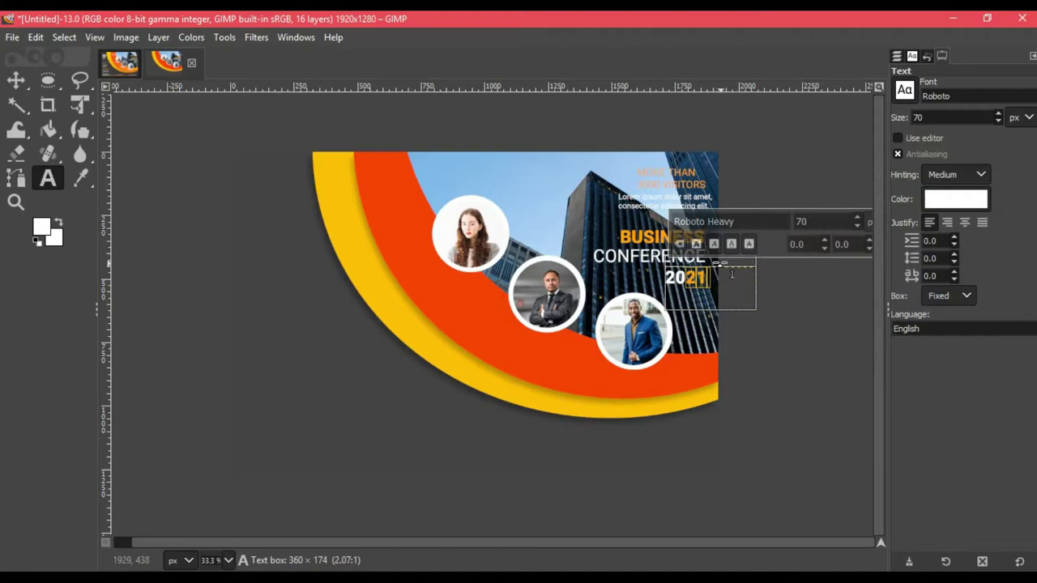
{"action": "left_click", "coordinate": [785, 275]}
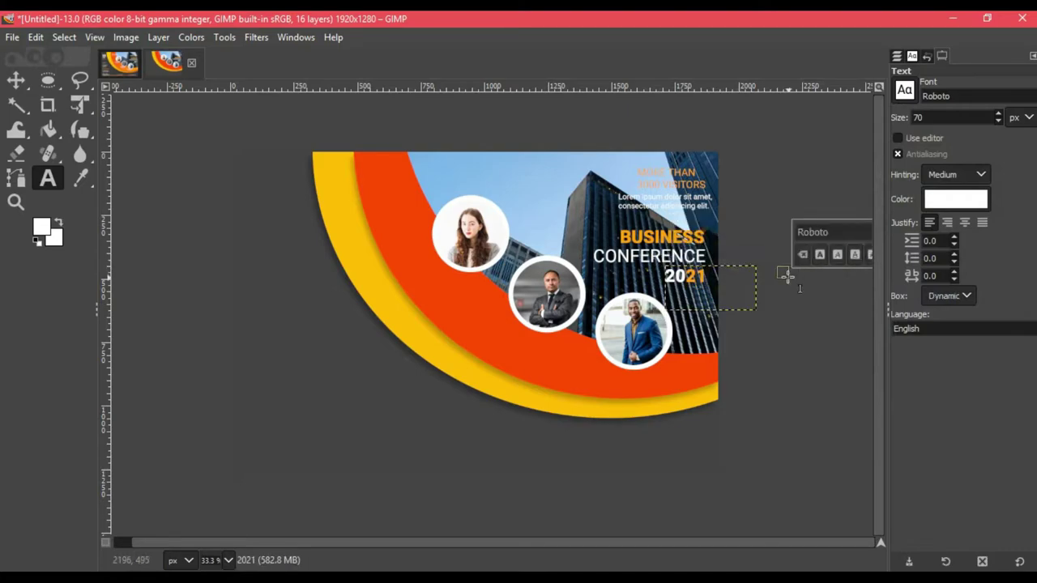
{"action": "left_click", "coordinate": [739, 287]}
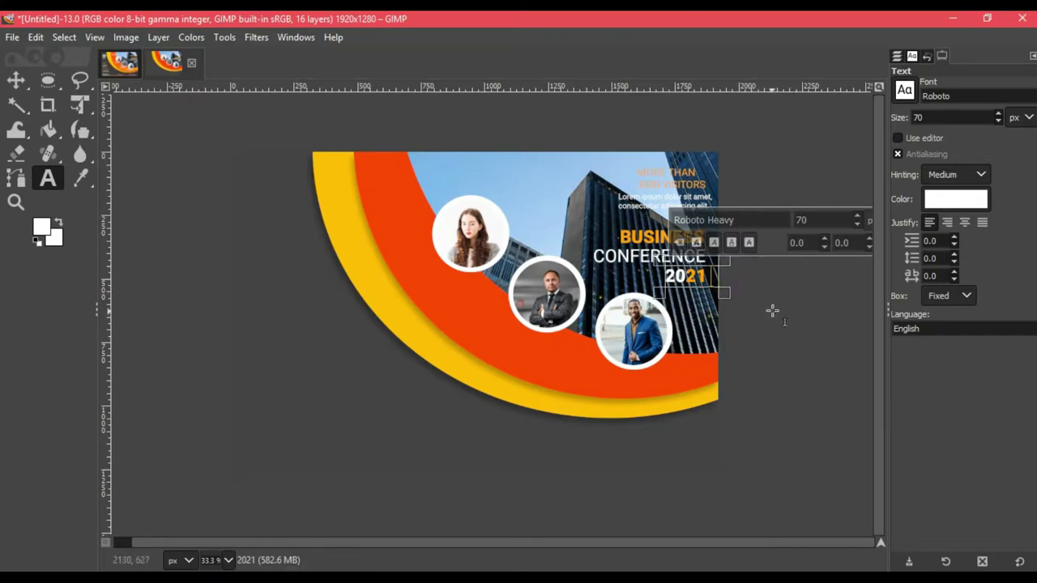
{"action": "left_click", "coordinate": [769, 308]}
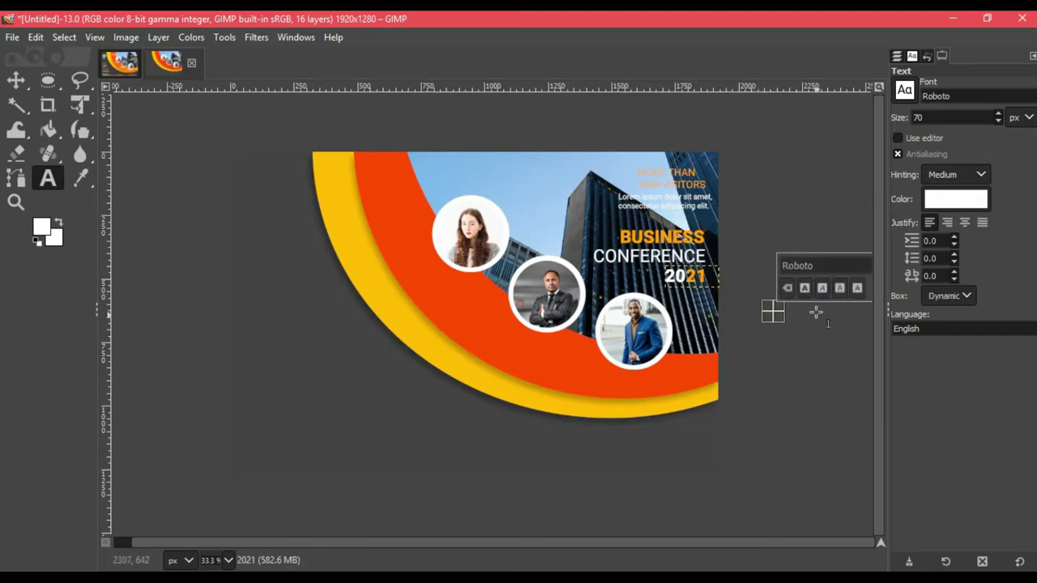
{"action": "key", "text": "ctrl+l"}
Lower Layer 1's opacity to preview a lighter backdrop, then restore it to about 98
{"action": "left_click", "coordinate": [998, 463]}
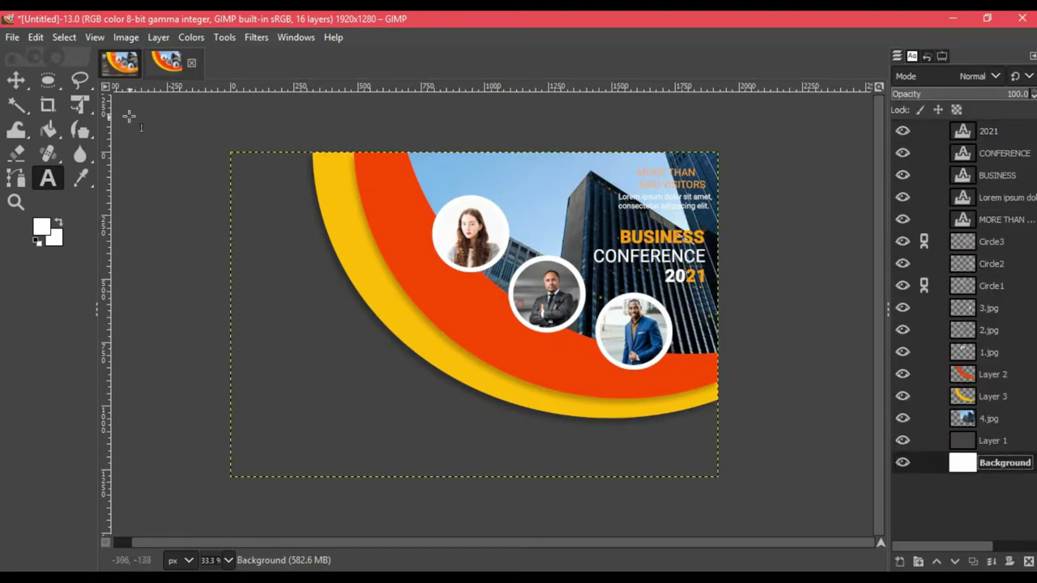
{"action": "left_click", "coordinate": [1019, 139]}
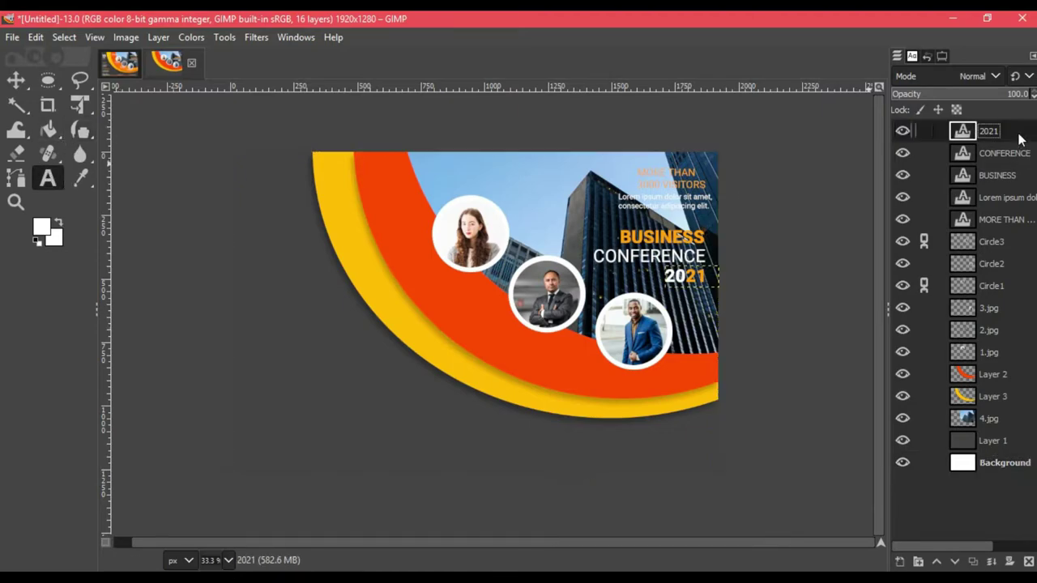
{"action": "left_click", "coordinate": [1018, 441]}
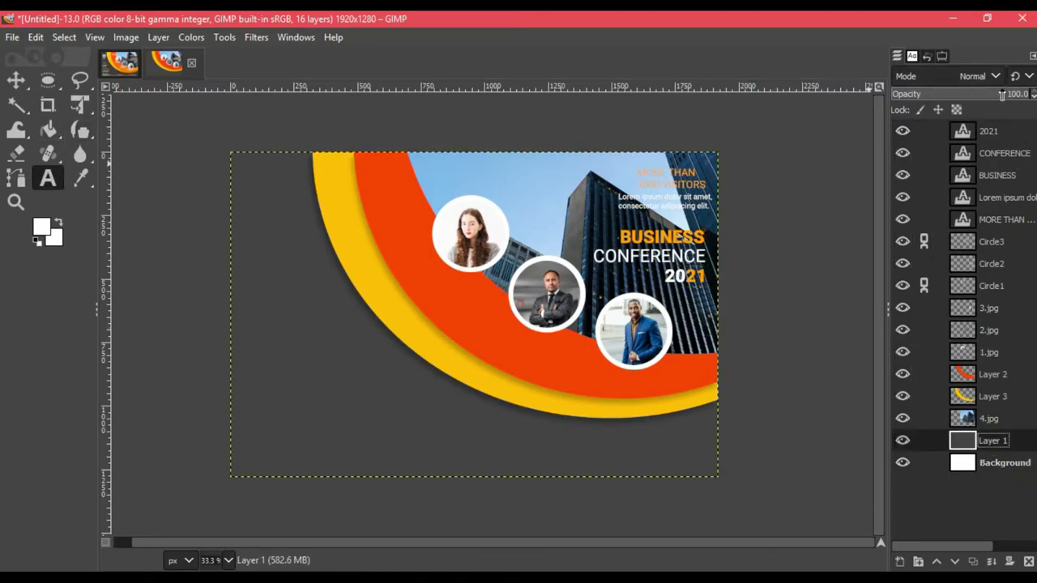
{"action": "left_click", "coordinate": [1001, 94]}
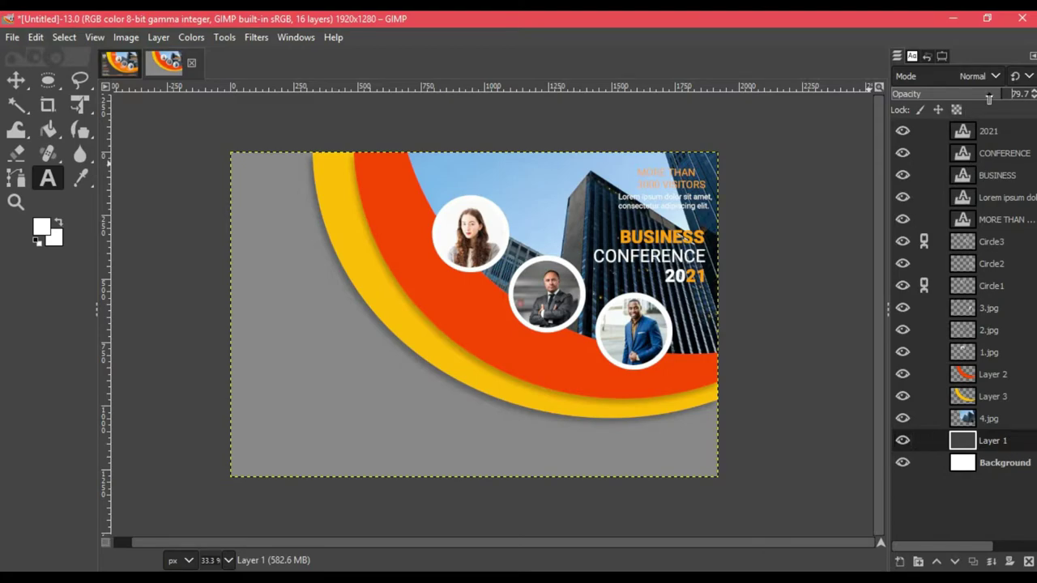
{"action": "left_click_drag", "start_coordinate": [988, 96], "coordinate": [1019, 95]}
{"action": "left_click", "coordinate": [1003, 132]}
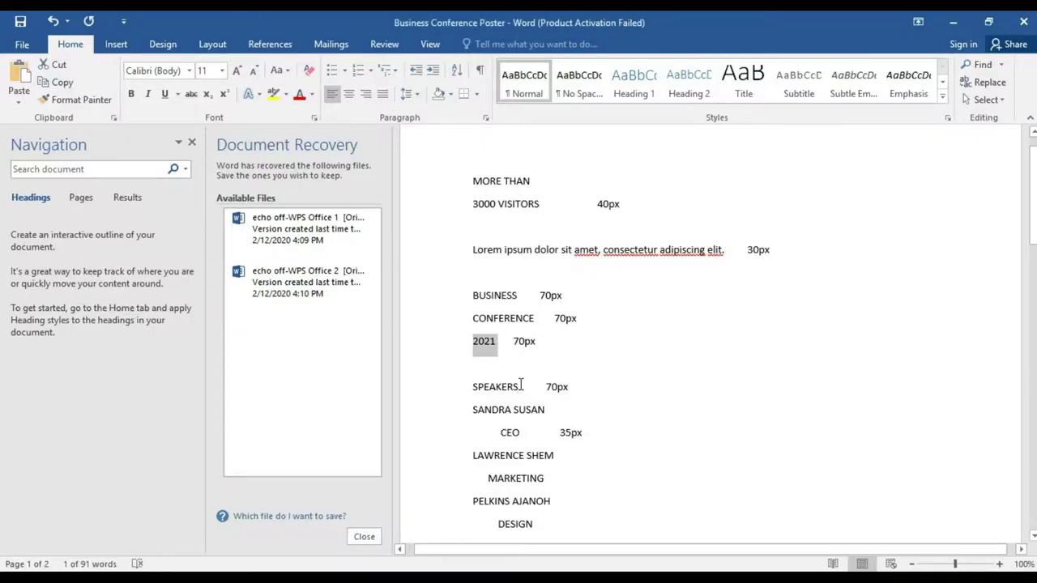
Copy SPEAKERS from the notes and paste it as a heading at the poster's top left
{"action": "left_click_drag", "start_coordinate": [518, 388], "coordinate": [473, 389]}
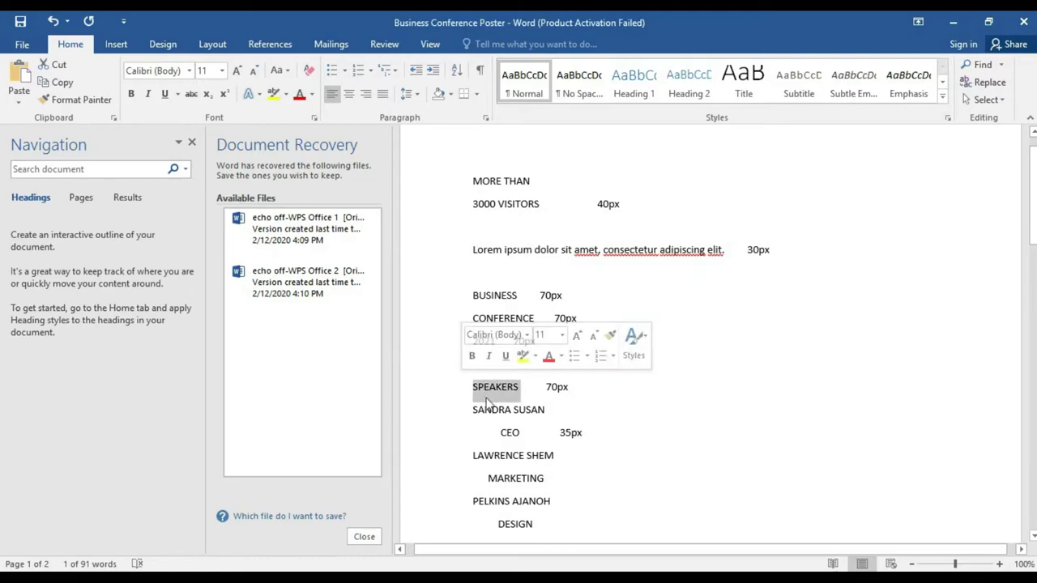
{"action": "right_click", "coordinate": [491, 389]}
{"action": "left_click", "coordinate": [527, 212]}
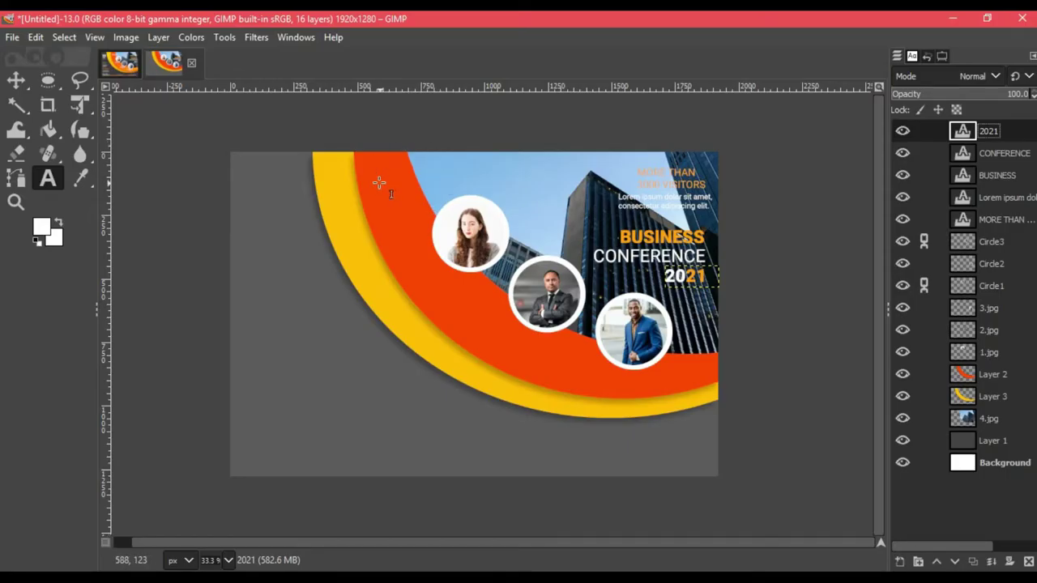
{"action": "left_click", "coordinate": [379, 183]}
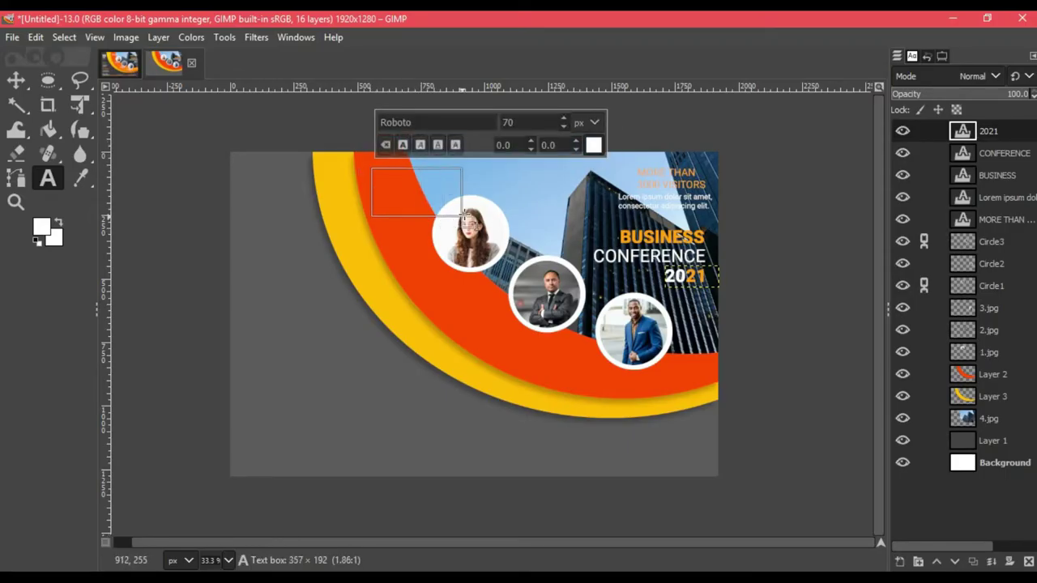
{"action": "key", "text": "ctrl+v"}
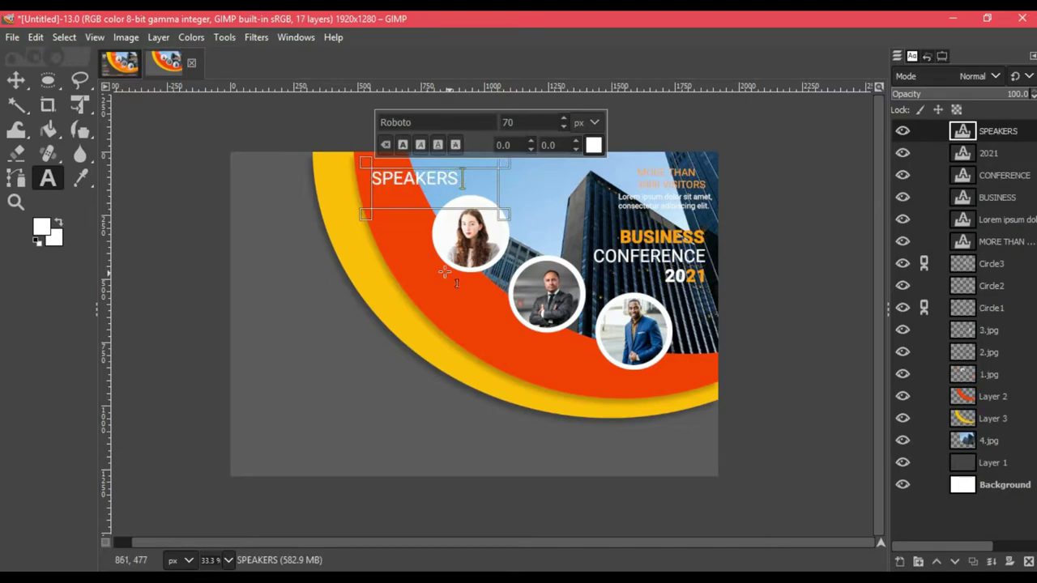
Draw a text box for the first speaker caption and select its name and title lines
{"action": "left_click_drag", "start_coordinate": [427, 271], "coordinate": [526, 312]}
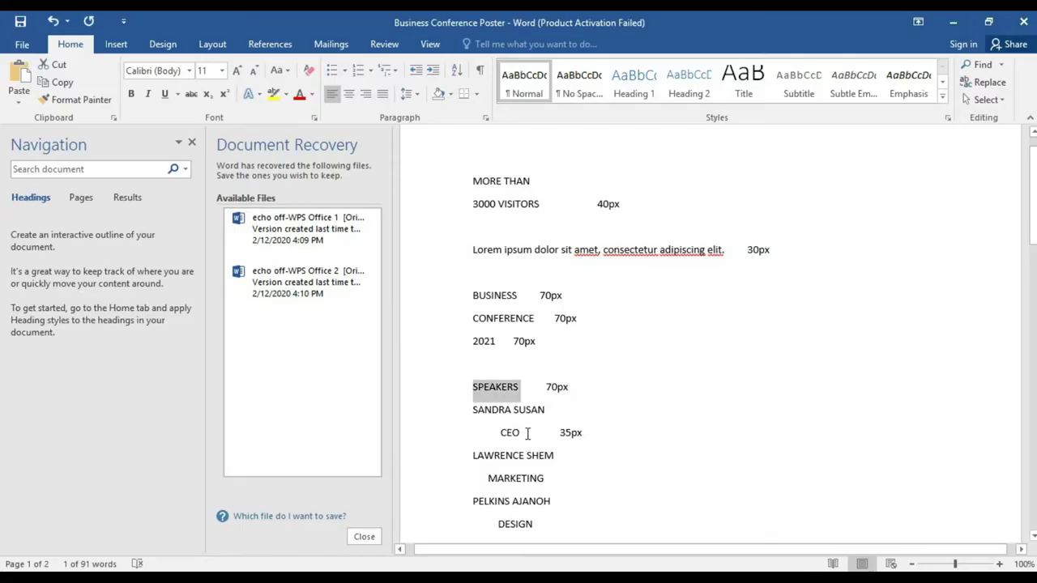
{"action": "left_click_drag", "start_coordinate": [527, 433], "coordinate": [473, 410]}
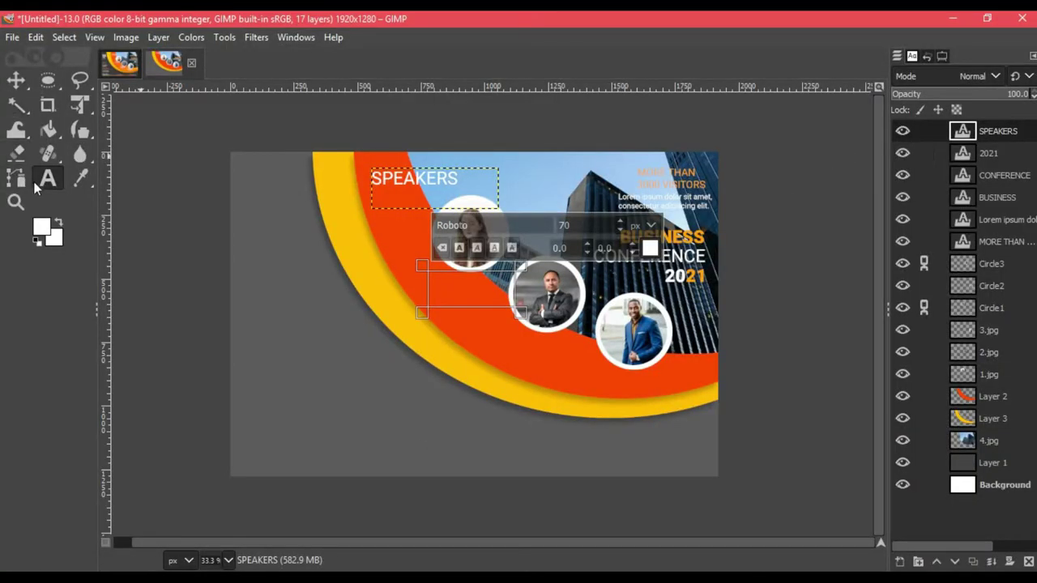
{"action": "double_click", "coordinate": [48, 178]}
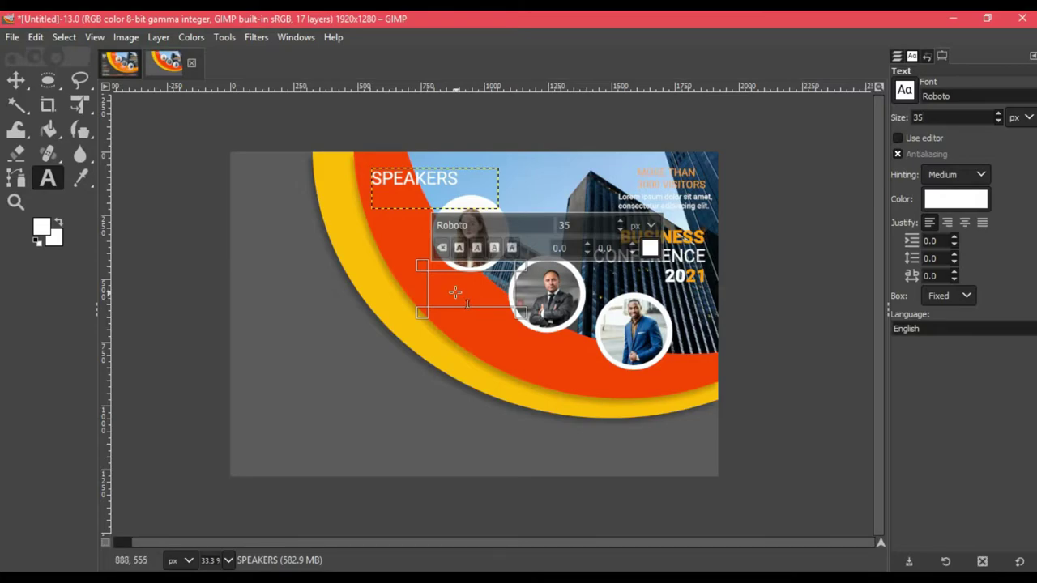
Paste the first speaker's name and CEO caption and position it under the portrait
{"action": "key", "text": "ctrl+v"}
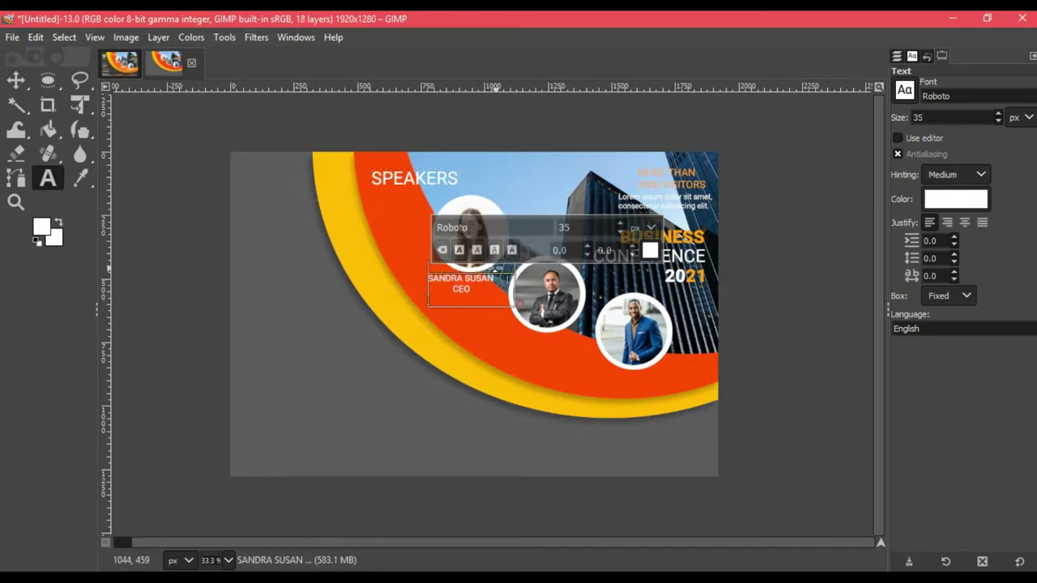
{"action": "left_click_drag", "start_coordinate": [423, 285], "coordinate": [413, 284]}
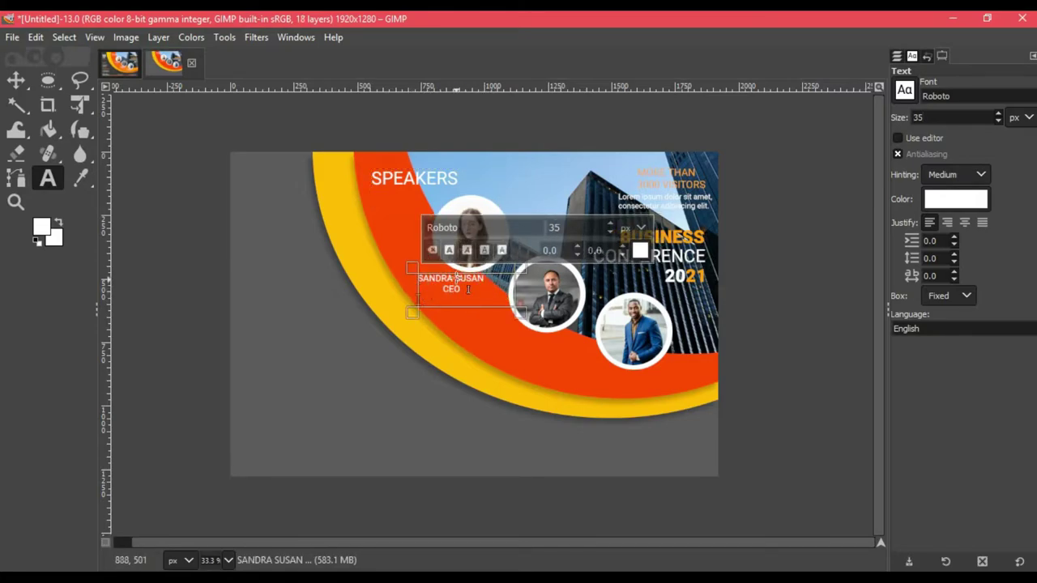
{"action": "left_click_drag", "start_coordinate": [485, 280], "coordinate": [429, 290]}
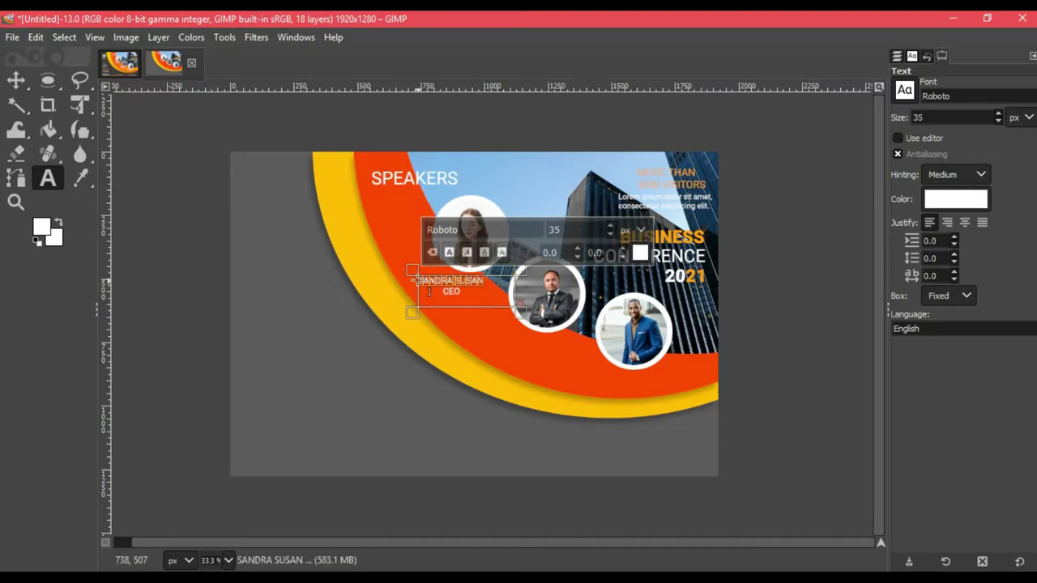
{"action": "left_click", "coordinate": [497, 340]}
Add the second speaker's name and MARKETING caption under his portrait, with the name bolded
{"action": "left_click_drag", "start_coordinate": [479, 335], "coordinate": [604, 364]}
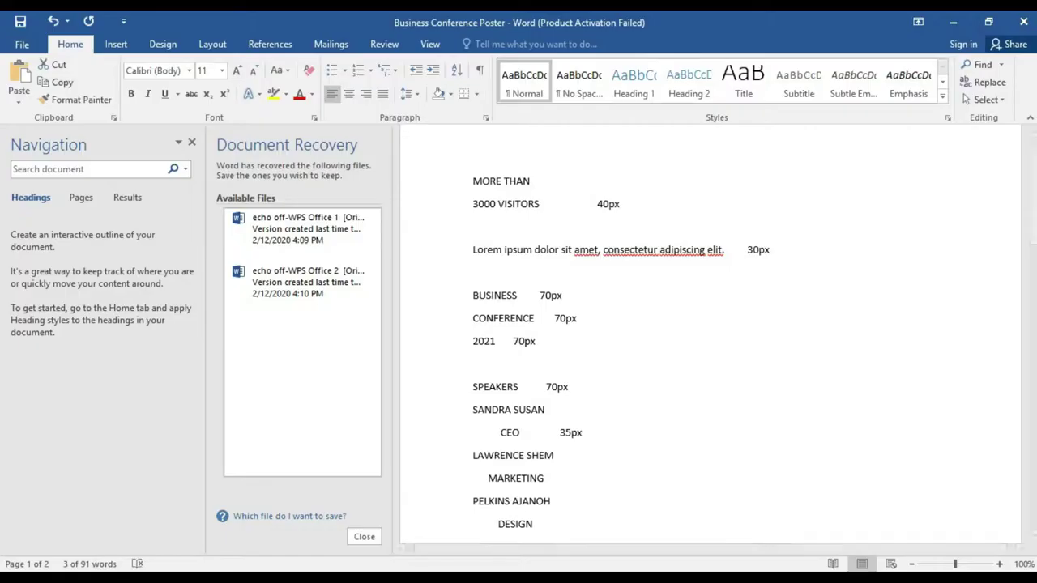
{"action": "mouse_move", "coordinate": [473, 409]}
{"action": "left_mouse_down"}
{"action": "mouse_move", "coordinate": [559, 431]}
{"action": "mouse_move", "coordinate": [472, 417]}
{"action": "left_mouse_up"}
{"action": "scroll", "coordinate": [551, 448], "scroll_direction": "down", "scroll_amount": 1}
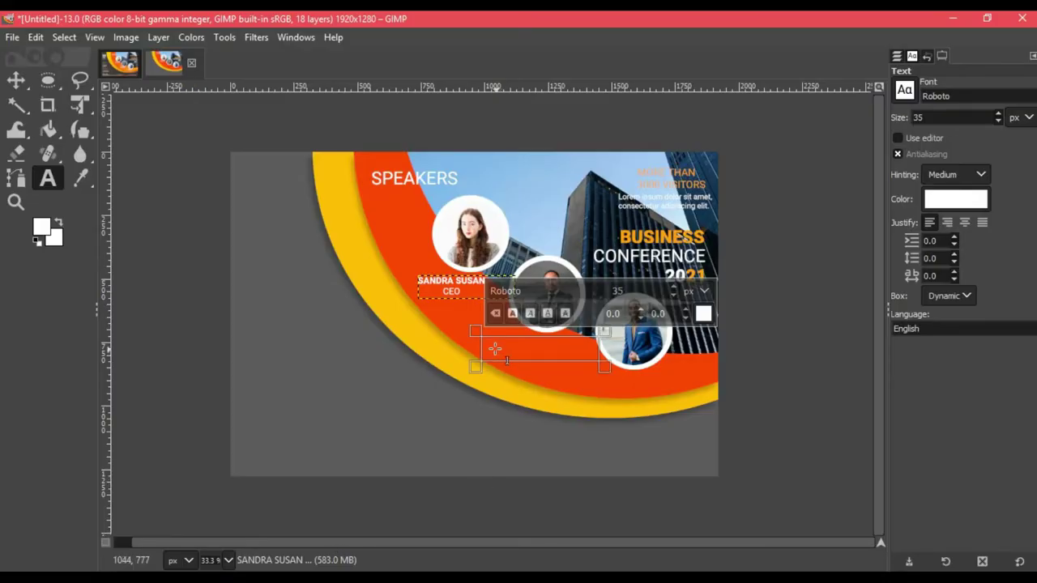
{"action": "key", "text": "ctrl+v"}
{"action": "left_click_drag", "start_coordinate": [555, 342], "coordinate": [482, 341]}
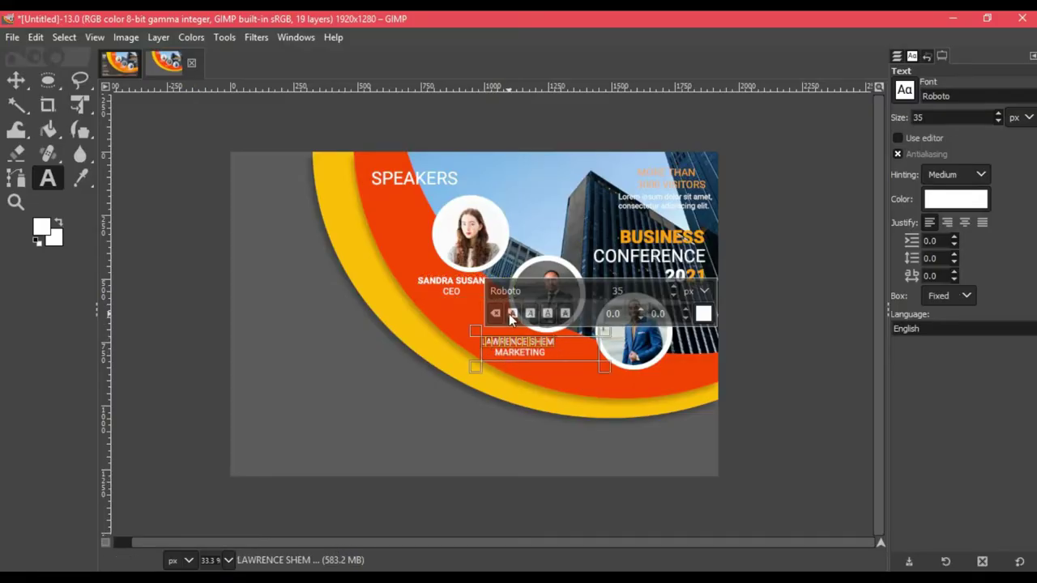
{"action": "left_click", "coordinate": [512, 314]}
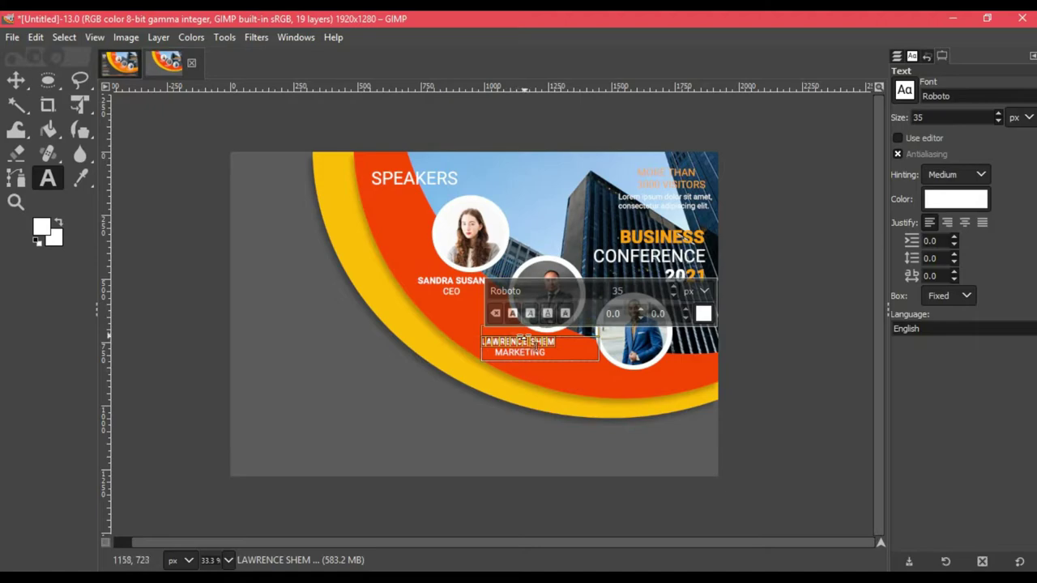
{"action": "left_click_drag", "start_coordinate": [486, 357], "coordinate": [497, 356]}
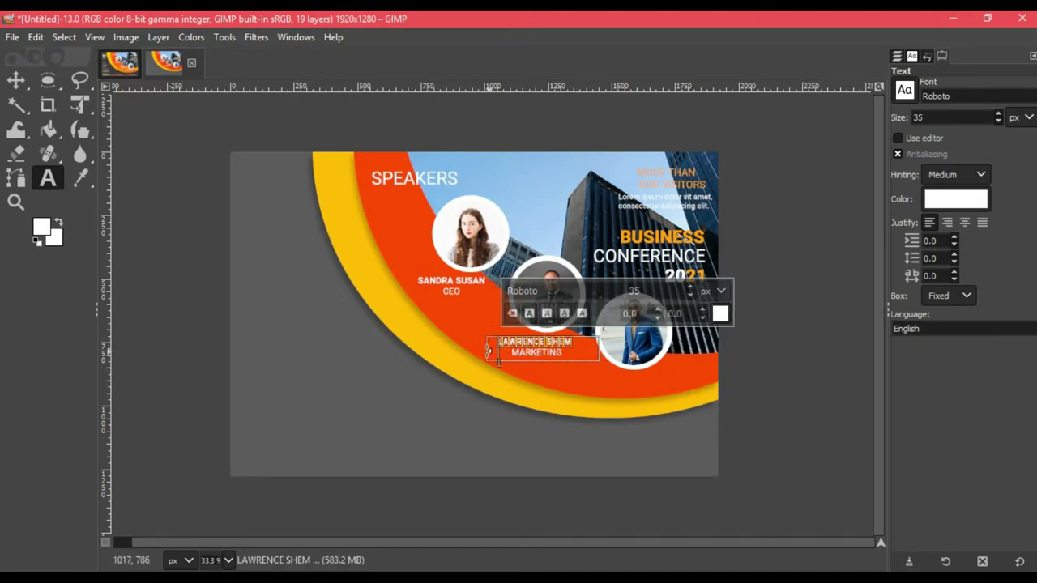
{"action": "left_click", "coordinate": [639, 375]}
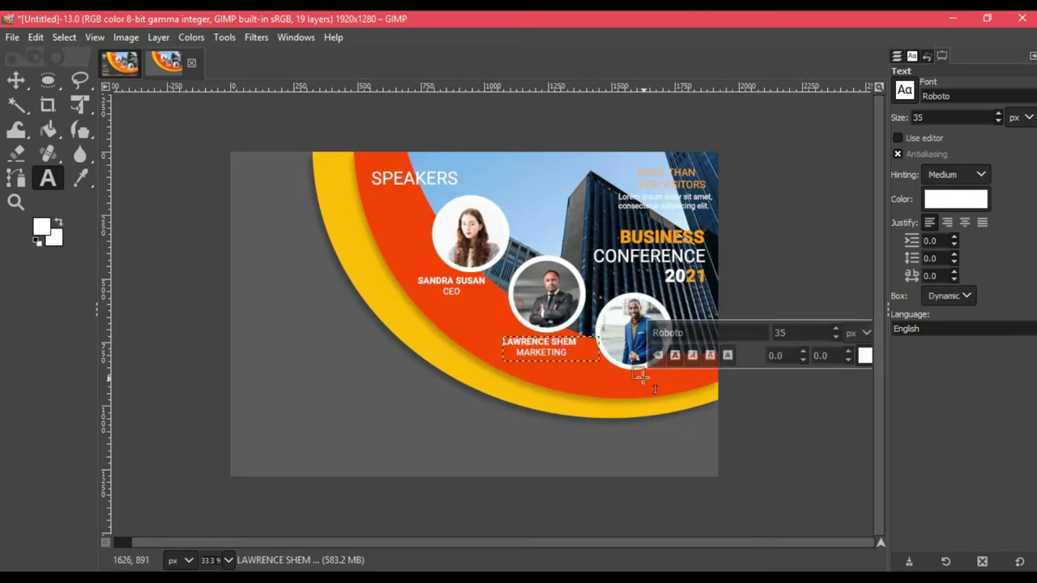
Caption the third portrait with his bold name and DESIGN, then view the reference poster
{"action": "left_click_drag", "start_coordinate": [612, 365], "coordinate": [725, 402]}
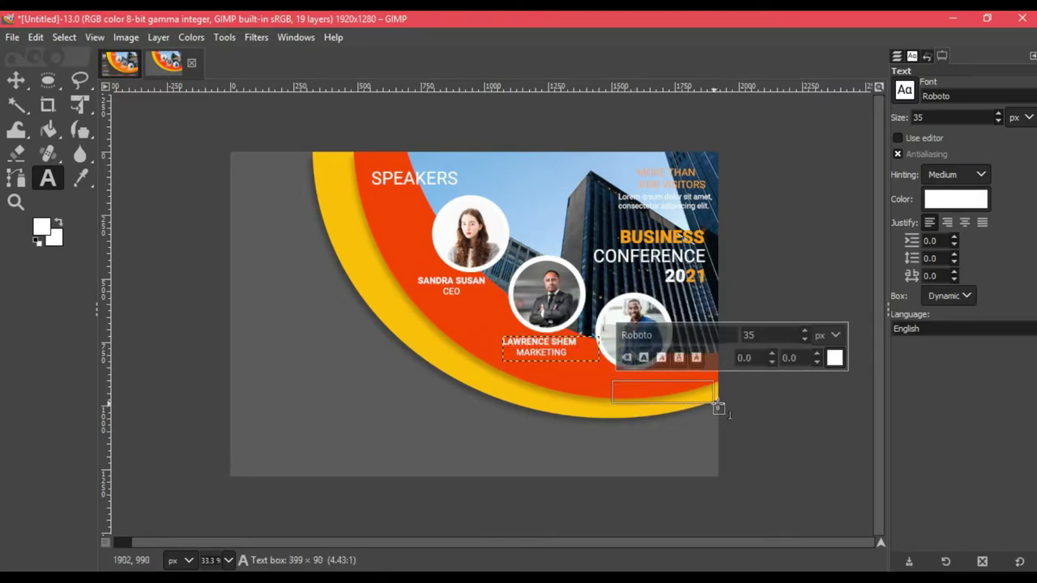
{"action": "key", "text": "alt+Tab"}
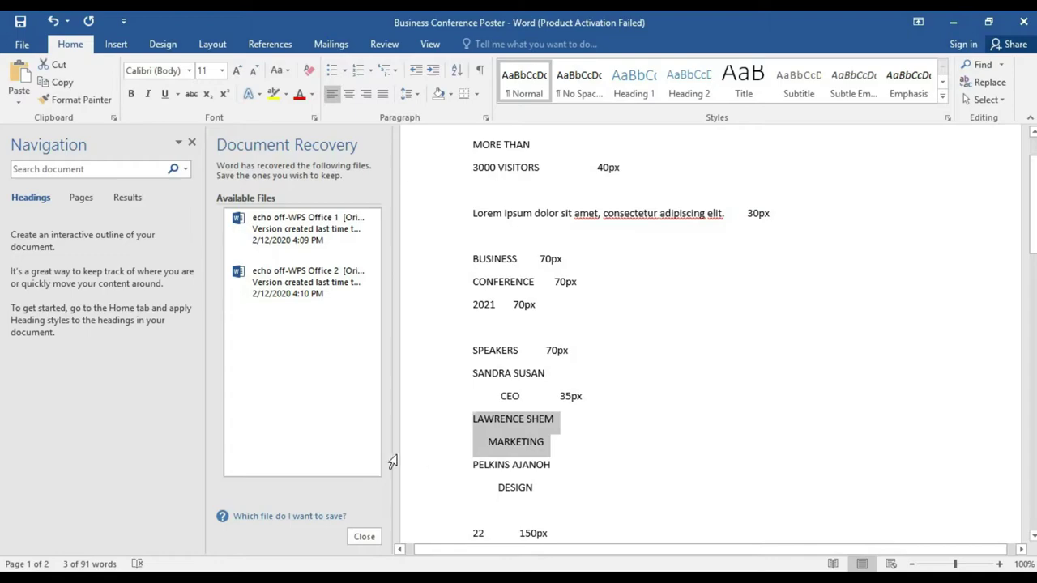
{"action": "left_click_drag", "start_coordinate": [536, 486], "coordinate": [484, 463]}
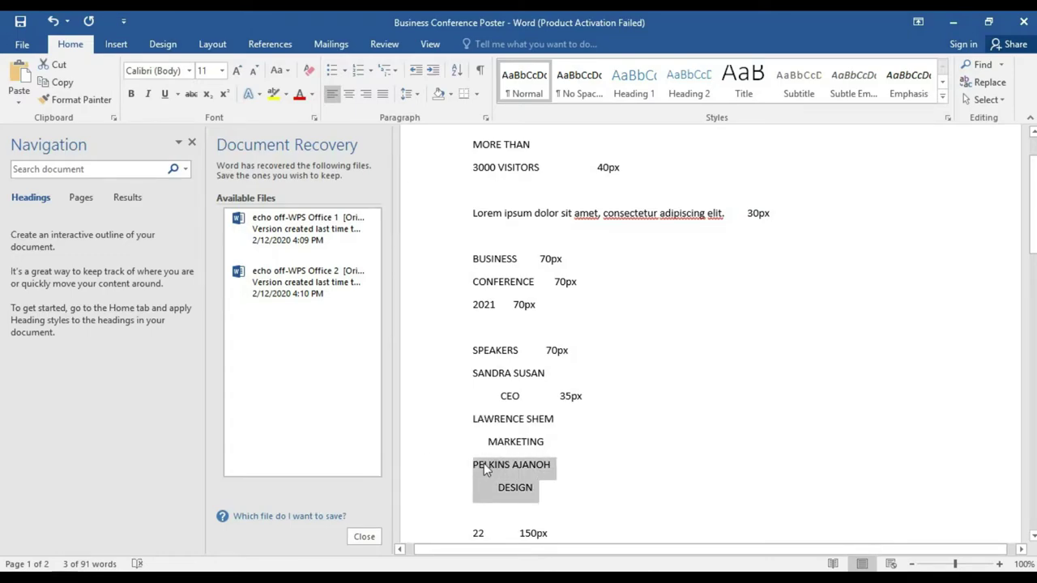
{"action": "key", "text": "alt+Tab"}
{"action": "key", "text": "ctrl+v"}
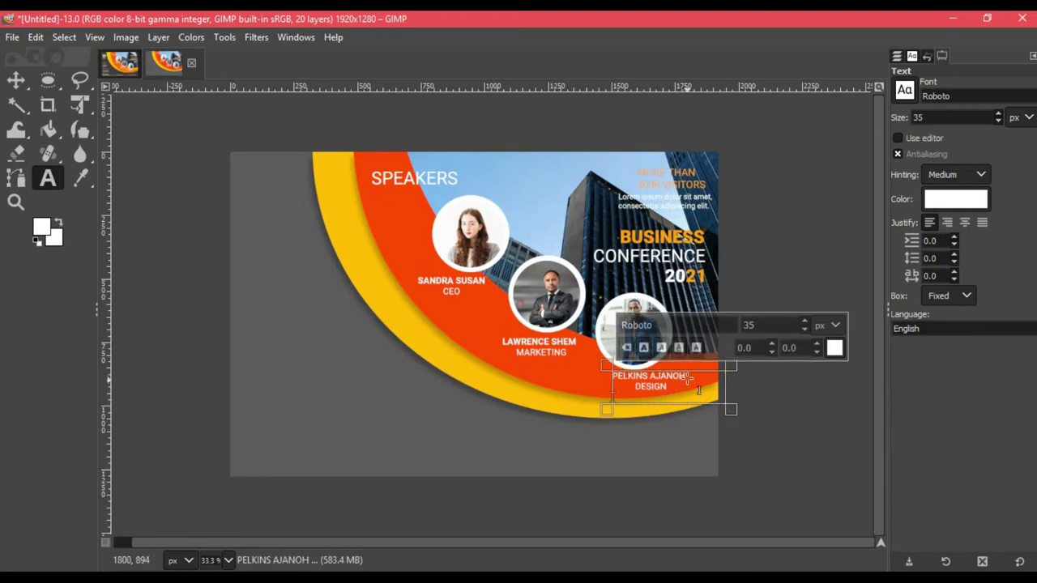
{"action": "left_click_drag", "start_coordinate": [687, 378], "coordinate": [576, 377]}
{"action": "left_click", "coordinate": [645, 349]}
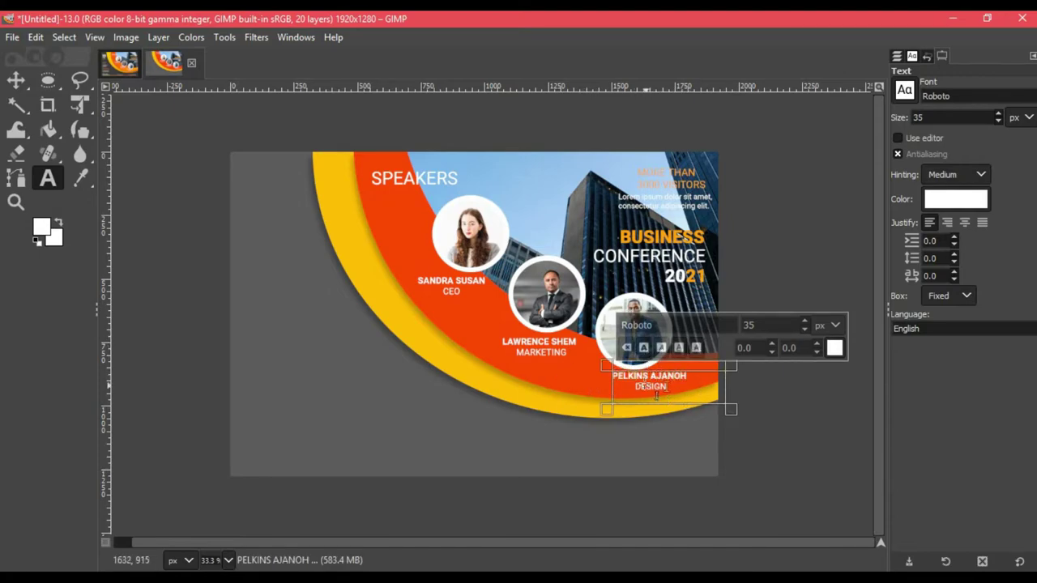
{"action": "left_click", "coordinate": [662, 377]}
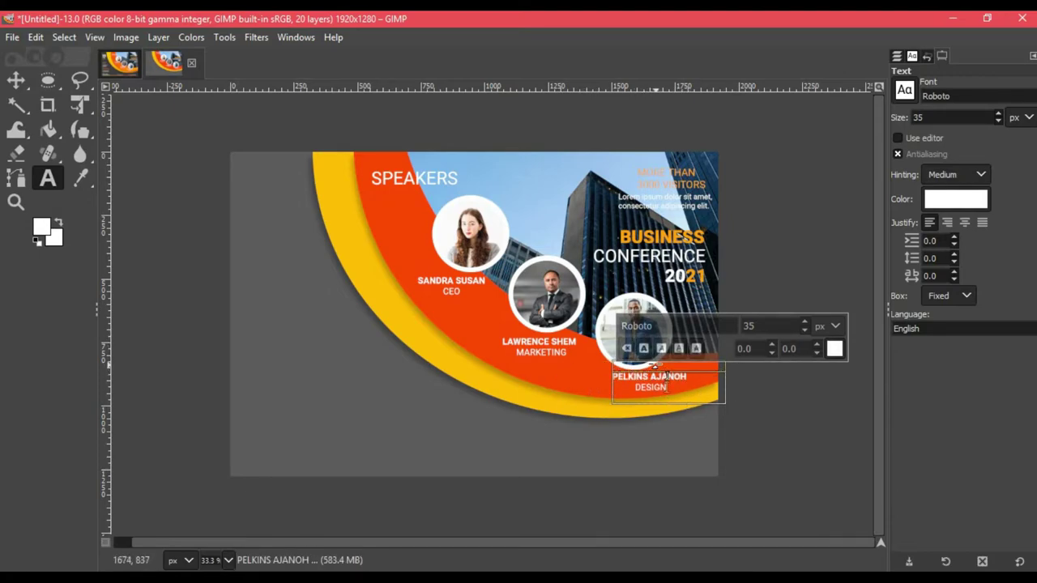
{"action": "left_click", "coordinate": [773, 399]}
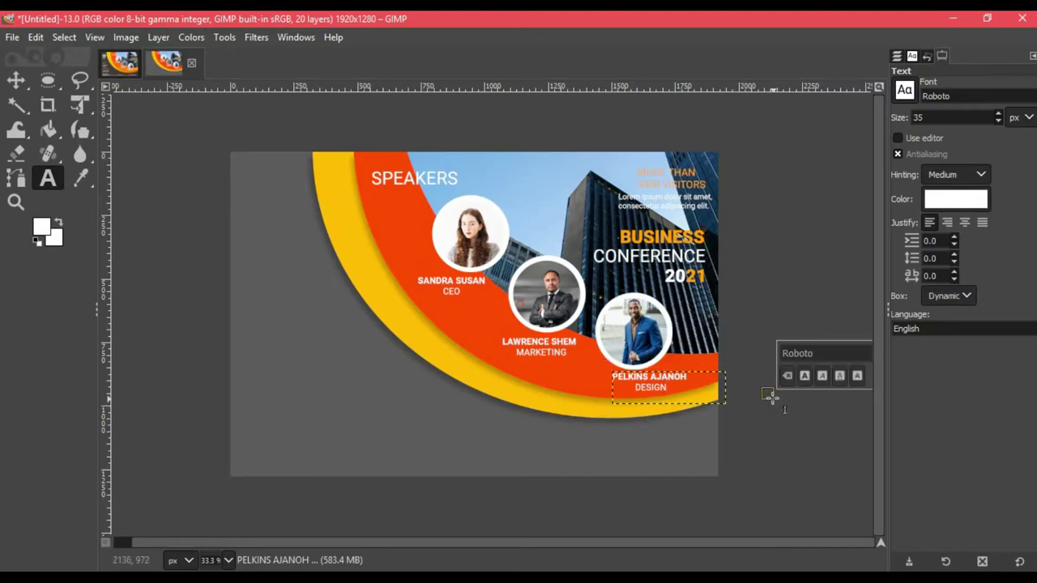
{"action": "left_click", "coordinate": [123, 65]}
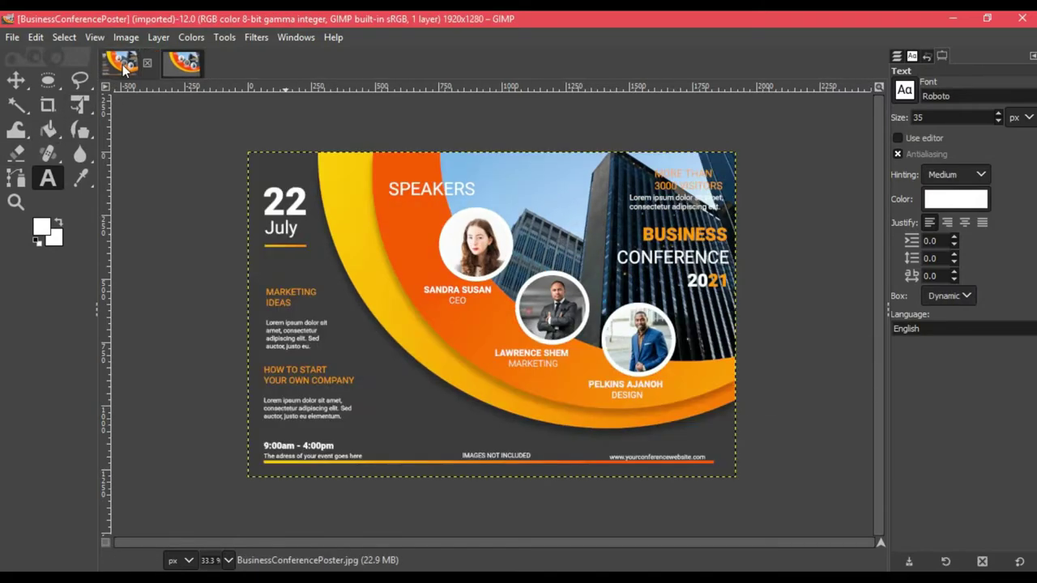
Return to the poster, show the Layers panel, and copy '22' from the Word notes
{"action": "left_click", "coordinate": [170, 65]}
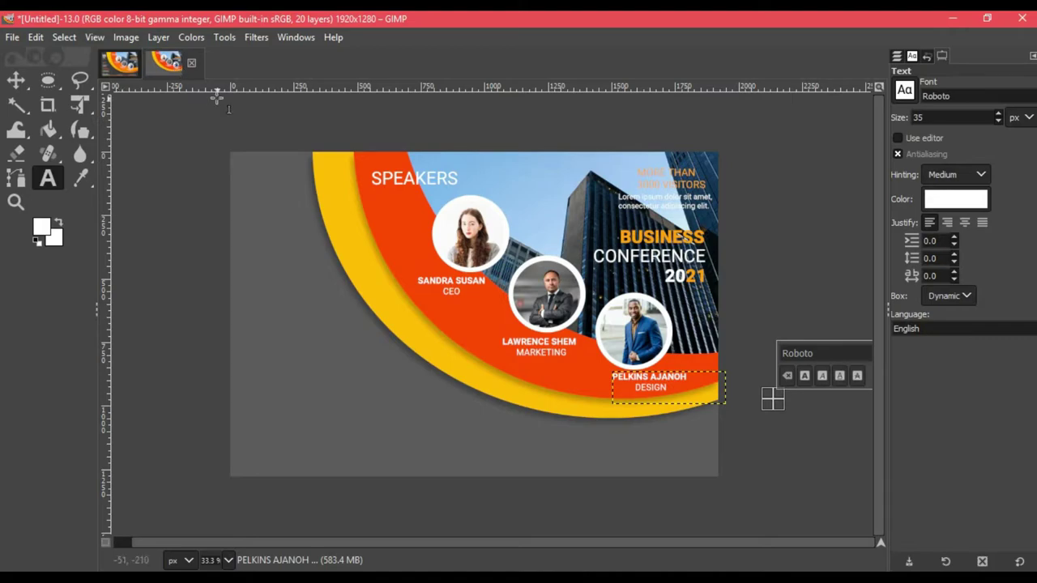
{"action": "key", "text": "ctrl+l"}
{"action": "scroll", "coordinate": [999, 328], "scroll_direction": "down", "scroll_amount": 1}
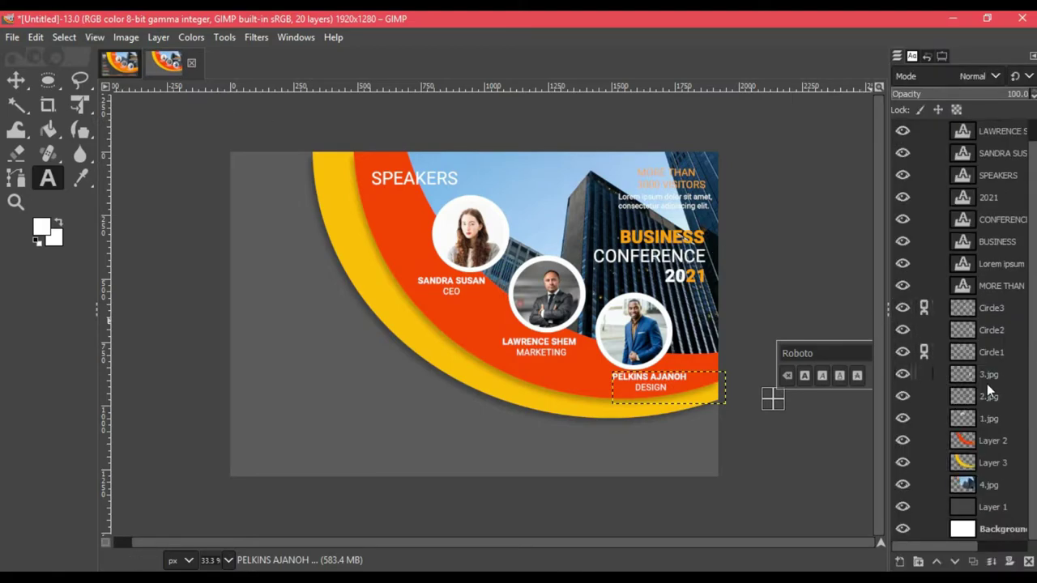
{"action": "left_click_drag", "start_coordinate": [772, 210], "coordinate": [791, 209]}
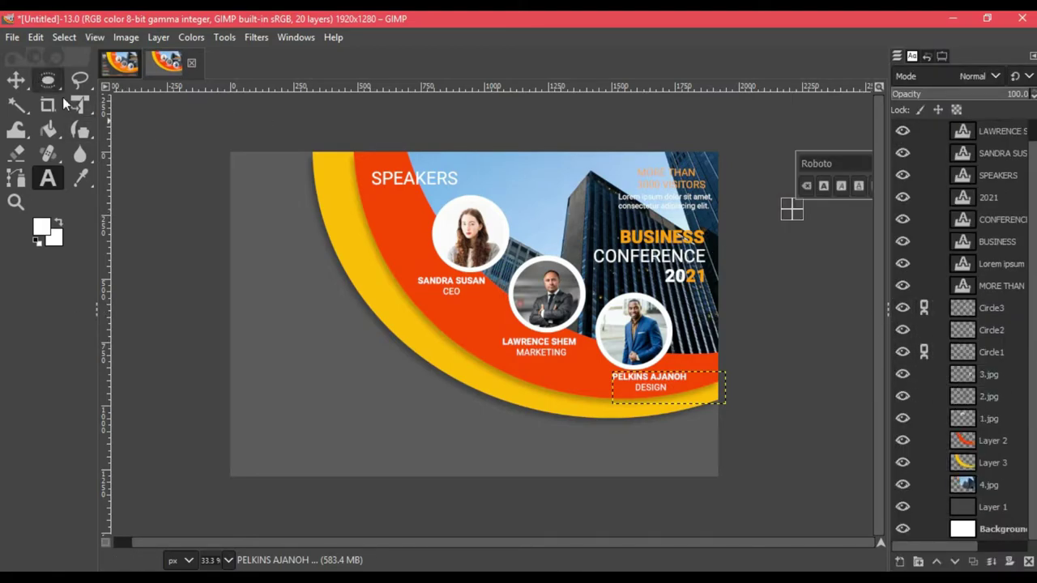
{"action": "left_click", "coordinate": [42, 179]}
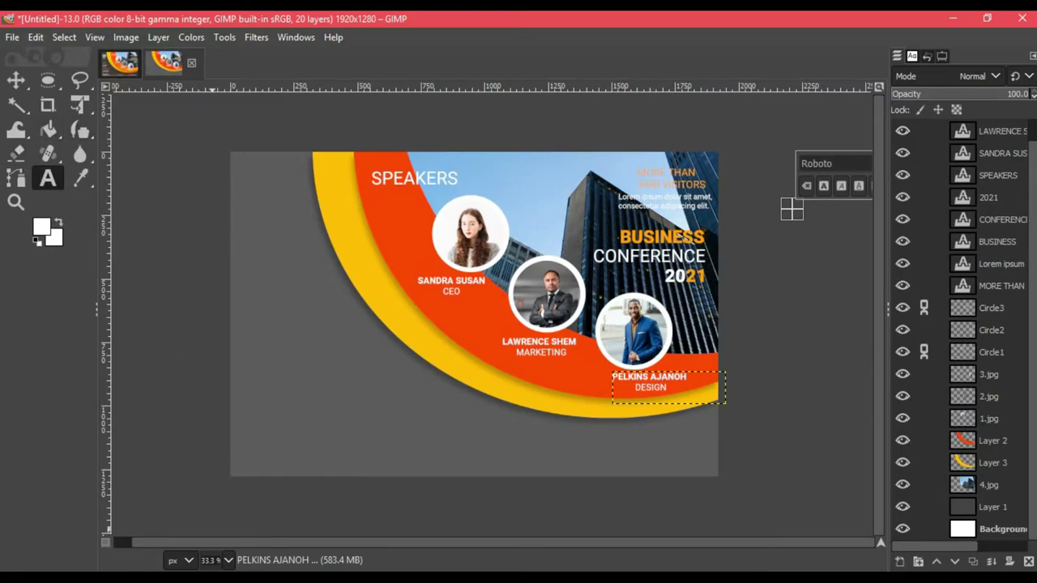
{"action": "left_click", "coordinate": [243, 532]}
{"action": "scroll", "coordinate": [575, 378], "scroll_direction": "down", "scroll_amount": 2}
{"action": "scroll", "coordinate": [576, 379], "scroll_direction": "down", "scroll_amount": 3}
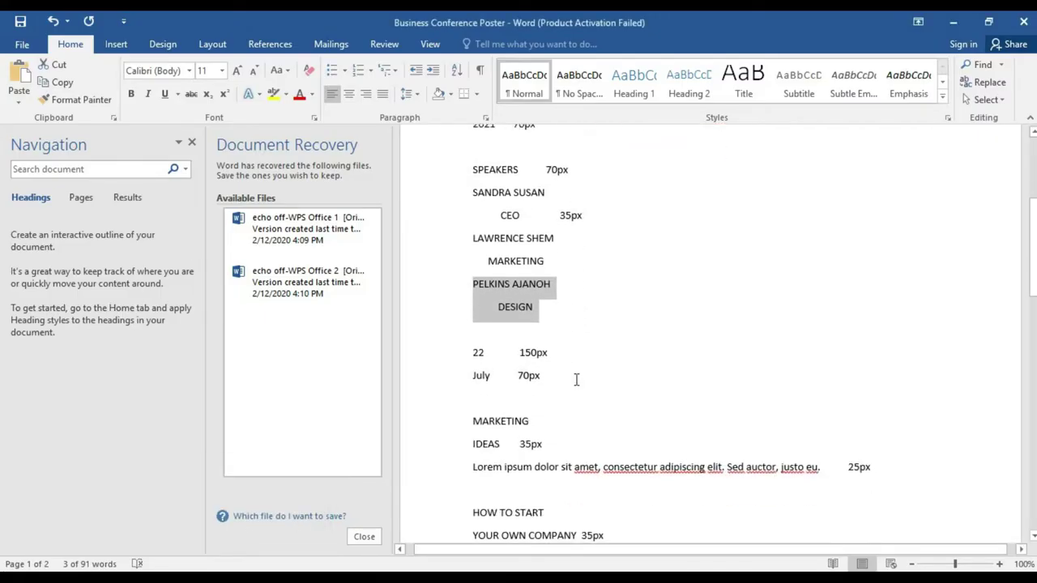
{"action": "double_click", "coordinate": [480, 351]}
{"action": "right_click", "coordinate": [488, 357]}
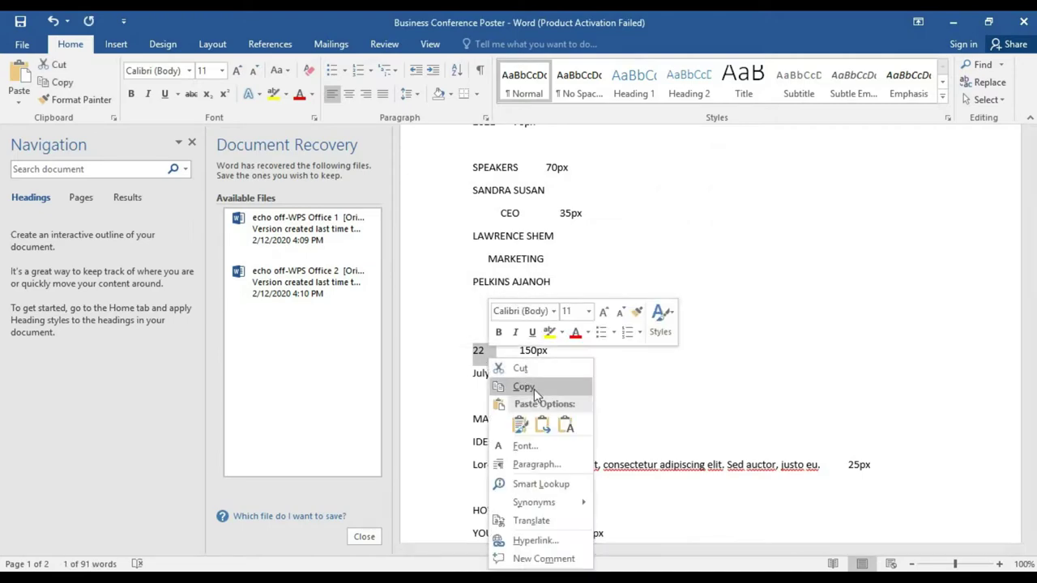
{"action": "left_click", "coordinate": [534, 387]}
{"action": "key", "text": "alt+Tab"}
Place '22' at top-left in 150 px Roboto Heavy with a vertical guide along its left edge
{"action": "left_click", "coordinate": [251, 175]}
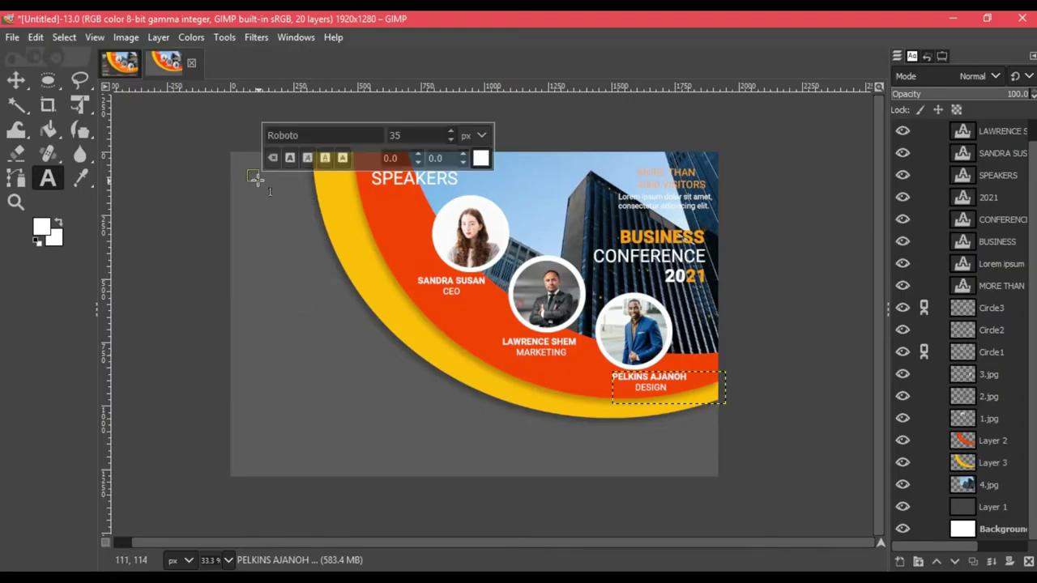
{"action": "left_click_drag", "start_coordinate": [257, 176], "coordinate": [346, 250]}
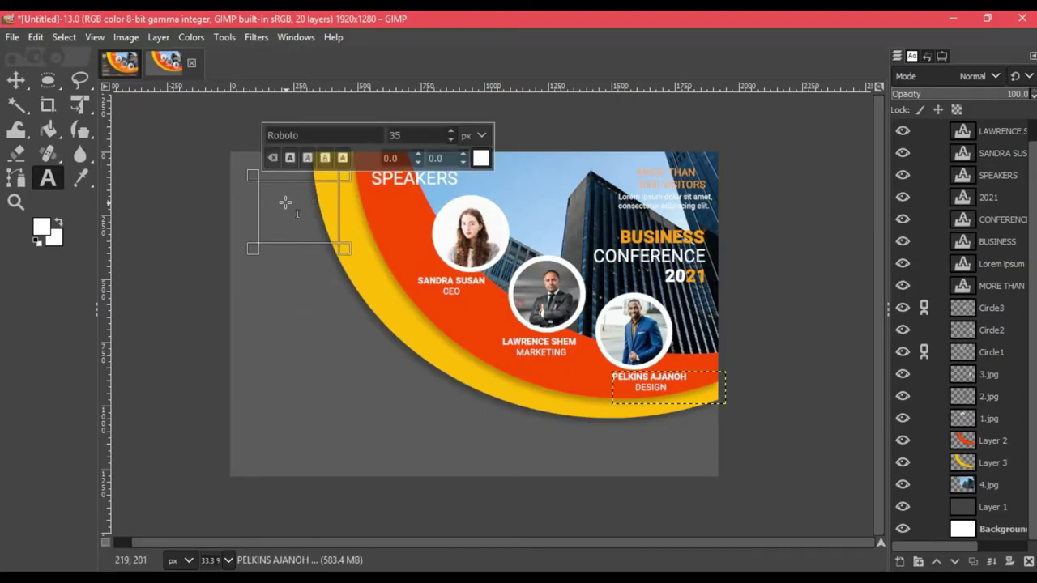
{"action": "key", "text": "ctrl+v"}
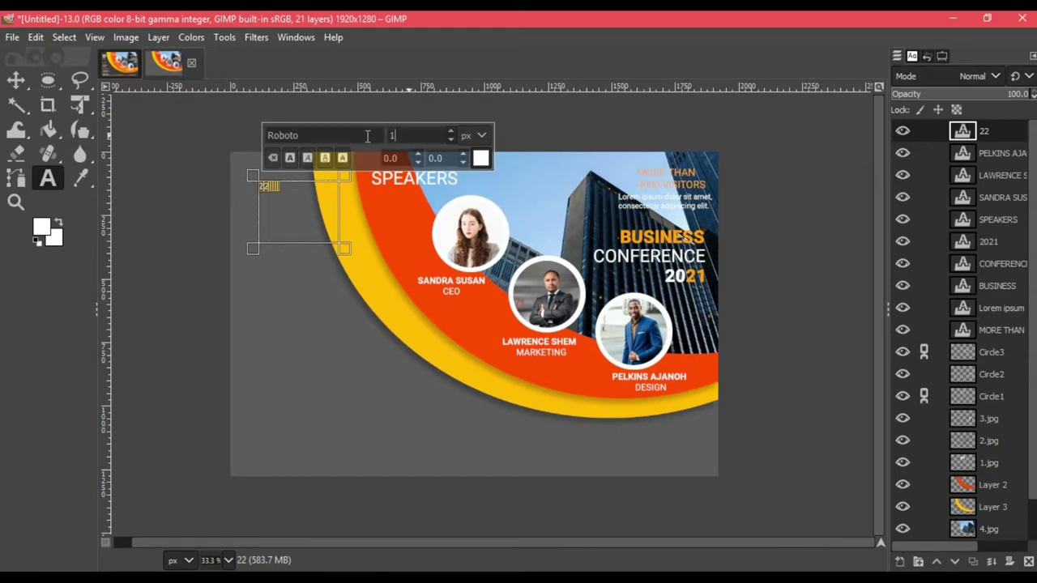
{"action": "type", "text": "50"}
{"action": "key", "text": "Return"}
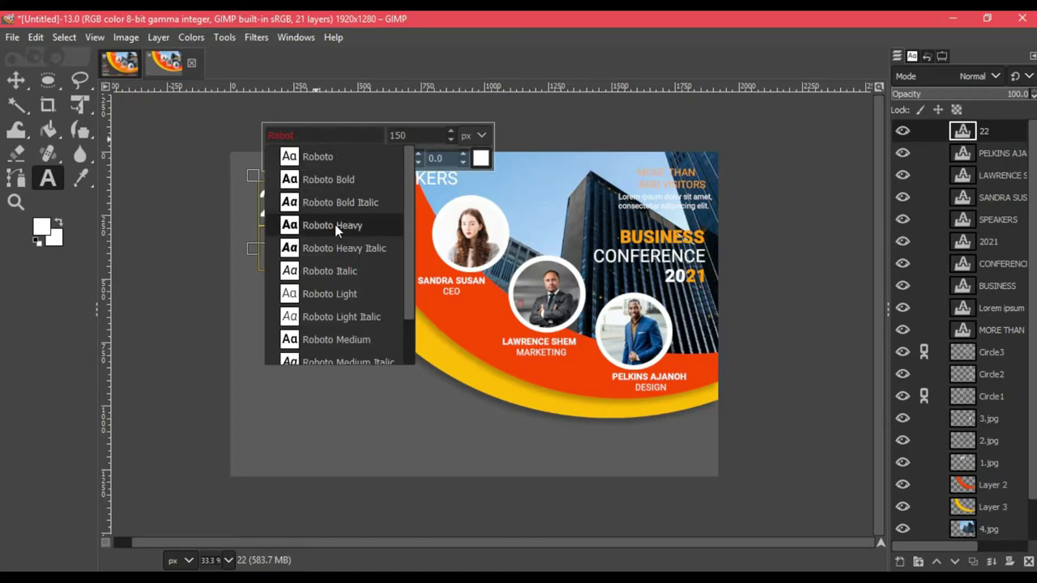
{"action": "left_click", "coordinate": [335, 224]}
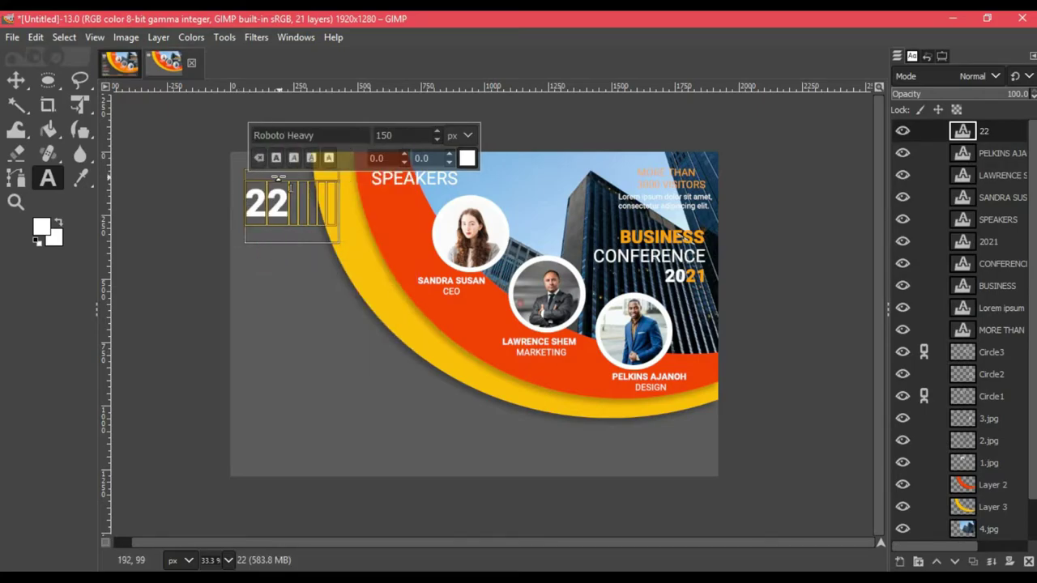
{"action": "left_click_drag", "start_coordinate": [236, 195], "coordinate": [222, 185]}
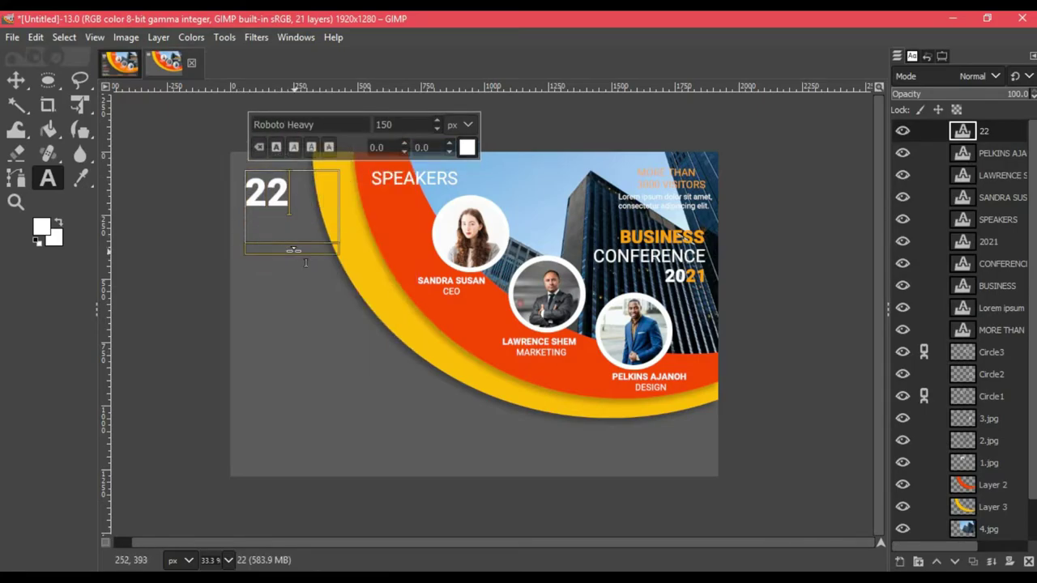
{"action": "mouse_move", "coordinate": [294, 248]}
{"action": "left_mouse_down"}
{"action": "mouse_move", "coordinate": [341, 194]}
{"action": "mouse_move", "coordinate": [241, 191]}
{"action": "left_mouse_up"}
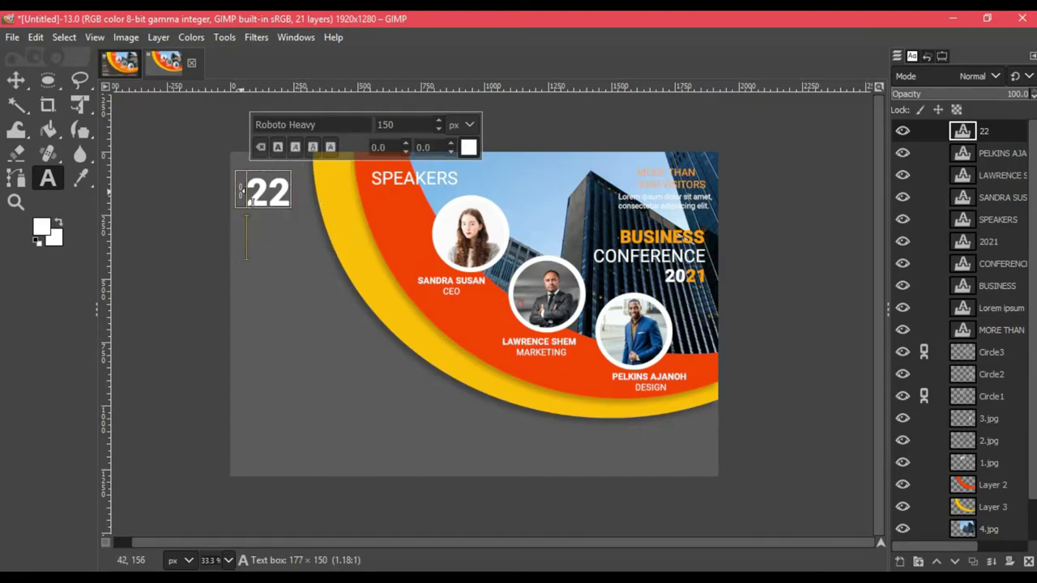
{"action": "left_click_drag", "start_coordinate": [108, 192], "coordinate": [244, 209]}
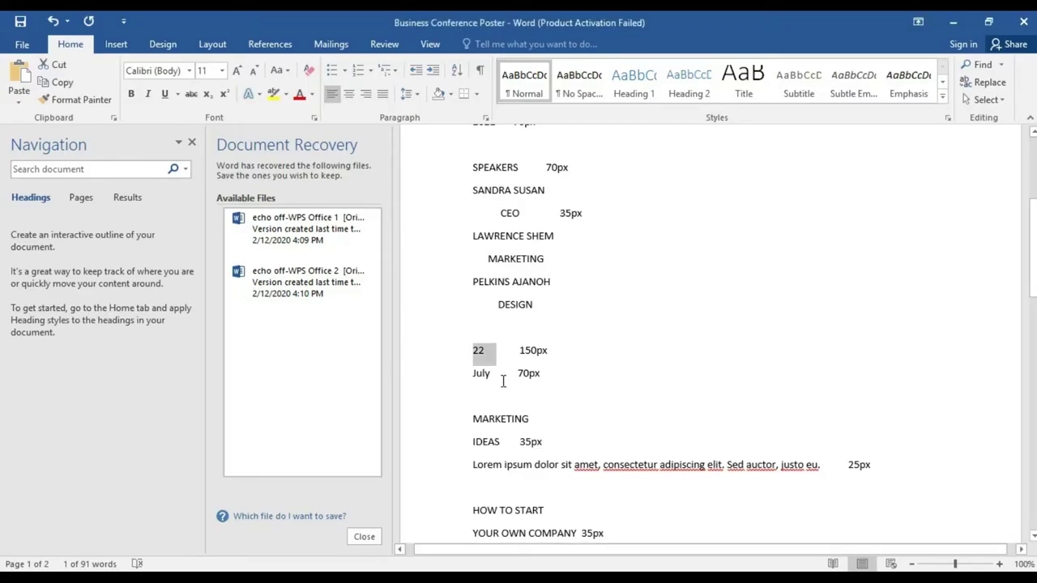
Paste 'July' at 70 px below the 22, aligned to the guide
{"action": "double_click", "coordinate": [481, 374]}
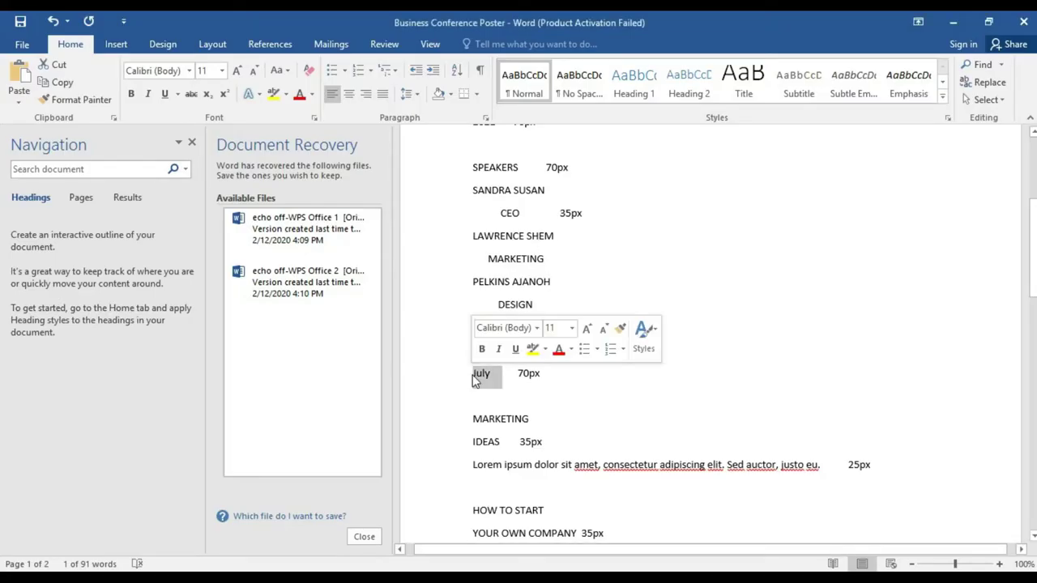
{"action": "key", "text": "alt+Tab"}
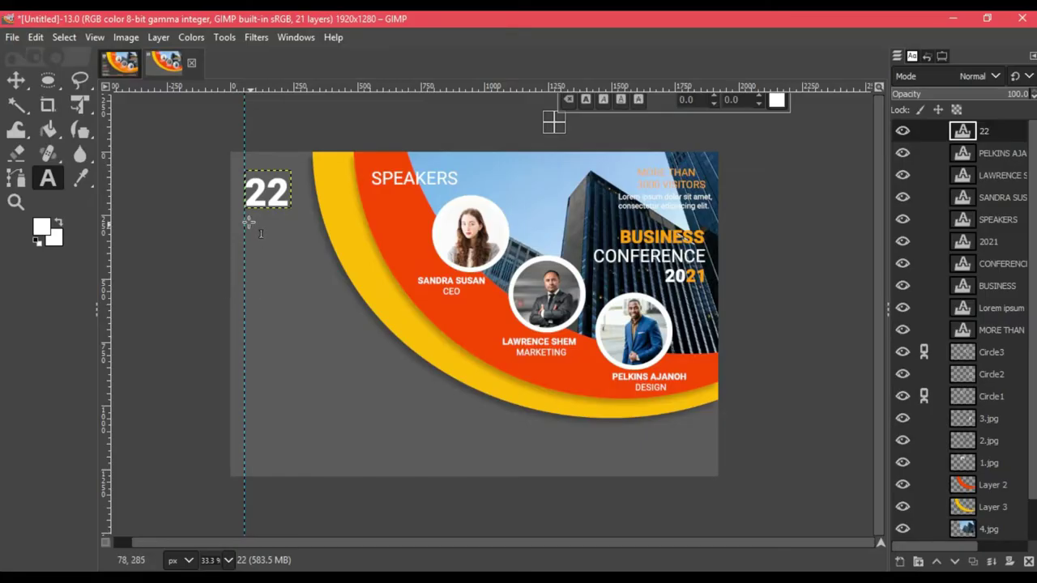
{"action": "left_click", "coordinate": [243, 212]}
{"action": "key", "text": "ctrl+v"}
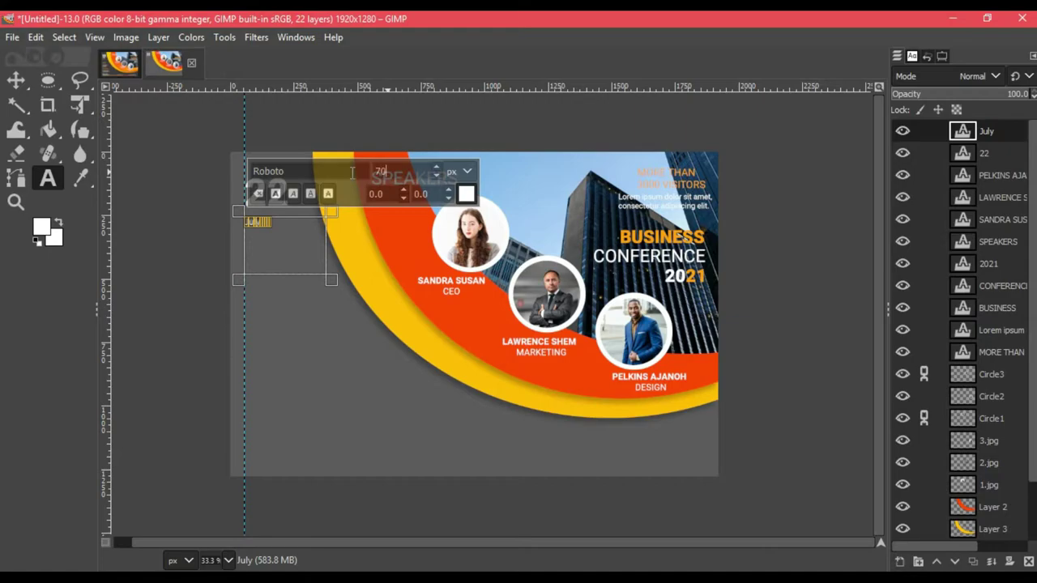
{"action": "key", "text": "Return"}
{"action": "left_click_drag", "start_coordinate": [330, 211], "coordinate": [301, 207]}
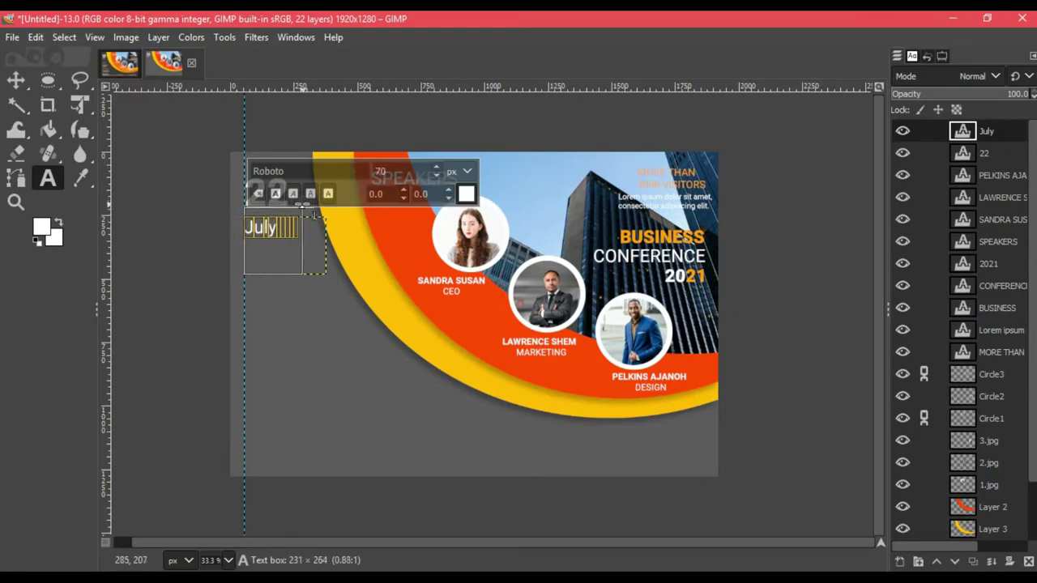
{"action": "left_click_drag", "start_coordinate": [244, 239], "coordinate": [234, 239]}
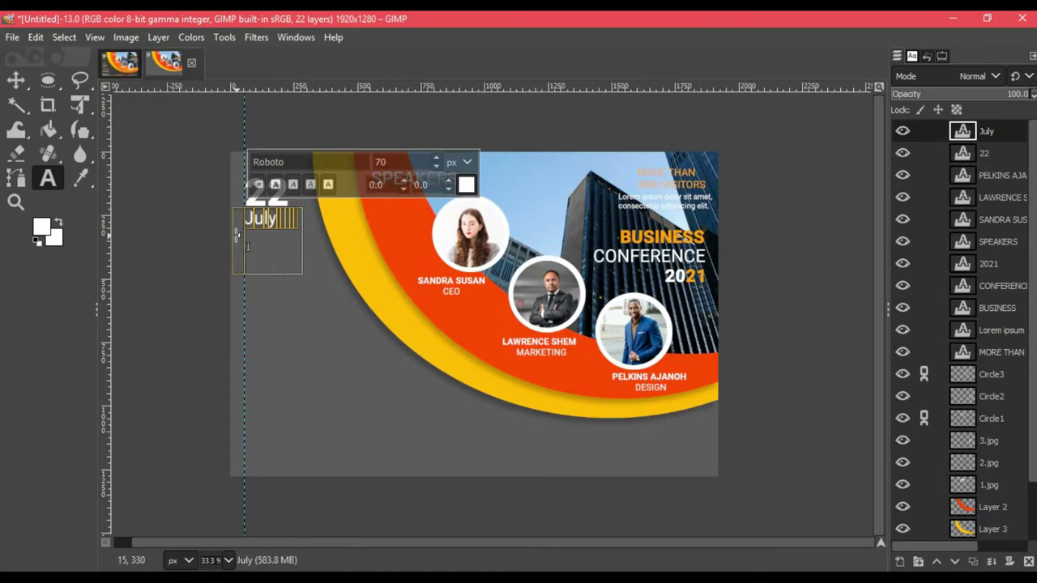
{"action": "left_click", "coordinate": [328, 203]}
Fit the July box to its text and select a thin underline strip beneath it
{"action": "scroll", "coordinate": [284, 256], "scroll_direction": "up", "scroll_amount": 1, "text": "ctrl"}
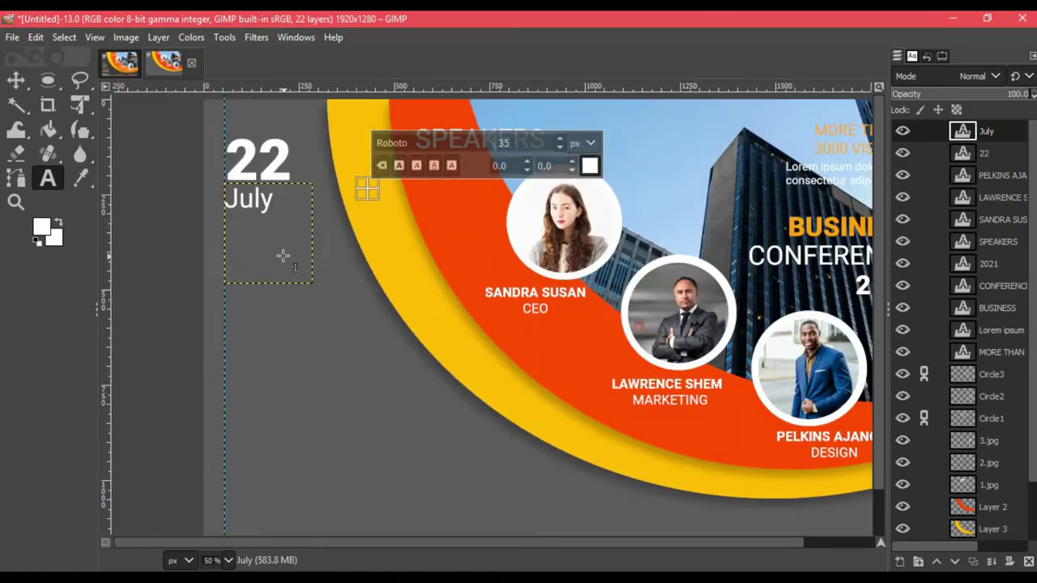
{"action": "left_click_drag", "start_coordinate": [282, 256], "coordinate": [292, 252]}
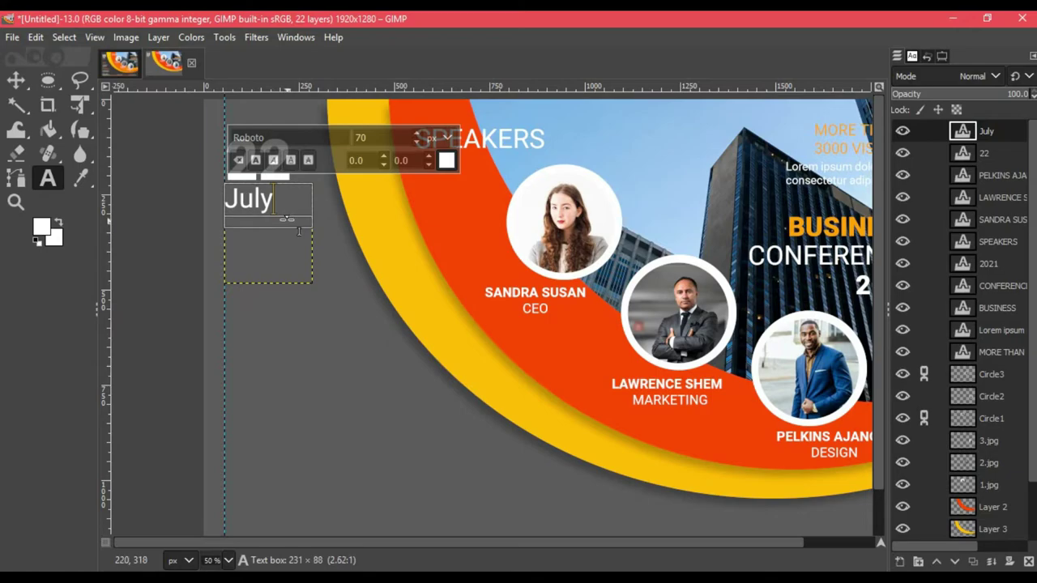
{"action": "left_click", "coordinate": [48, 80]}
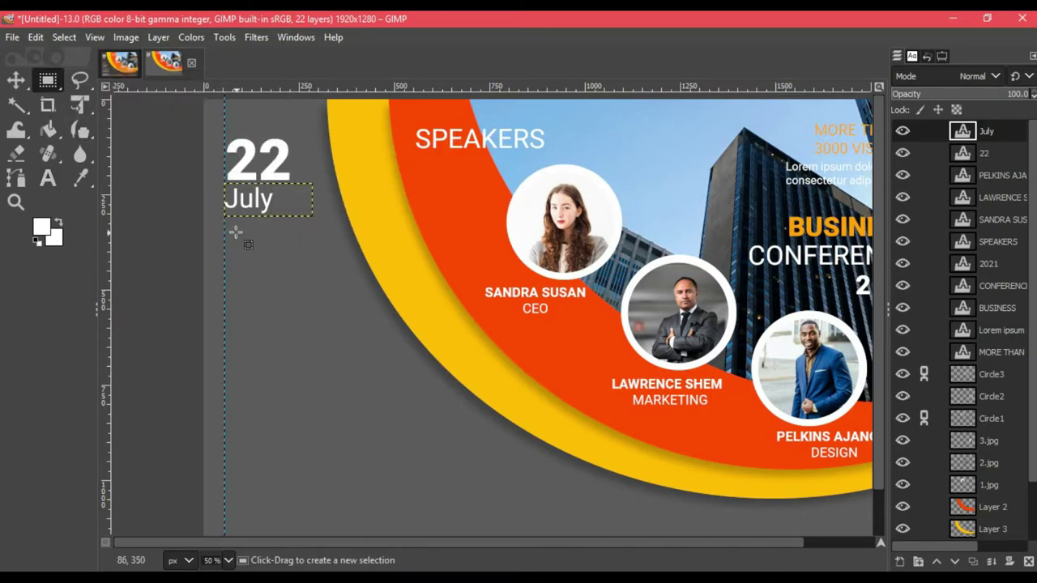
{"action": "left_click_drag", "start_coordinate": [225, 226], "coordinate": [288, 231]}
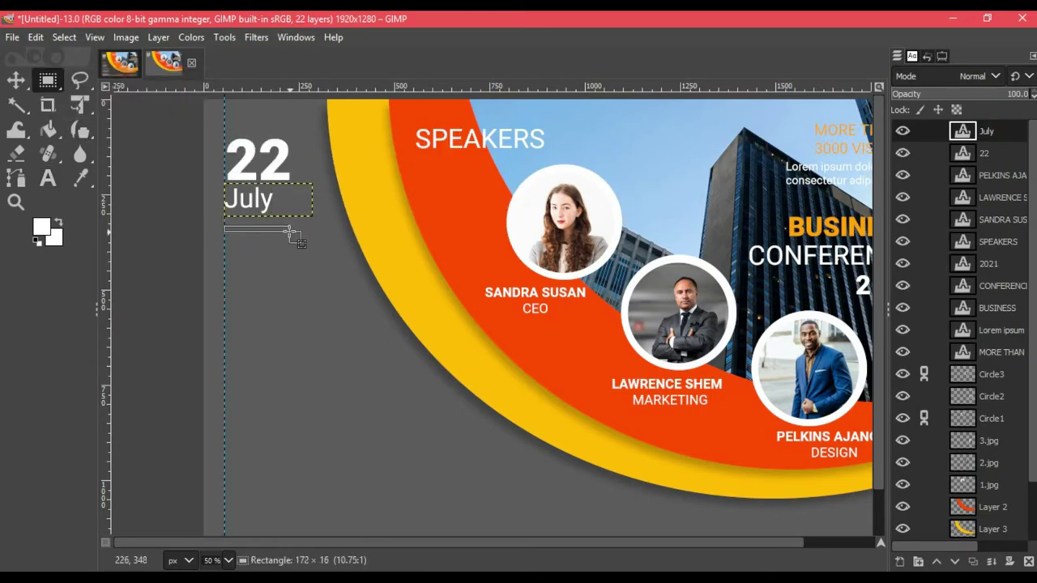
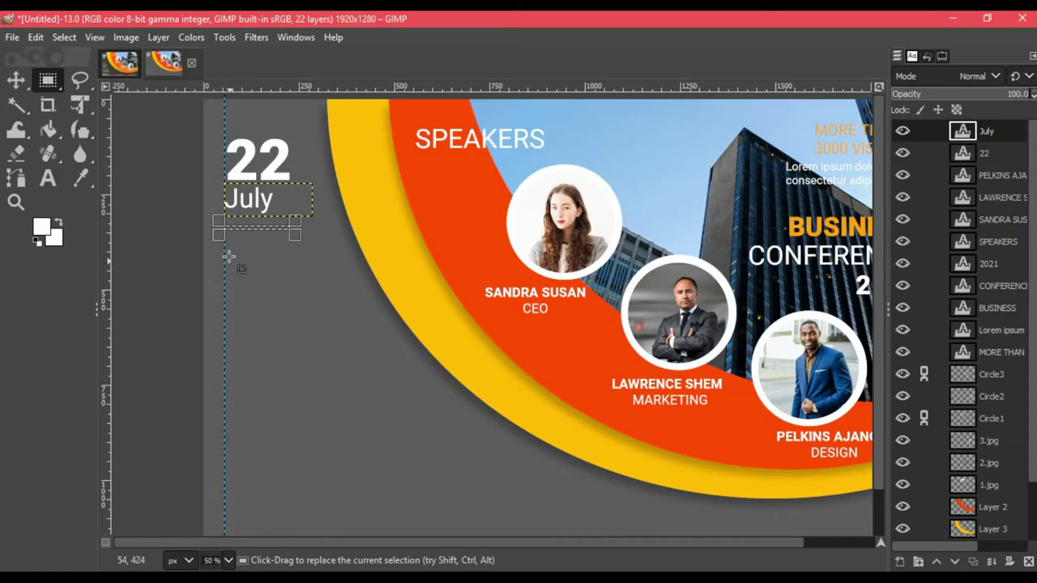
Check the reference poster and add a new empty layer for the underline
{"action": "left_click", "coordinate": [121, 68]}
{"action": "left_click", "coordinate": [177, 65]}
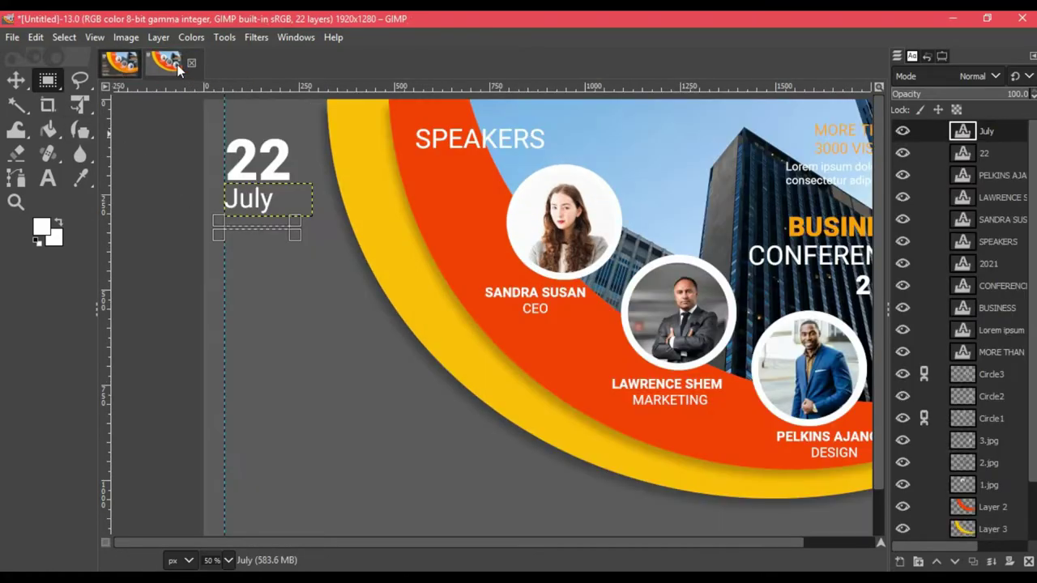
{"action": "left_click", "coordinate": [899, 561]}
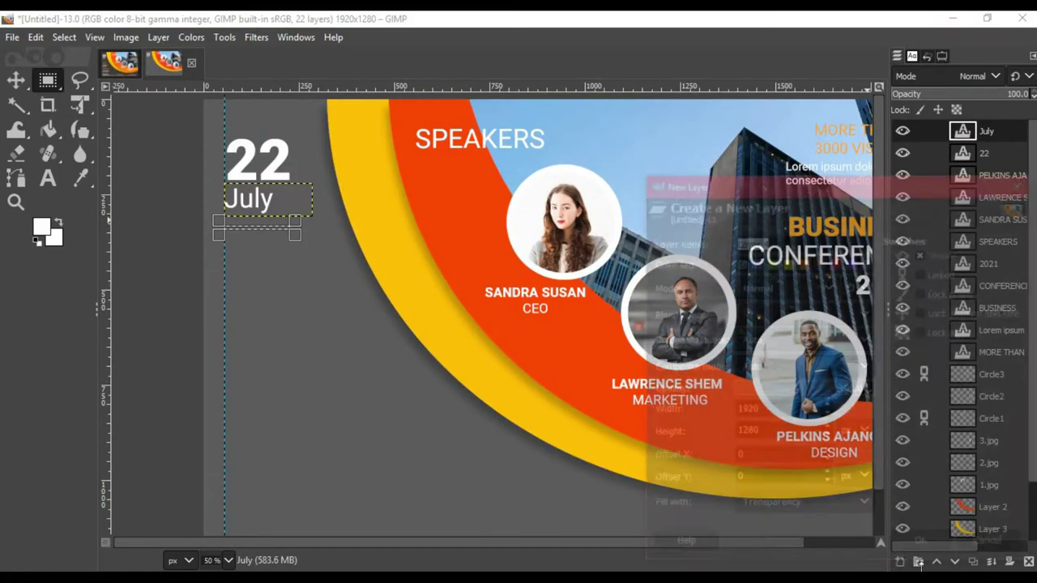
{"action": "left_click", "coordinate": [923, 546]}
Bucket-fill the underline selection beneath July with the recently used orange
{"action": "left_click", "coordinate": [49, 132]}
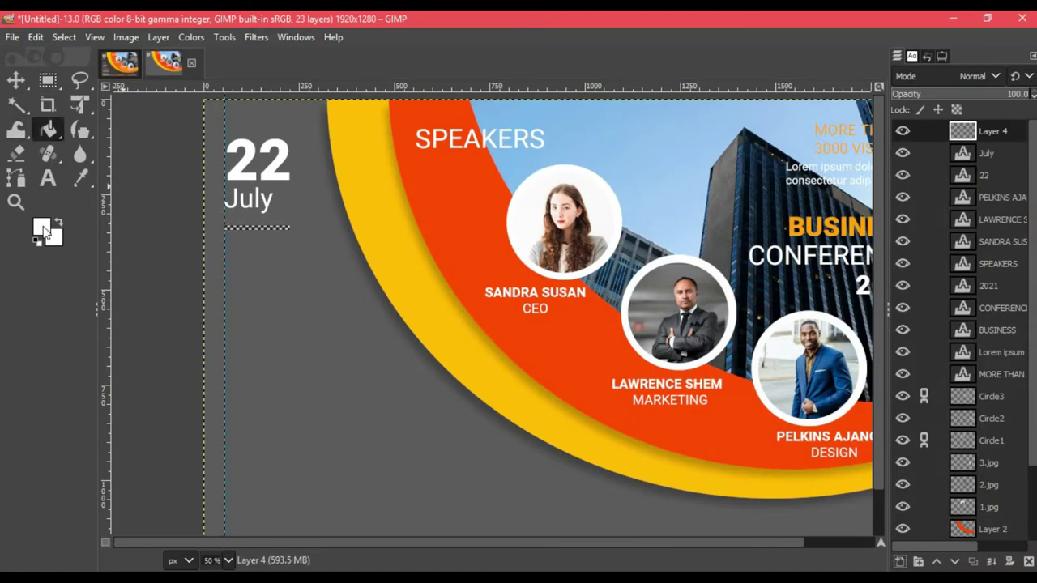
{"action": "left_click", "coordinate": [41, 227]}
{"action": "left_click", "coordinate": [233, 457]}
{"action": "left_click", "coordinate": [246, 508]}
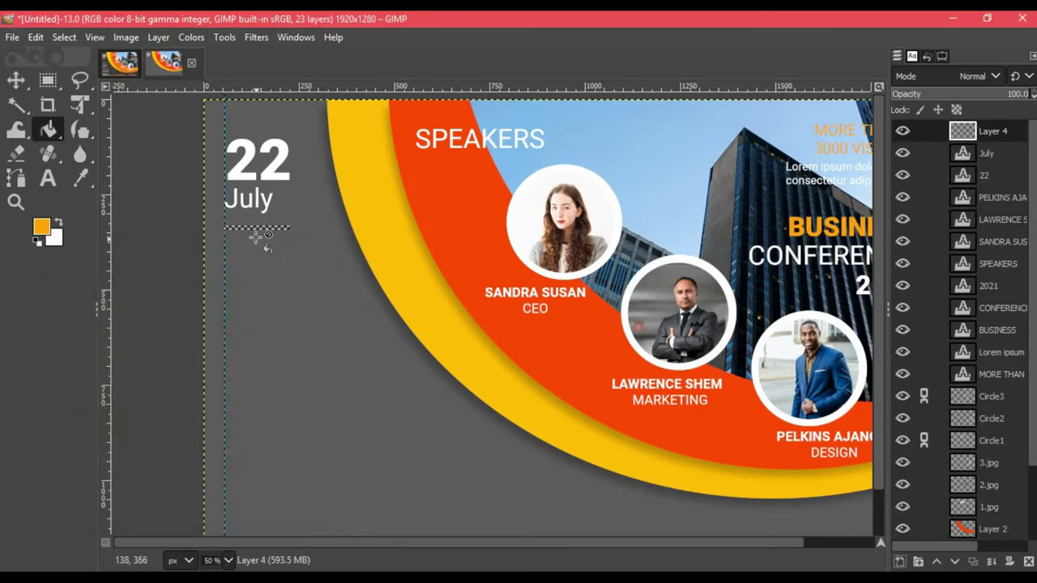
{"action": "left_click", "coordinate": [258, 228]}
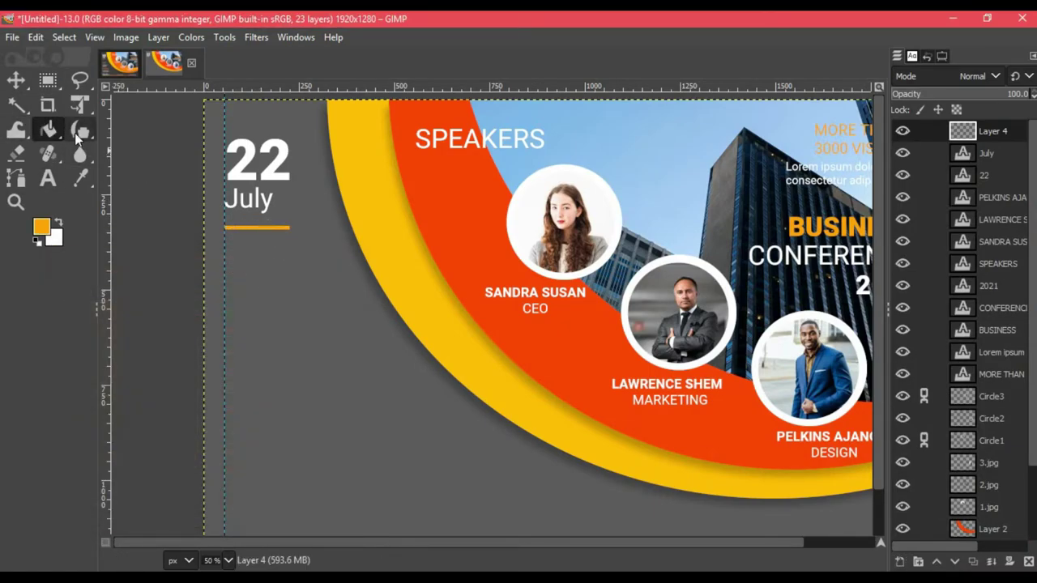
{"action": "left_click", "coordinate": [16, 106]}
{"action": "left_click", "coordinate": [262, 226]}
Apply an orange-to-yellow gradient across the underline and commit it
{"action": "right_click", "coordinate": [48, 129]}
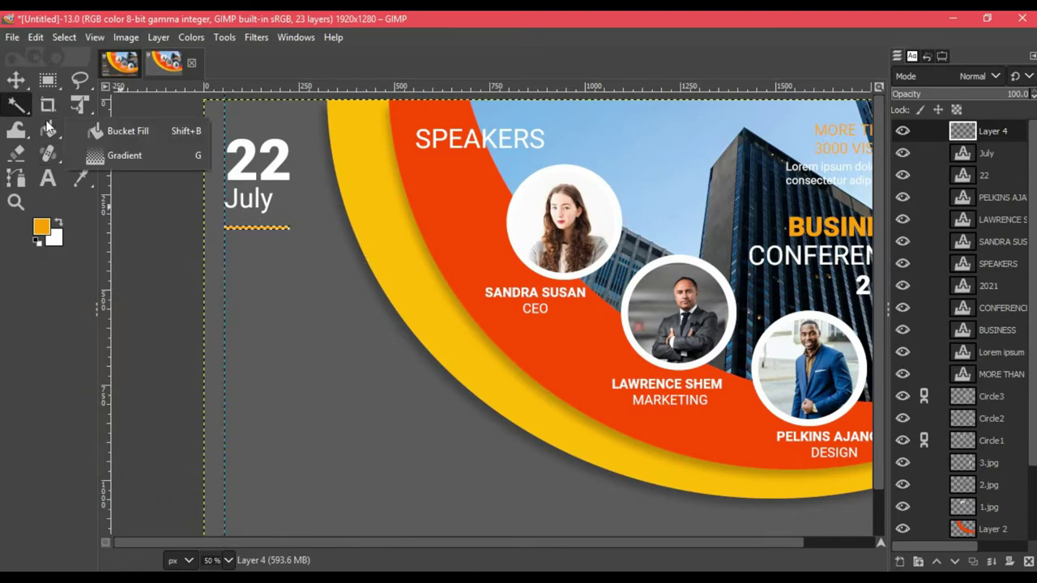
{"action": "left_click", "coordinate": [122, 155]}
{"action": "left_click_drag", "start_coordinate": [224, 216], "coordinate": [322, 246]}
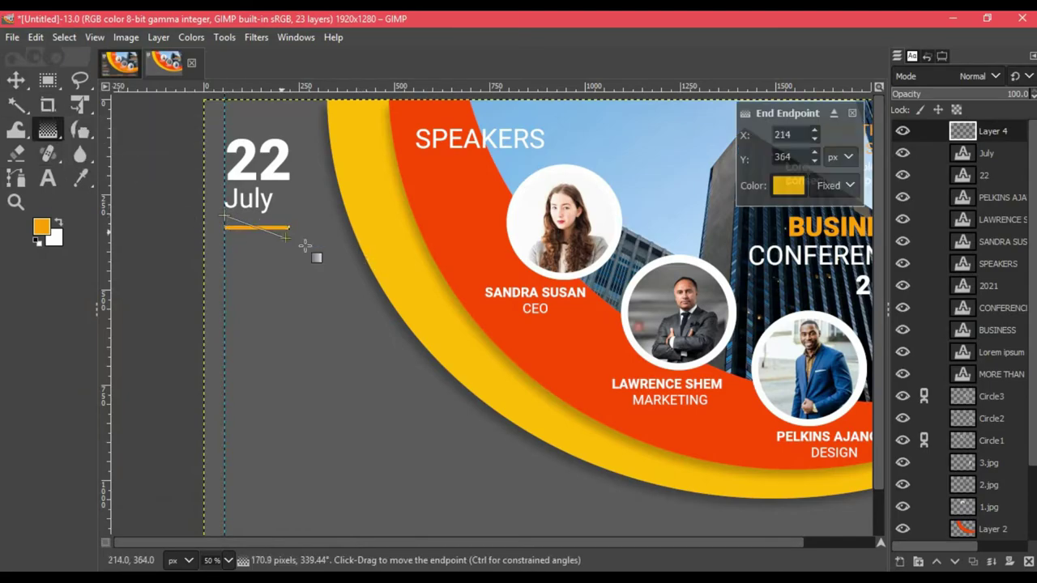
{"action": "left_click_drag", "start_coordinate": [224, 216], "coordinate": [316, 285]}
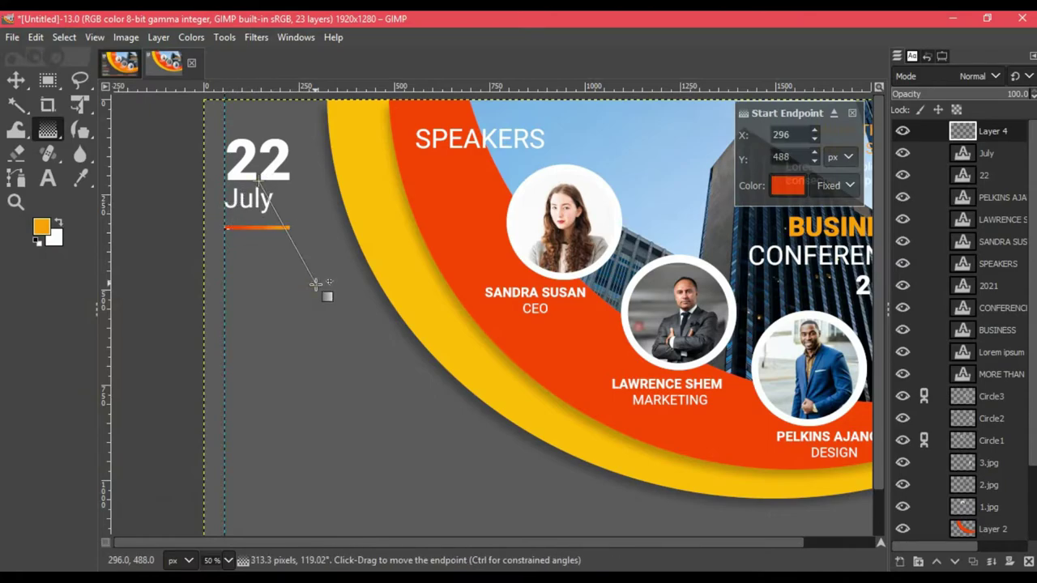
{"action": "left_click_drag", "start_coordinate": [322, 246], "coordinate": [256, 220]}
{"action": "left_click_drag", "start_coordinate": [315, 285], "coordinate": [254, 222]}
{"action": "key", "text": "Return"}
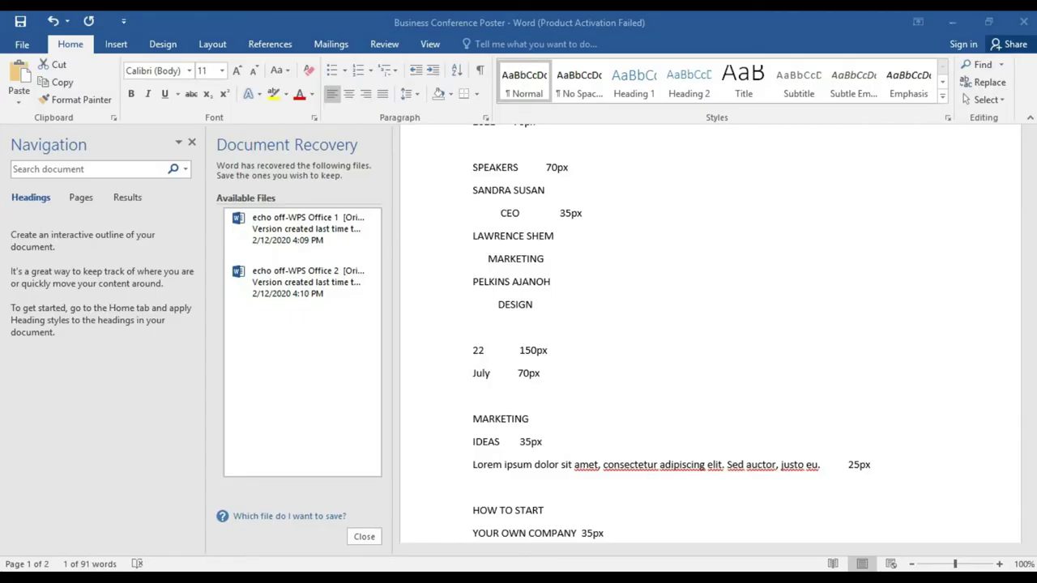
Check the July entry in the Word notes and select the next text to copy
{"action": "double_click", "coordinate": [482, 301]}
{"action": "scroll", "coordinate": [482, 332], "scroll_direction": "down", "scroll_amount": 1}
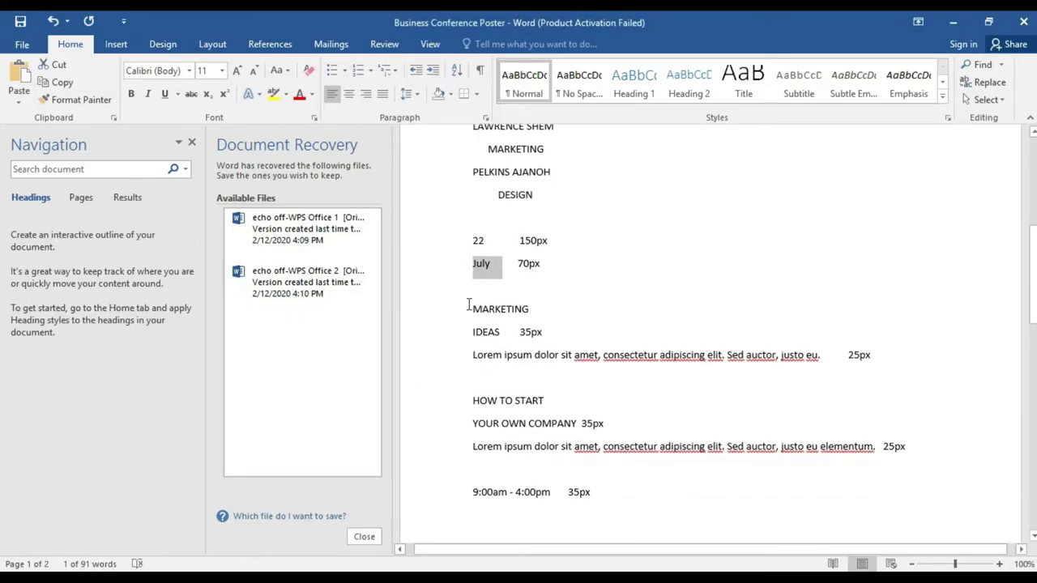
{"action": "left_click_drag", "start_coordinate": [469, 305], "coordinate": [505, 335]}
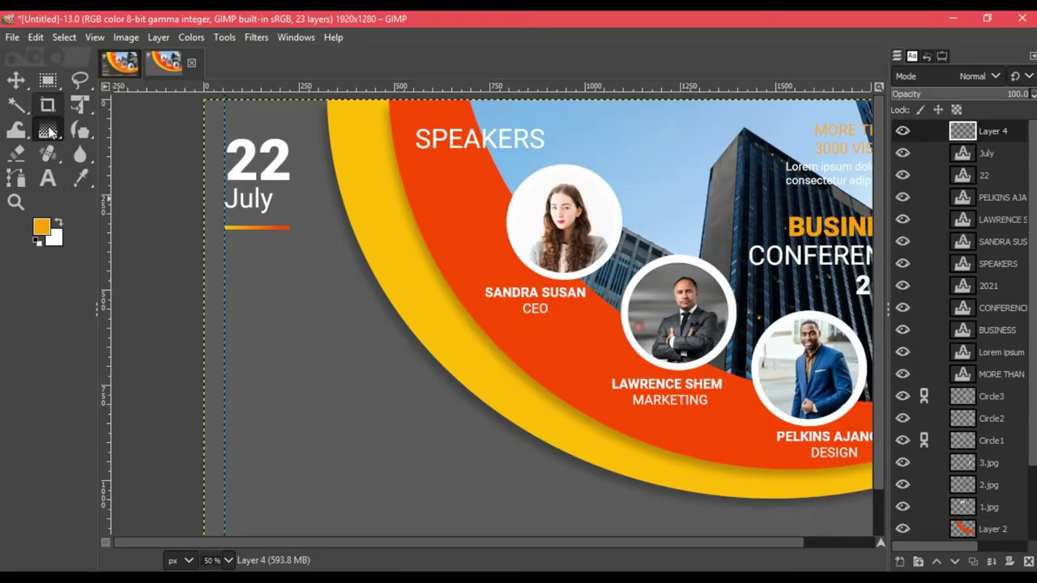
Paste a bold MARKETING IDEAS heading into a text box below the date
{"action": "key", "text": "t"}
{"action": "left_click_drag", "start_coordinate": [217, 254], "coordinate": [374, 373]}
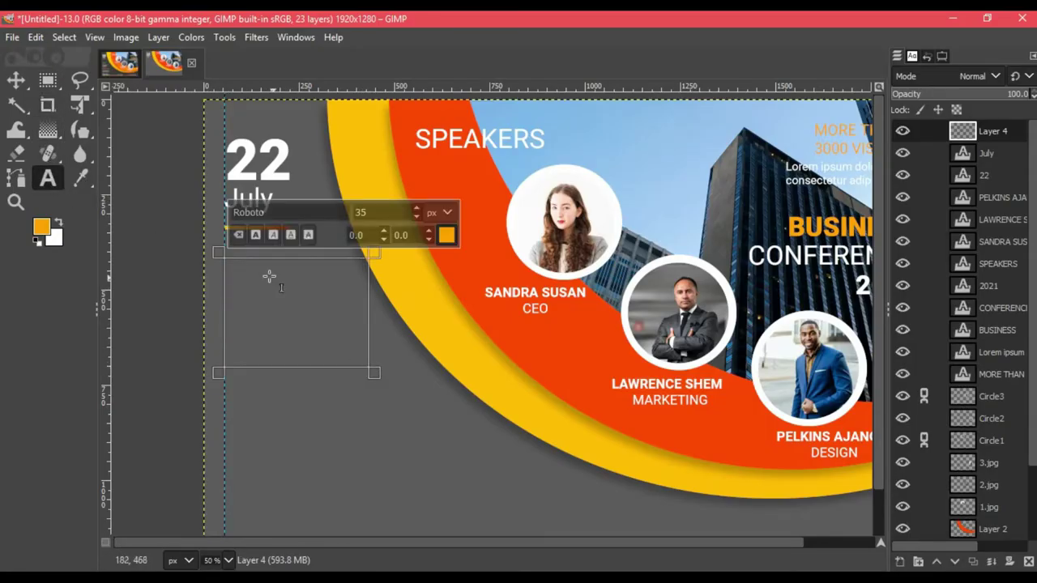
{"action": "type", "text": "MARKETING IDEAS"}
{"action": "key", "text": "ctrl+a"}
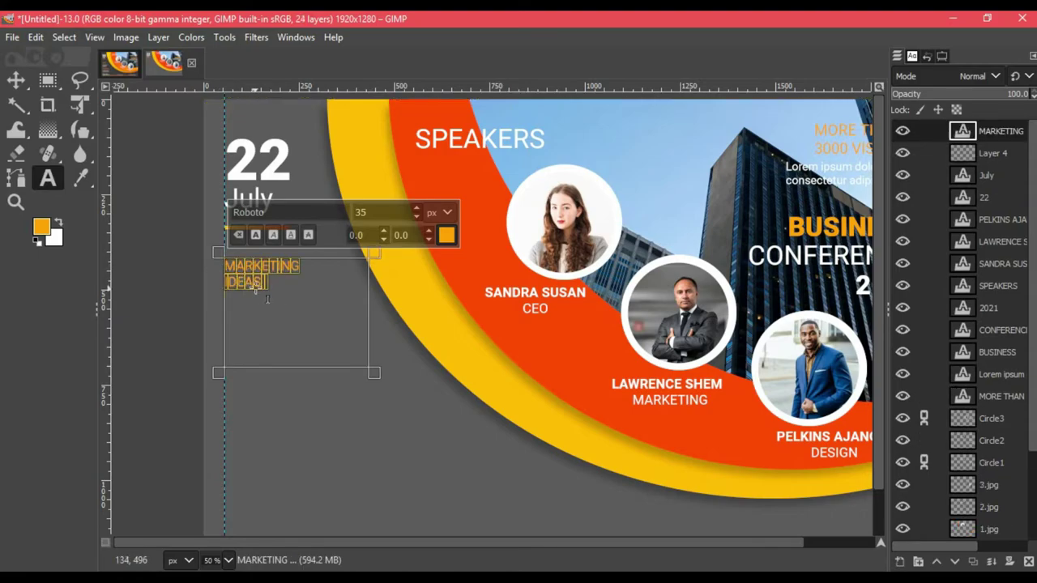
{"action": "left_click", "coordinate": [255, 235]}
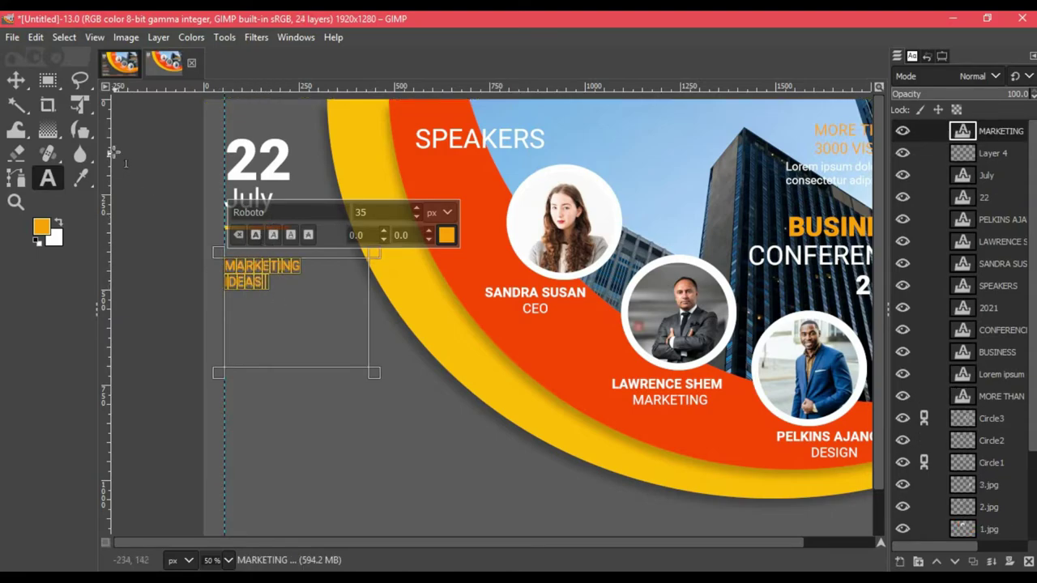
{"action": "left_click", "coordinate": [254, 274]}
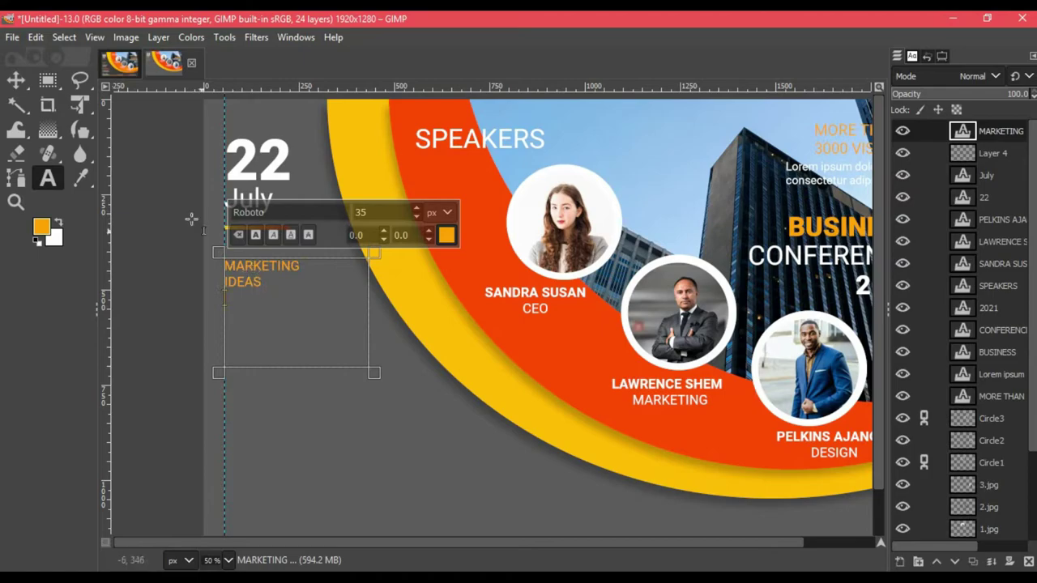
Compare with the reference and shrink the heading box to fit the words
{"action": "left_click", "coordinate": [111, 66]}
{"action": "left_click", "coordinate": [174, 68]}
{"action": "left_click_drag", "start_coordinate": [257, 263], "coordinate": [257, 271]}
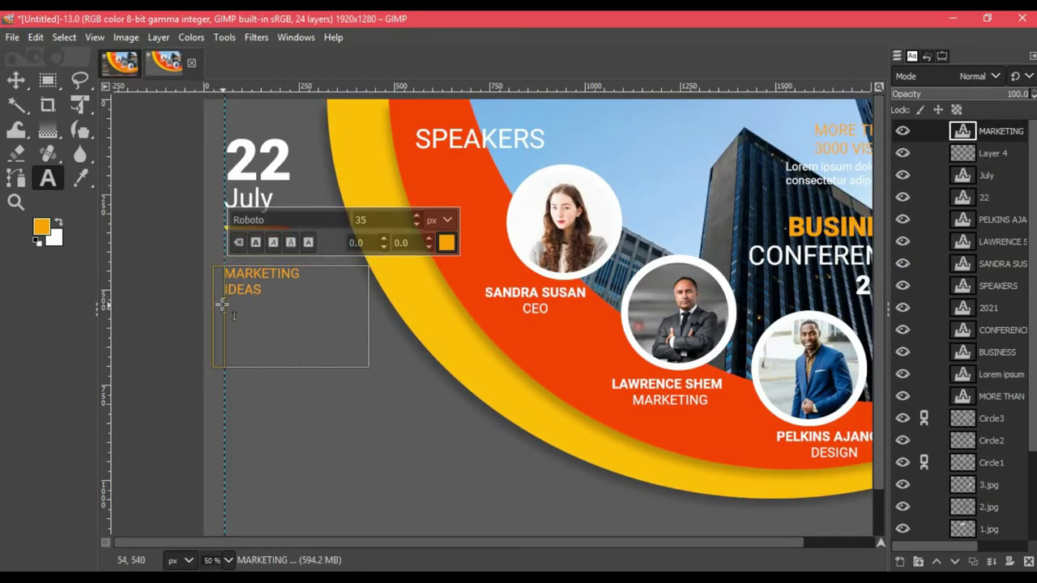
{"action": "left_click_drag", "start_coordinate": [283, 367], "coordinate": [281, 301]}
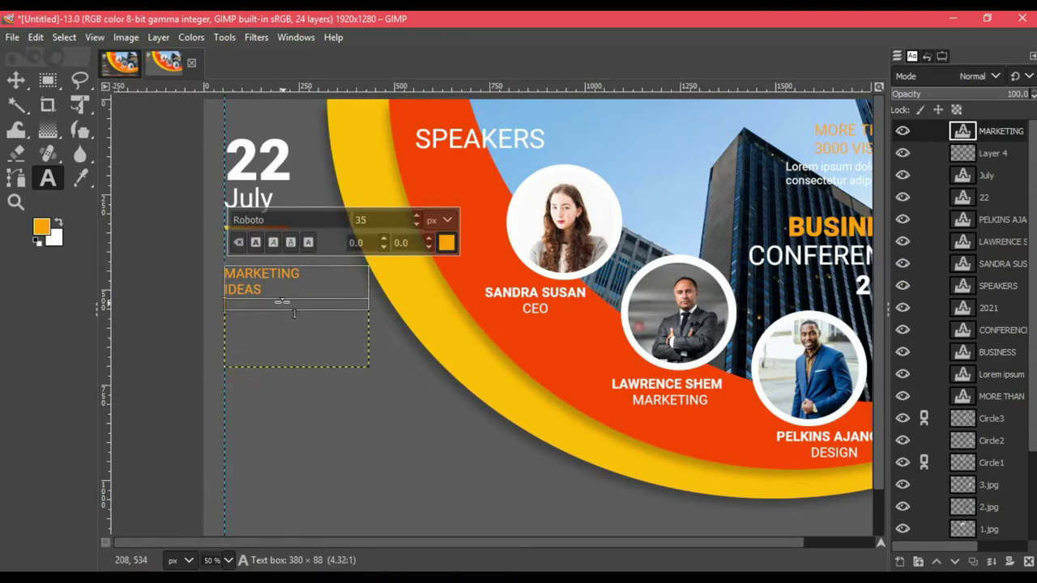
{"action": "left_click_drag", "start_coordinate": [370, 282], "coordinate": [303, 282]}
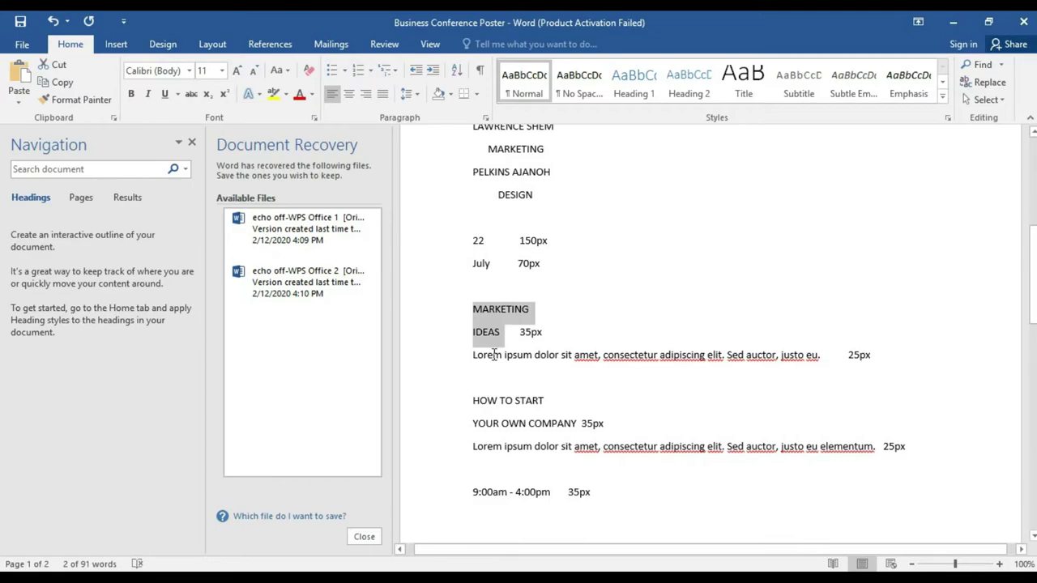
Copy the Lorem ipsum sentence from the notes into a new text box below IDEAS
{"action": "left_click_drag", "start_coordinate": [472, 357], "coordinate": [819, 376]}
{"action": "key", "text": "ctrl+c"}
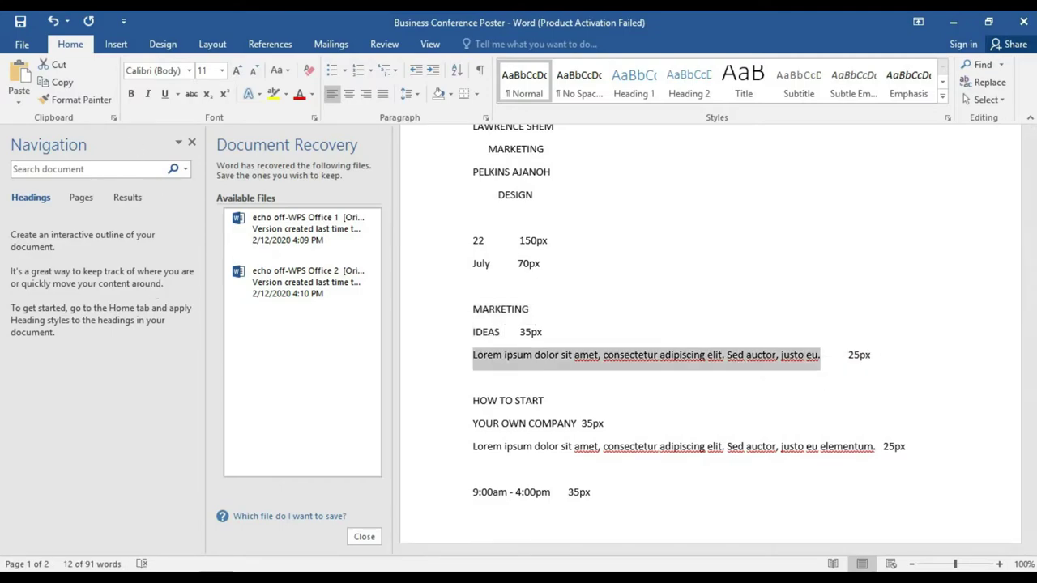
{"action": "key", "text": "alt+Tab"}
{"action": "mouse_move", "coordinate": [228, 310]}
{"action": "left_mouse_down"}
{"action": "mouse_move", "coordinate": [331, 370]}
{"action": "mouse_move", "coordinate": [359, 375]}
{"action": "mouse_move", "coordinate": [415, 359]}
{"action": "mouse_move", "coordinate": [171, 290]}
{"action": "left_mouse_up"}
{"action": "key", "text": "ctrl+v"}
Make the Lorem paragraph 25 px white and narrow its box so it wraps
{"action": "type", "text": "25"}
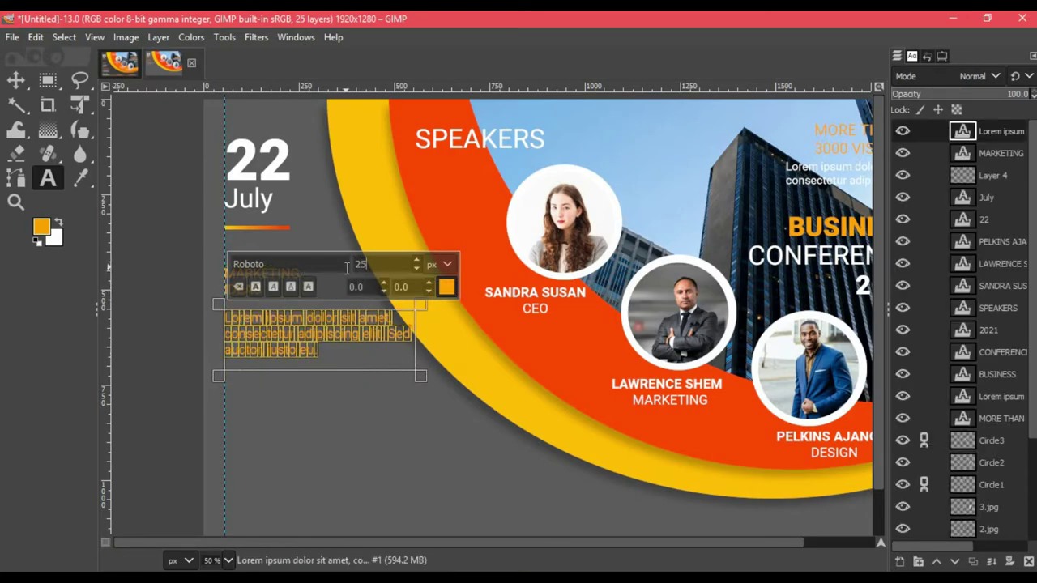
{"action": "left_click", "coordinate": [445, 288]}
{"action": "left_click", "coordinate": [468, 371]}
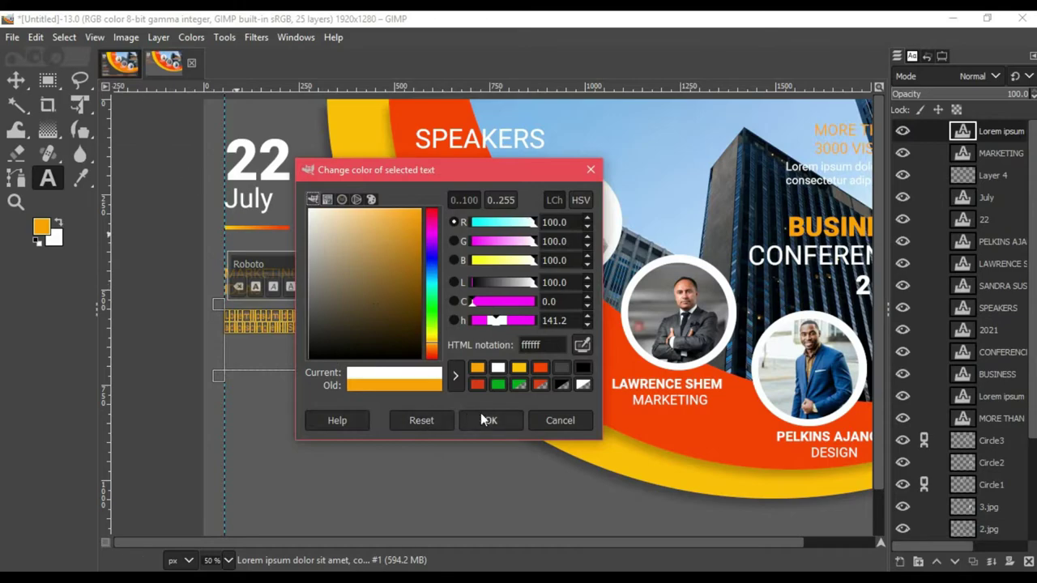
{"action": "left_click", "coordinate": [483, 415]}
{"action": "left_click_drag", "start_coordinate": [420, 340], "coordinate": [347, 340]}
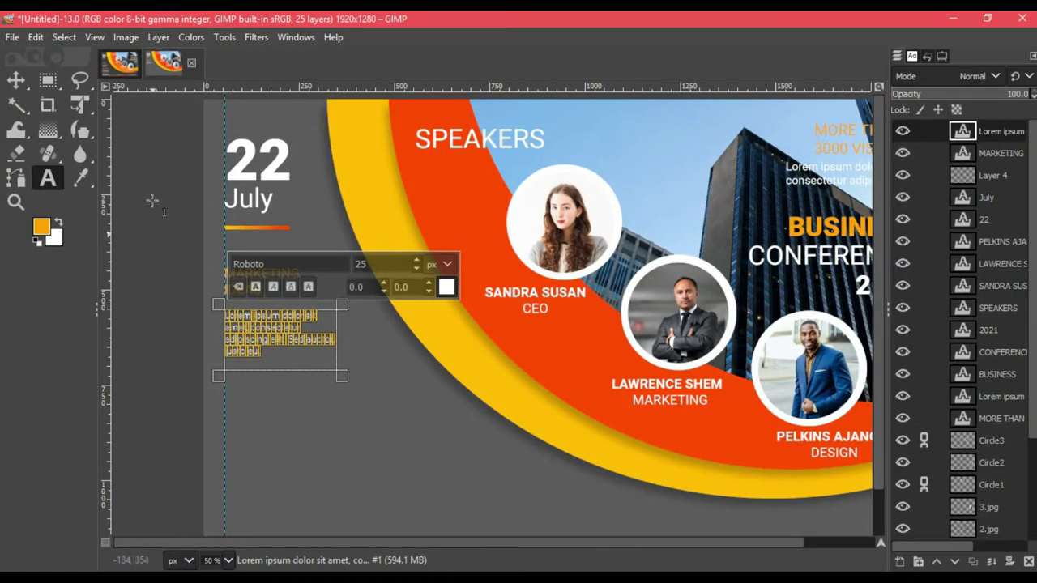
Fine-tune the paragraph box size against the reference, then start another text box below
{"action": "left_click", "coordinate": [129, 60]}
{"action": "left_click", "coordinate": [183, 65]}
{"action": "left_click_drag", "start_coordinate": [273, 374], "coordinate": [273, 398]}
{"action": "left_click_drag", "start_coordinate": [341, 356], "coordinate": [336, 357]}
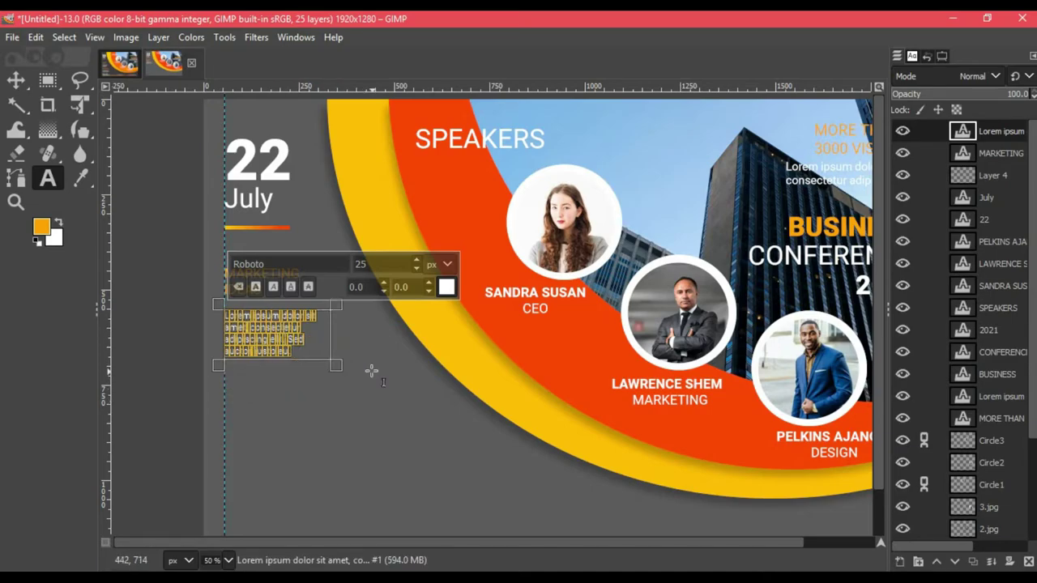
{"action": "left_click", "coordinate": [371, 371]}
{"action": "scroll", "coordinate": [311, 350], "scroll_direction": "down", "scroll_amount": 2}
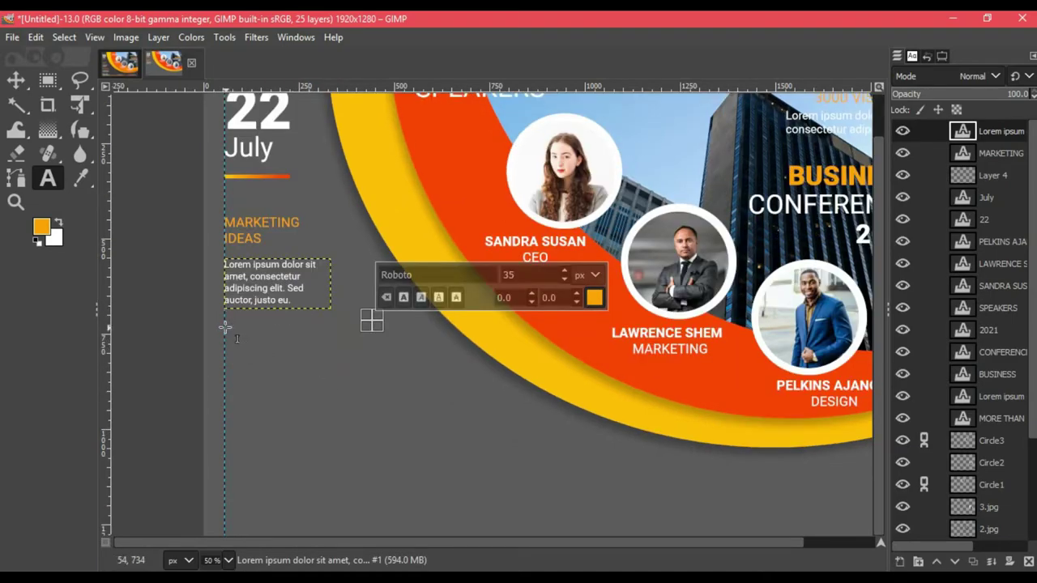
{"action": "left_click_drag", "start_coordinate": [225, 332], "coordinate": [340, 393]}
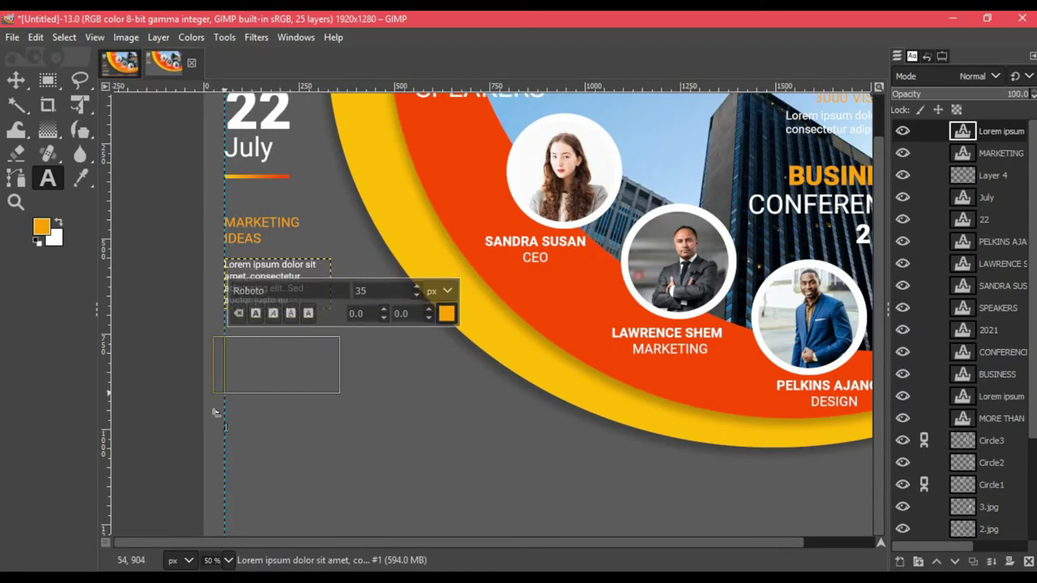
Paste the HOW TO START YOUR OWN COMPANY heading from Word as two lines
{"action": "key", "text": "alt+Tab"}
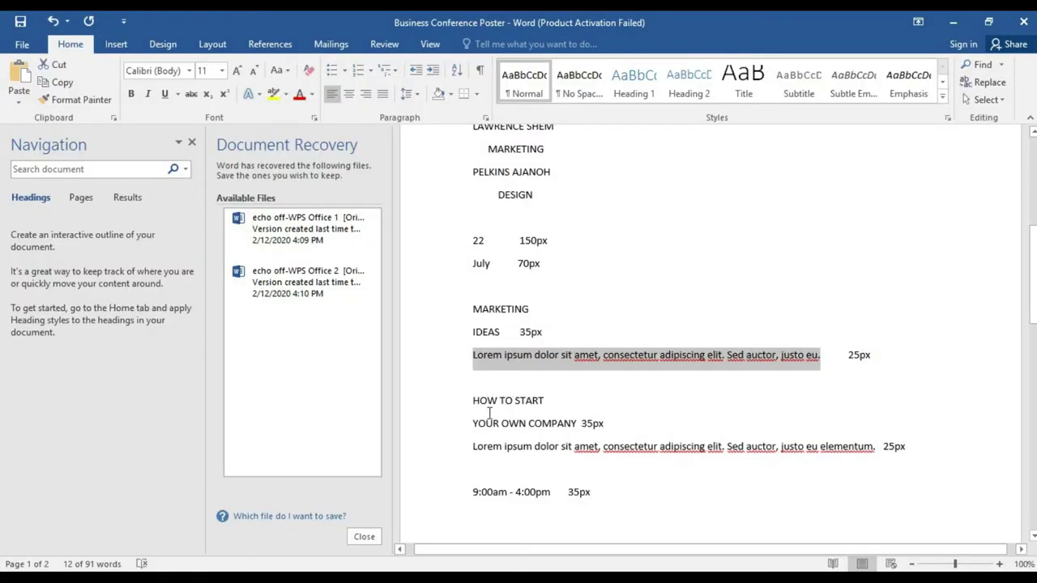
{"action": "left_click_drag", "start_coordinate": [488, 401], "coordinate": [559, 431]}
{"action": "key", "text": "ctrl+c"}
{"action": "key", "text": "alt+Tab"}
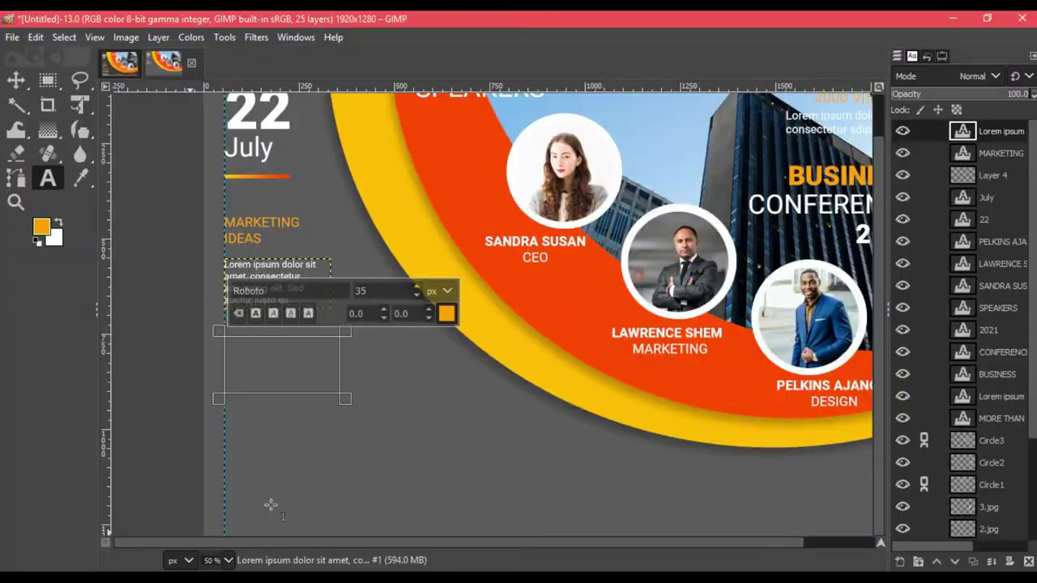
{"action": "key", "text": "ctrl+v"}
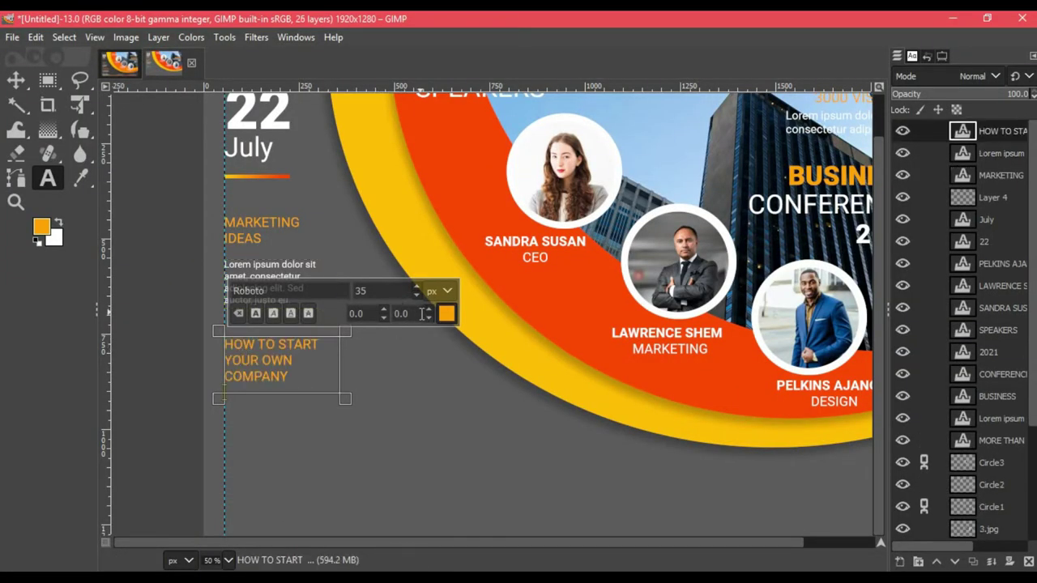
{"action": "mouse_move", "coordinate": [336, 363]}
{"action": "left_mouse_down"}
{"action": "mouse_move", "coordinate": [363, 363]}
{"action": "mouse_move", "coordinate": [327, 387]}
{"action": "mouse_move", "coordinate": [327, 371]}
{"action": "left_mouse_up"}
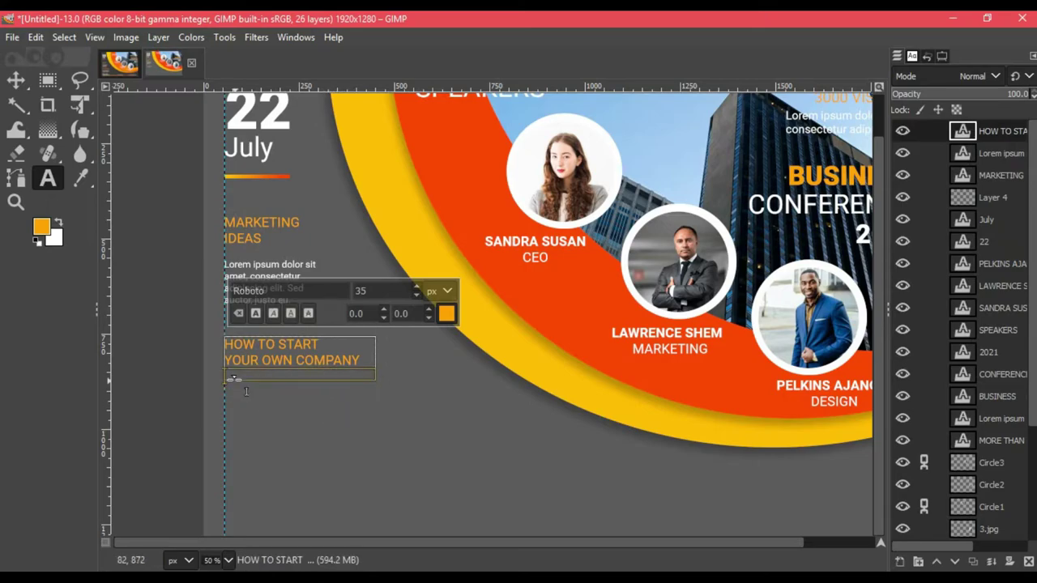
Draw a text box below the heading and copy the lorem line under YOUR OWN COMPANY
{"action": "left_click_drag", "start_coordinate": [225, 386], "coordinate": [290, 431]}
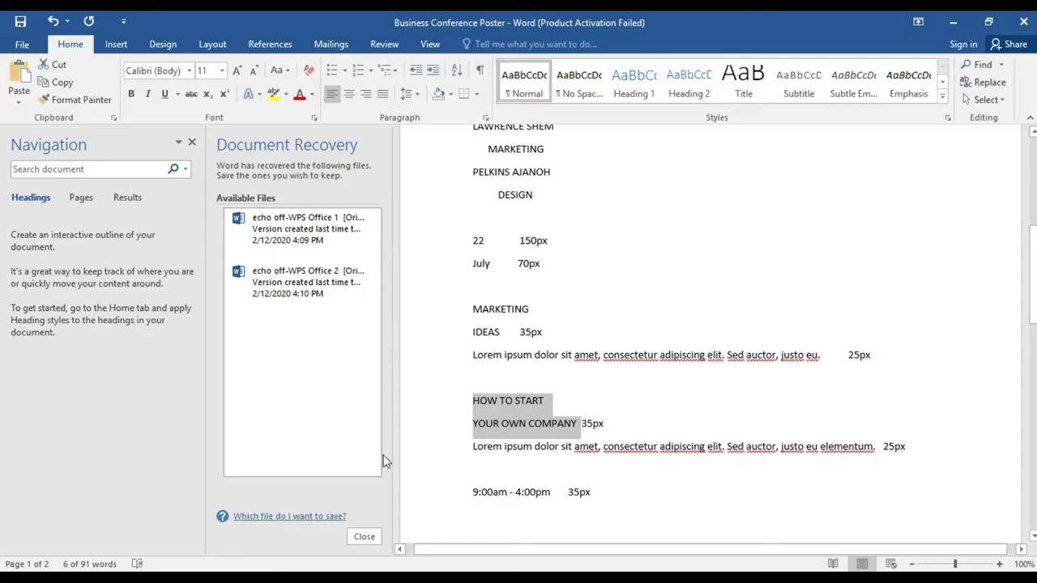
{"action": "left_click_drag", "start_coordinate": [483, 452], "coordinate": [821, 455]}
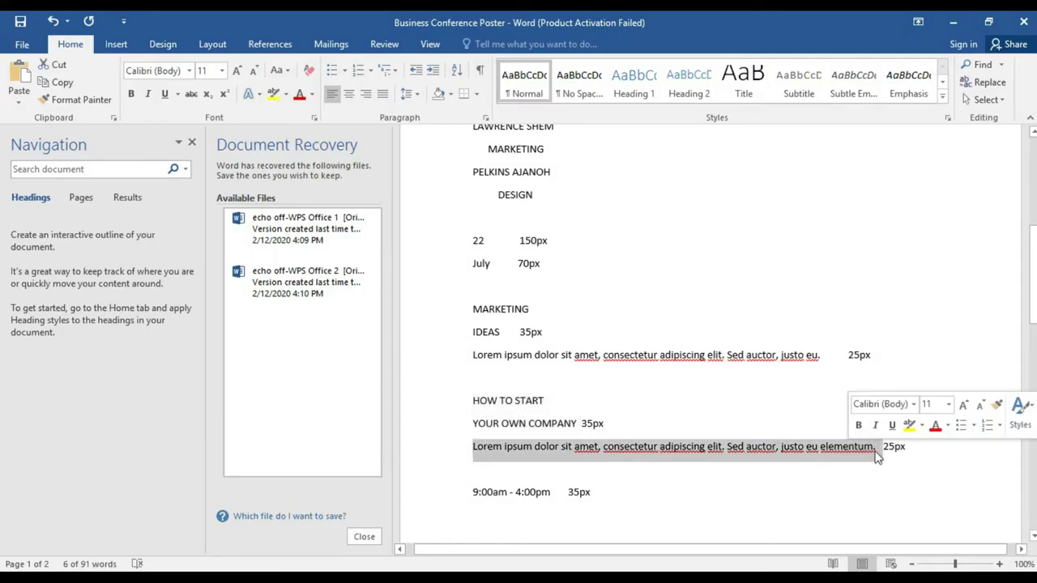
{"action": "key", "text": "alt+Tab"}
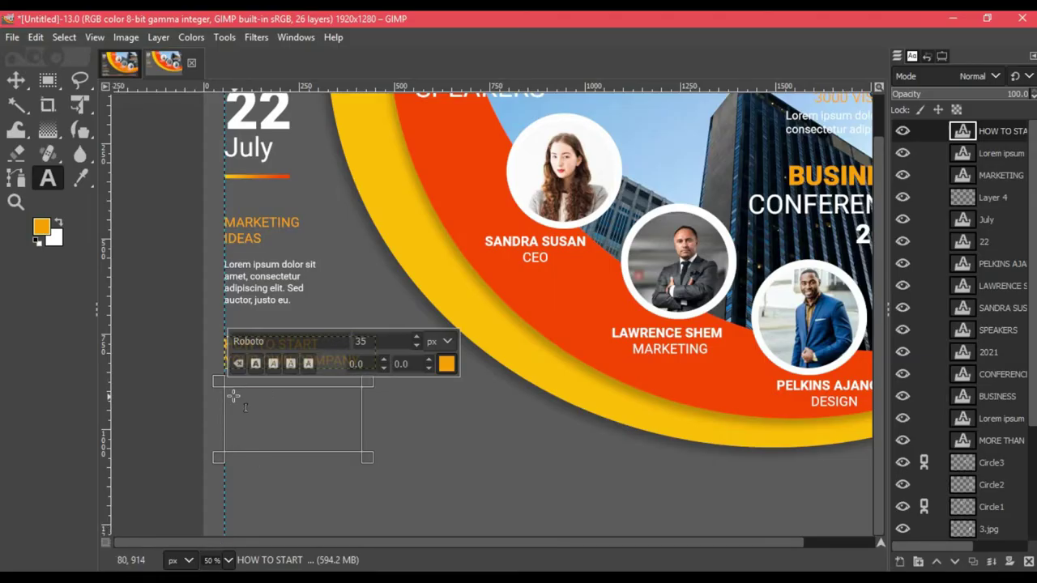
Paste the lorem text under HOW TO START as 25 px white, wrapped narrower
{"action": "type", "text": "Lorem ipsum dolor sit amet, consectetur adipiscing elit. Sed auctor, justo eu elementum."}
{"action": "left_click_drag", "start_coordinate": [360, 425], "coordinate": [418, 425]}
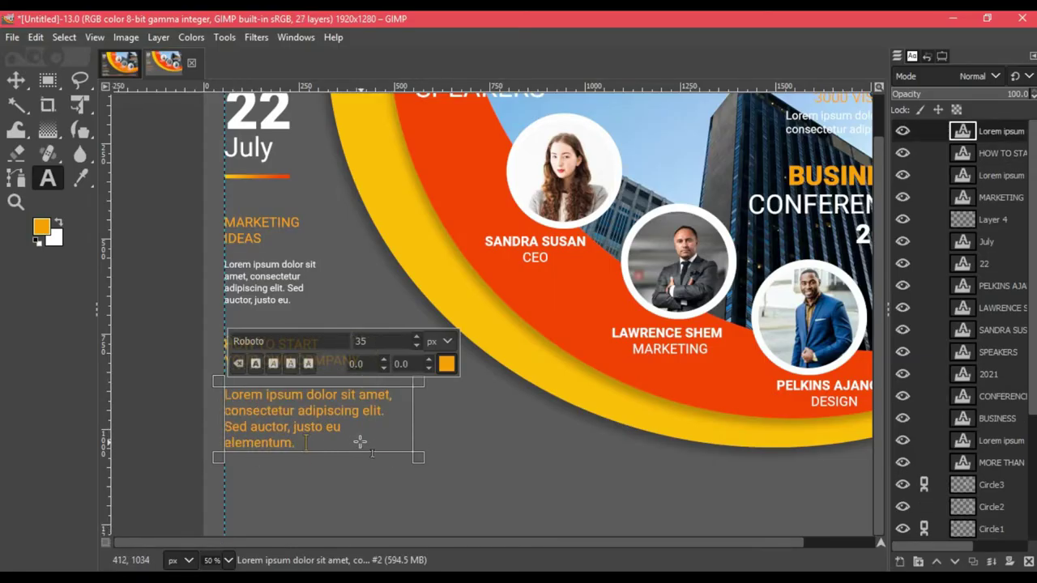
{"action": "left_click_drag", "start_coordinate": [359, 440], "coordinate": [202, 397]}
{"action": "type", "text": "2"}
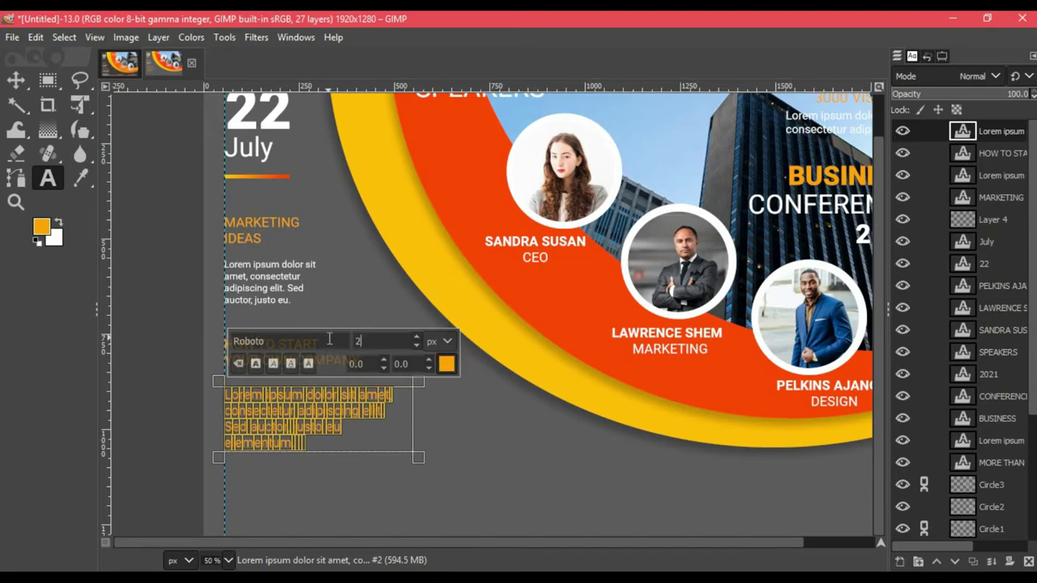
{"action": "left_click", "coordinate": [445, 363]}
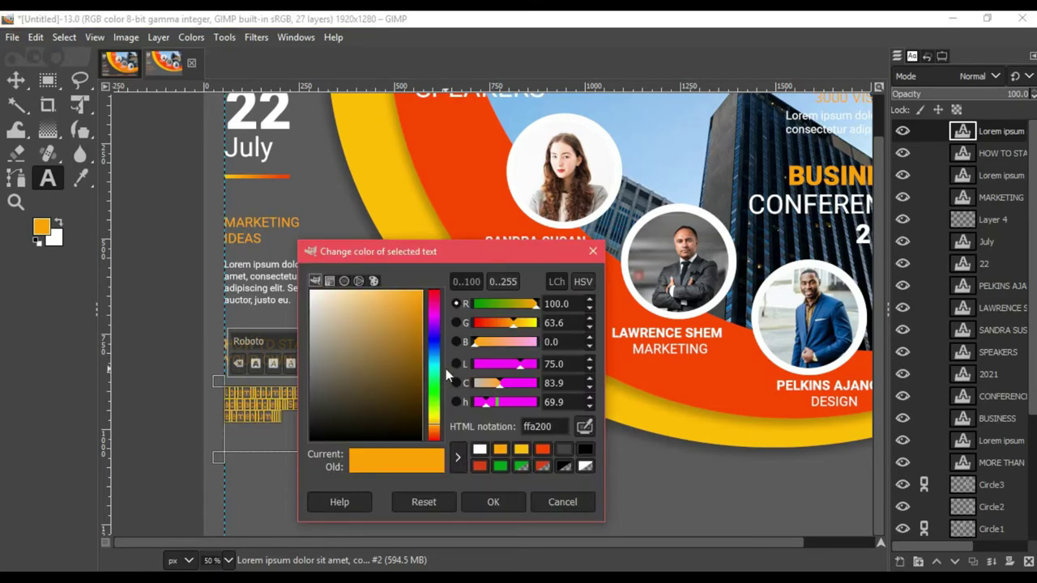
{"action": "left_click", "coordinate": [488, 501]}
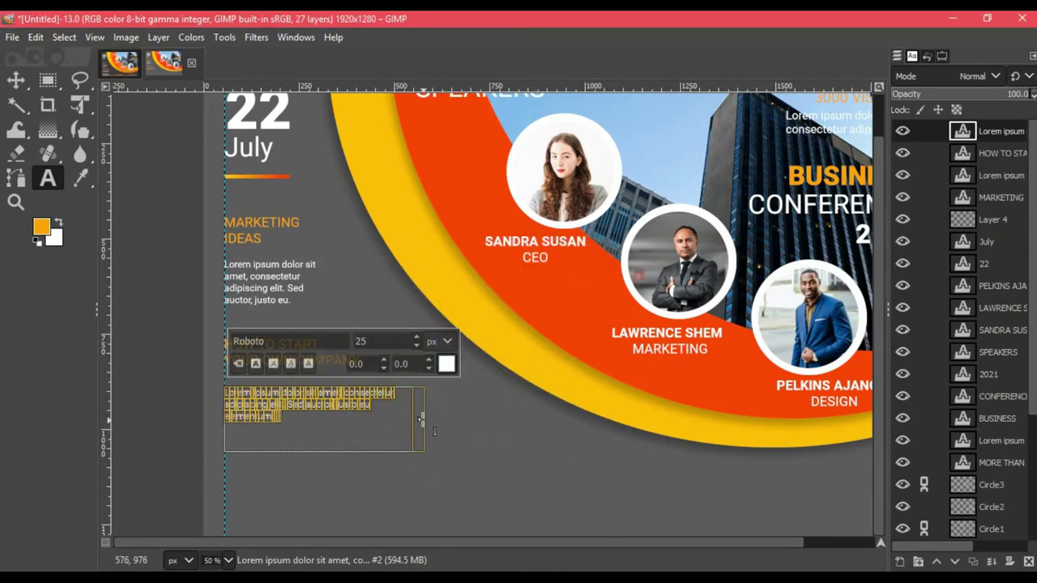
{"action": "left_click_drag", "start_coordinate": [434, 431], "coordinate": [350, 449]}
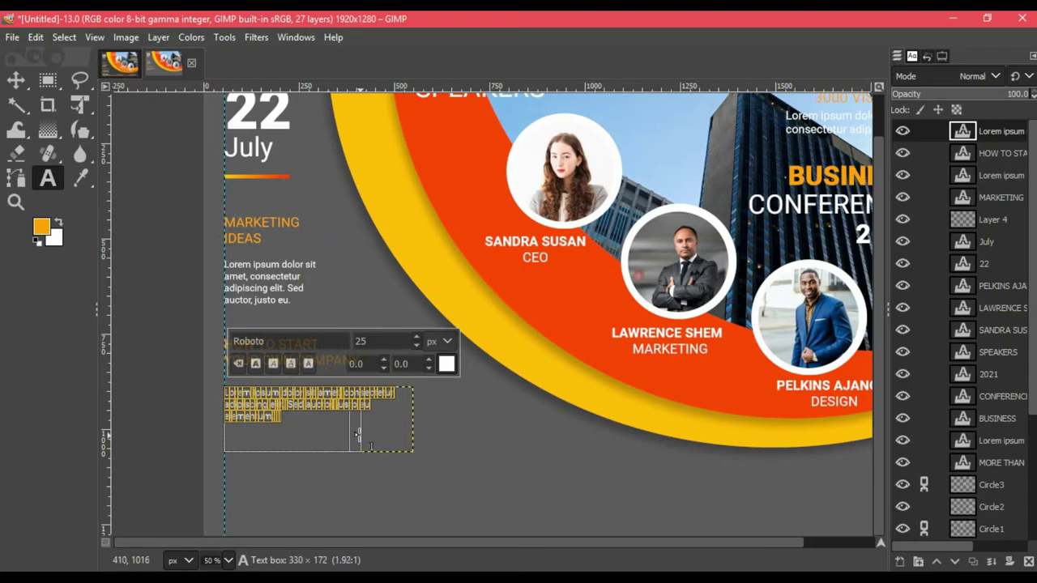
{"action": "left_click", "coordinate": [306, 444]}
Shorten the paragraph's text box to fit and finish editing it
{"action": "scroll", "coordinate": [308, 435], "scroll_direction": "down", "scroll_amount": 1, "text": "ctrl"}
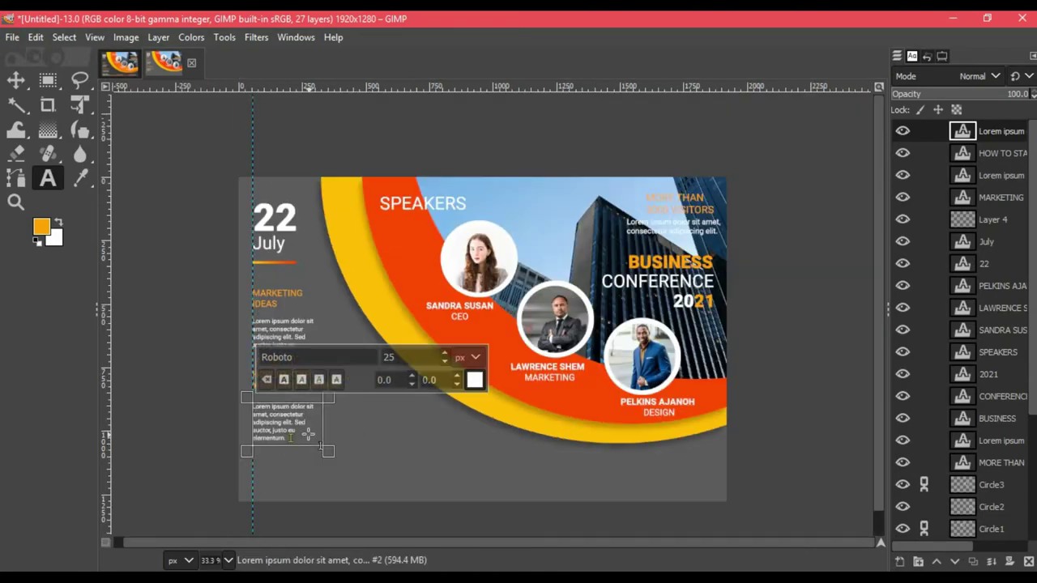
{"action": "left_click_drag", "start_coordinate": [320, 439], "coordinate": [321, 437]}
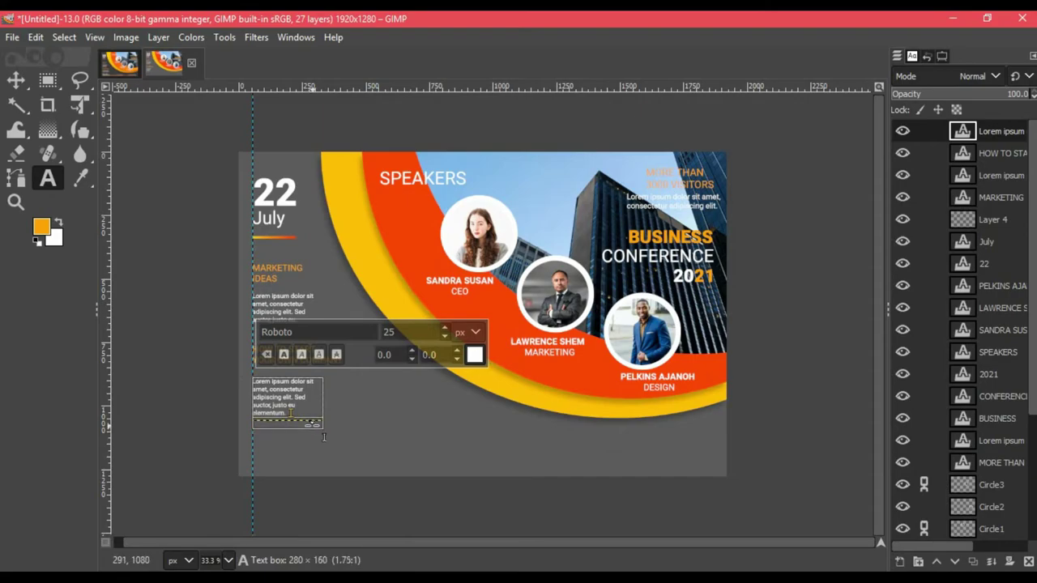
{"action": "left_click", "coordinate": [351, 421]}
{"action": "scroll", "coordinate": [307, 438], "scroll_direction": "up", "scroll_amount": 1, "text": "ctrl"}
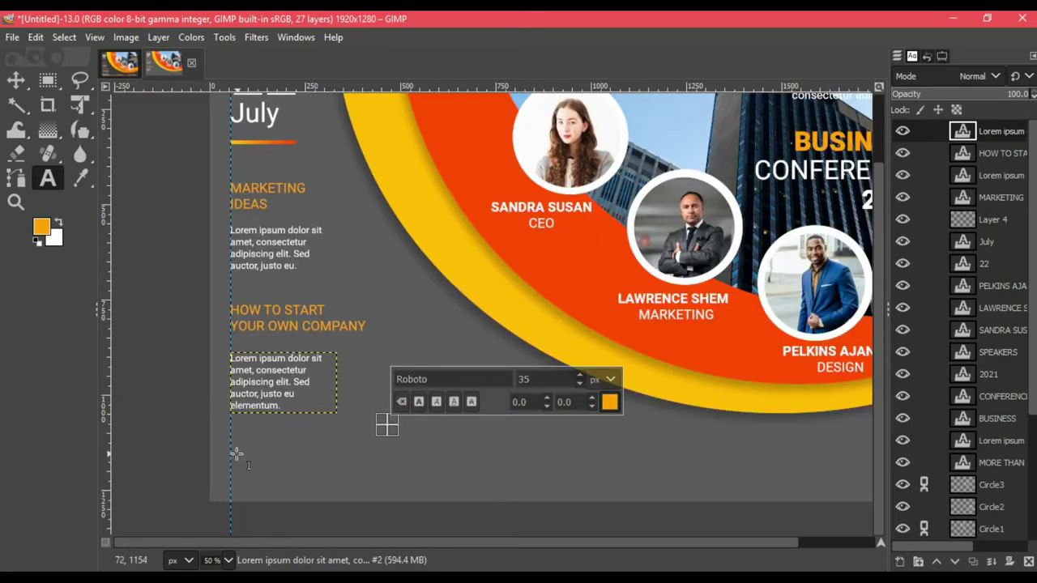
Compare with the reference and draw a rectangle selection near the poster bottom
{"action": "left_click", "coordinate": [125, 73]}
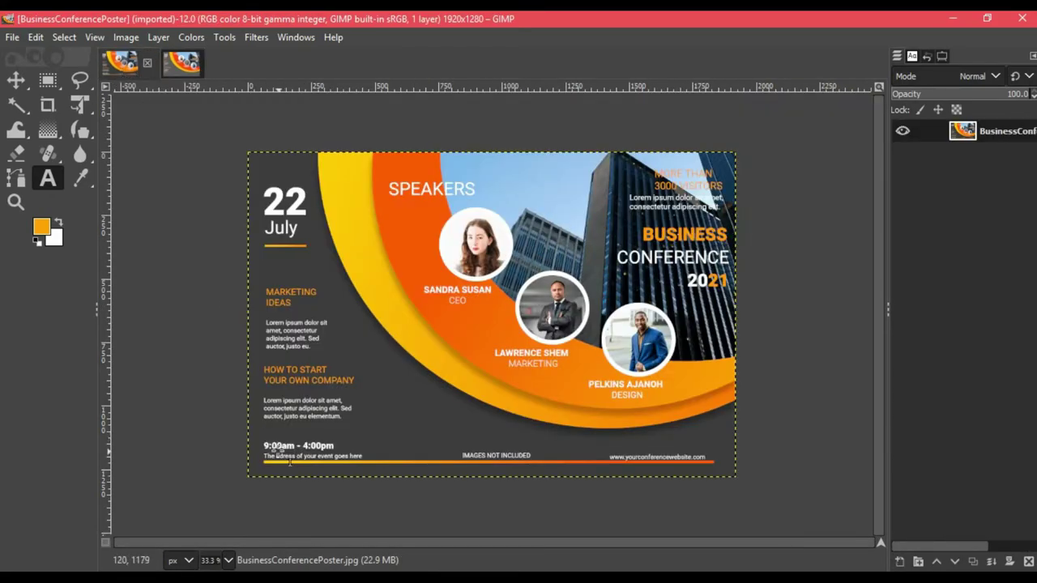
{"action": "left_click", "coordinate": [173, 64]}
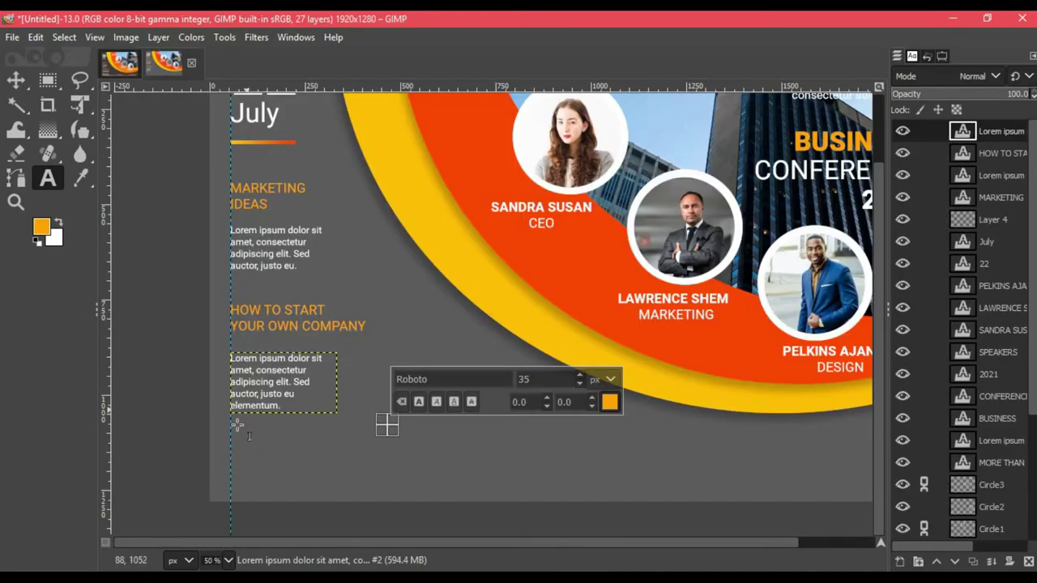
{"action": "key", "text": "r"}
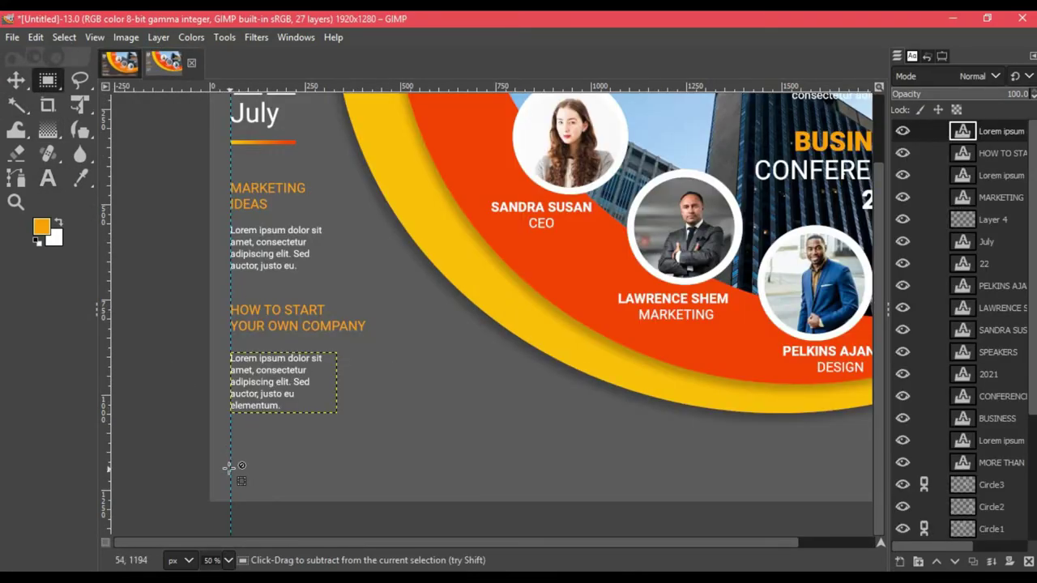
{"action": "scroll", "coordinate": [230, 468], "scroll_direction": "down", "scroll_amount": 1}
{"action": "scroll", "coordinate": [230, 472], "scroll_direction": "up", "scroll_amount": 1}
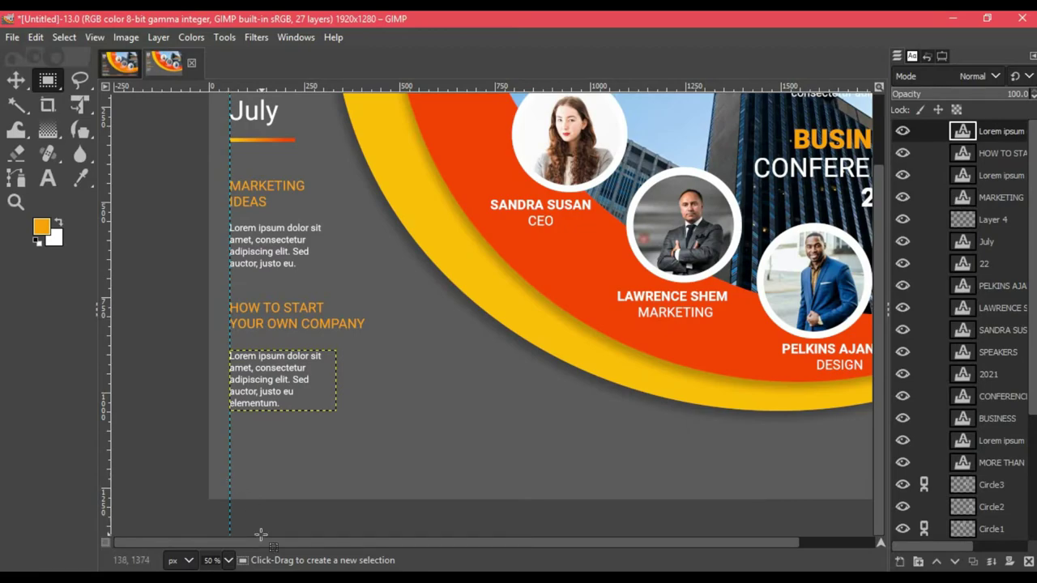
{"action": "left_click_drag", "start_coordinate": [260, 541], "coordinate": [305, 545]}
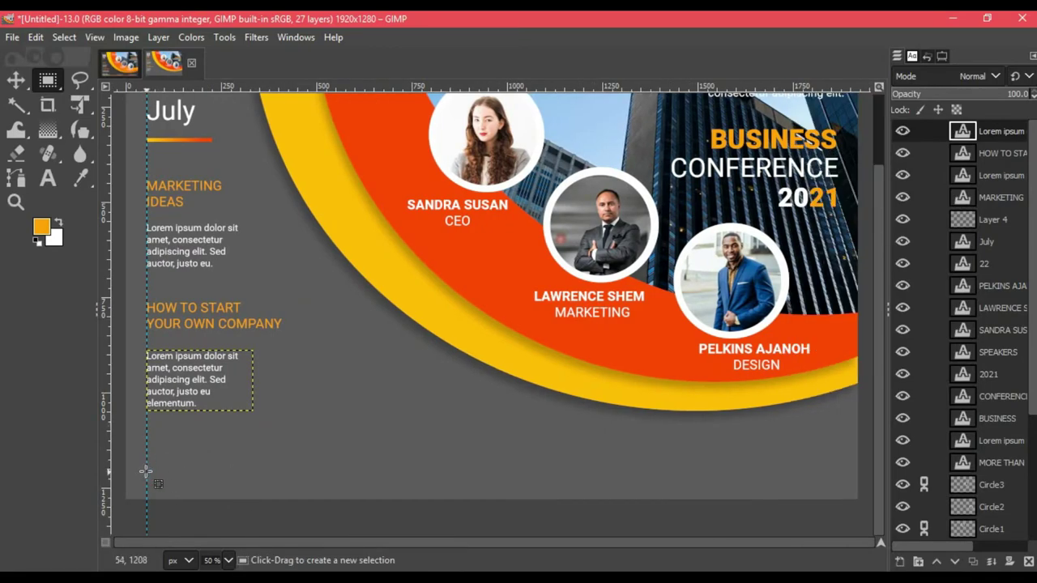
{"action": "left_click", "coordinate": [899, 561]}
{"action": "type", "text": "BottomLine"}
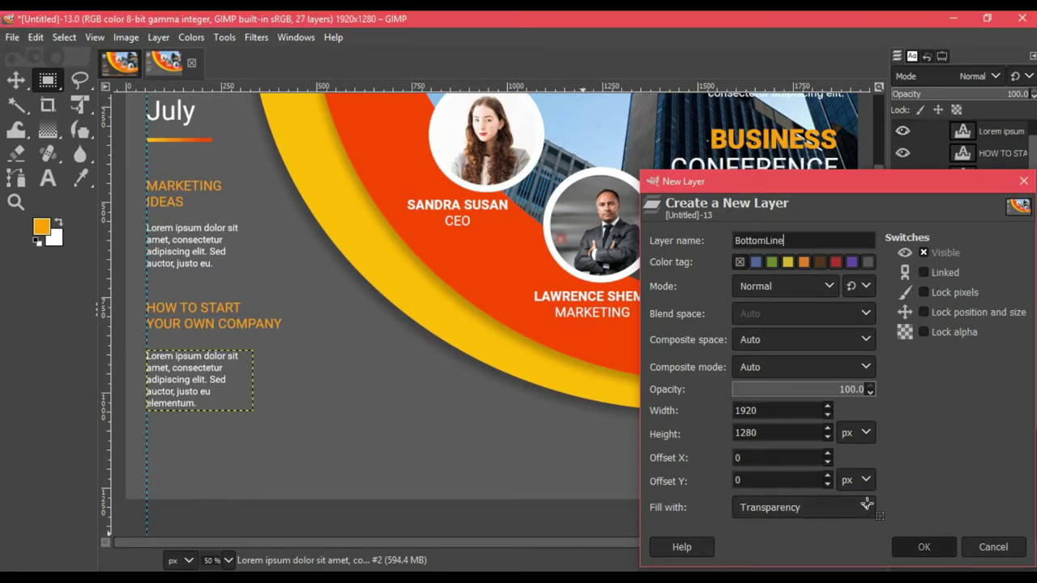
Create the BottomLine layer and fill a thin strip along the poster bottom with orange
{"action": "left_click", "coordinate": [923, 547]}
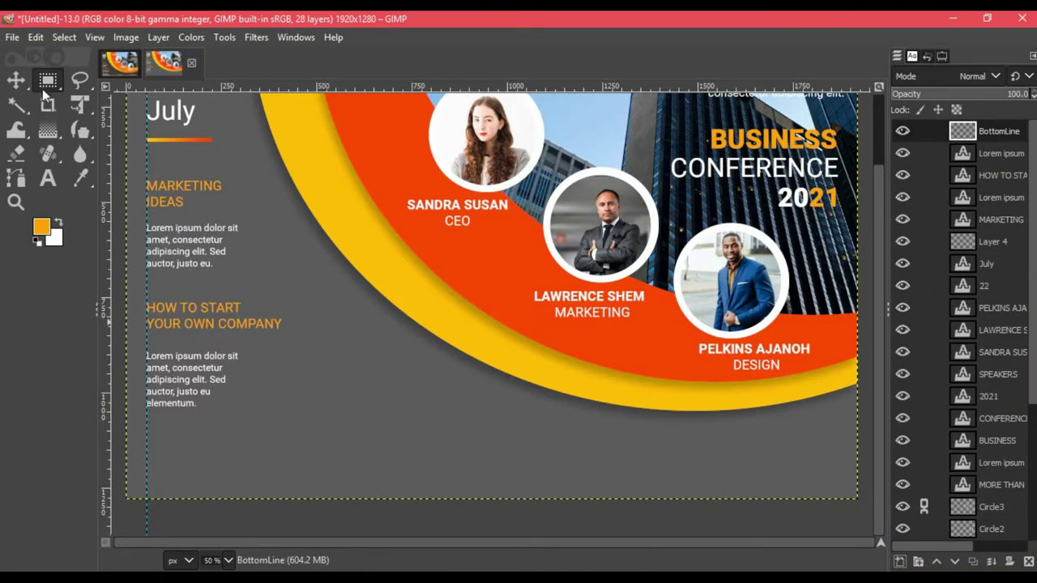
{"action": "left_click", "coordinate": [44, 85]}
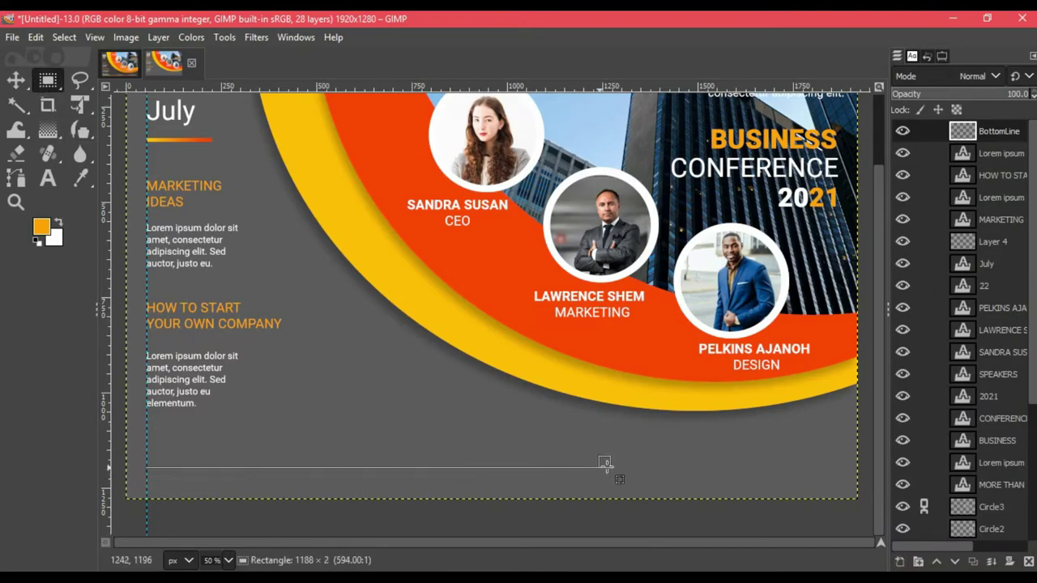
{"action": "left_click_drag", "start_coordinate": [146, 468], "coordinate": [852, 472]}
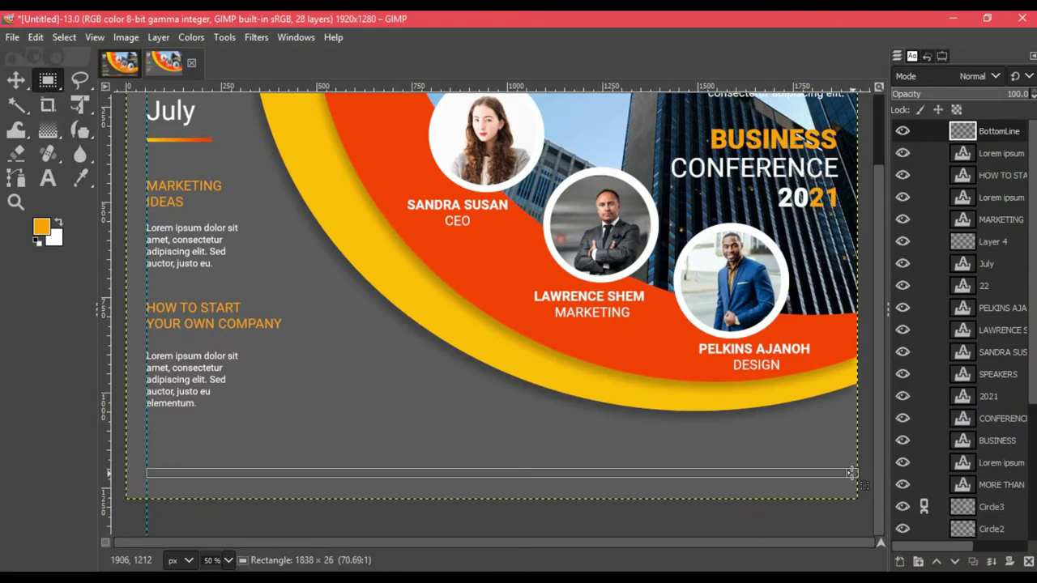
{"action": "left_click_drag", "start_coordinate": [782, 479], "coordinate": [775, 469]}
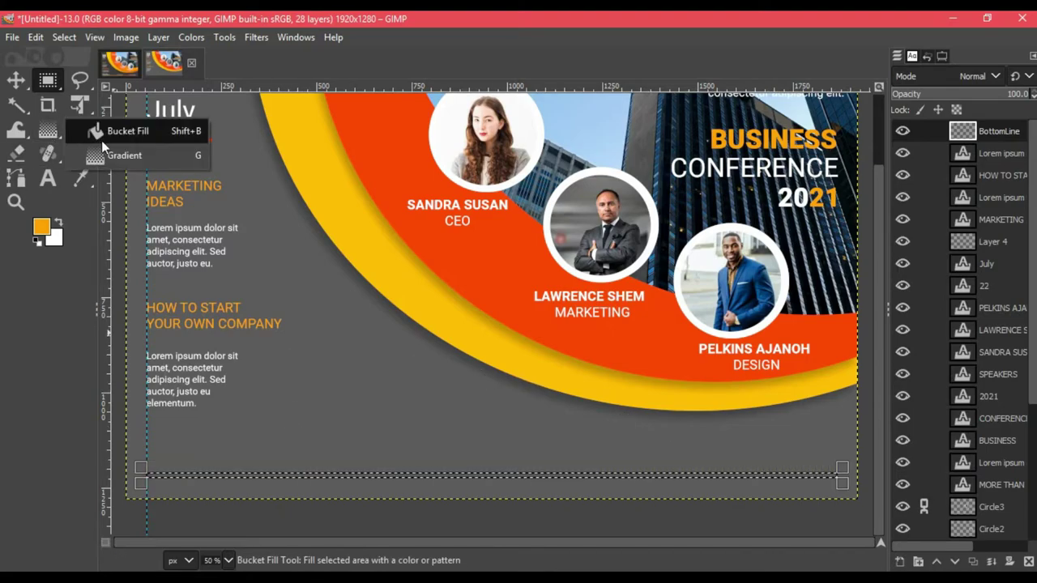
{"action": "key", "text": "shift+b"}
{"action": "left_click", "coordinate": [274, 475]}
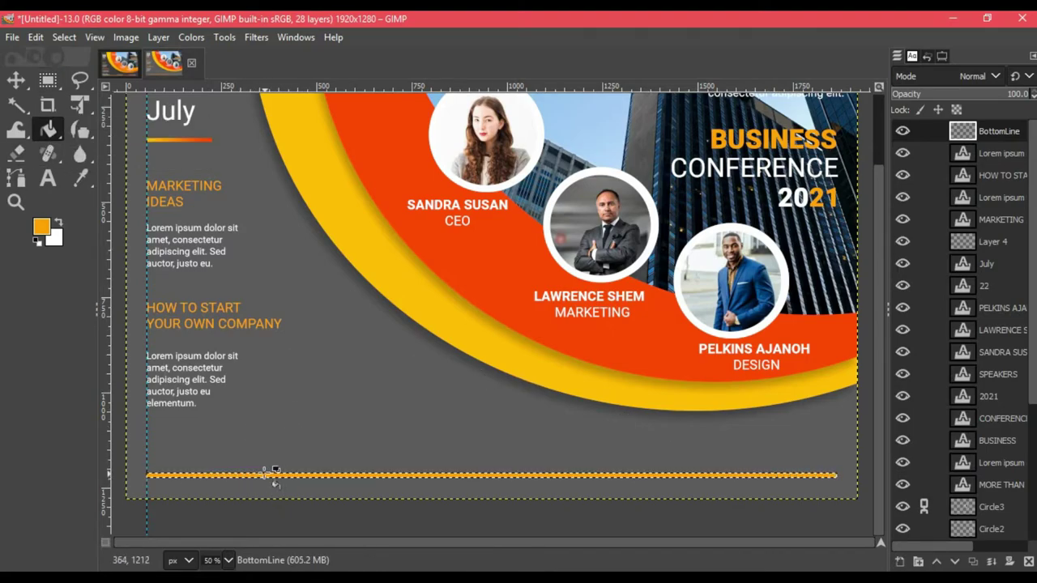
Fuzzy-select the orange bottom line and apply an orange-to-yellow gradient across it
{"action": "right_click", "coordinate": [267, 456]}
{"action": "left_click", "coordinate": [409, 280]}
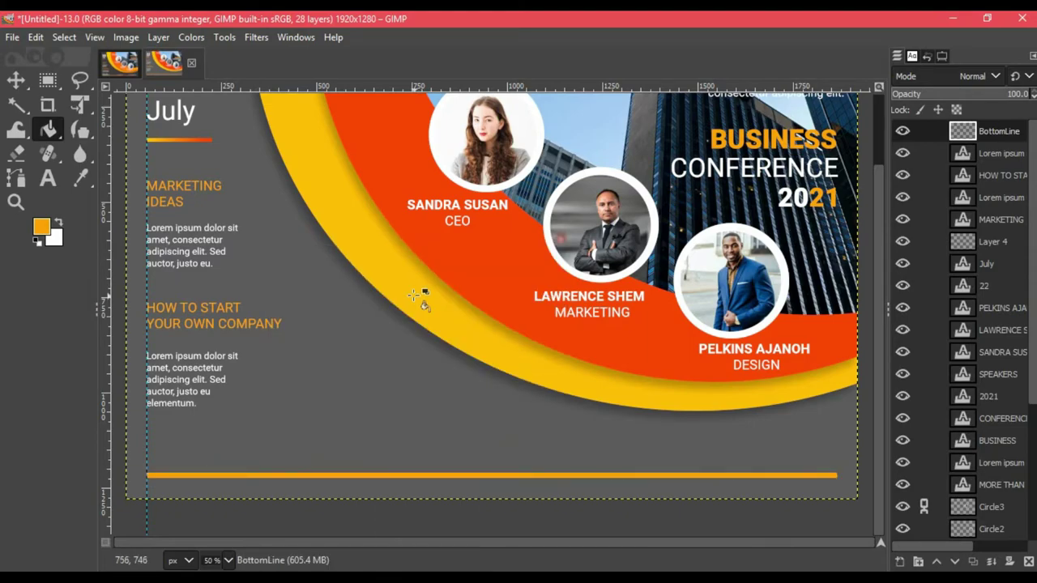
{"action": "left_click", "coordinate": [16, 105]}
{"action": "left_click", "coordinate": [313, 474]}
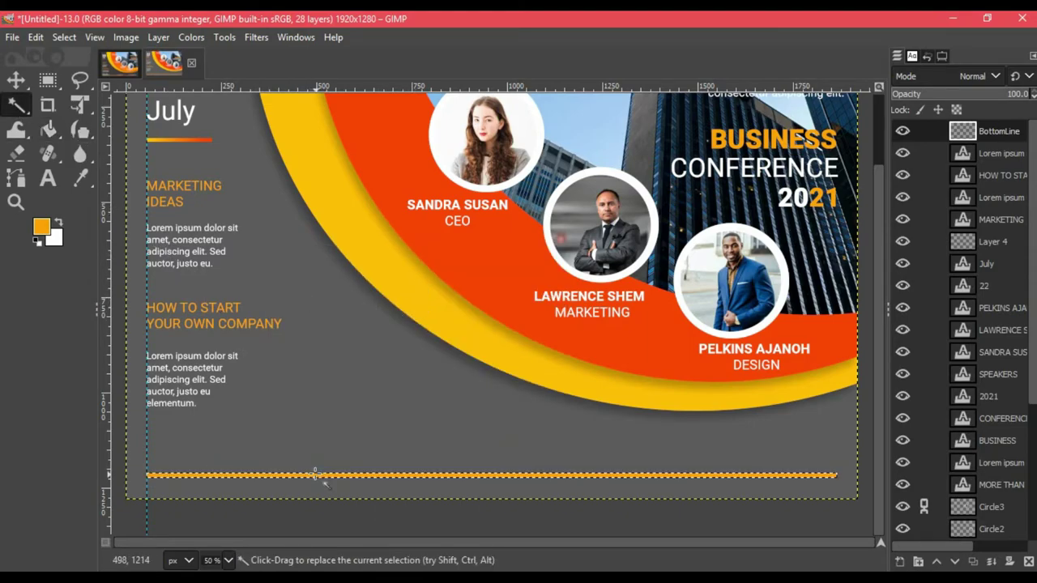
{"action": "key", "text": "g"}
{"action": "mouse_move", "coordinate": [200, 436]}
{"action": "left_mouse_down"}
{"action": "mouse_move", "coordinate": [683, 528]}
{"action": "mouse_move", "coordinate": [406, 348]}
{"action": "mouse_move", "coordinate": [405, 520]}
{"action": "mouse_move", "coordinate": [701, 557]}
{"action": "left_mouse_up"}
{"action": "left_click_drag", "start_coordinate": [406, 348], "coordinate": [336, 425]}
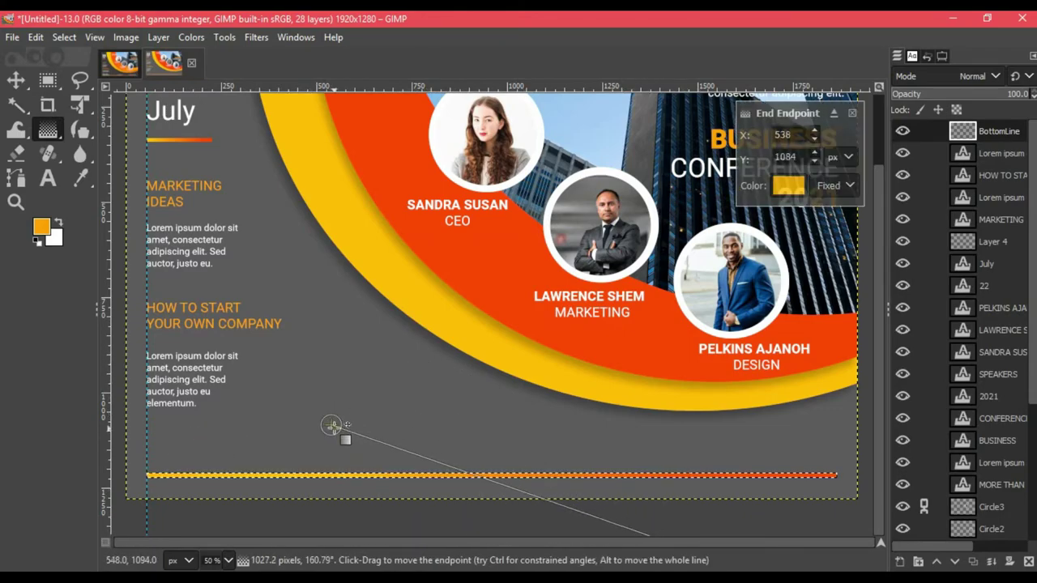
{"action": "key", "text": "Return"}
{"action": "right_click", "coordinate": [390, 209]}
{"action": "mouse_move", "coordinate": [422, 263]}
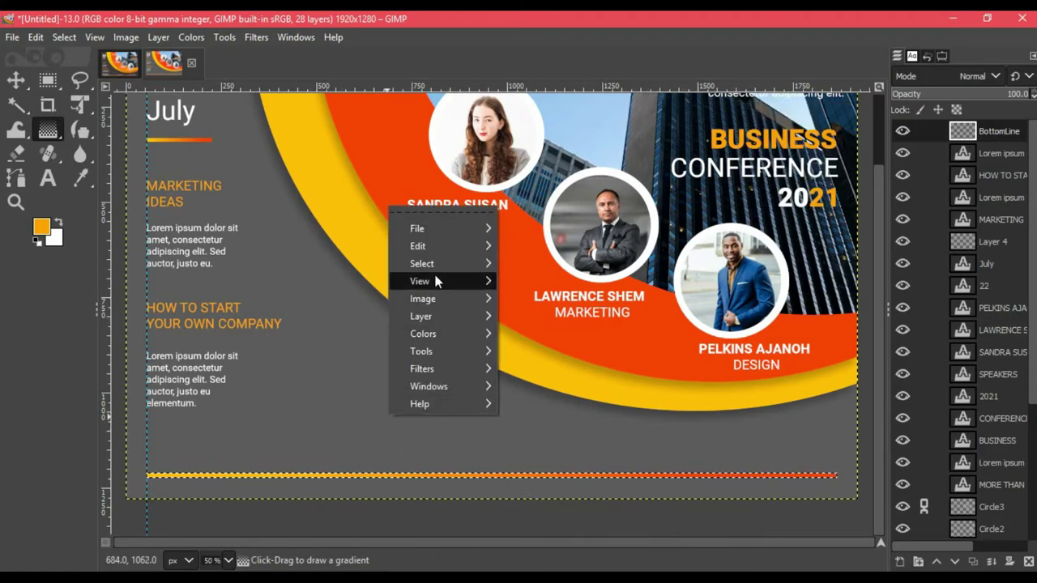
Clear the GIMP selection, then copy the 9:00am - 4:00pm line from the Word notes
{"action": "left_click", "coordinate": [567, 283]}
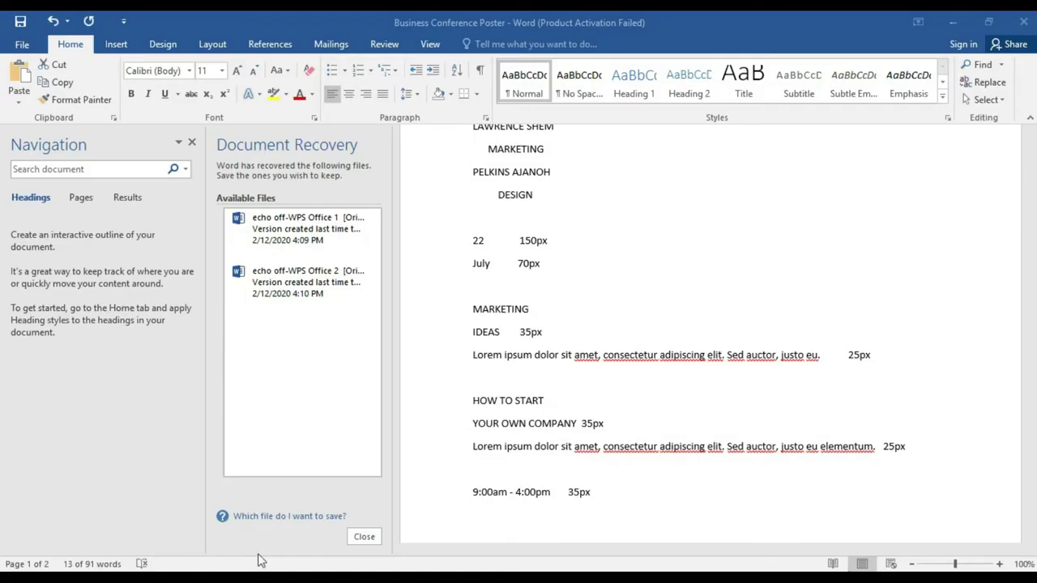
{"action": "scroll", "coordinate": [472, 474], "scroll_direction": "down", "scroll_amount": 1}
{"action": "mouse_move", "coordinate": [472, 456]}
{"action": "left_mouse_down"}
{"action": "mouse_move", "coordinate": [538, 460]}
{"action": "mouse_move", "coordinate": [474, 456]}
{"action": "left_mouse_up"}
{"action": "right_click", "coordinate": [526, 441]}
{"action": "key", "text": "Escape"}
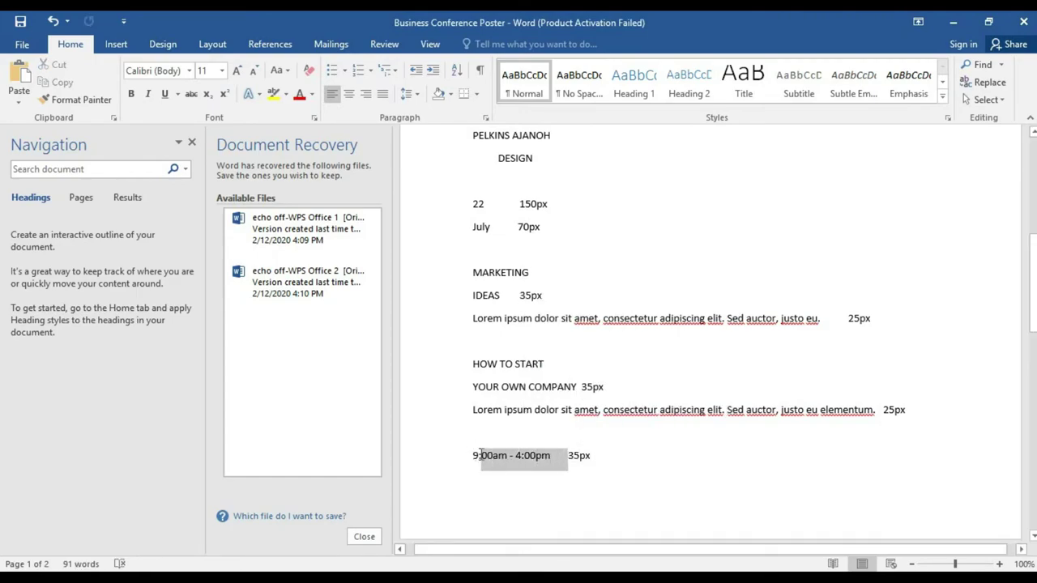
{"action": "right_click", "coordinate": [493, 455]}
{"action": "left_click", "coordinate": [528, 273]}
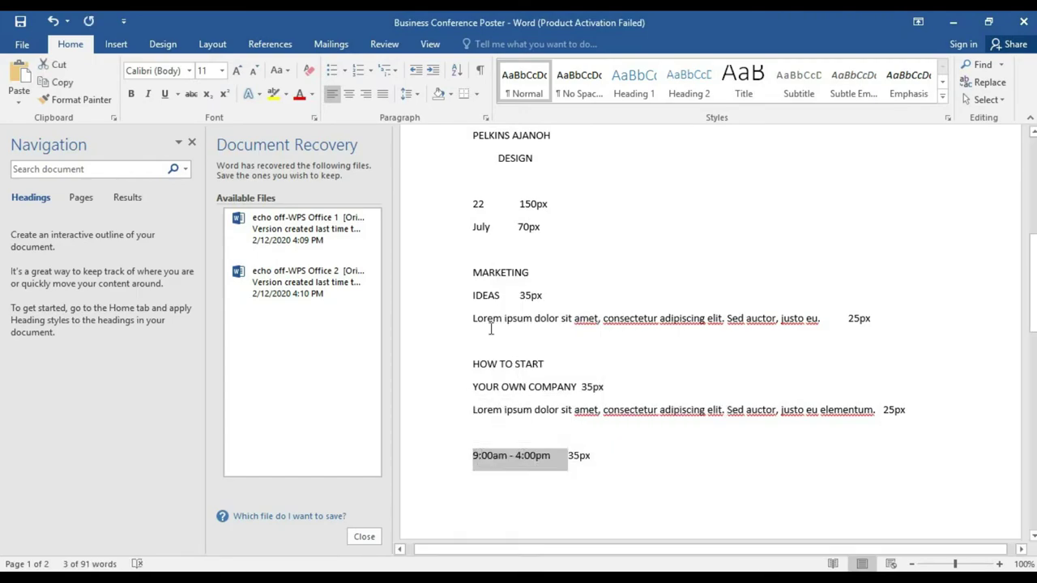
{"action": "key", "text": "alt+Tab"}
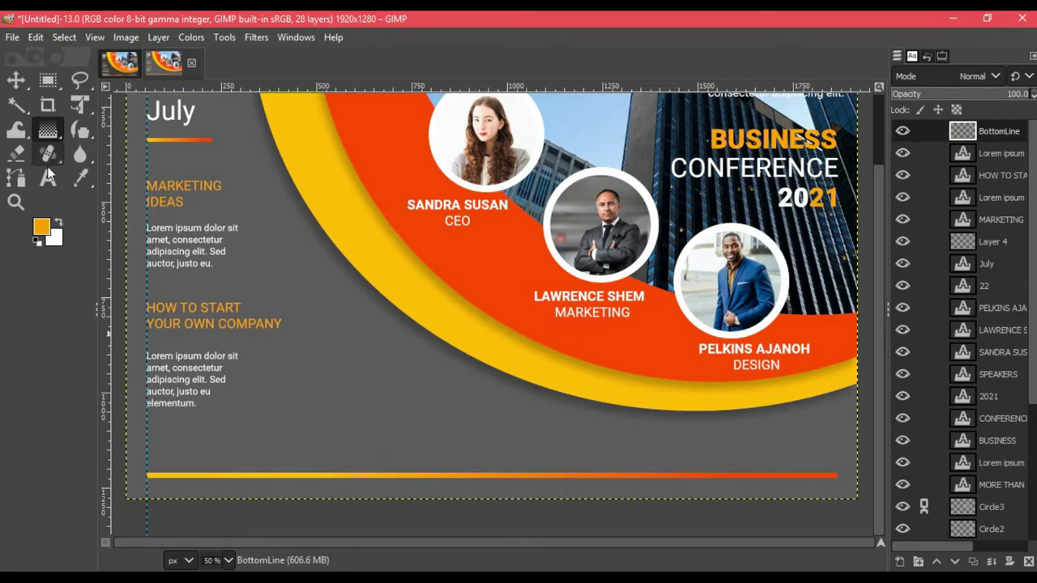
Paste 9:00am - 4:00pm as white text just above the bottom bar
{"action": "left_click", "coordinate": [48, 175]}
{"action": "left_click_drag", "start_coordinate": [145, 438], "coordinate": [345, 458]}
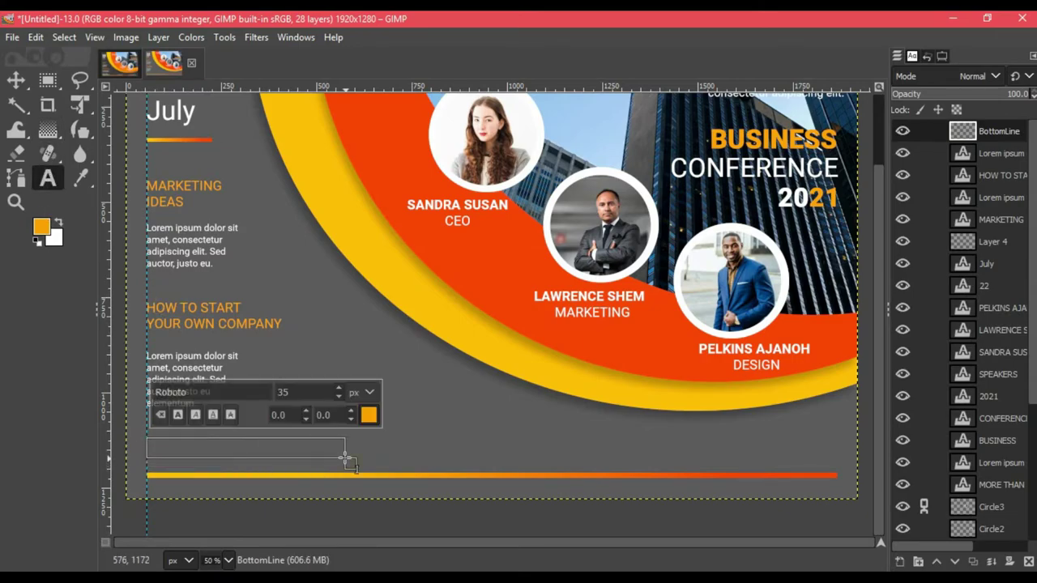
{"action": "key", "text": "ctrl+v"}
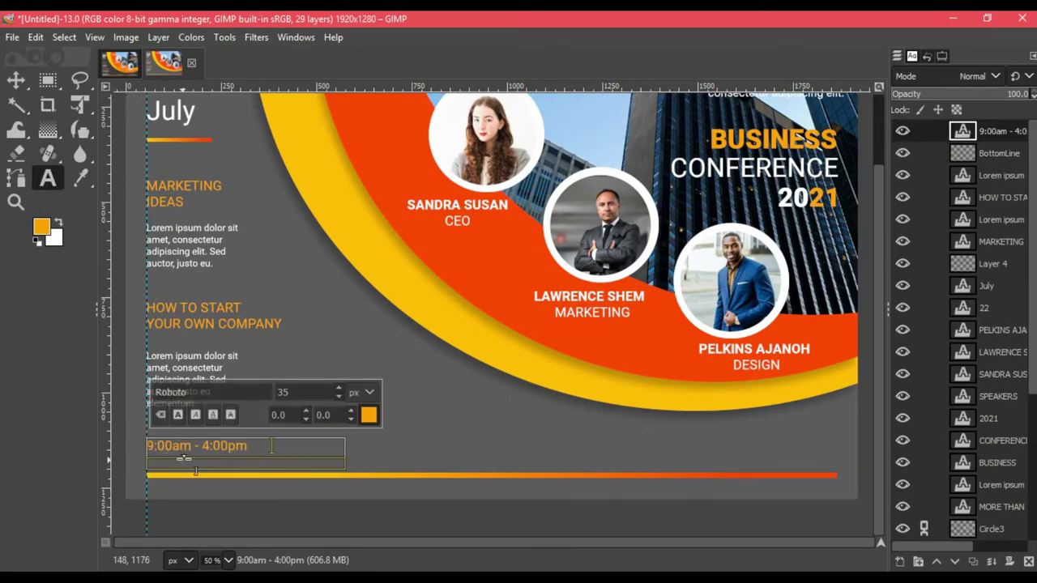
{"action": "key", "text": "ctrl+a"}
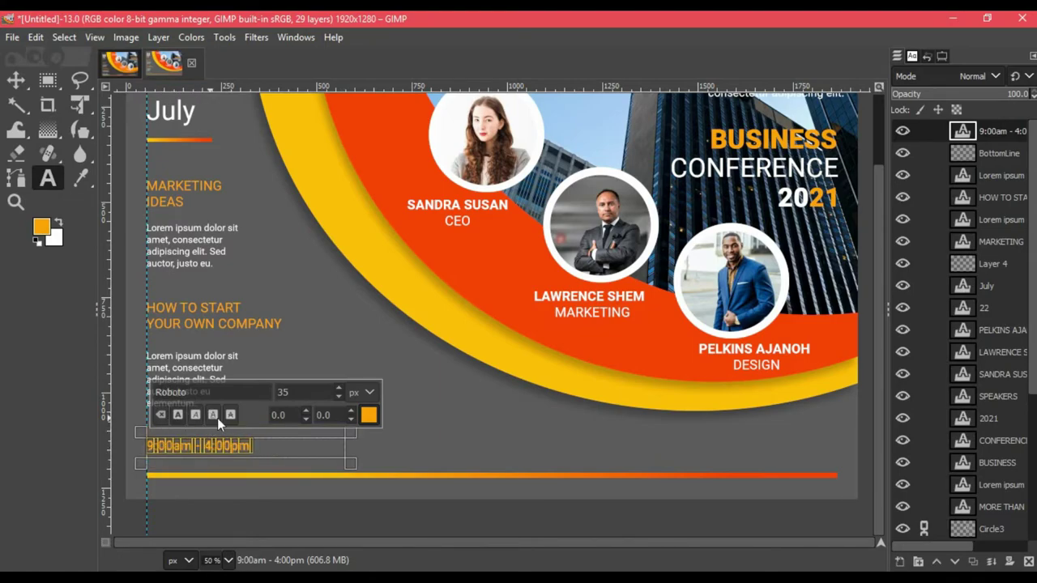
{"action": "left_click", "coordinate": [368, 415]}
{"action": "left_click", "coordinate": [230, 339]}
{"action": "left_click", "coordinate": [405, 543]}
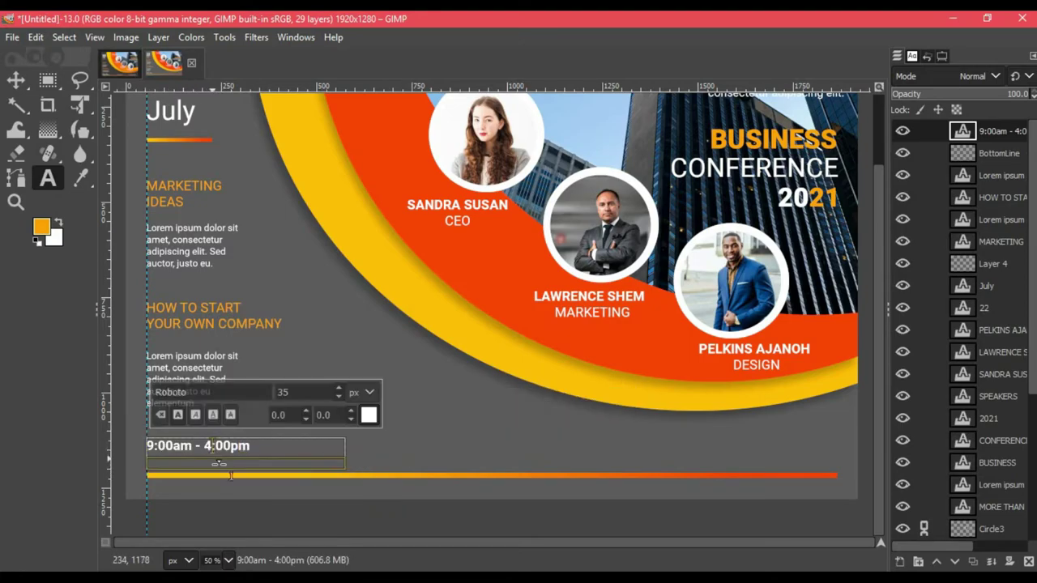
{"action": "left_click_drag", "start_coordinate": [213, 473], "coordinate": [238, 476]}
{"action": "left_click", "coordinate": [399, 436]}
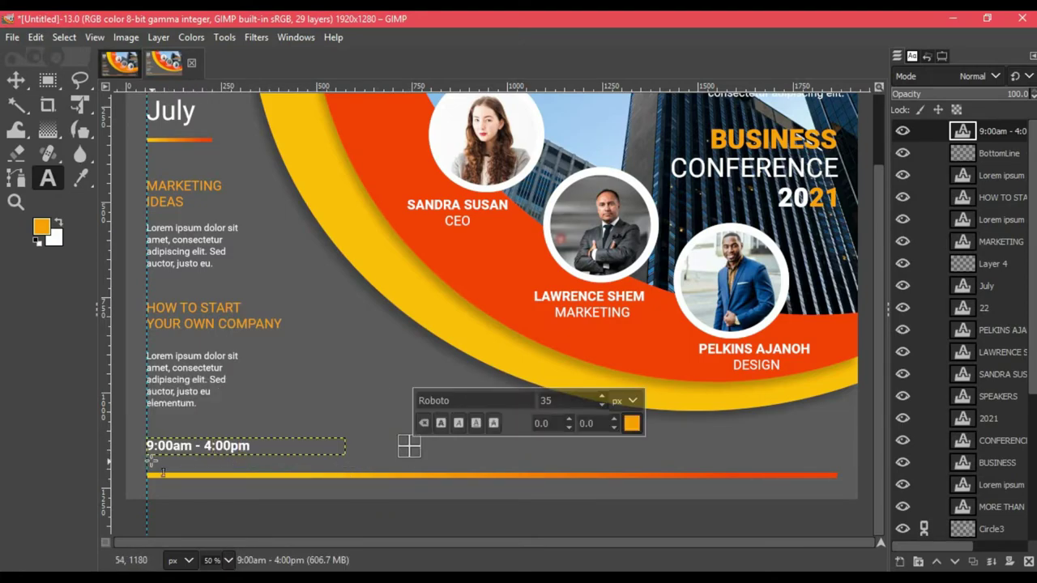
Draw a text box below the time and copy the address line from the Word notes
{"action": "left_click_drag", "start_coordinate": [147, 463], "coordinate": [399, 488]}
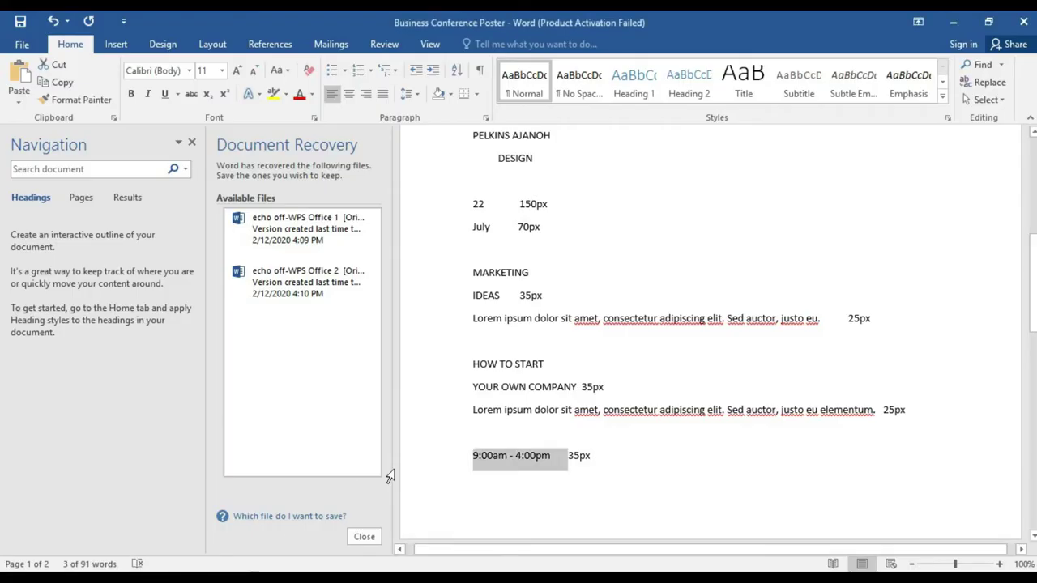
{"action": "scroll", "coordinate": [456, 472], "scroll_direction": "down", "scroll_amount": 3}
{"action": "scroll", "coordinate": [456, 472], "scroll_direction": "down", "scroll_amount": 1}
{"action": "left_click_drag", "start_coordinate": [472, 485], "coordinate": [629, 489]}
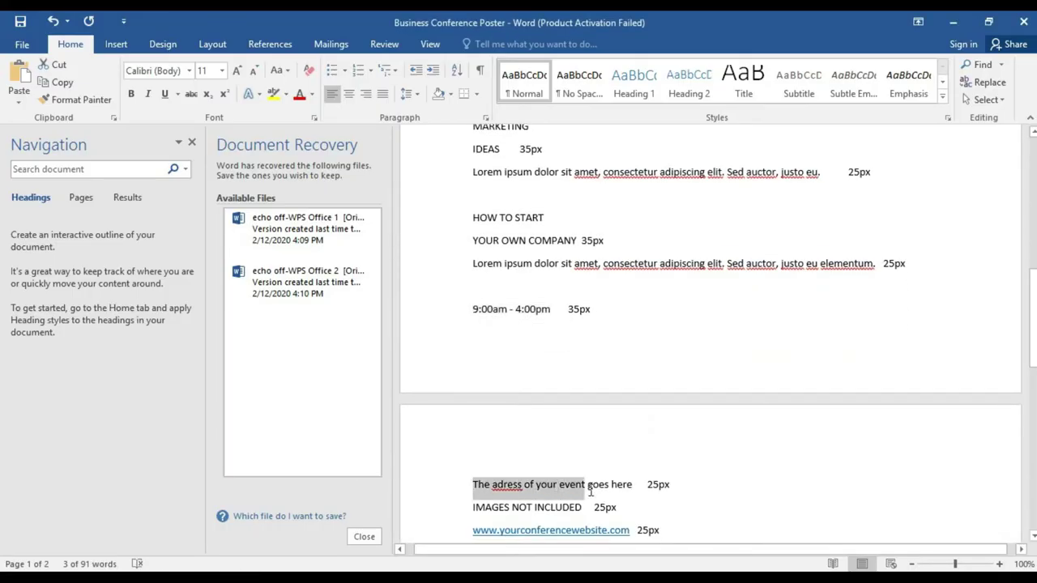
{"action": "right_click", "coordinate": [629, 489]}
{"action": "left_click", "coordinate": [628, 303]}
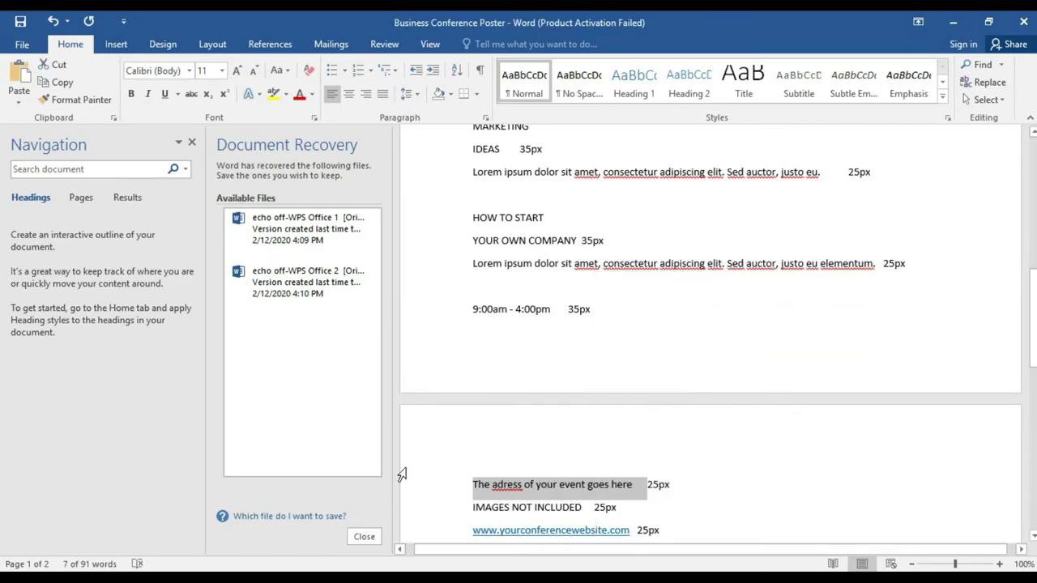
{"action": "key", "text": "alt+Tab"}
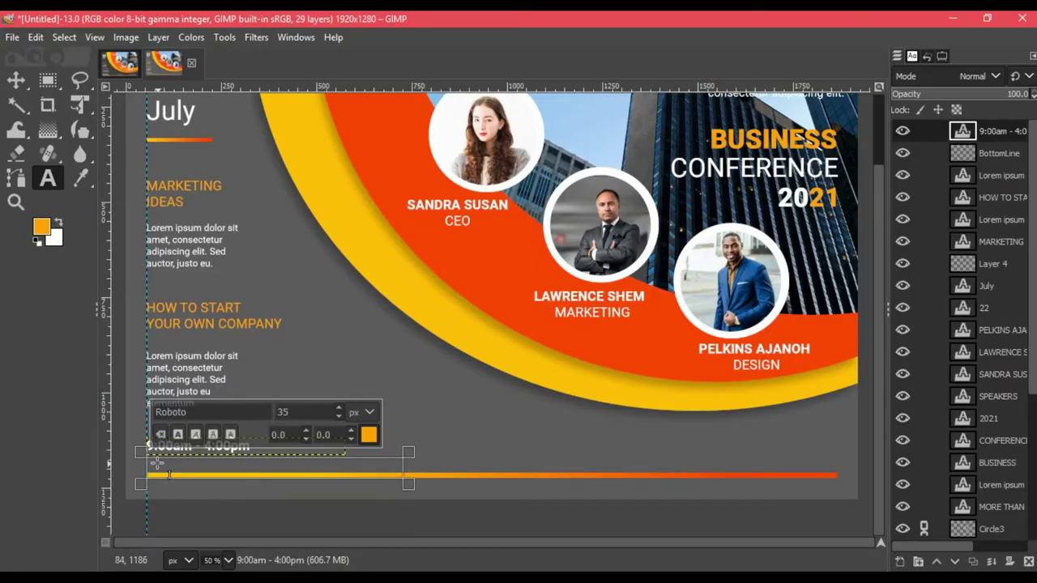
Paste the address line into the box and make it white
{"action": "key", "text": "ctrl+v"}
{"action": "key", "text": "ctrl+a"}
{"action": "left_click", "coordinate": [369, 435]}
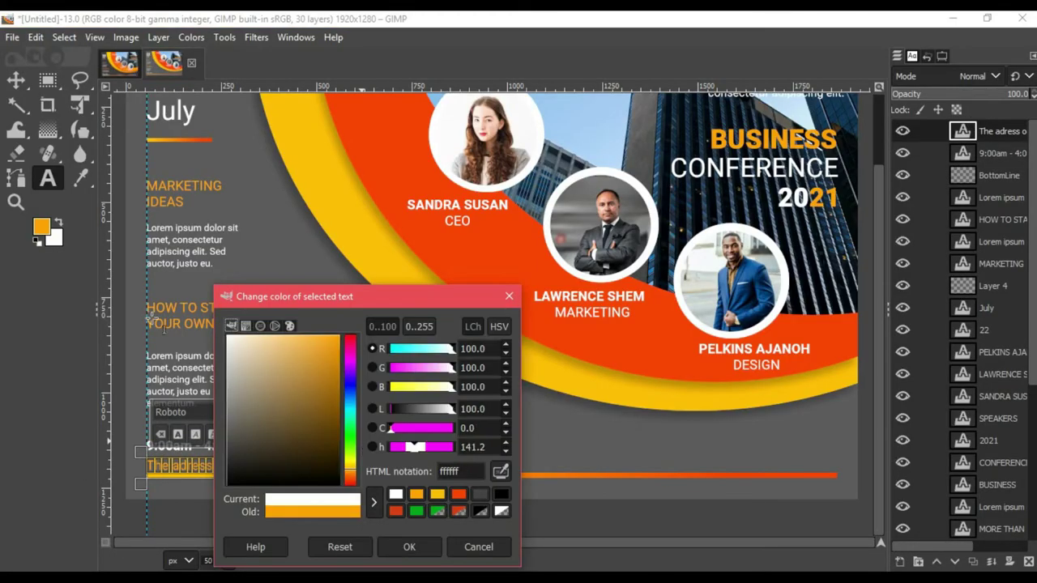
{"action": "left_click", "coordinate": [409, 547]}
{"action": "left_click_drag", "start_coordinate": [262, 453], "coordinate": [262, 451]}
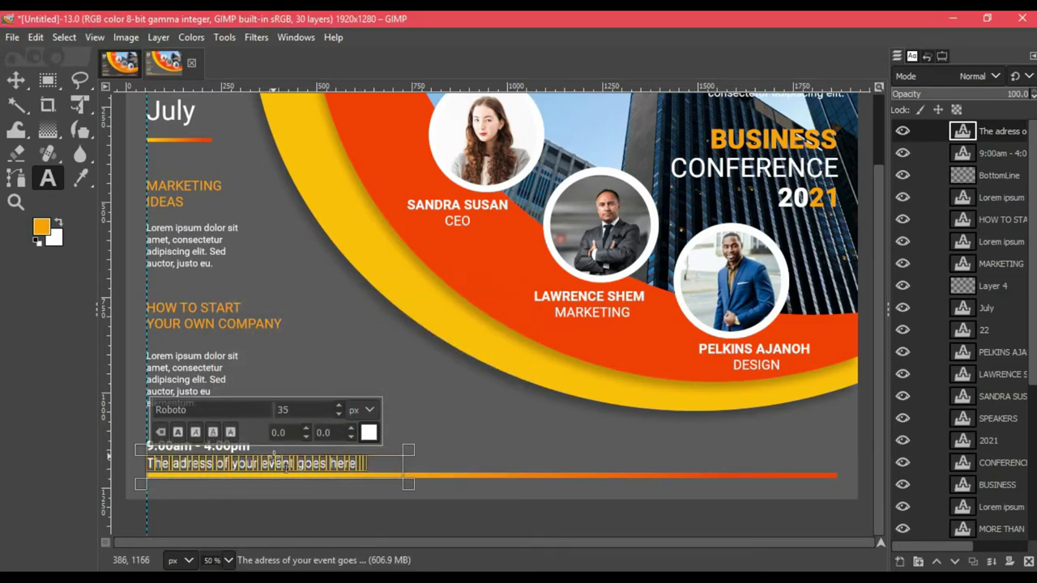
{"action": "left_click", "coordinate": [458, 462]}
Set the address text's font size to 25 px
{"action": "left_click", "coordinate": [395, 475]}
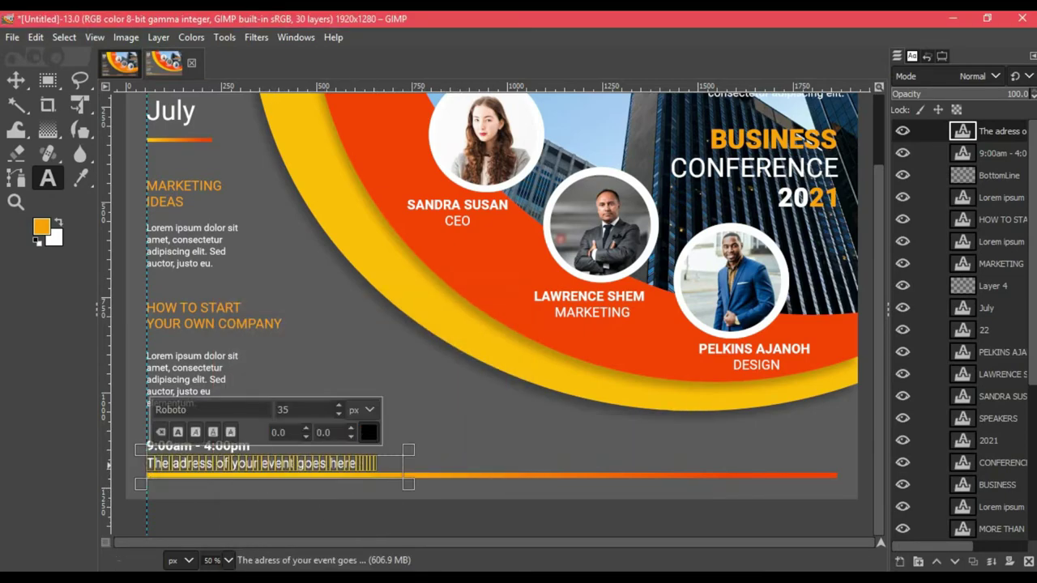
{"action": "key", "text": "alt+Tab"}
{"action": "key", "text": "alt+Tab"}
{"action": "type", "text": "5"}
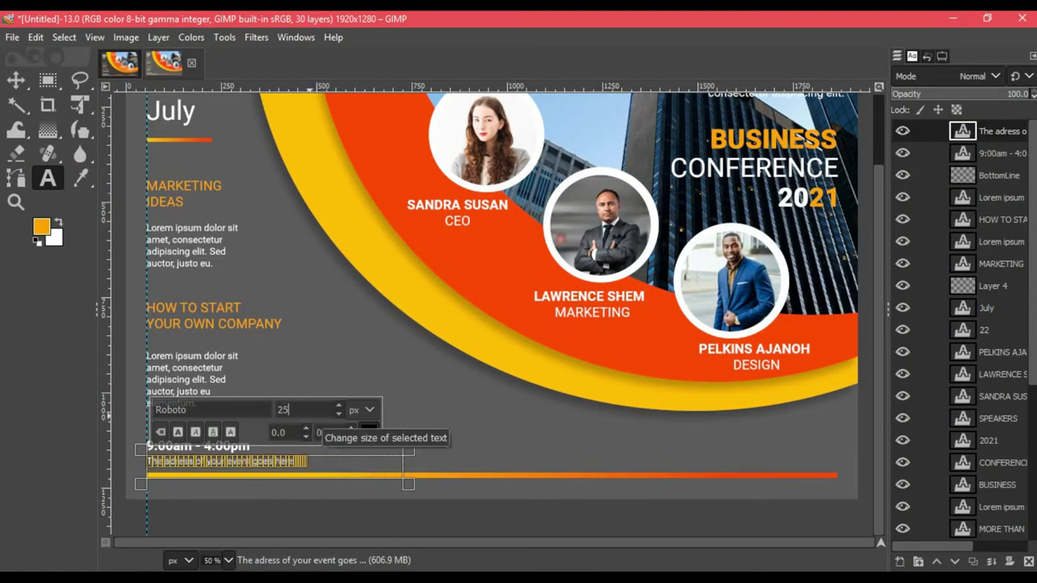
{"action": "key", "text": "Return"}
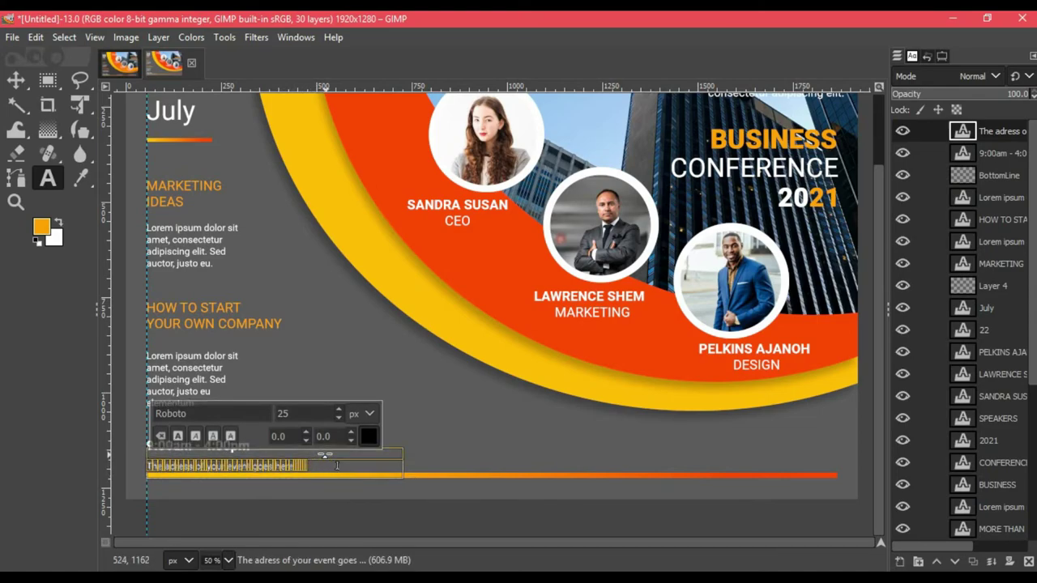
Draw a text box right of the address and copy IMAGES NOT INCLUDED from Word
{"action": "left_click_drag", "start_coordinate": [444, 450], "coordinate": [632, 483]}
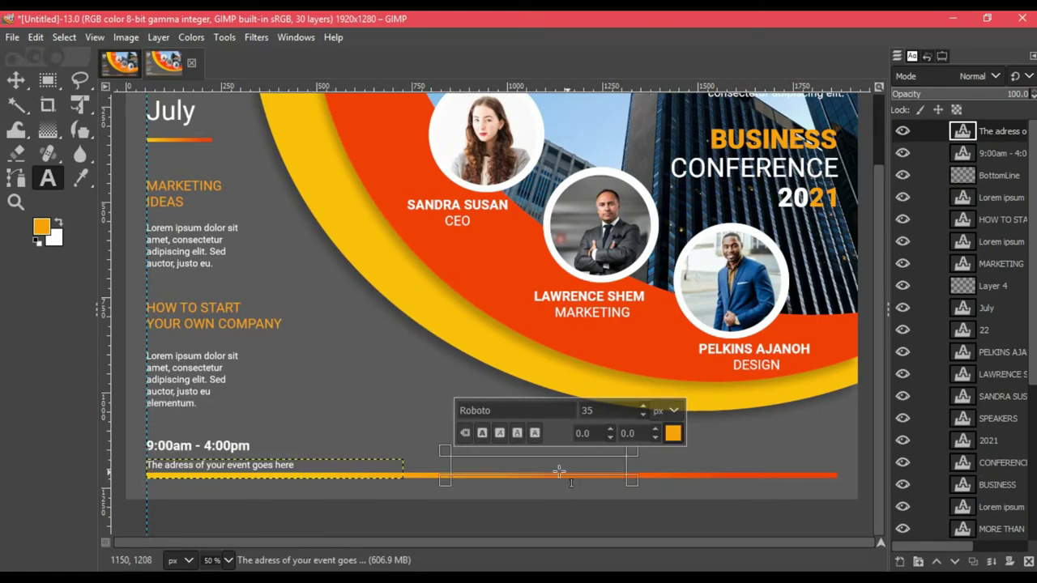
{"action": "key", "text": "alt+Tab"}
{"action": "scroll", "coordinate": [710, 324], "scroll_direction": "down", "scroll_amount": 1}
{"action": "left_click_drag", "start_coordinate": [473, 471], "coordinate": [582, 471]}
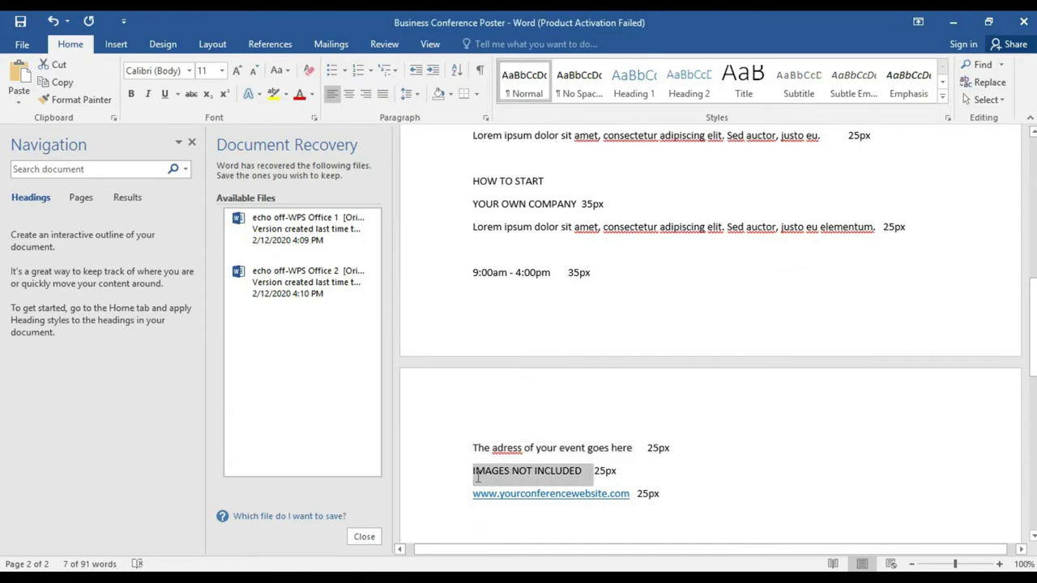
{"action": "key", "text": "alt+Tab"}
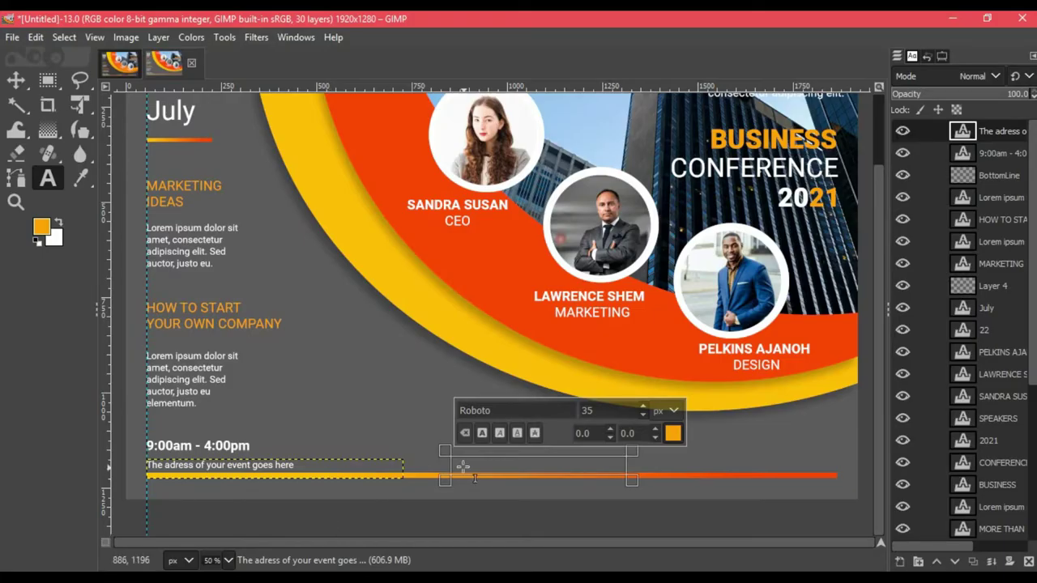
Paste 'IMAGES NOT INCLUDED' into the text box, colour it white and shift it left
{"action": "key", "text": "ctrl+v"}
{"action": "key", "text": "ctrl+a"}
{"action": "left_click", "coordinate": [672, 433]}
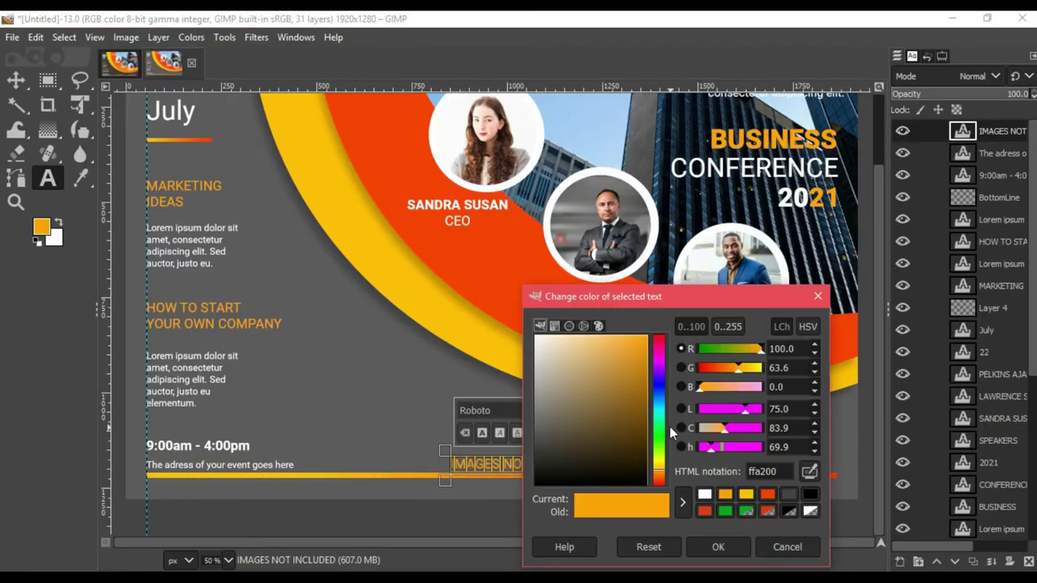
{"action": "left_click", "coordinate": [704, 494]}
{"action": "left_click", "coordinate": [717, 547]}
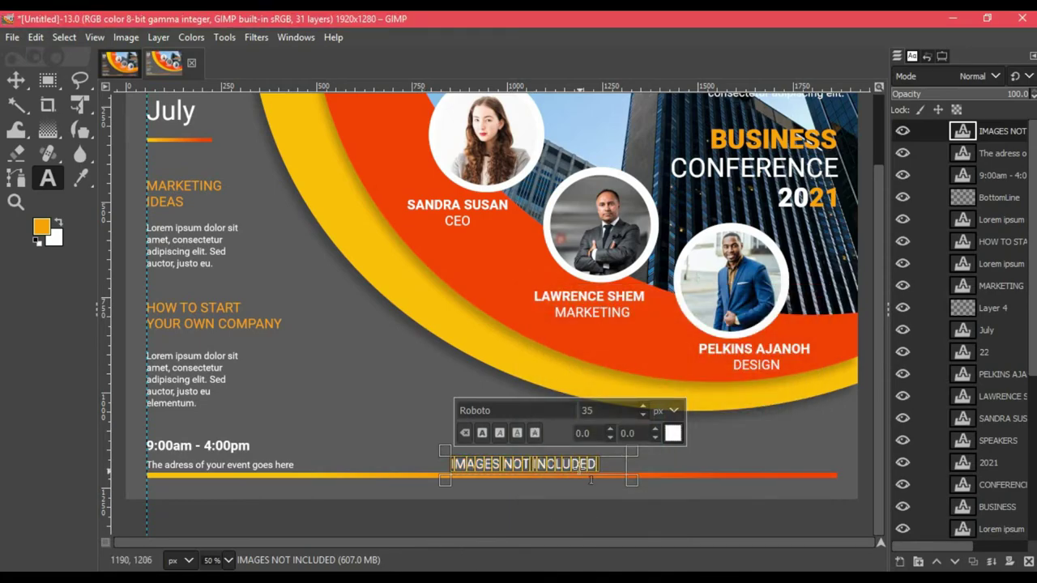
{"action": "left_click_drag", "start_coordinate": [460, 481], "coordinate": [426, 474]}
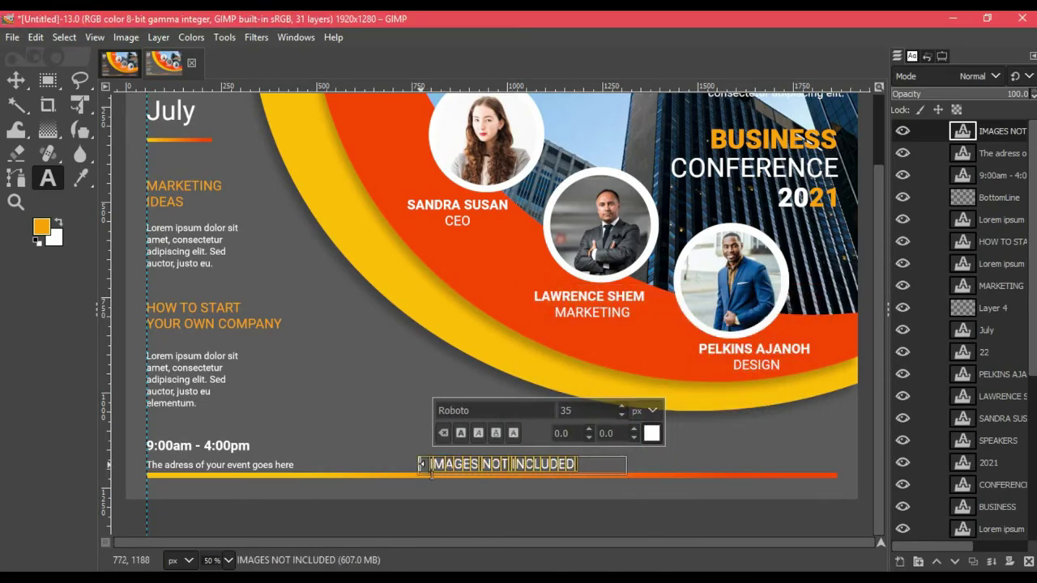
Shrink 'IMAGES NOT INCLUDED' to 25 px and widen its text box
{"action": "left_click_drag", "start_coordinate": [620, 458], "coordinate": [842, 486]}
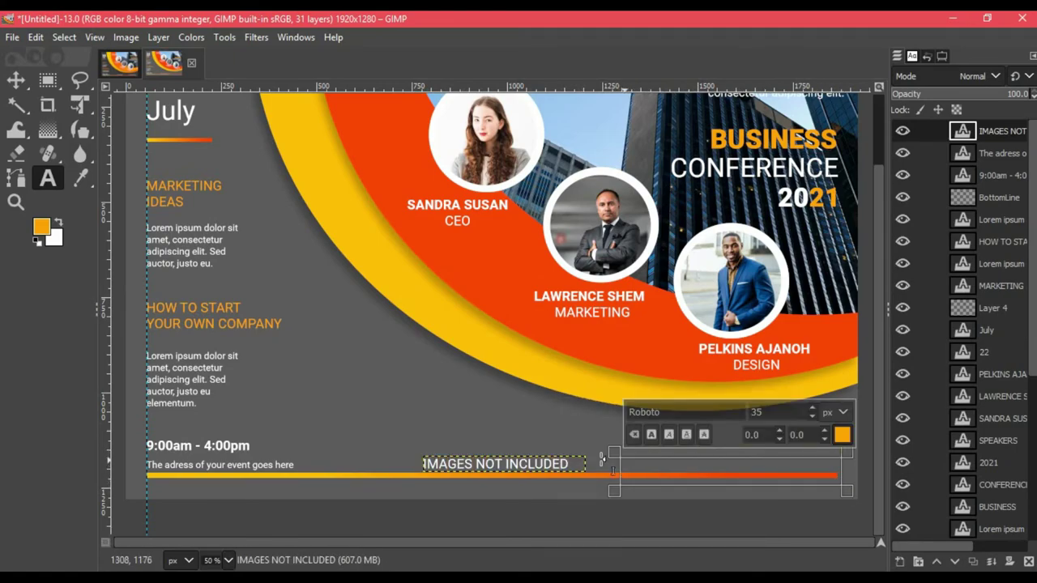
{"action": "left_click", "coordinate": [566, 464]}
{"action": "key", "text": "ctrl+a"}
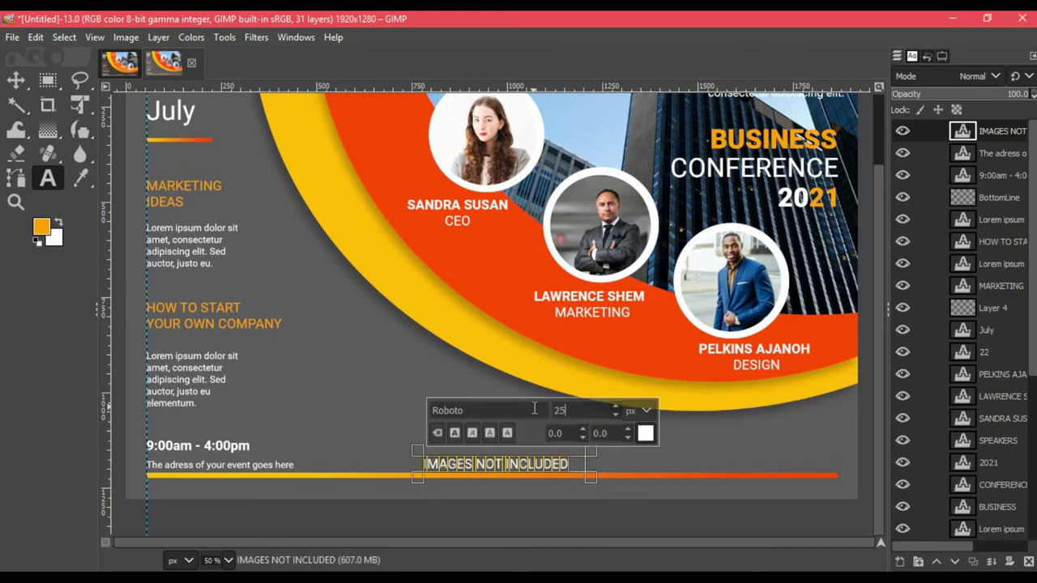
{"action": "key", "text": "Return"}
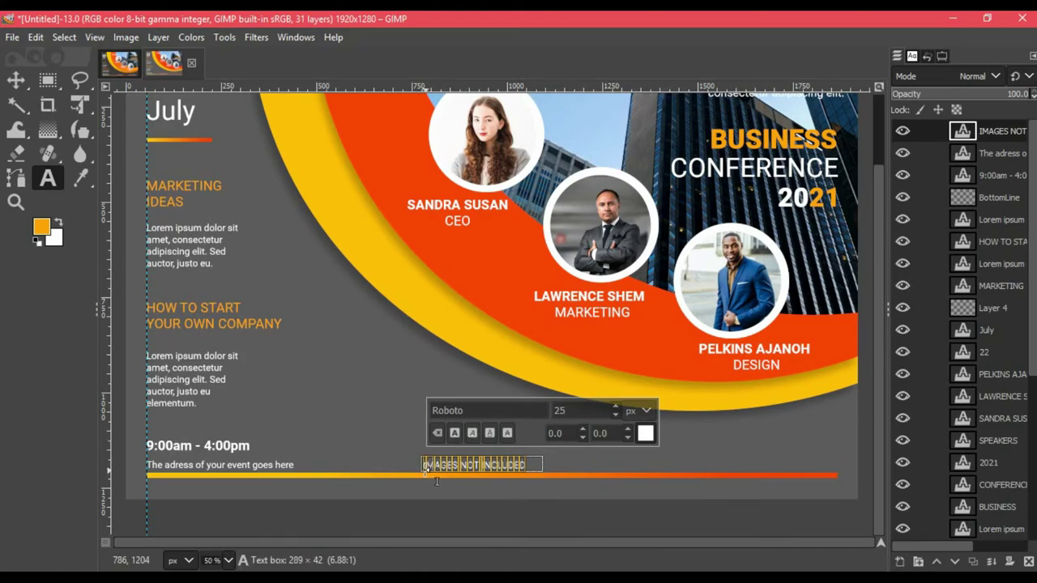
{"action": "left_click_drag", "start_coordinate": [423, 468], "coordinate": [519, 481]}
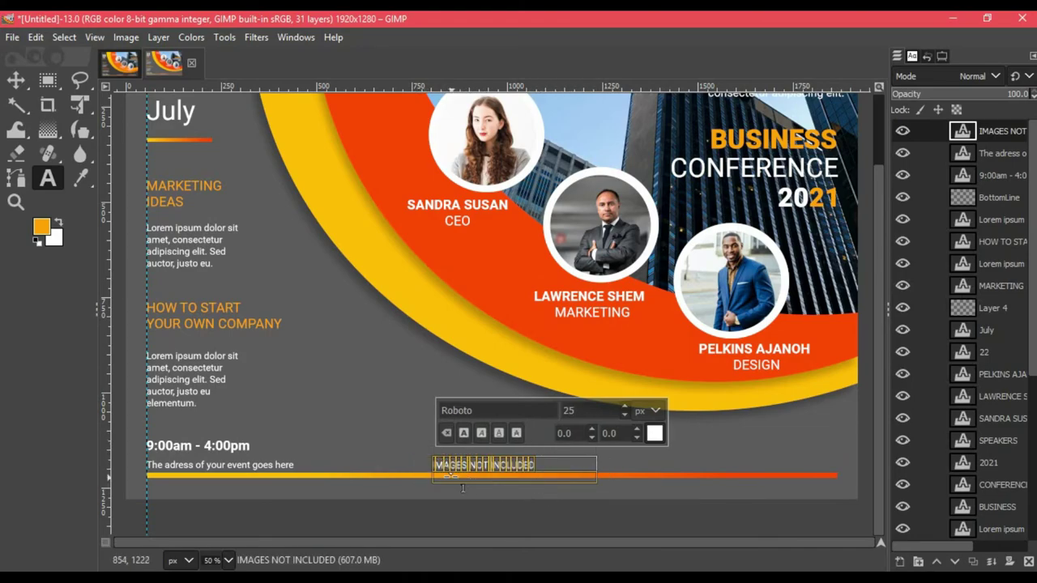
{"action": "left_click", "coordinate": [738, 456]}
{"action": "left_click", "coordinate": [578, 462]}
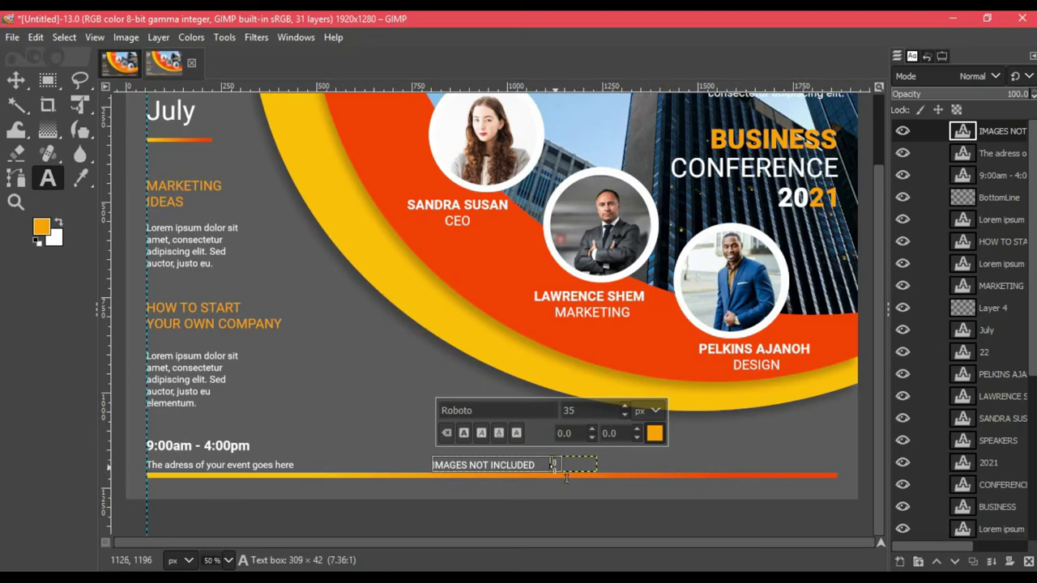
Start a text box at the footer's right and copy the website address from Word
{"action": "left_click", "coordinate": [688, 457]}
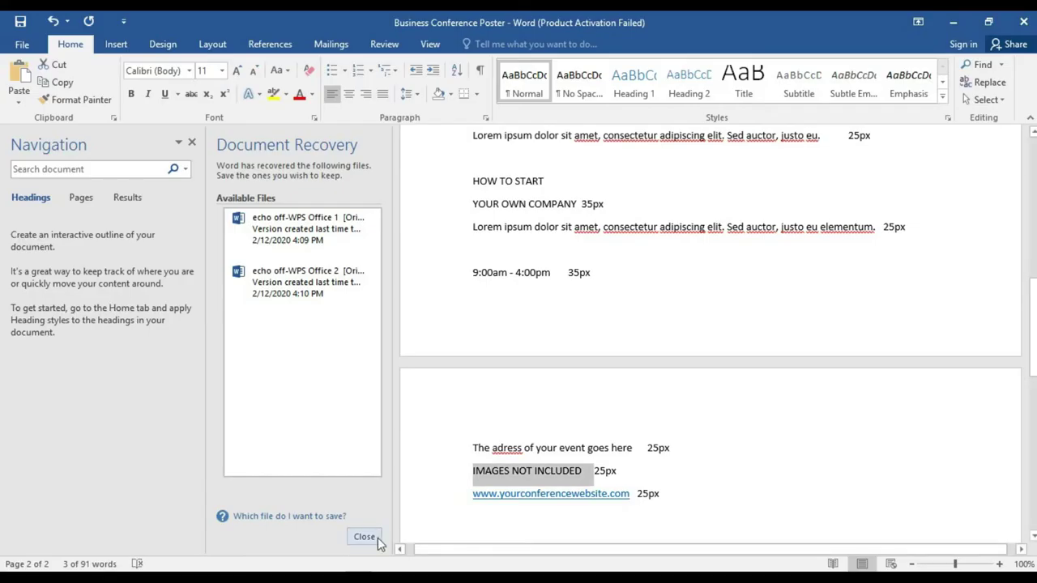
{"action": "left_click_drag", "start_coordinate": [474, 494], "coordinate": [605, 500]}
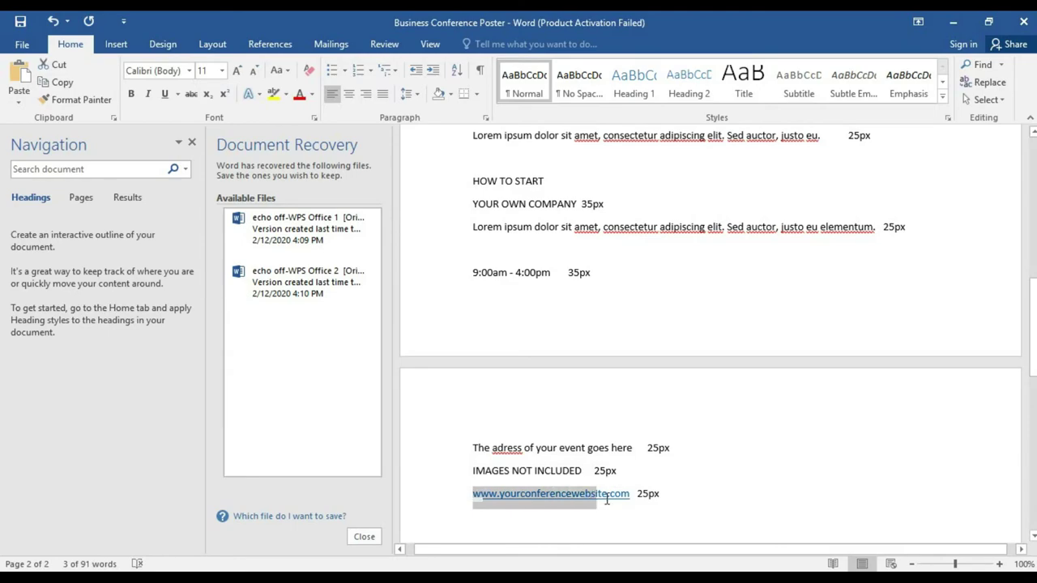
{"action": "right_click", "coordinate": [556, 502]}
{"action": "left_click", "coordinate": [640, 256]}
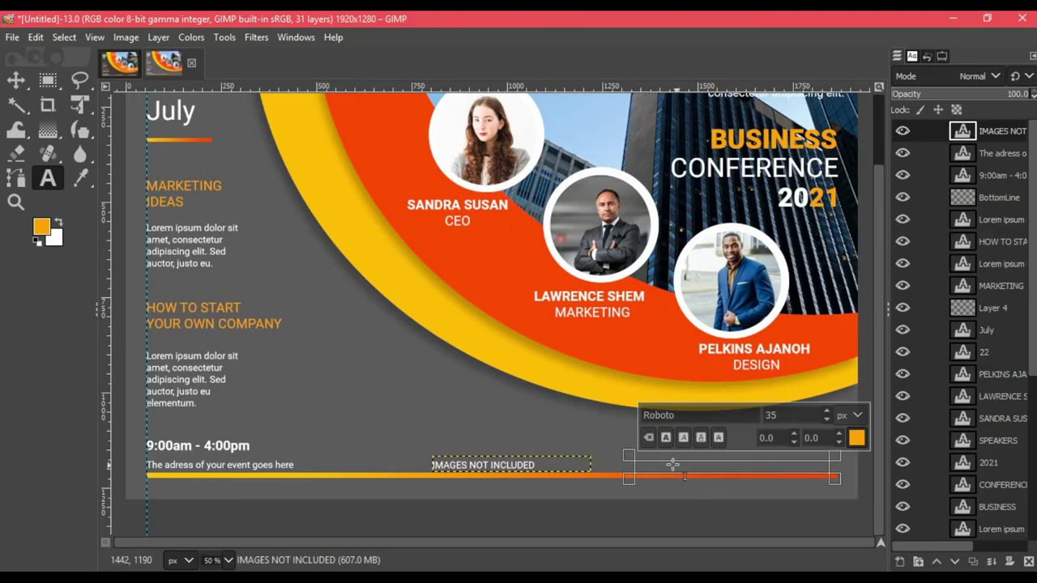
{"action": "key", "text": "ctrl+v"}
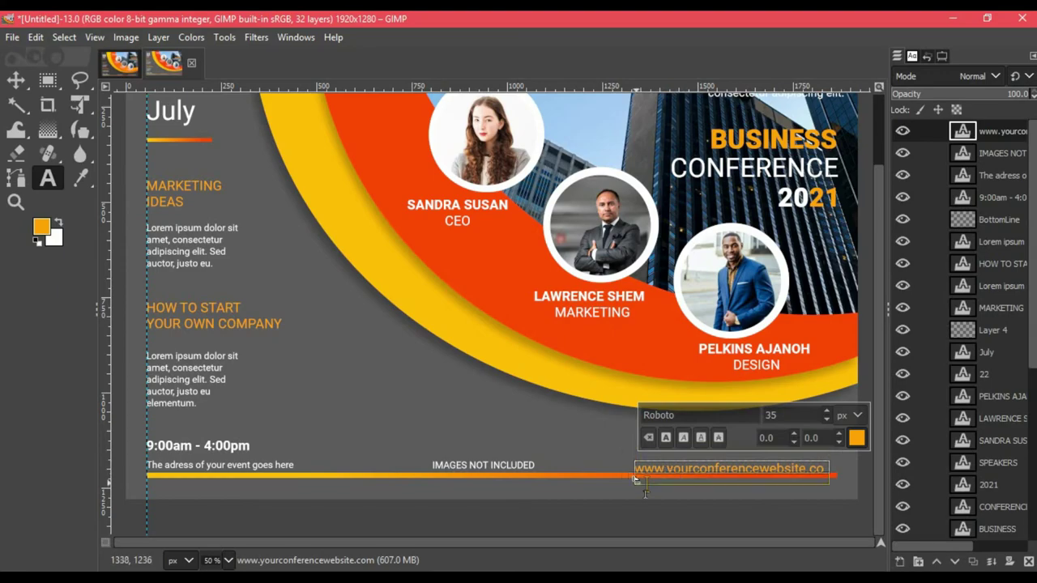
{"action": "left_click_drag", "start_coordinate": [698, 458], "coordinate": [754, 468]}
{"action": "key", "text": "ctrl+a"}
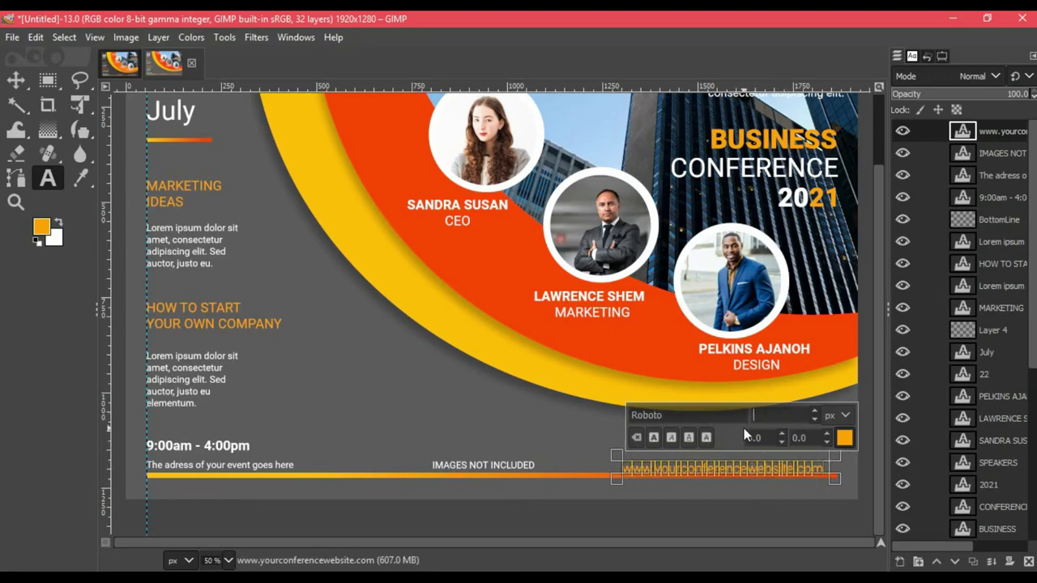
{"action": "left_click", "coordinate": [843, 437]}
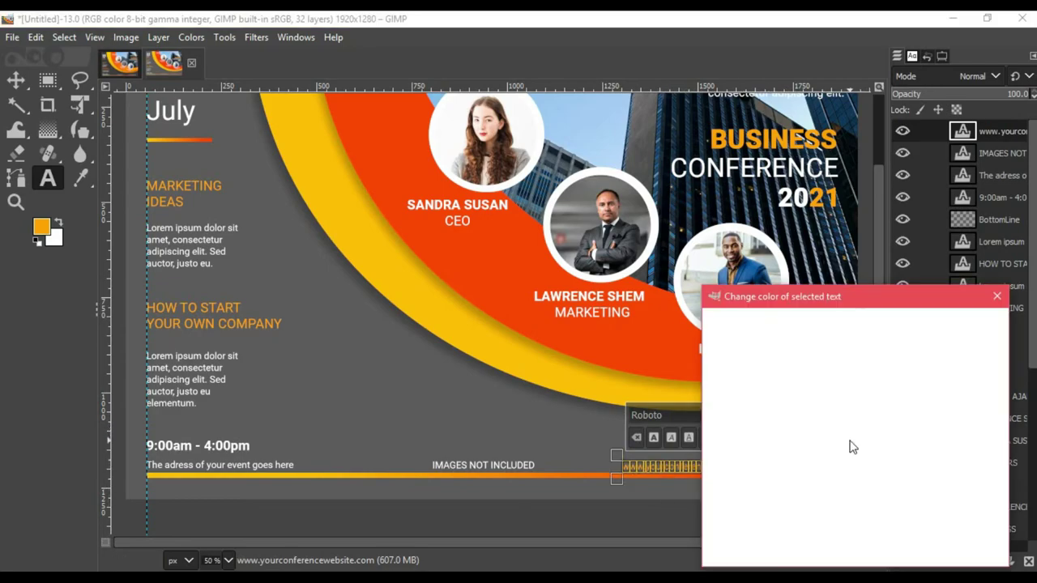
{"action": "left_click", "coordinate": [899, 547]}
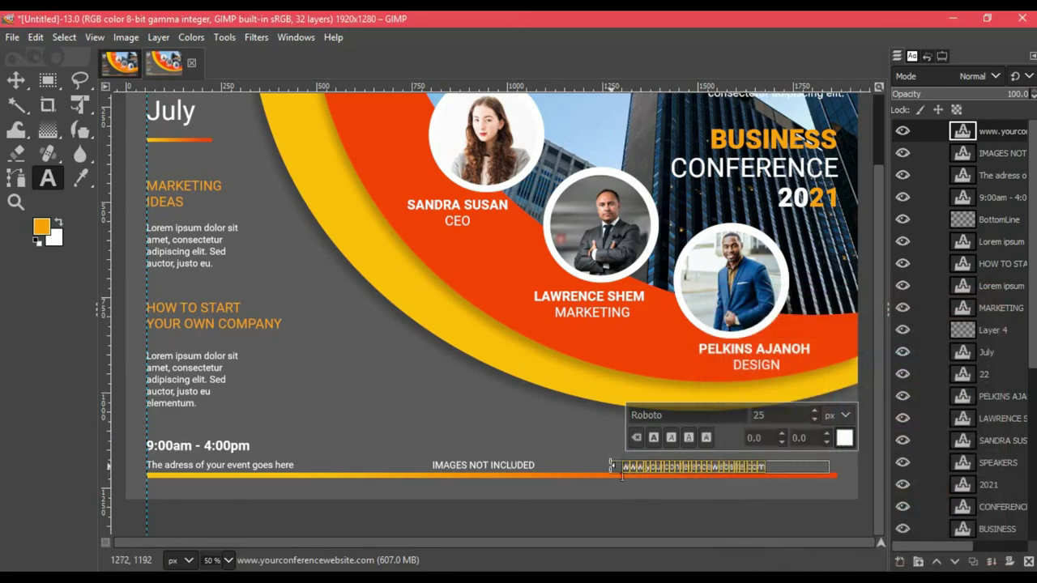
{"action": "left_click_drag", "start_coordinate": [621, 476], "coordinate": [682, 483]}
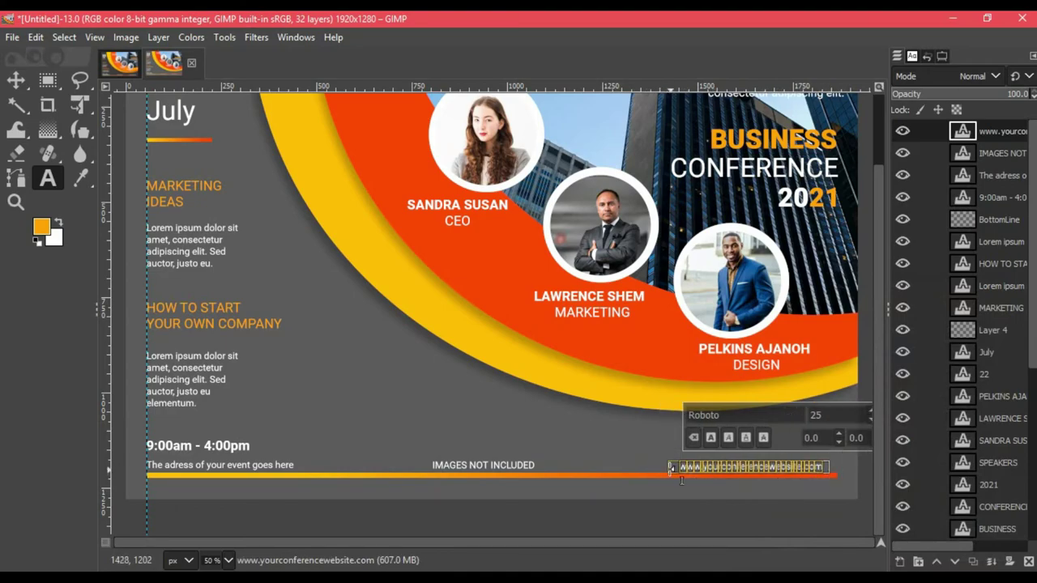
{"action": "left_click_drag", "start_coordinate": [681, 480], "coordinate": [690, 480]}
{"action": "left_click_drag", "start_coordinate": [839, 467], "coordinate": [857, 468]}
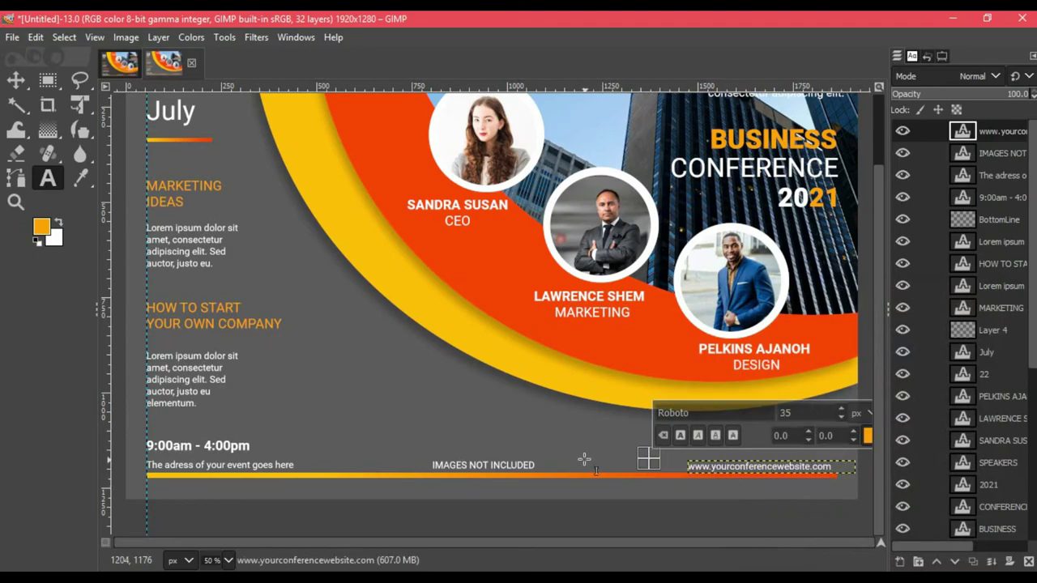
{"action": "scroll", "coordinate": [584, 460], "scroll_direction": "up", "scroll_amount": 2}
{"action": "scroll", "coordinate": [972, 478], "scroll_direction": "down", "scroll_amount": 5}
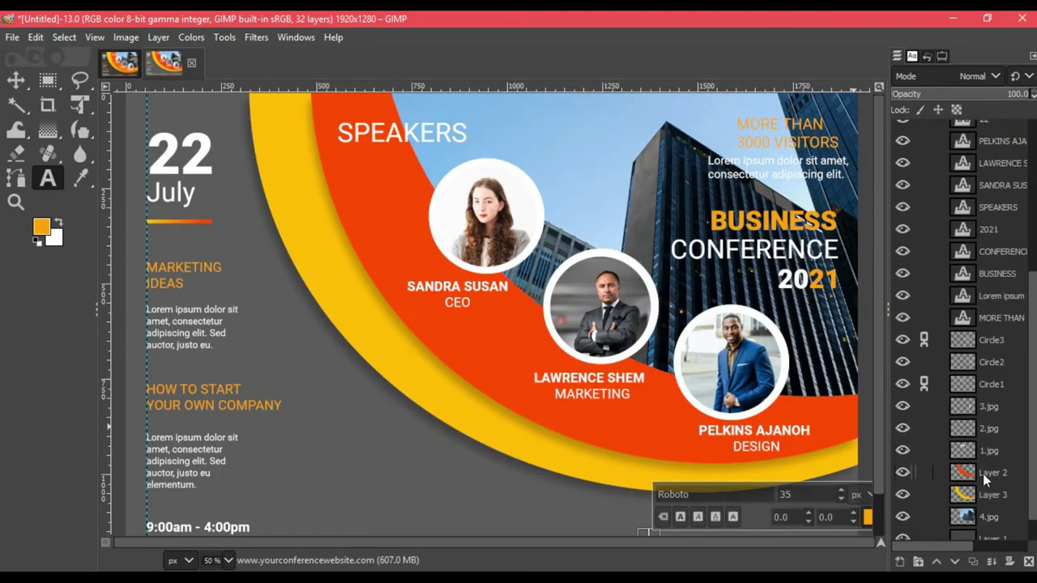
On Layer 2, fuzzy-select the orange curved band and drag a diagonal gradient across it
{"action": "left_click", "coordinate": [985, 478]}
{"action": "left_click", "coordinate": [48, 129]}
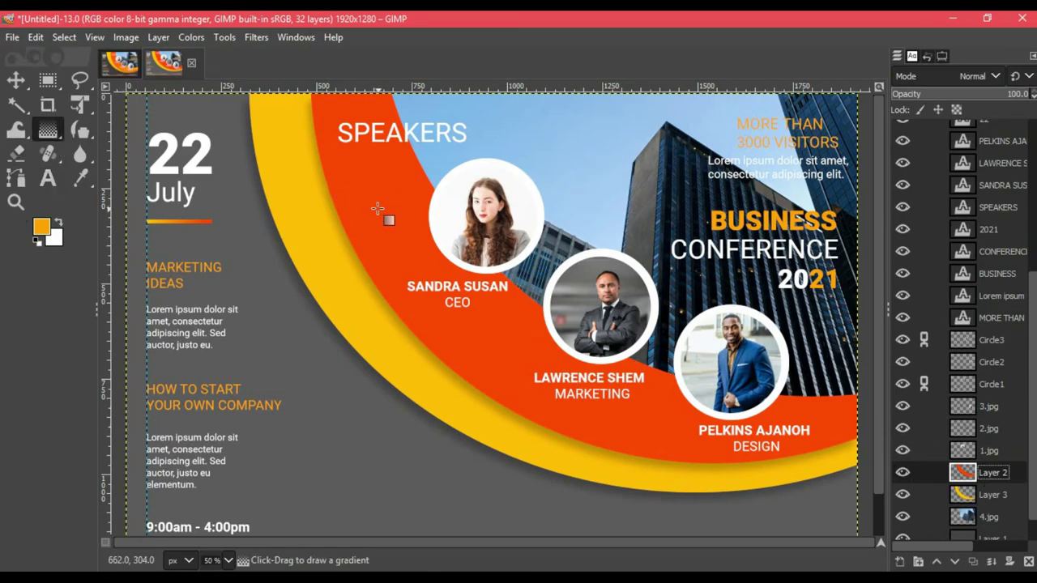
{"action": "left_click", "coordinate": [377, 209]}
{"action": "left_click", "coordinate": [15, 105]}
{"action": "left_click", "coordinate": [360, 198]}
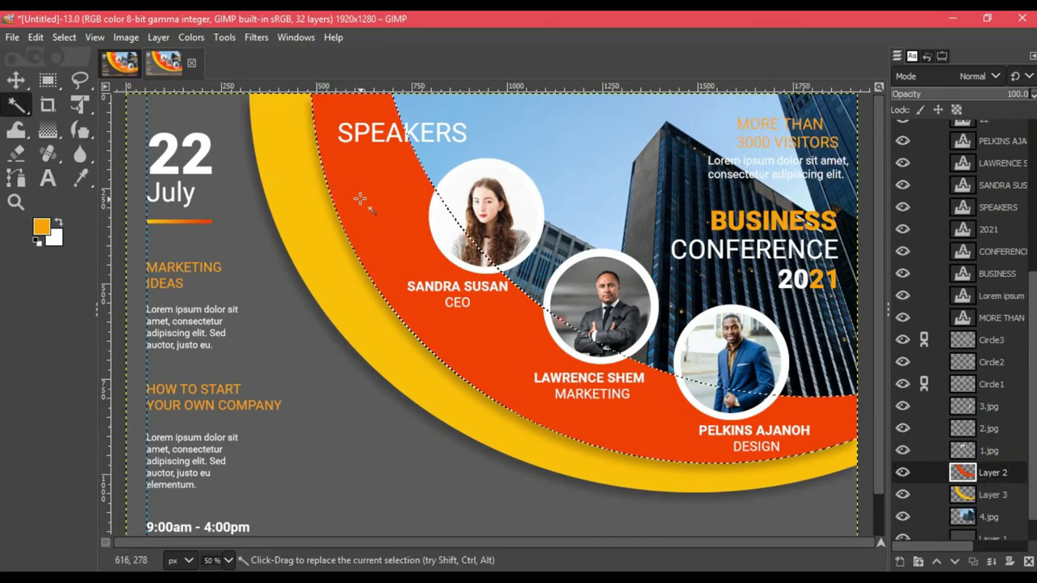
{"action": "key", "text": "minus"}
{"action": "key", "text": "g"}
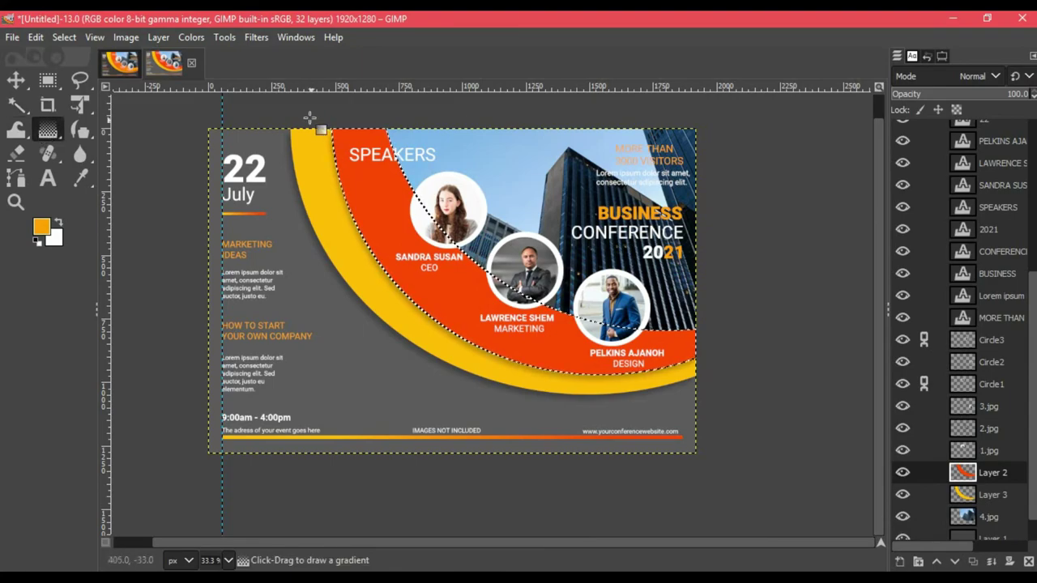
{"action": "left_click_drag", "start_coordinate": [310, 118], "coordinate": [711, 412]}
Confirm the gradient's orange start colour and yellow end colour
{"action": "left_click", "coordinate": [310, 119]}
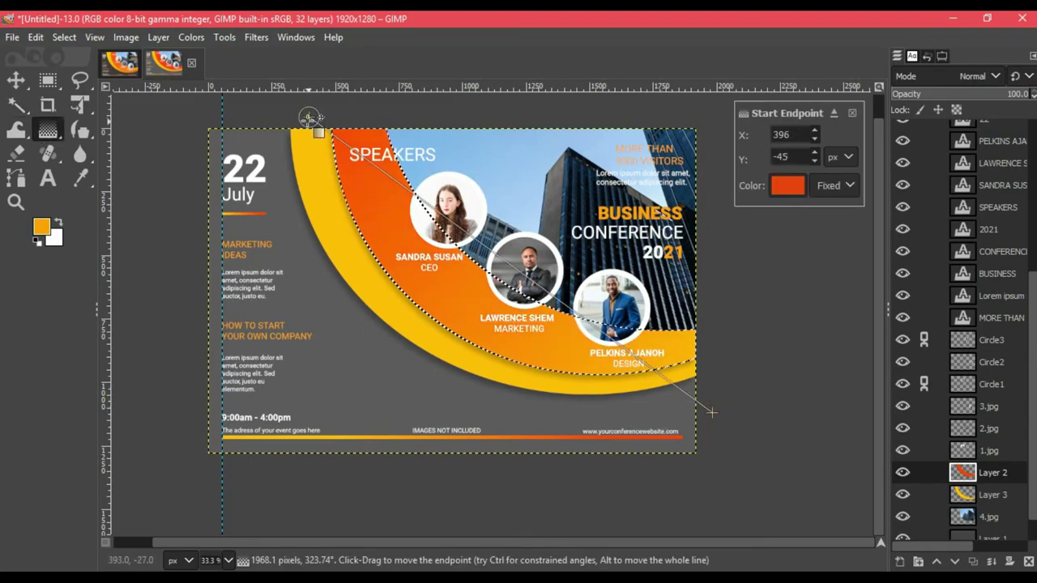
{"action": "left_click", "coordinate": [790, 186]}
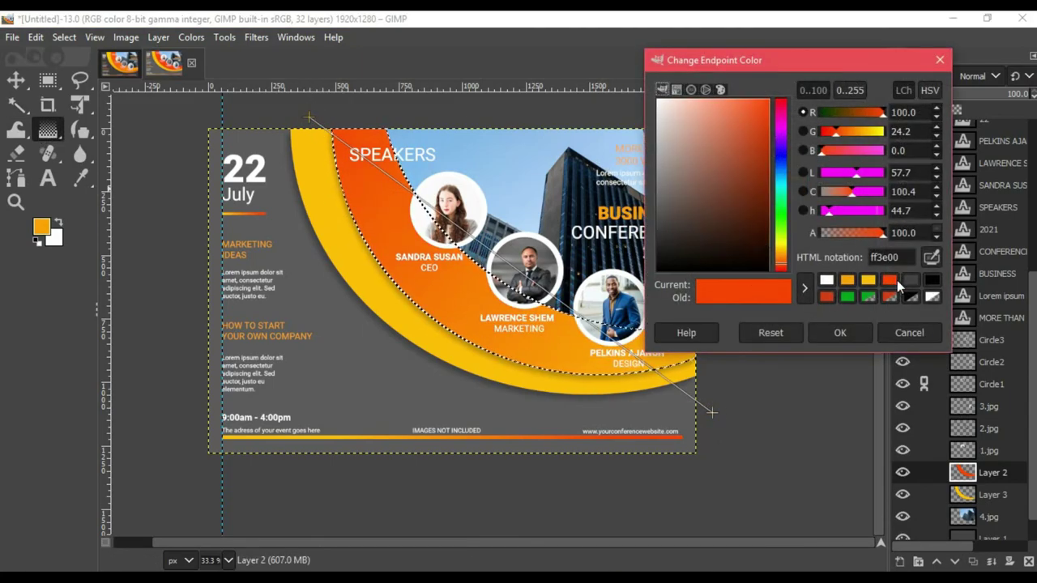
{"action": "left_click", "coordinate": [837, 333]}
{"action": "left_click", "coordinate": [711, 413]}
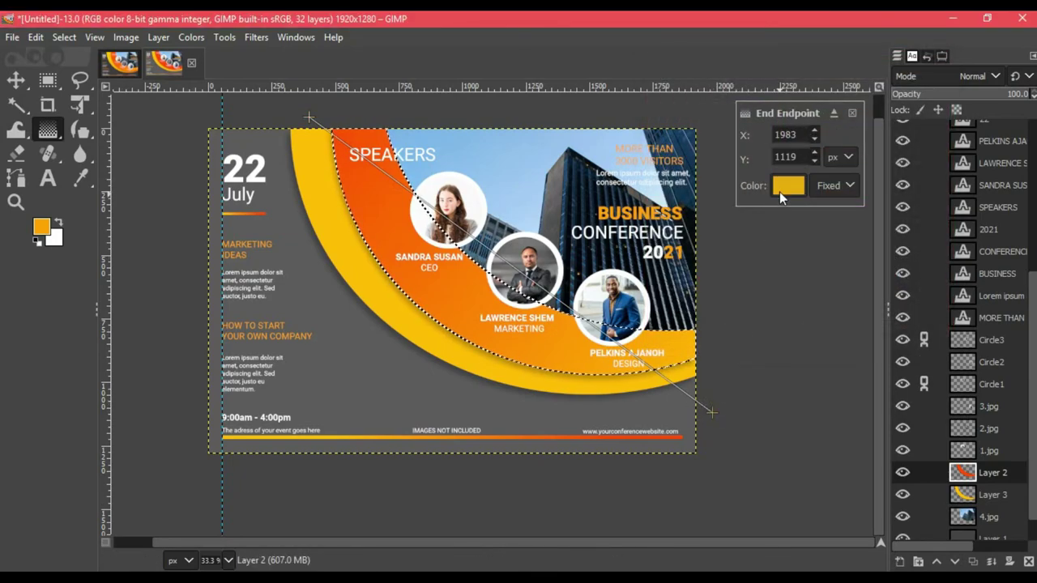
{"action": "left_click", "coordinate": [781, 187]}
{"action": "left_click", "coordinate": [827, 331]}
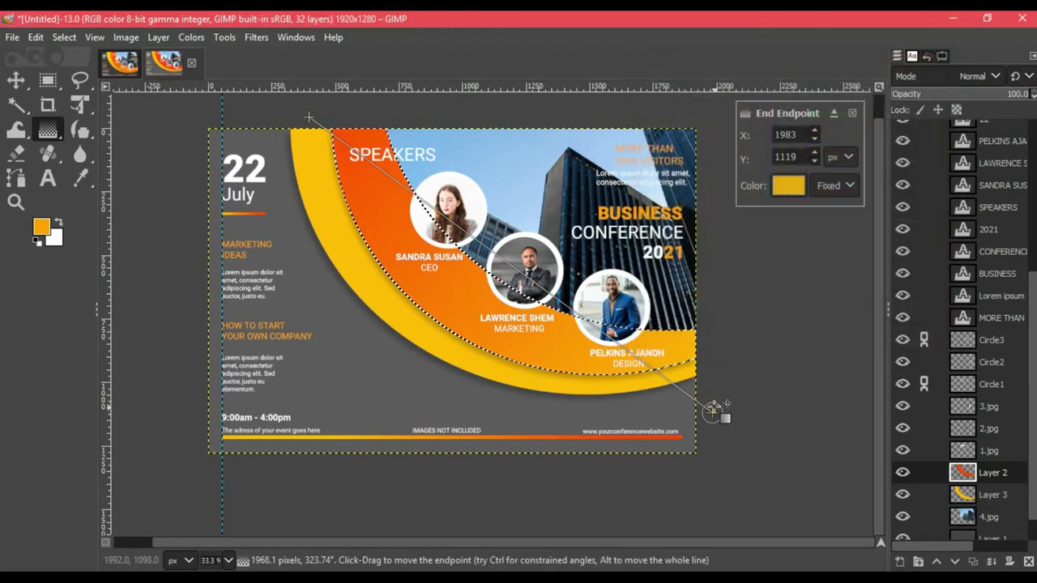
Reposition the gradient endpoints along the band, apply it and clear the selection
{"action": "left_click_drag", "start_coordinate": [711, 410], "coordinate": [653, 366]}
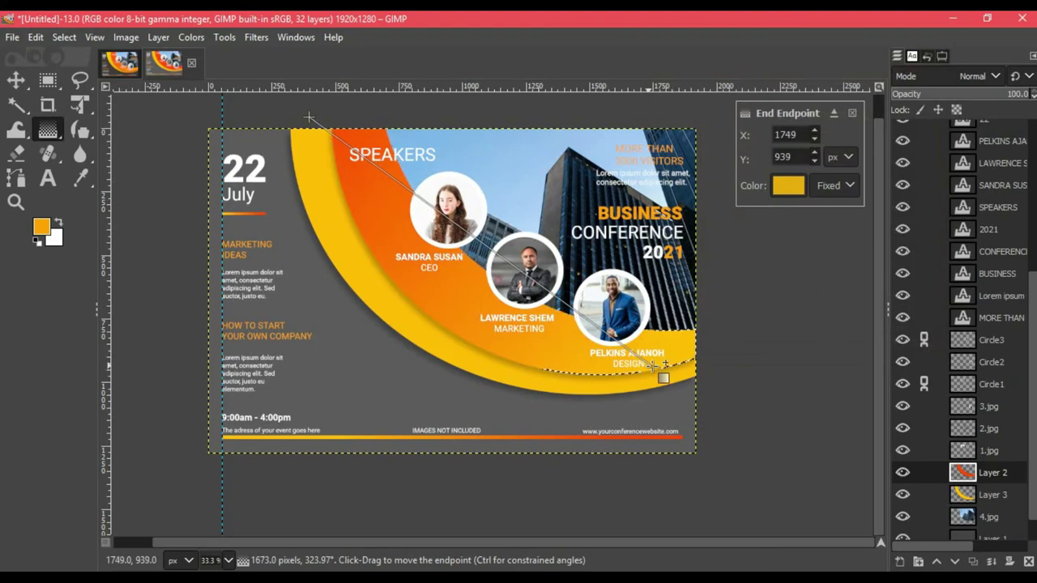
{"action": "left_click_drag", "start_coordinate": [309, 117], "coordinate": [374, 147]}
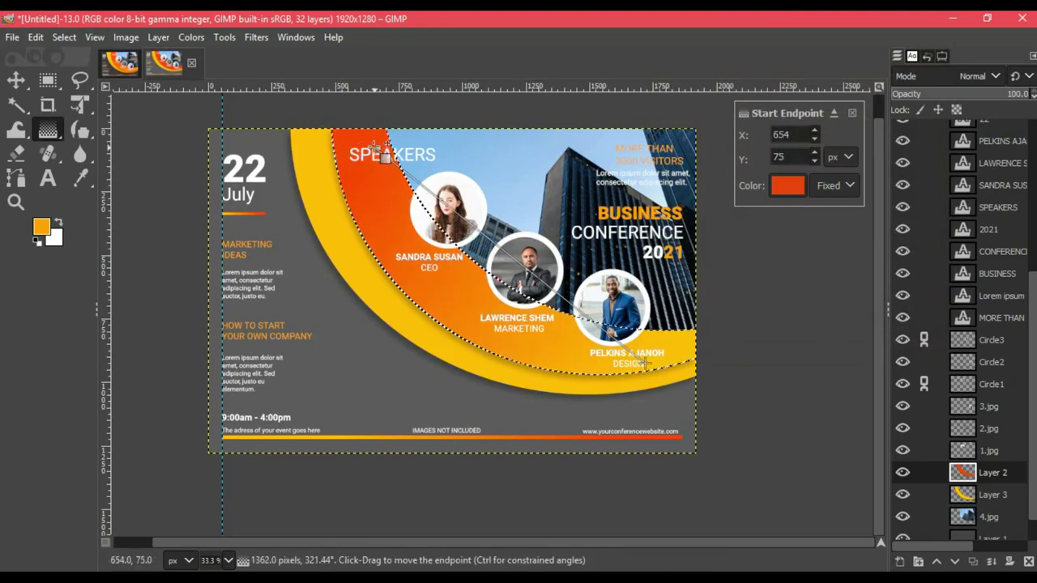
{"action": "mouse_move", "coordinate": [644, 363]}
{"action": "left_mouse_down"}
{"action": "mouse_move", "coordinate": [664, 344]}
{"action": "mouse_move", "coordinate": [651, 335]}
{"action": "left_mouse_up"}
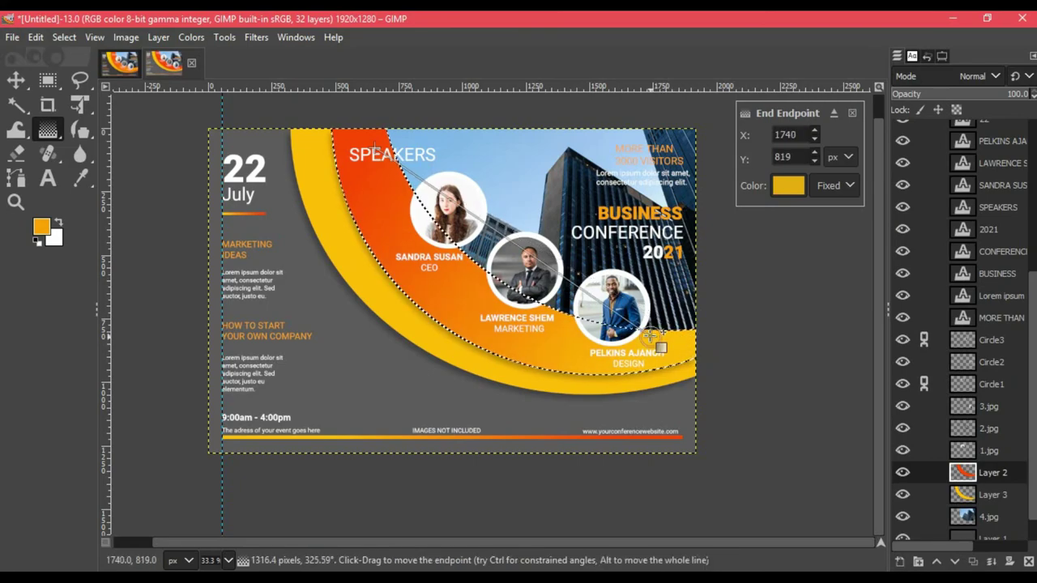
{"action": "left_click_drag", "start_coordinate": [375, 150], "coordinate": [435, 156]}
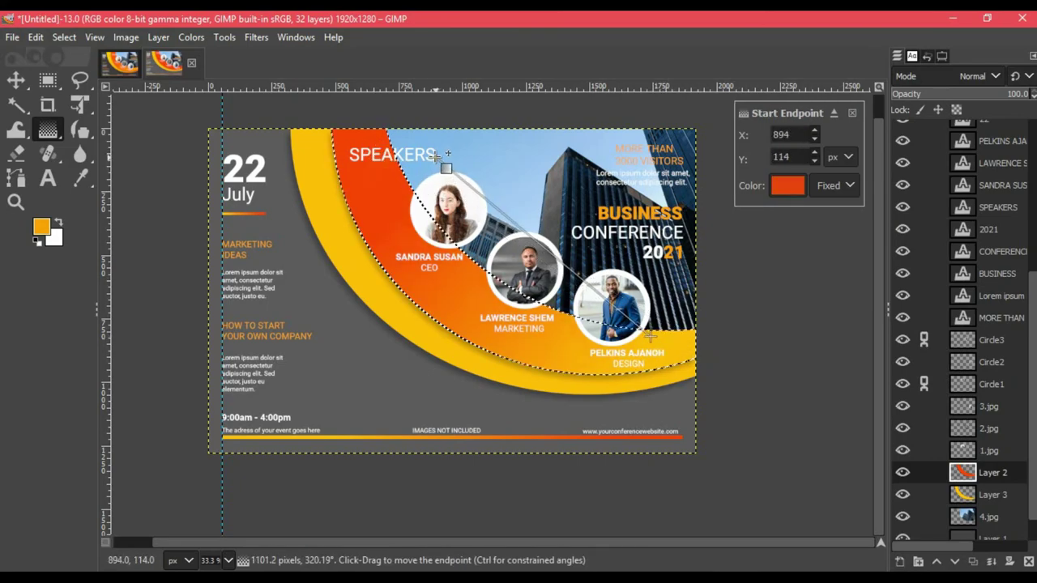
{"action": "key", "text": "Return"}
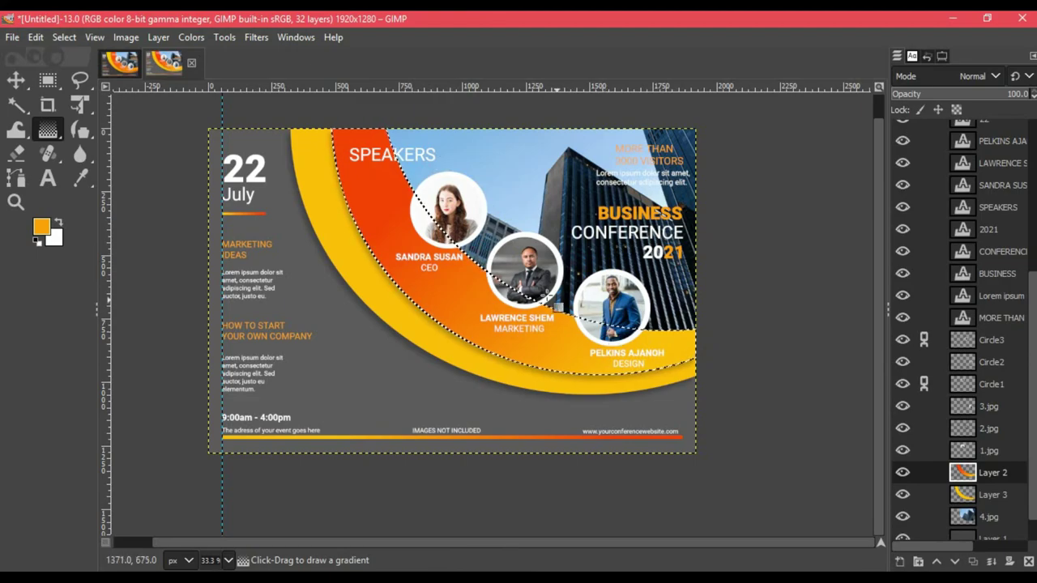
{"action": "right_click", "coordinate": [480, 291]}
{"action": "left_click", "coordinate": [631, 280]}
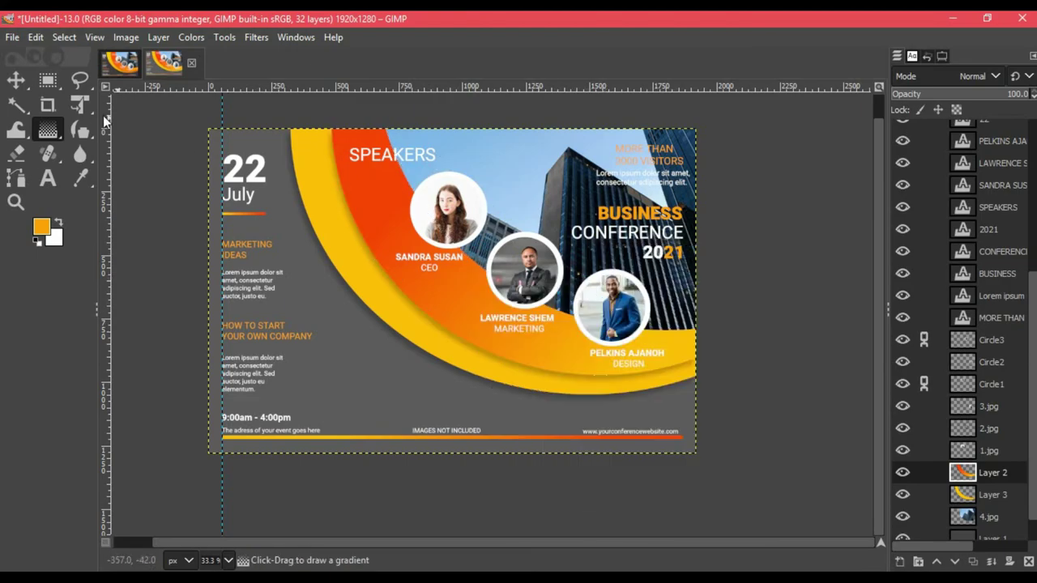
On Layer 3, fuzzy-select the yellow curved band and drag a gradient across it
{"action": "left_click", "coordinate": [18, 107]}
{"action": "left_click", "coordinate": [1009, 497]}
{"action": "left_click", "coordinate": [382, 301]}
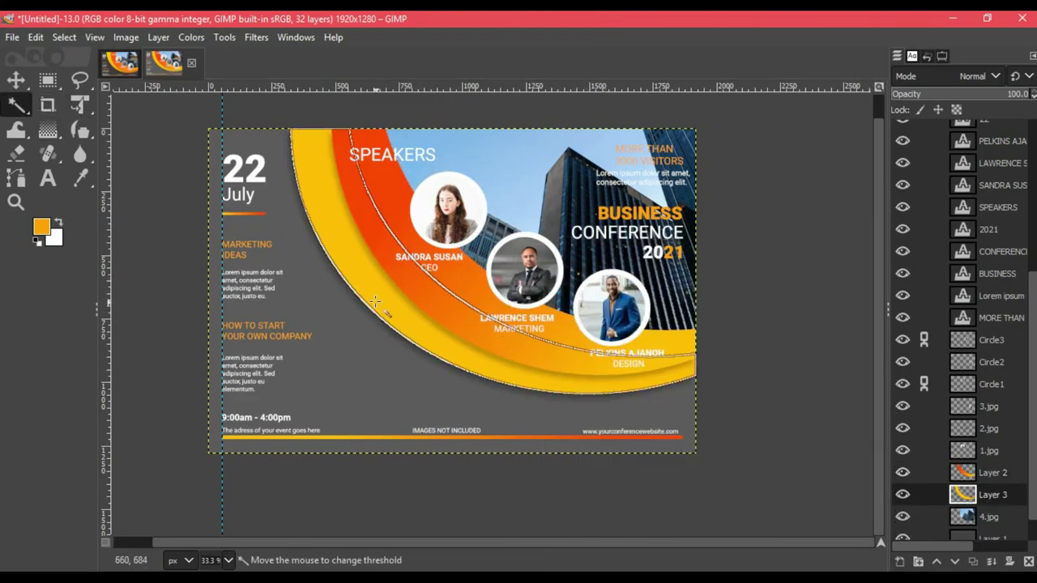
{"action": "left_click", "coordinate": [49, 129]}
{"action": "mouse_move", "coordinate": [273, 119]}
{"action": "left_mouse_down"}
{"action": "mouse_move", "coordinate": [740, 428]}
{"action": "mouse_move", "coordinate": [257, 265]}
{"action": "mouse_move", "coordinate": [235, 241]}
{"action": "mouse_move", "coordinate": [820, 419]}
{"action": "left_mouse_up"}
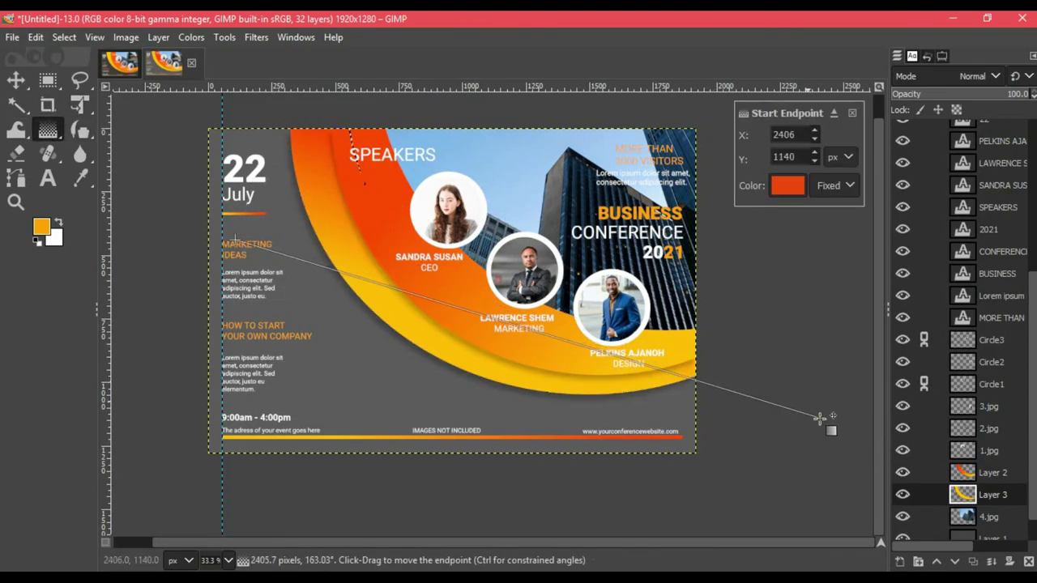
Adjust the gradient endpoints onto the band, apply it and clear the selection
{"action": "left_click_drag", "start_coordinate": [235, 241], "coordinate": [252, 136]}
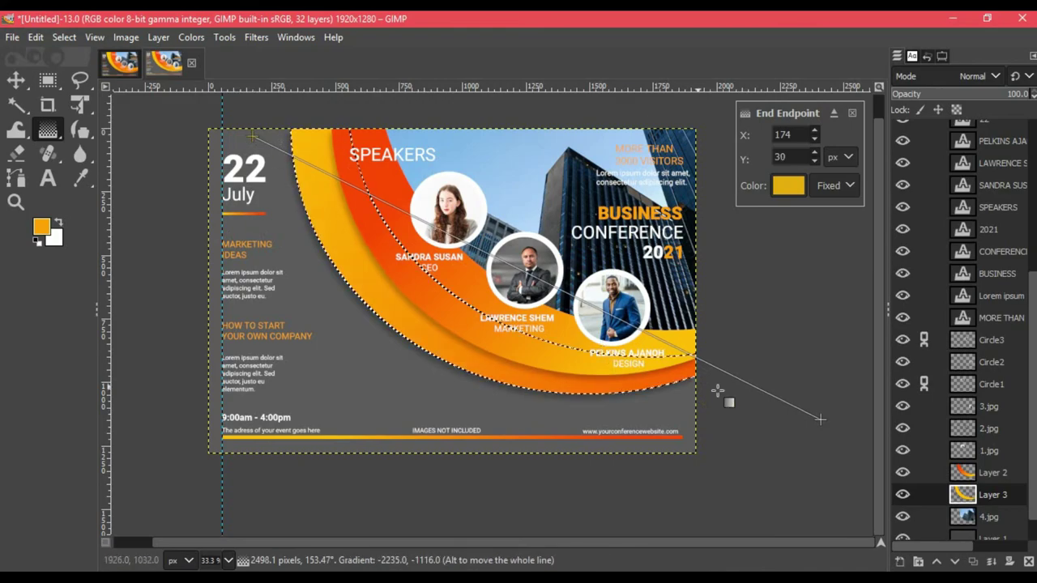
{"action": "left_click_drag", "start_coordinate": [820, 419], "coordinate": [661, 452]}
{"action": "left_click_drag", "start_coordinate": [253, 136], "coordinate": [348, 241]}
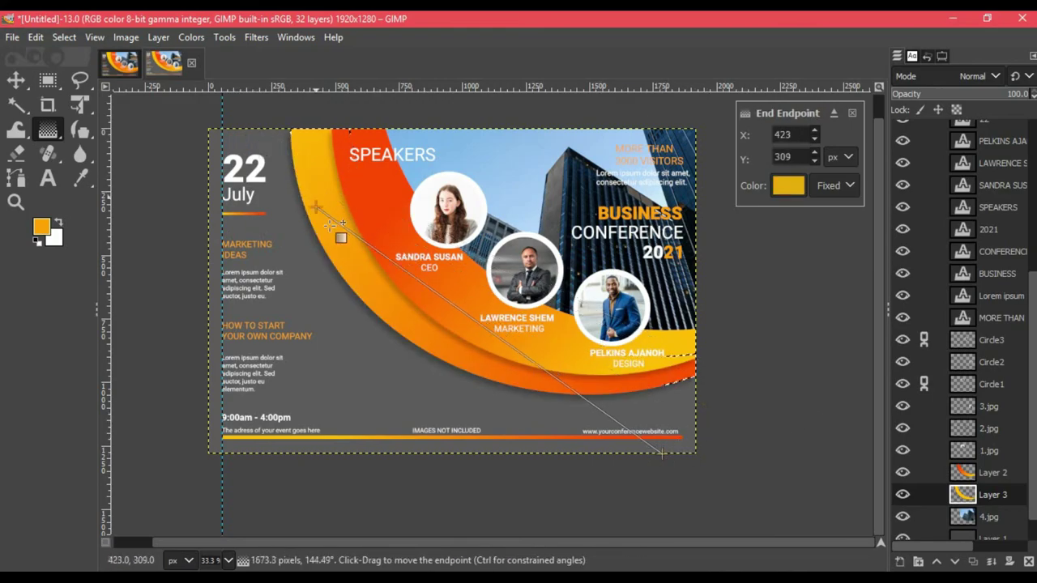
{"action": "left_click_drag", "start_coordinate": [661, 453], "coordinate": [659, 476]}
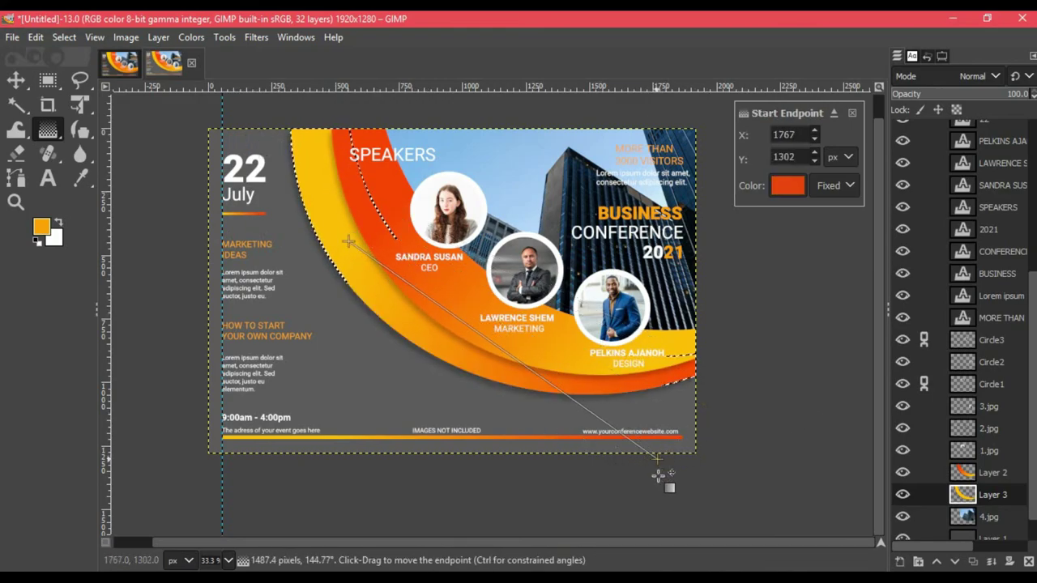
{"action": "left_click_drag", "start_coordinate": [348, 240], "coordinate": [408, 228]}
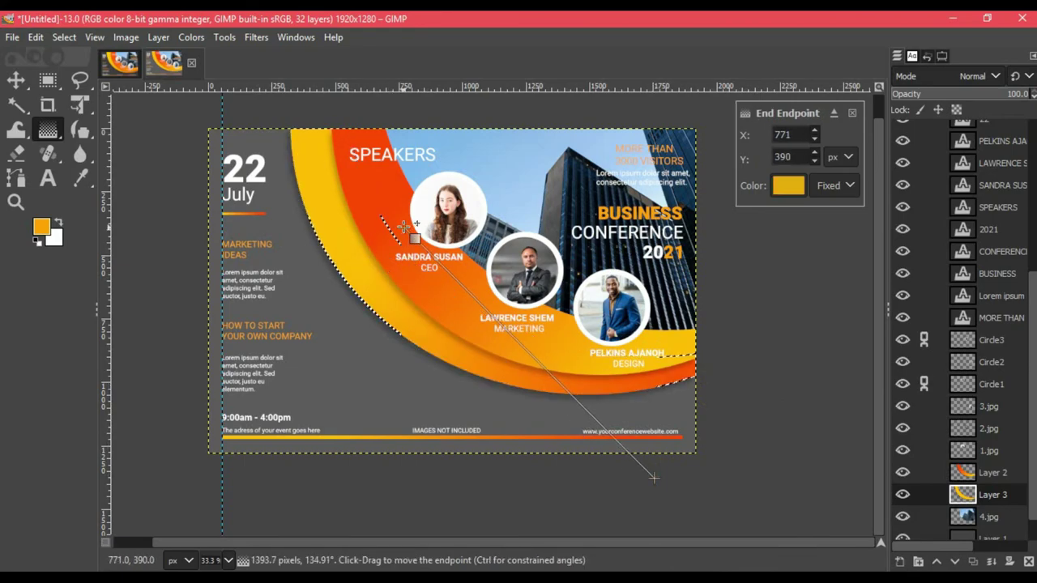
{"action": "key", "text": "Return"}
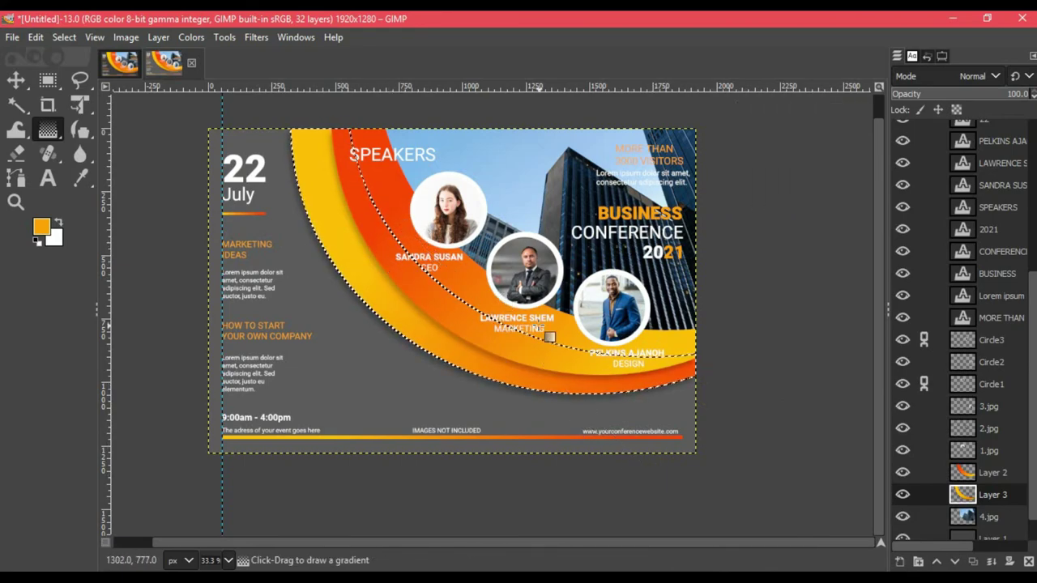
{"action": "right_click", "coordinate": [361, 300]}
{"action": "left_click", "coordinate": [509, 282]}
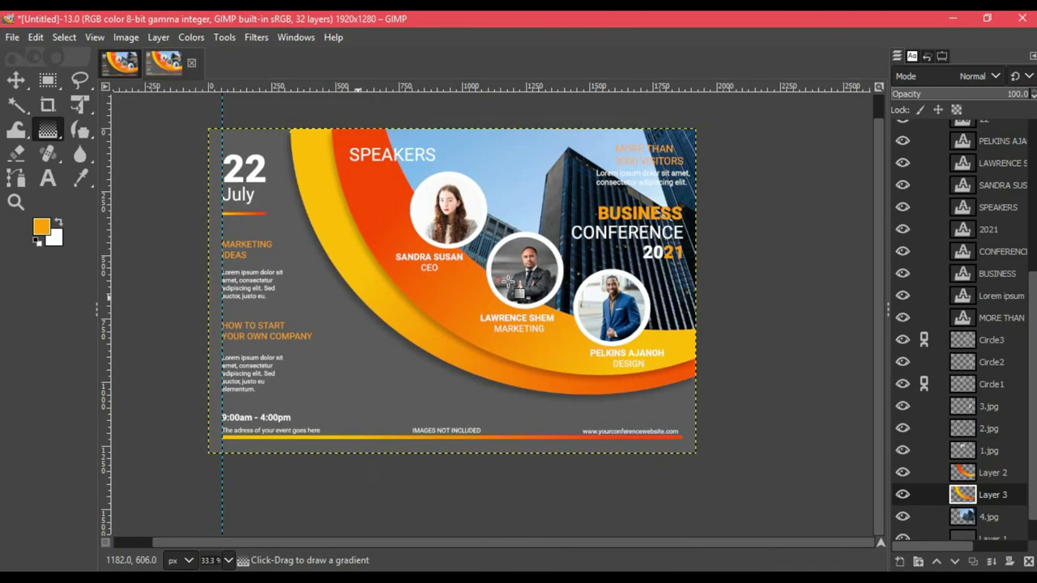
Check the reference poster, then raise Layer 1 to 100% opacity
{"action": "left_click", "coordinate": [181, 62]}
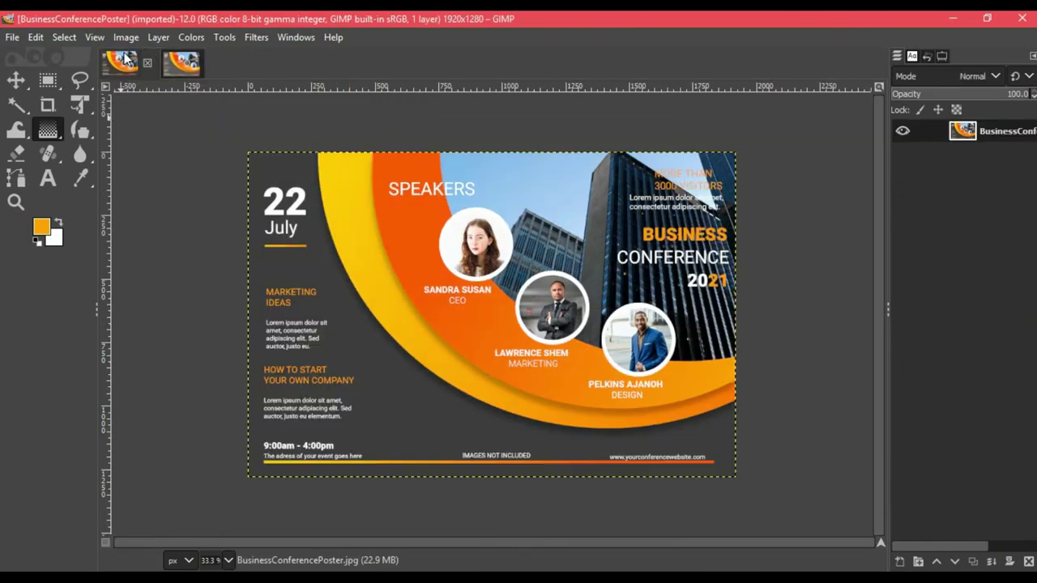
{"action": "left_click", "coordinate": [120, 62]}
{"action": "scroll", "coordinate": [986, 486], "scroll_direction": "down", "scroll_amount": 2}
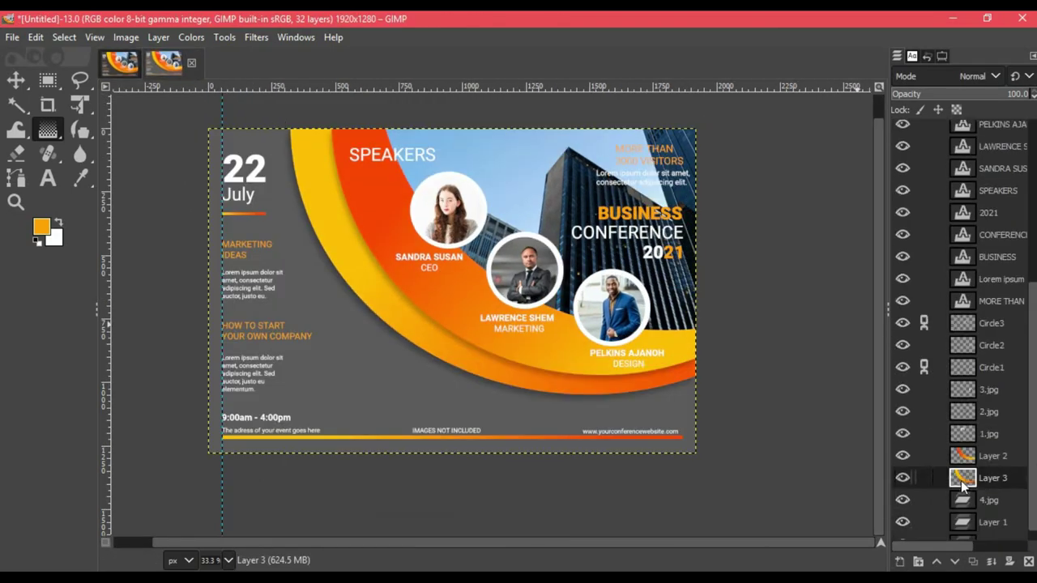
{"action": "scroll", "coordinate": [986, 502], "scroll_direction": "down", "scroll_amount": 2}
{"action": "left_click_drag", "start_coordinate": [1015, 95], "coordinate": [1035, 95]}
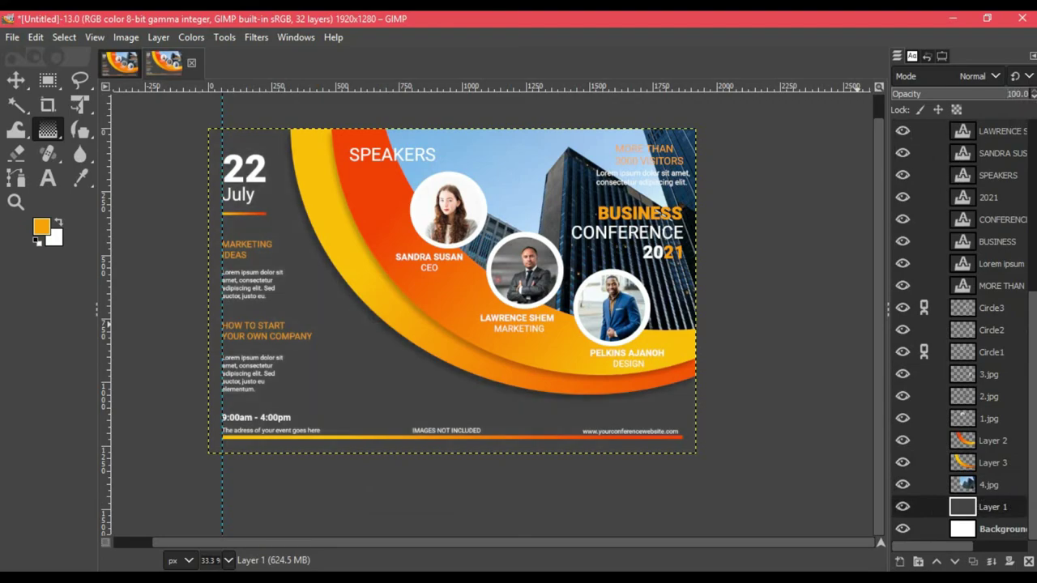
Select the Background layer with the Move tool and compare the poster against the reference
{"action": "left_click", "coordinate": [962, 528]}
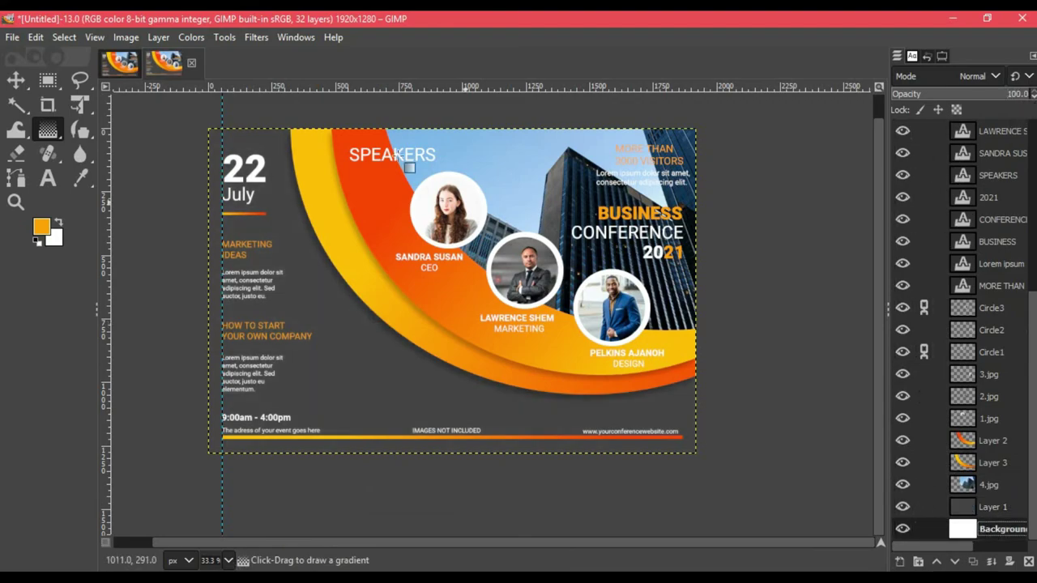
{"action": "left_click", "coordinate": [16, 79]}
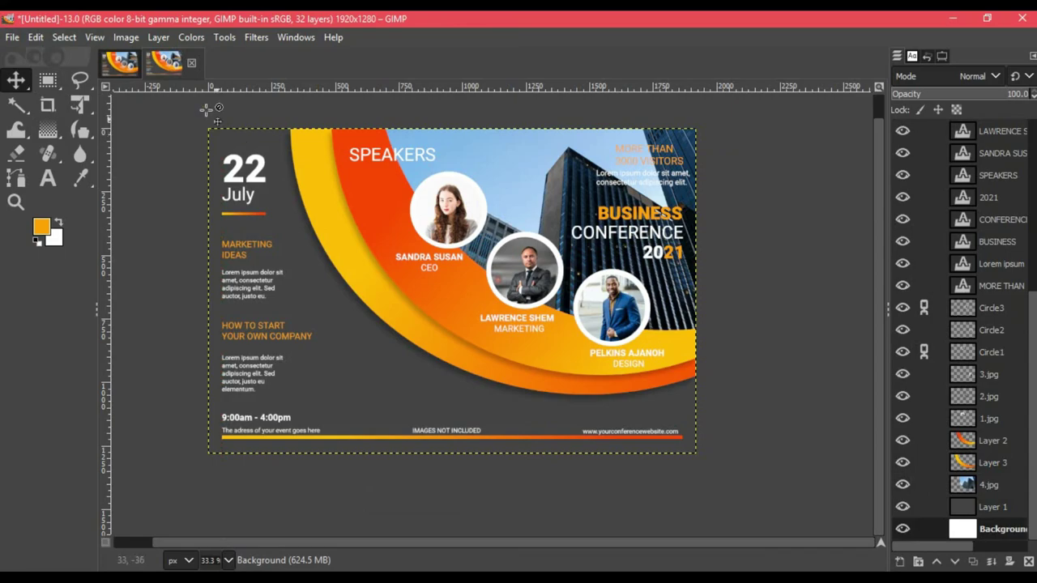
{"action": "key", "text": "alt+1"}
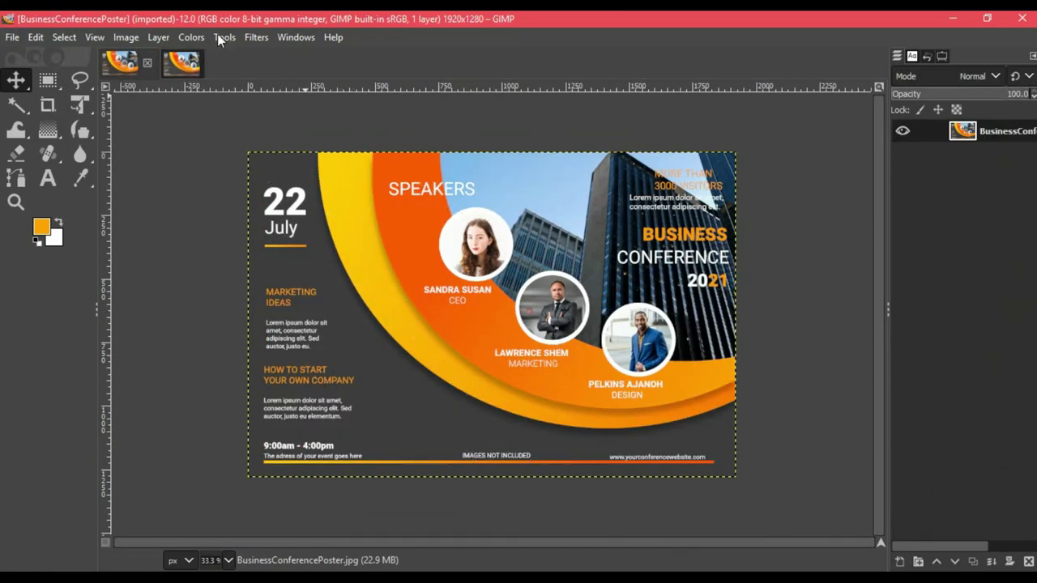
{"action": "key", "text": "alt+2"}
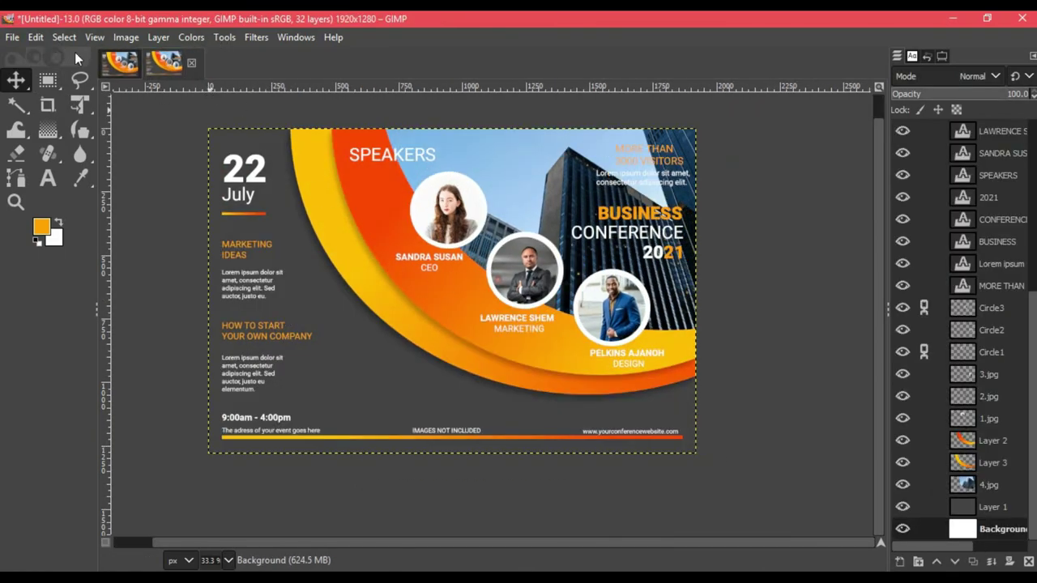
{"action": "left_click", "coordinate": [121, 65]}
{"action": "left_click", "coordinate": [181, 71]}
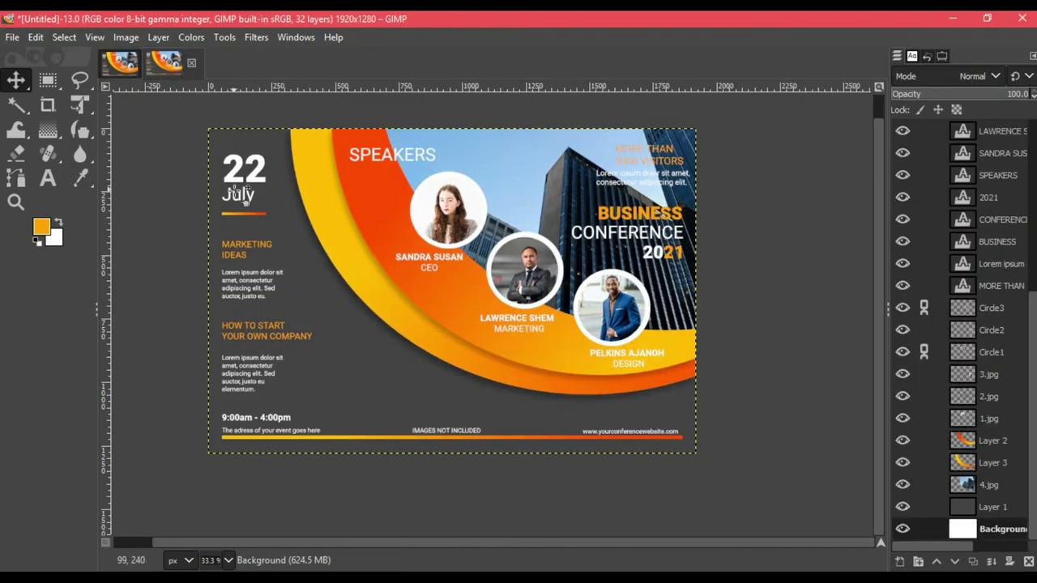